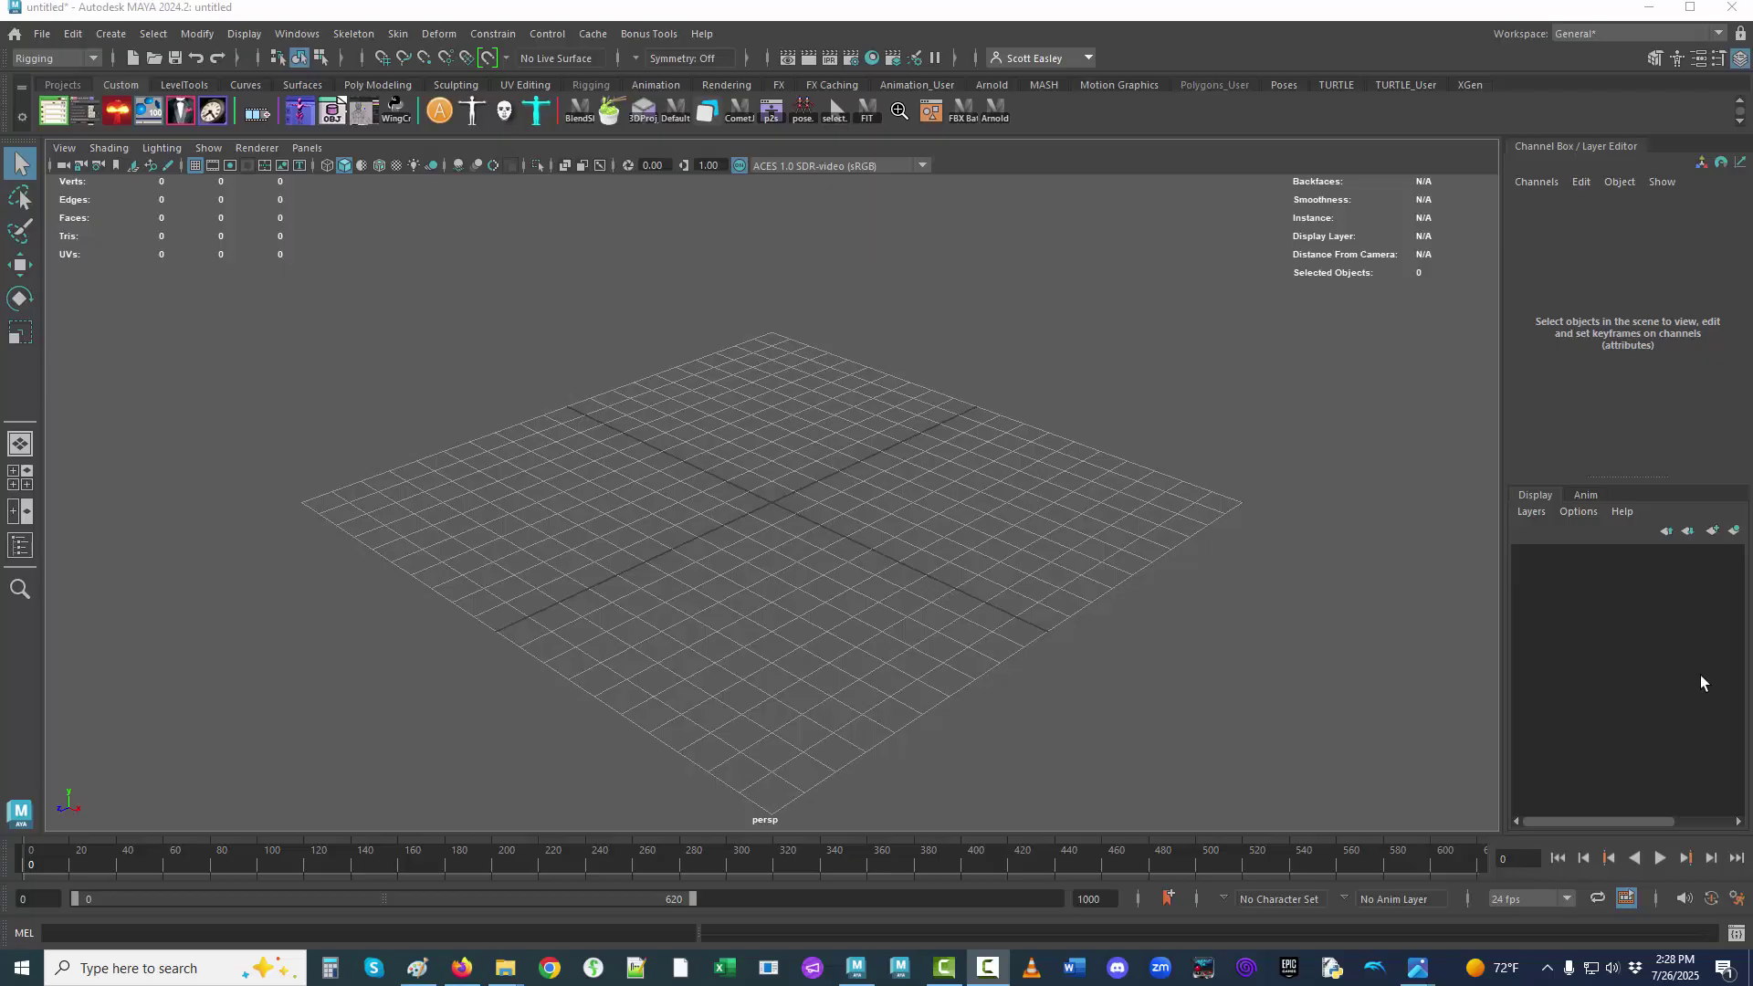
Open the Plug-in Manager and filter its plug-in list by "game".
{"action": "left_click", "coordinate": [42, 36]}
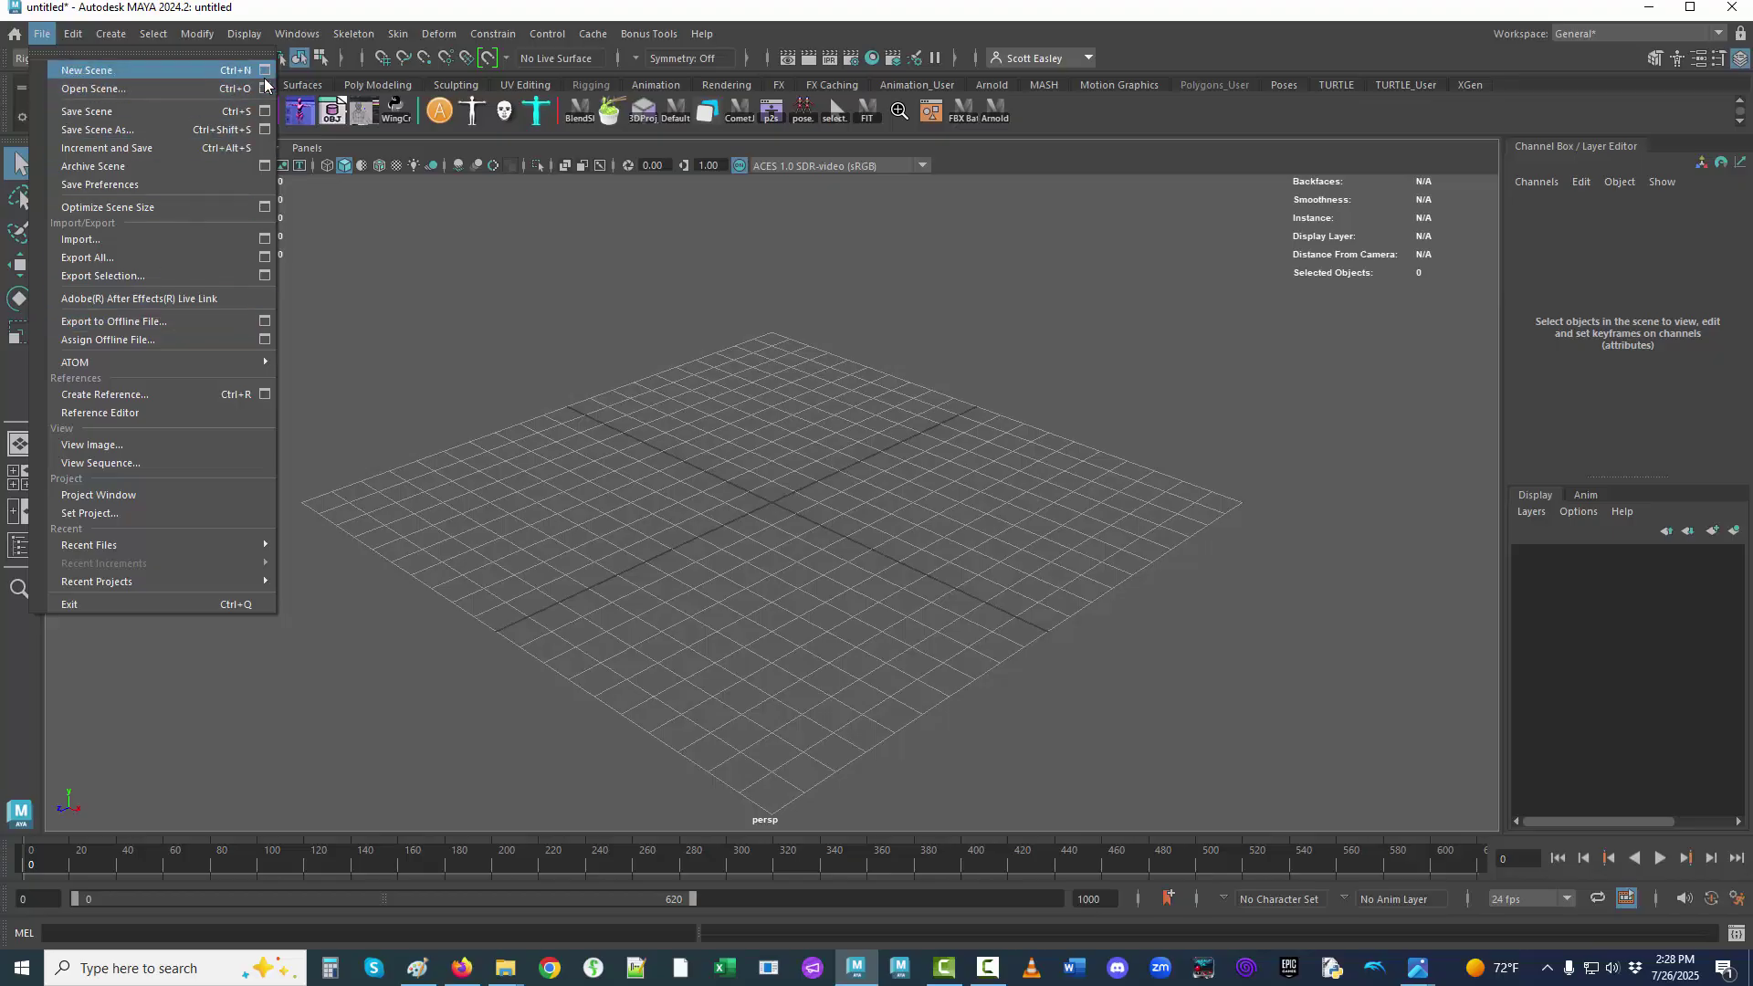
{"action": "mouse_move", "coordinate": [295, 41]}
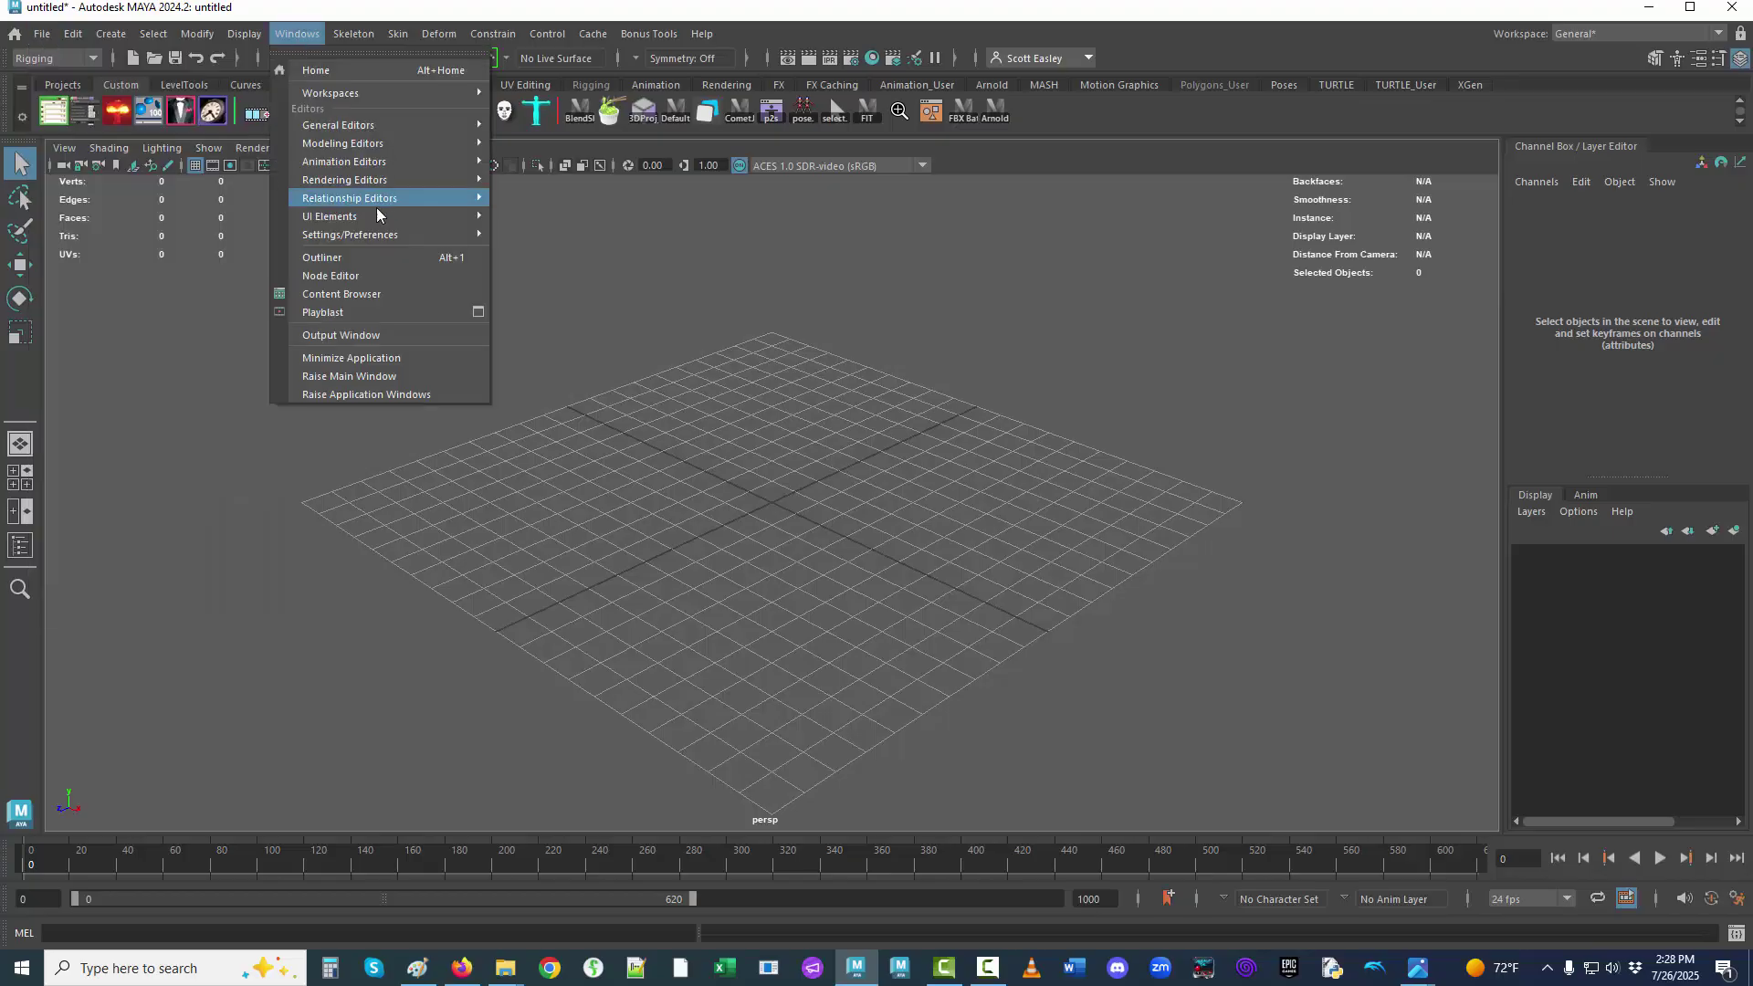
{"action": "mouse_move", "coordinate": [409, 237]}
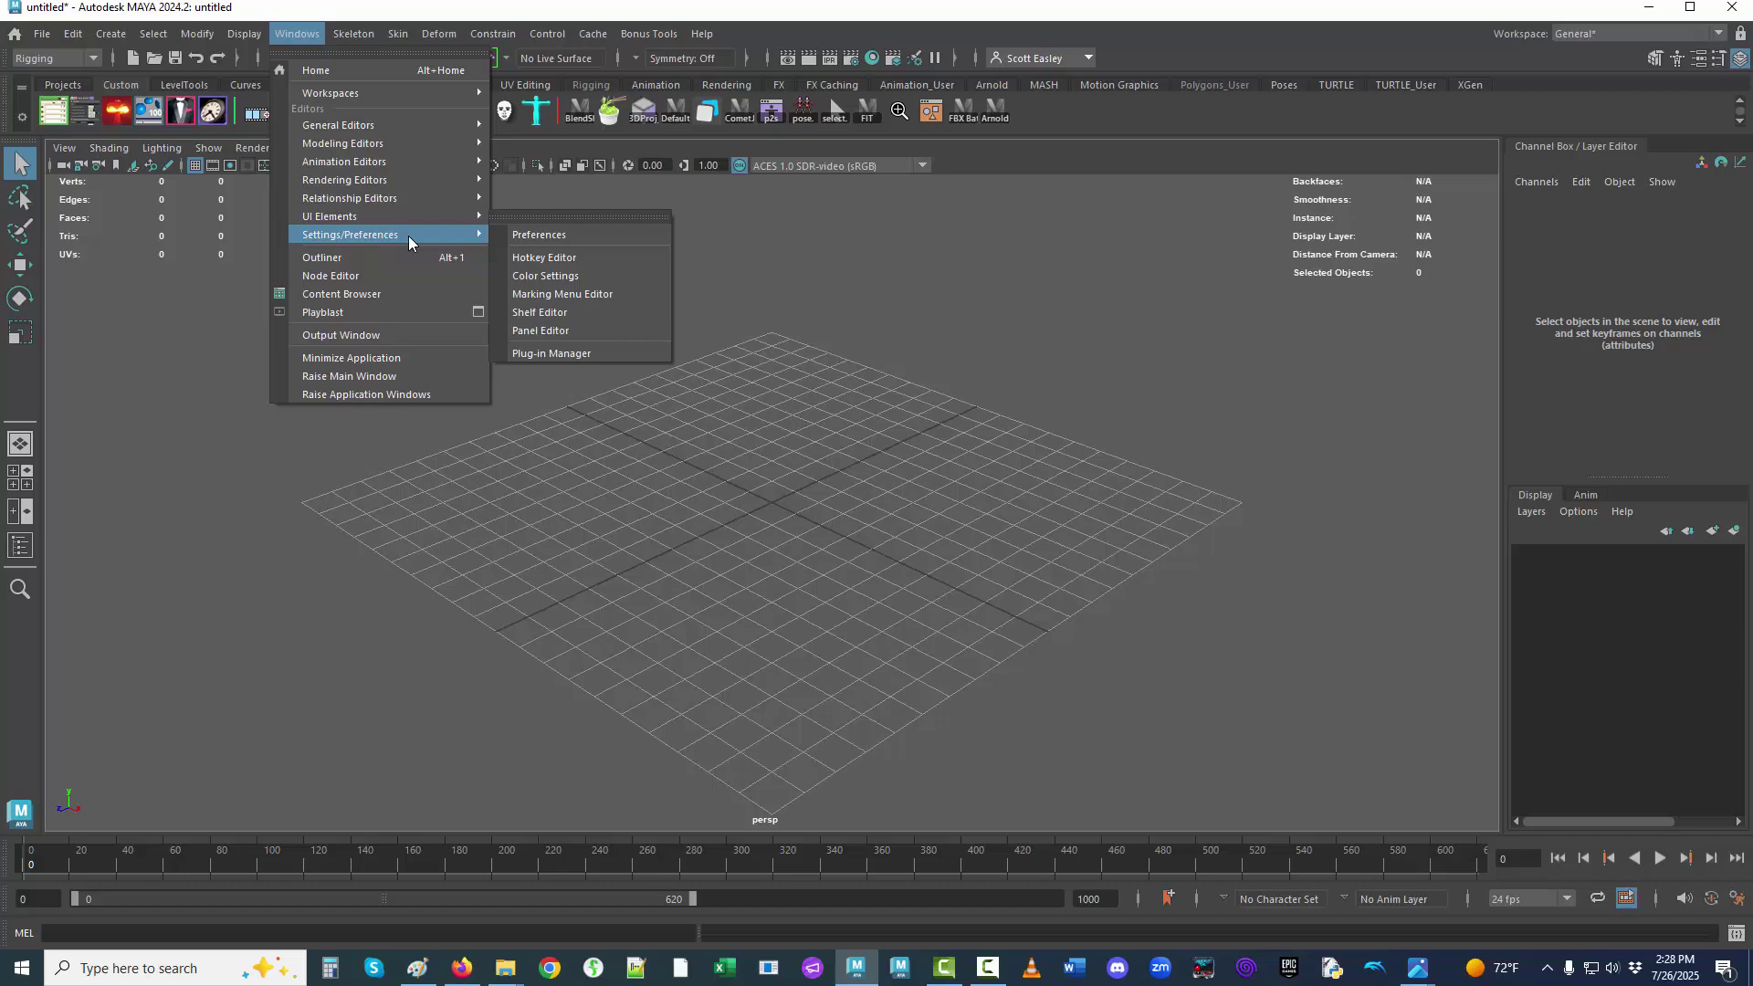
{"action": "left_click", "coordinate": [618, 353]}
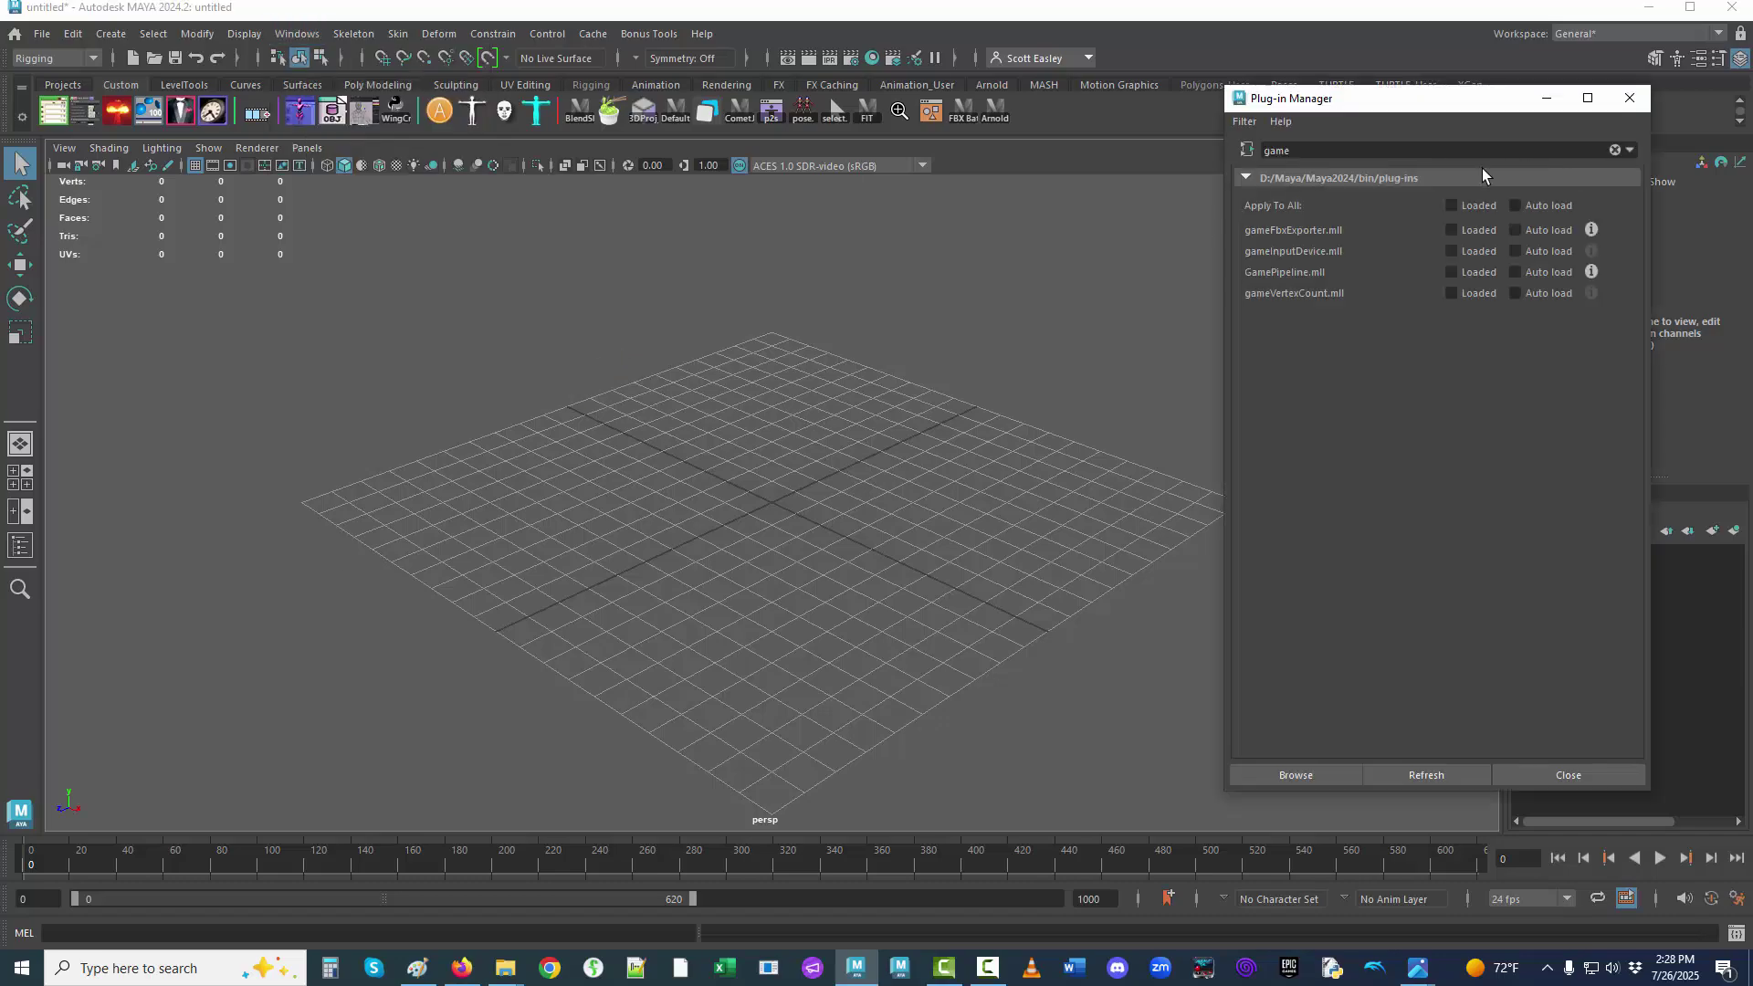
{"action": "double_click", "coordinate": [1340, 157]}
{"action": "key", "text": "BackSpace"}
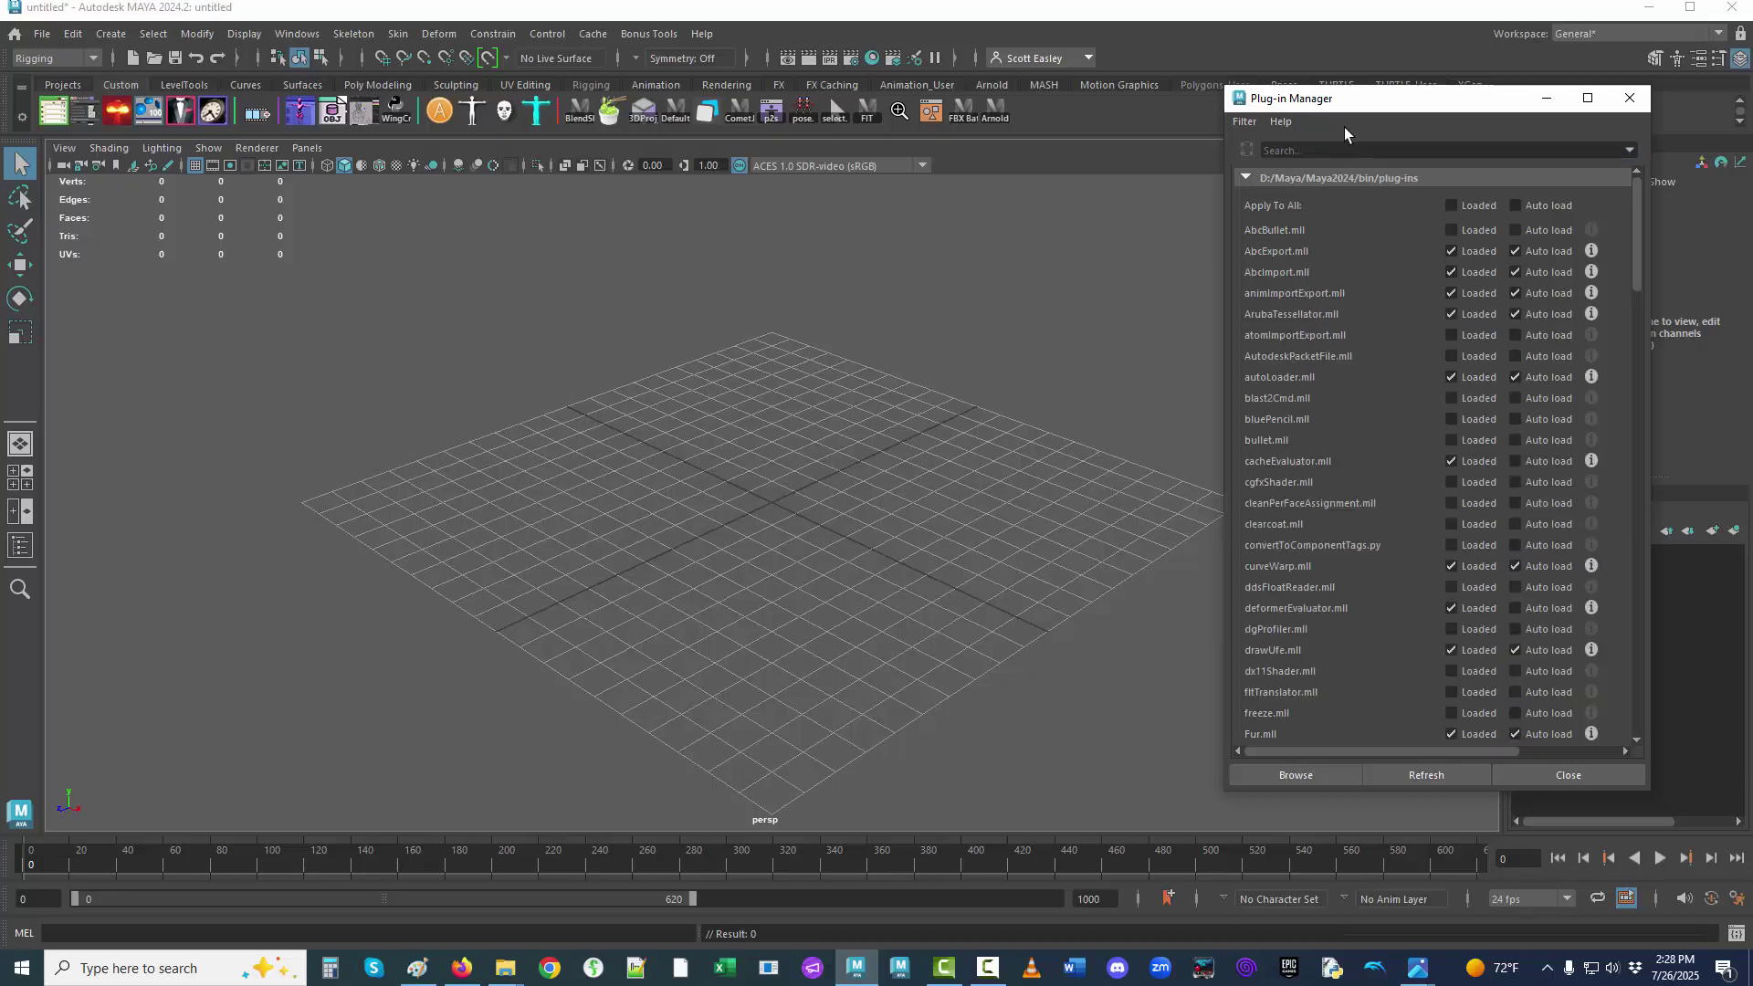
{"action": "left_click_drag", "start_coordinate": [1320, 103], "coordinate": [915, 192]}
{"action": "left_click", "coordinate": [910, 240]}
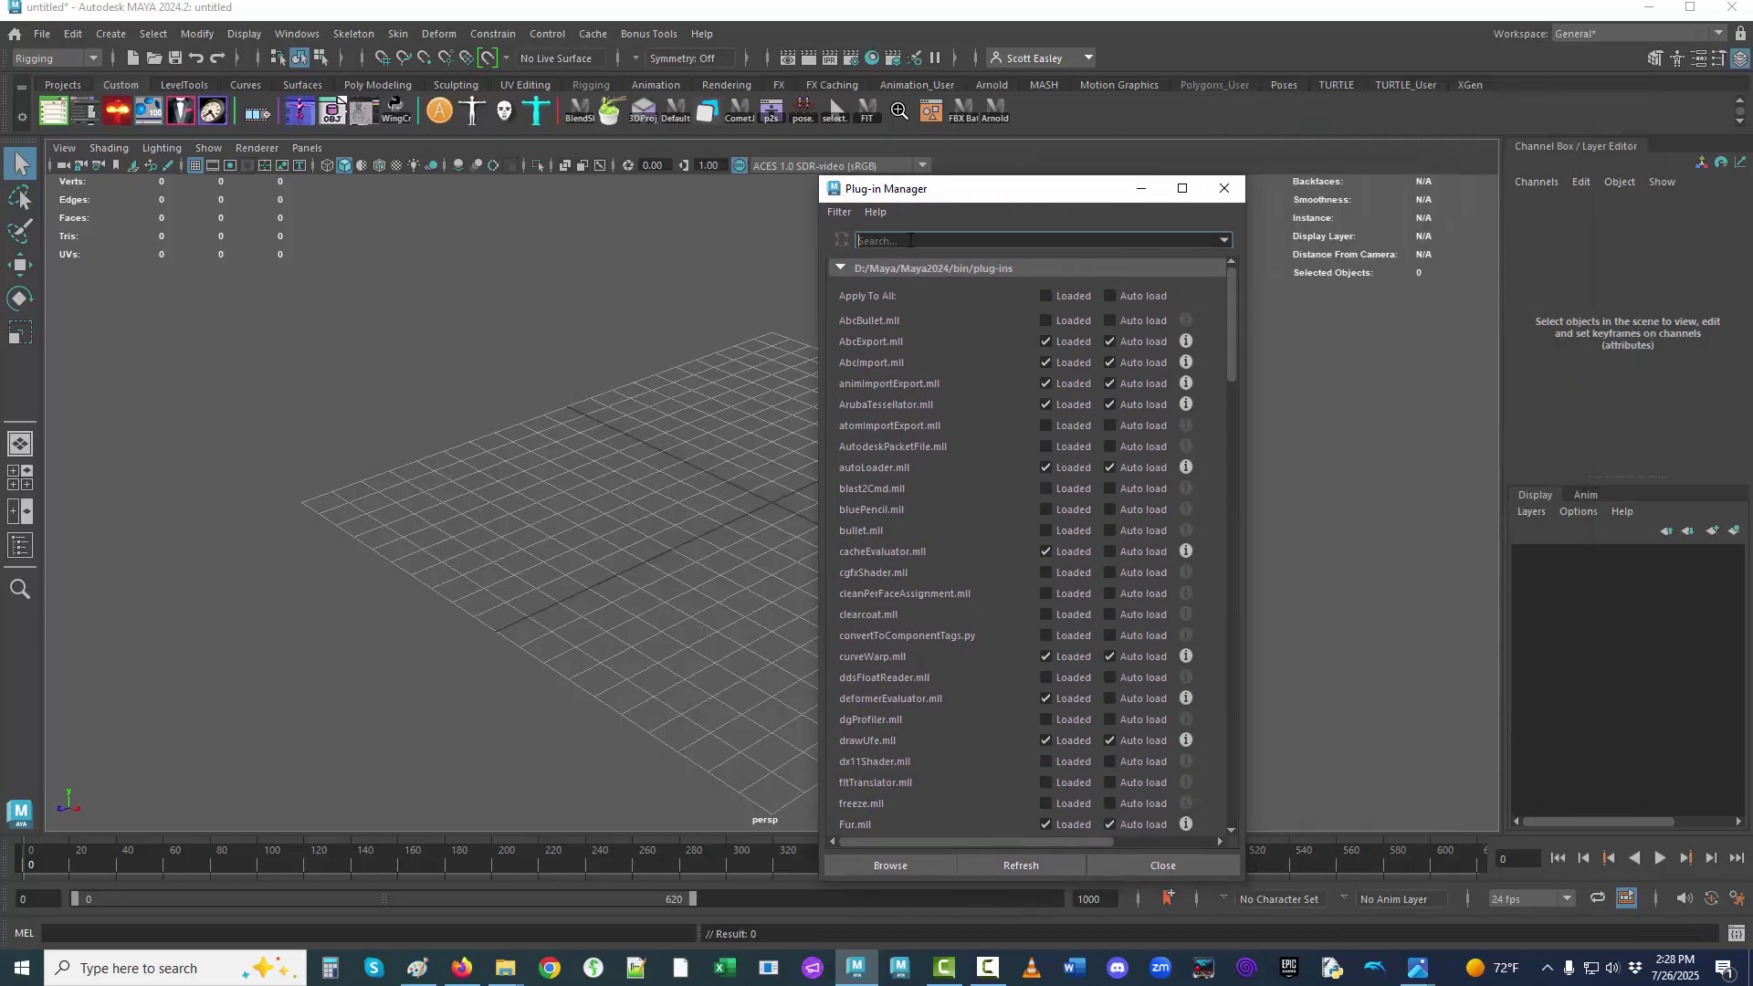
{"action": "type", "text": "game"}
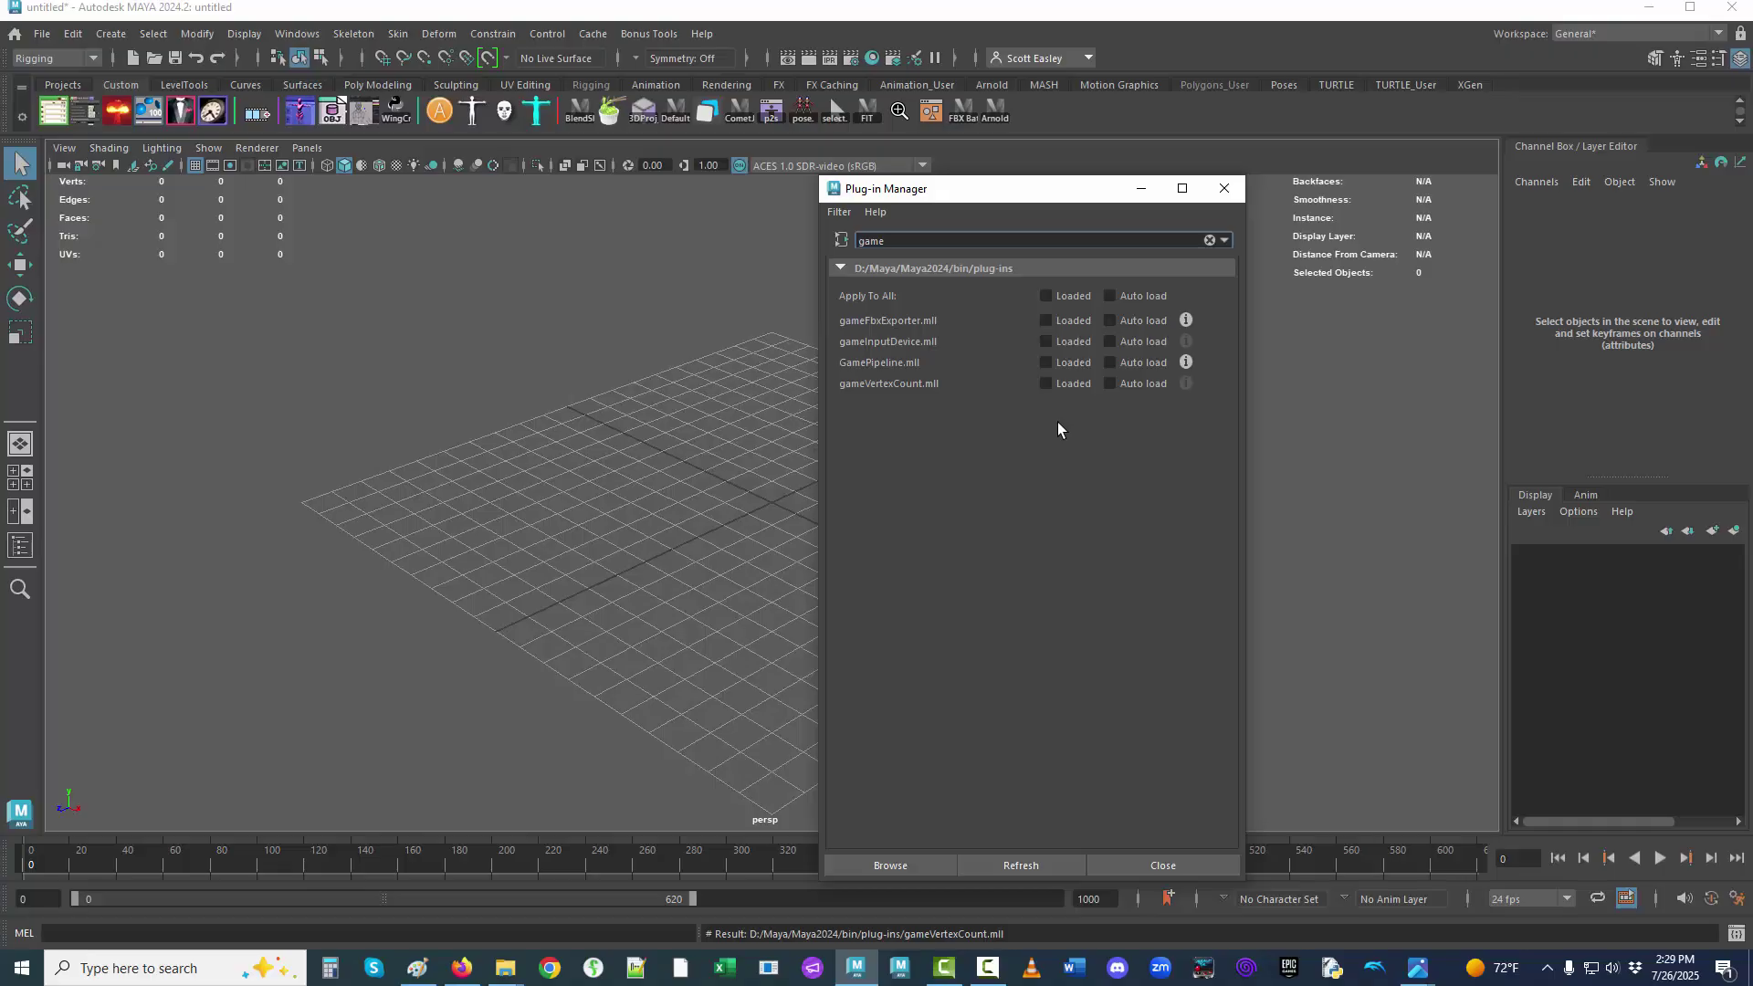
Load the GamePipeline.mll plug-in, set it to auto load, and close the Plug-in Manager.
{"action": "left_click", "coordinate": [1046, 363]}
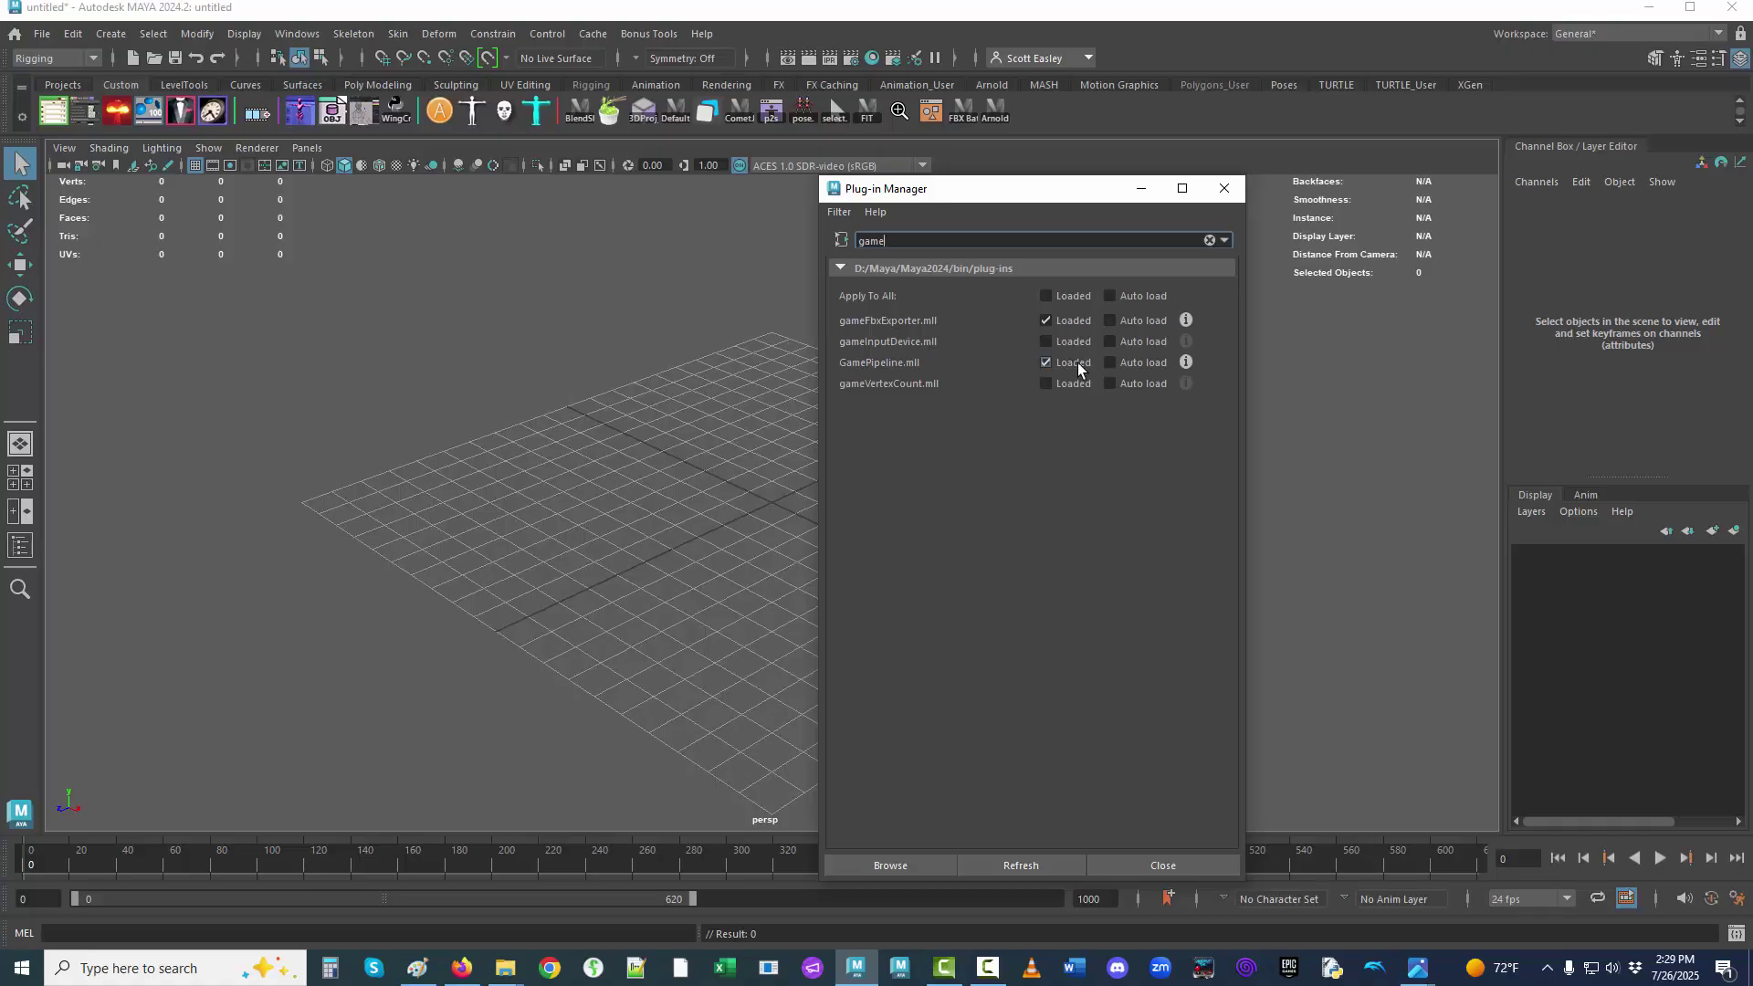
{"action": "left_click", "coordinate": [1109, 362]}
{"action": "left_click", "coordinate": [1163, 864]}
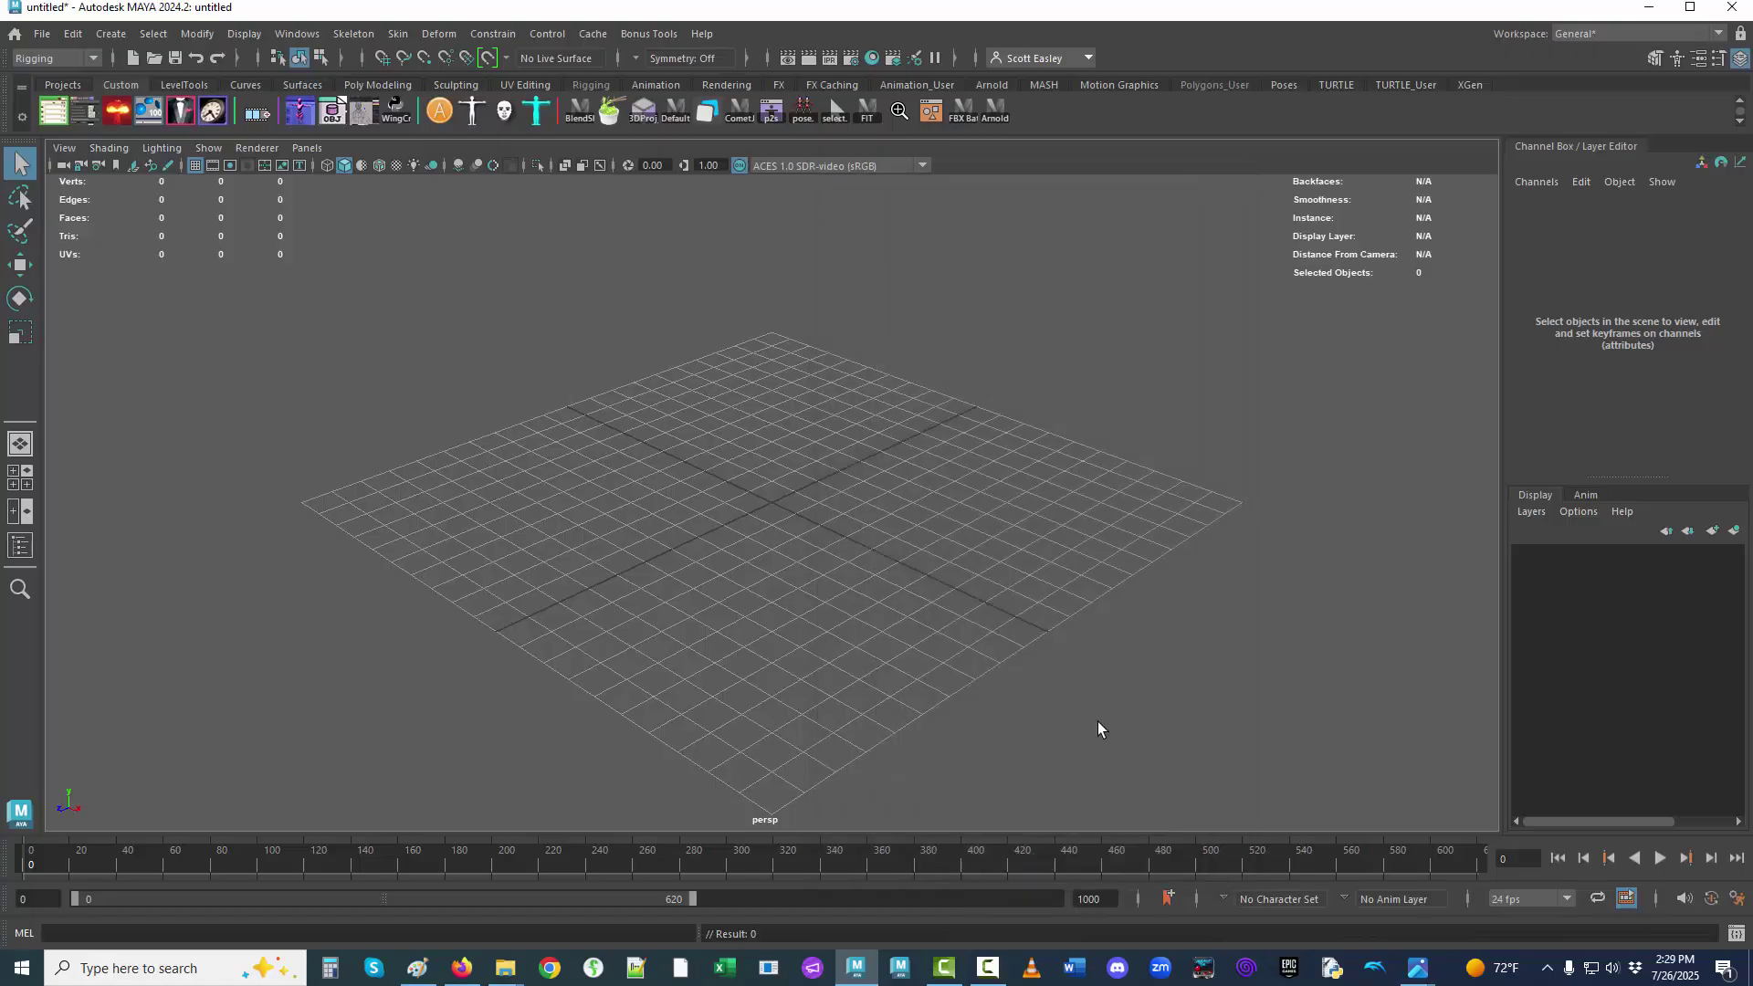
Try to open the Game Exporter in the untitled scene.
{"action": "left_click", "coordinate": [42, 37]}
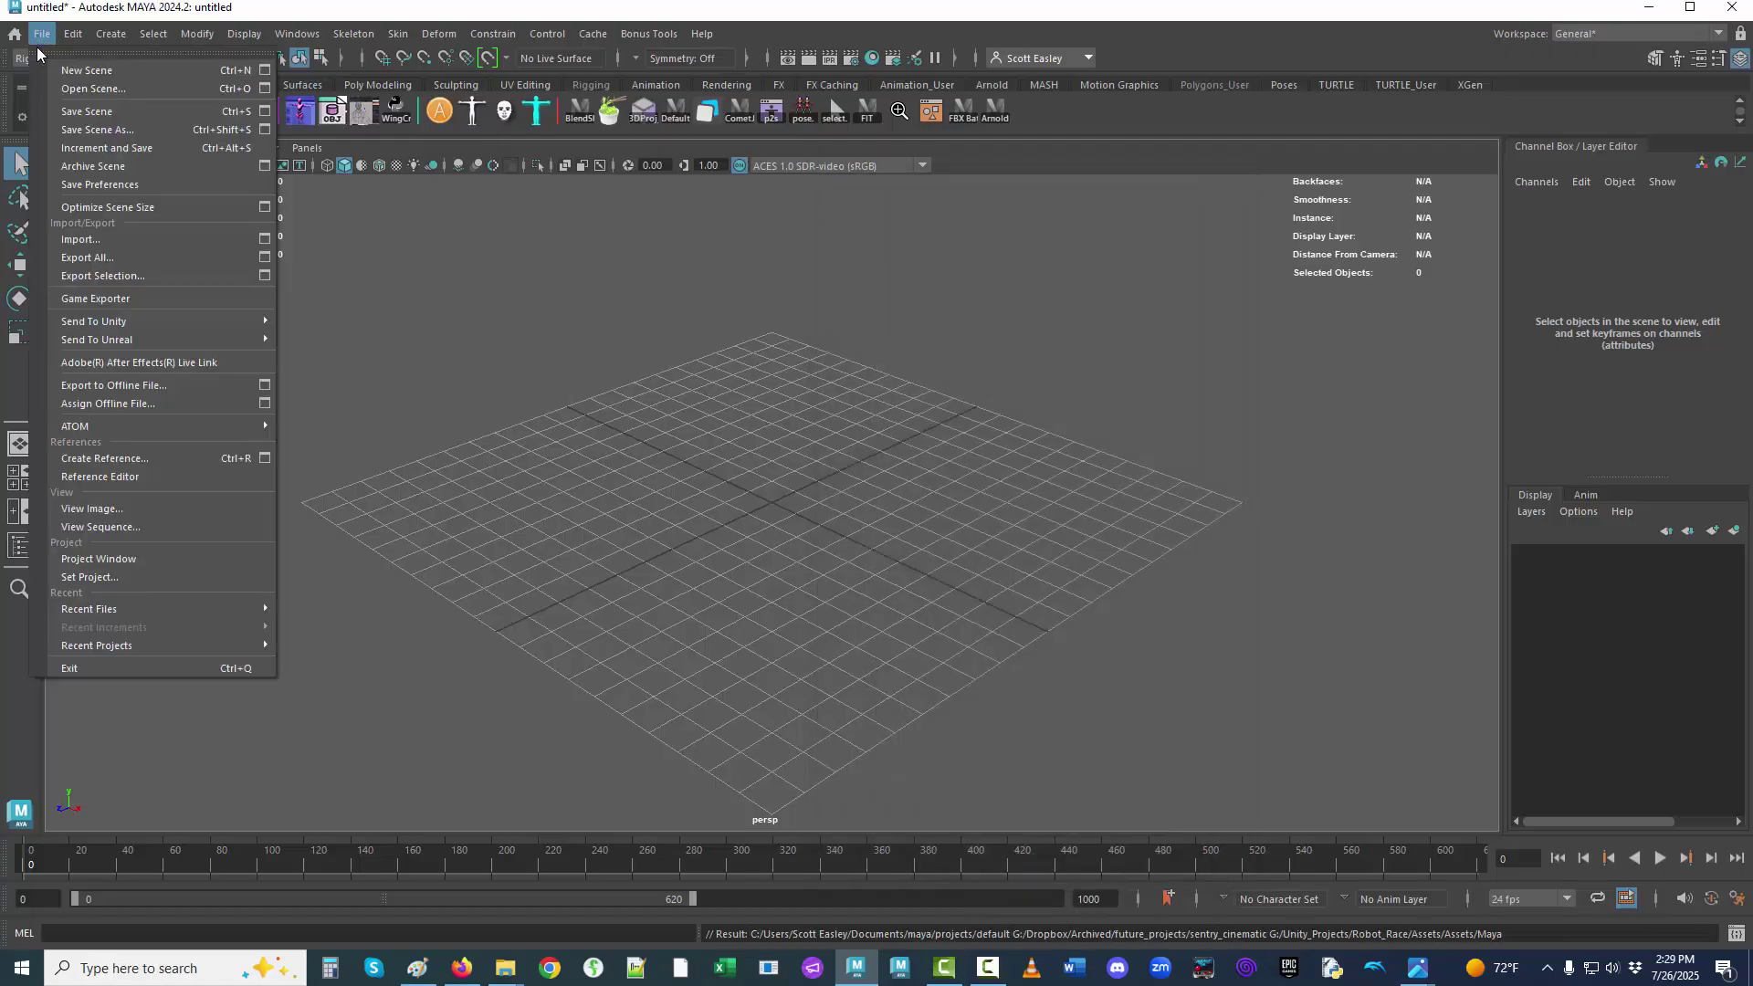
{"action": "left_click", "coordinate": [149, 298]}
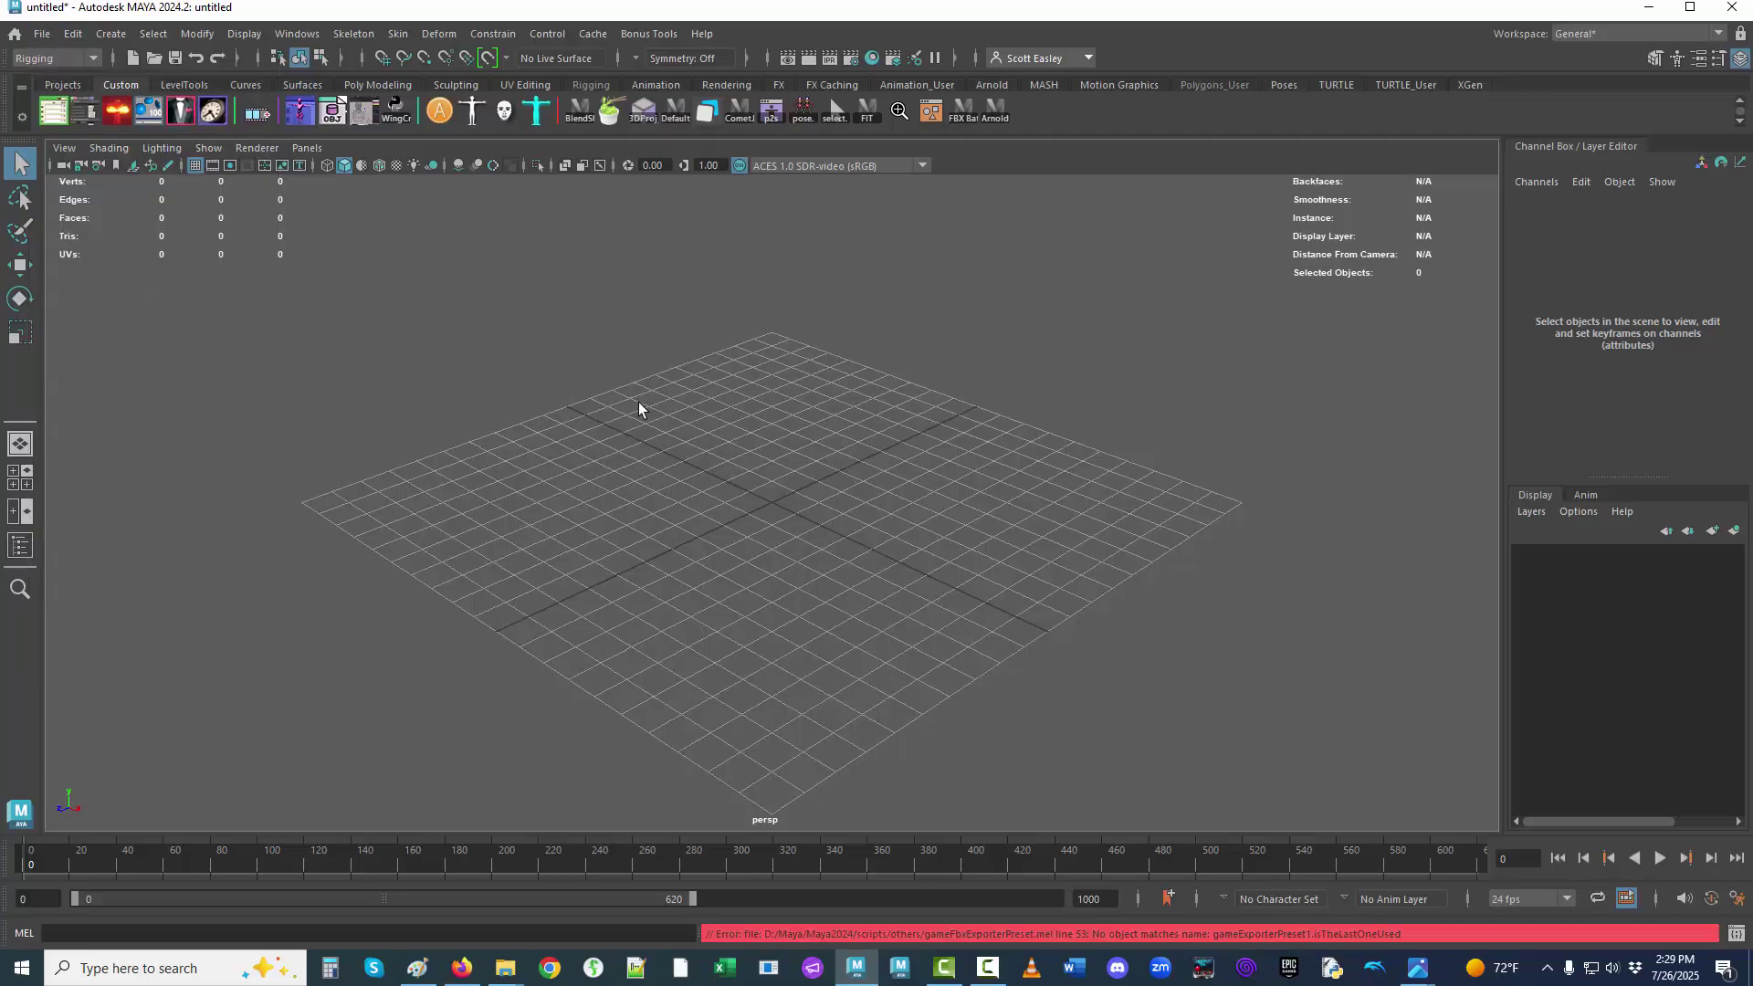
Open the recent scene iRobot_animations.ma, discarding the changes to the untitled scene.
{"action": "left_click", "coordinate": [41, 37]}
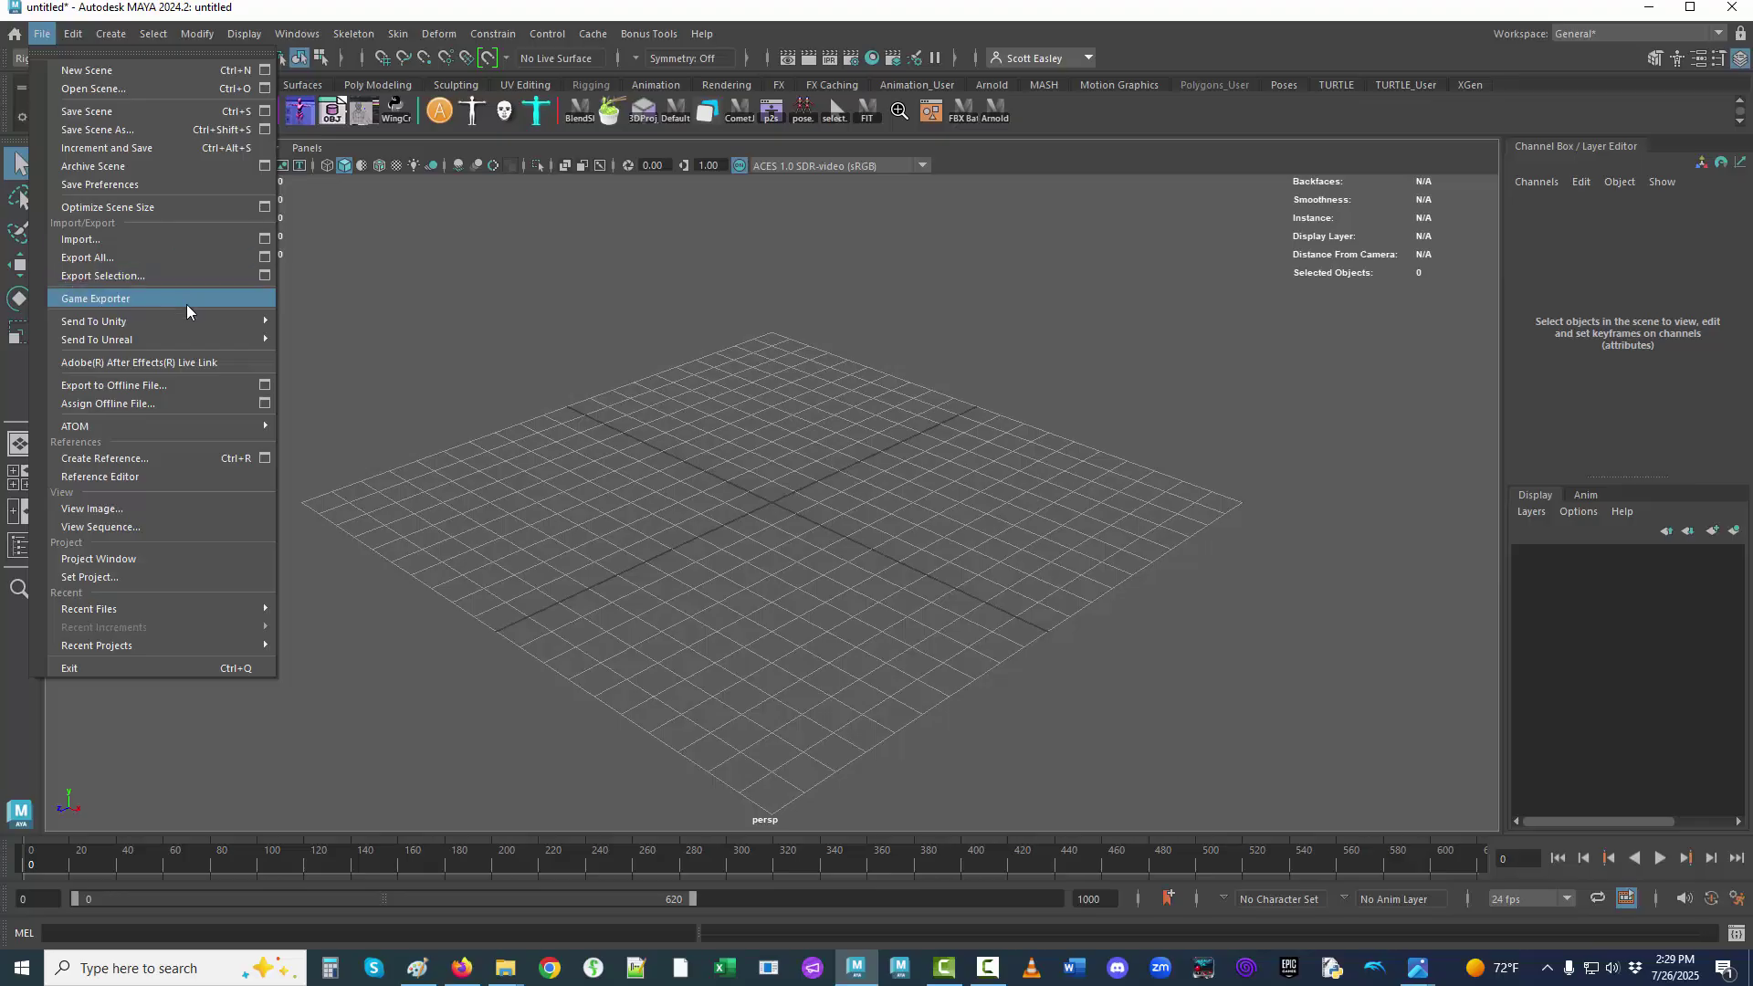
{"action": "mouse_move", "coordinate": [216, 608]}
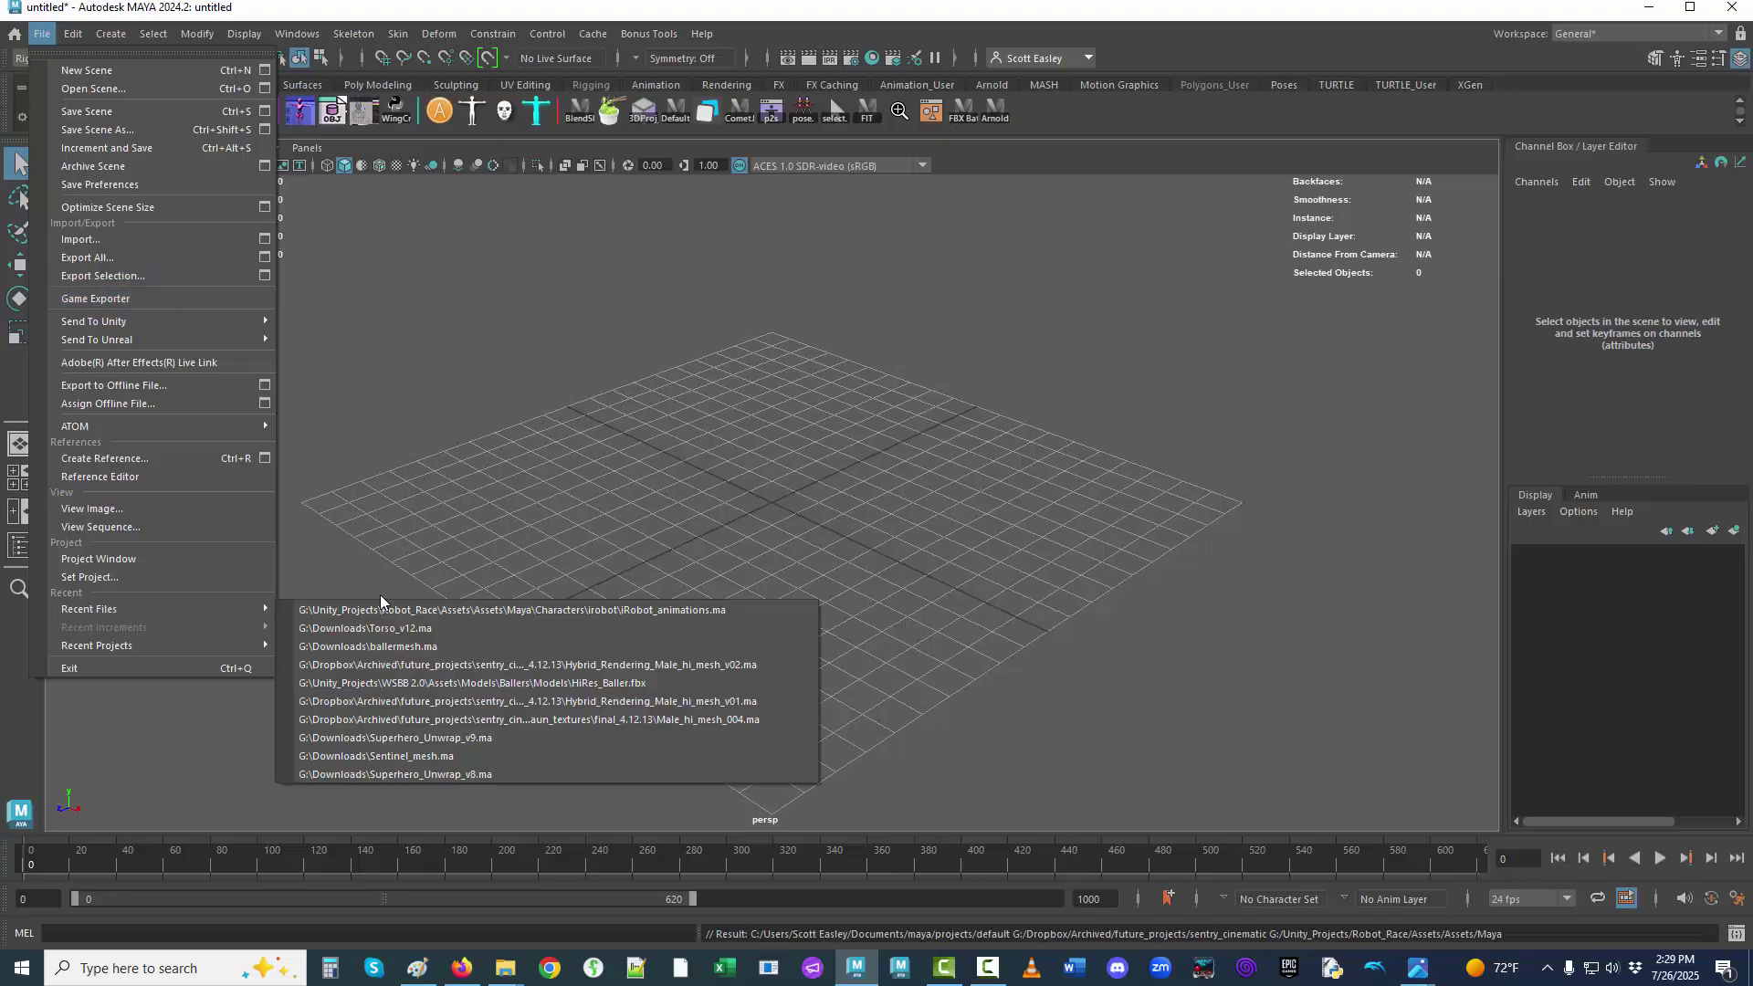
{"action": "left_click", "coordinate": [351, 609]}
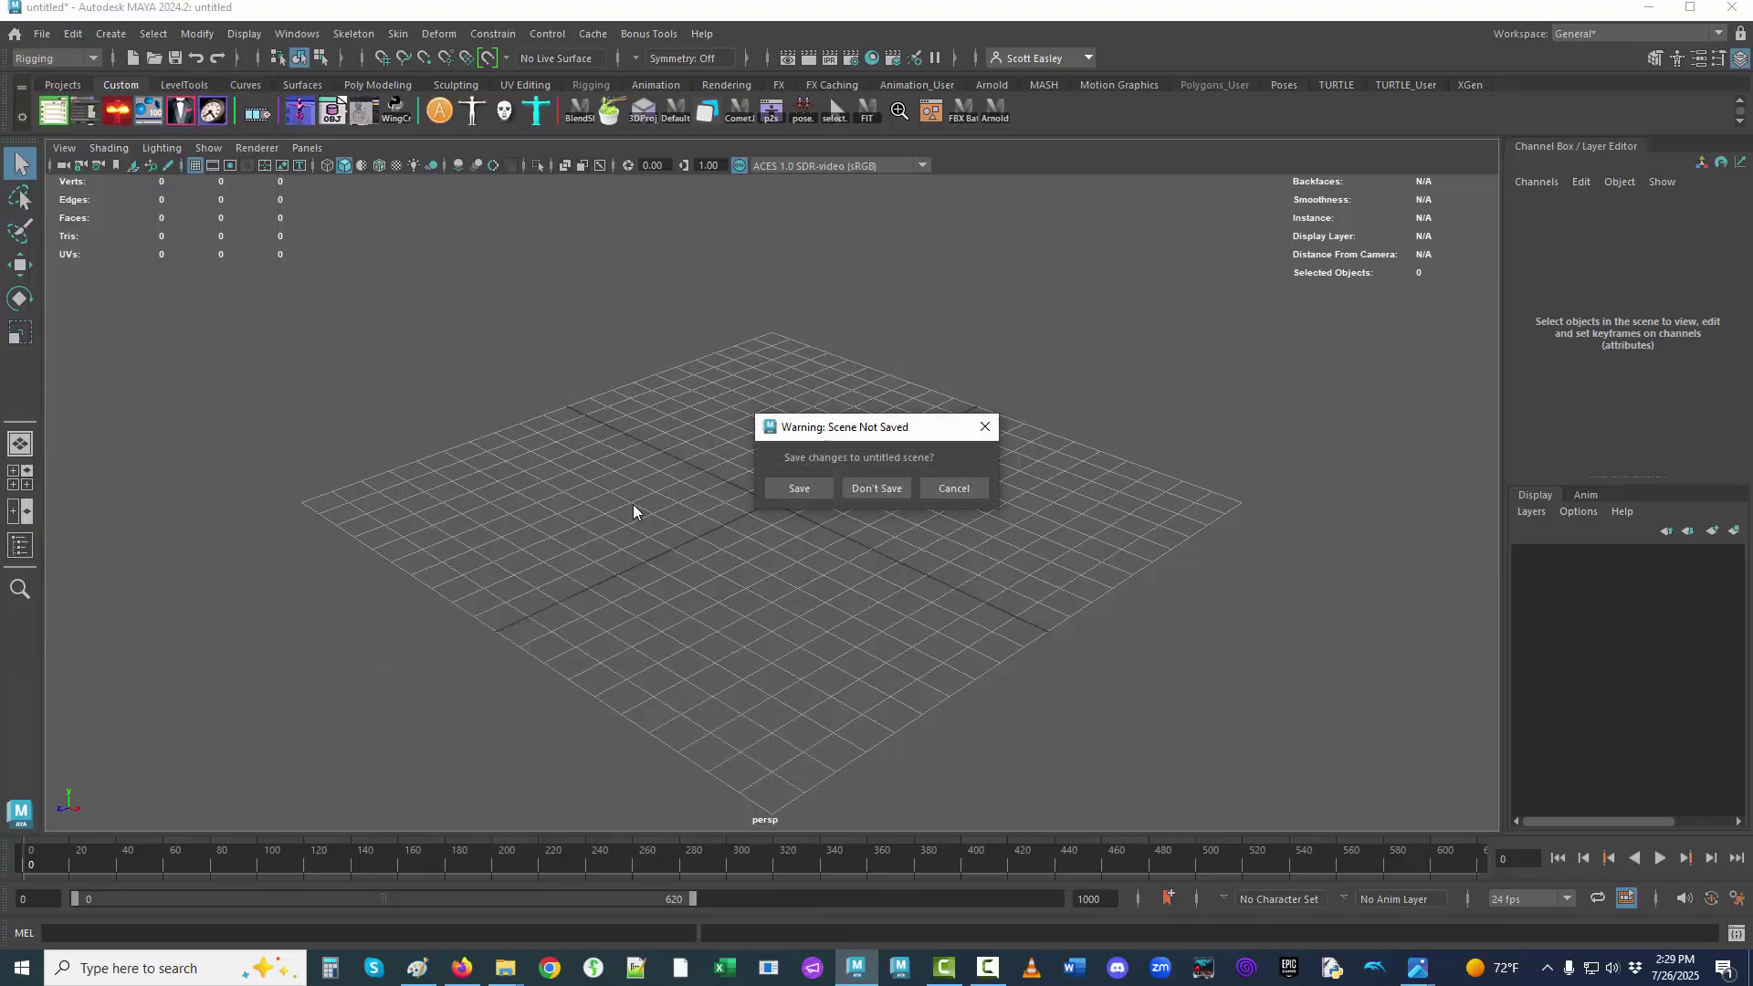
{"action": "left_click", "coordinate": [862, 490]}
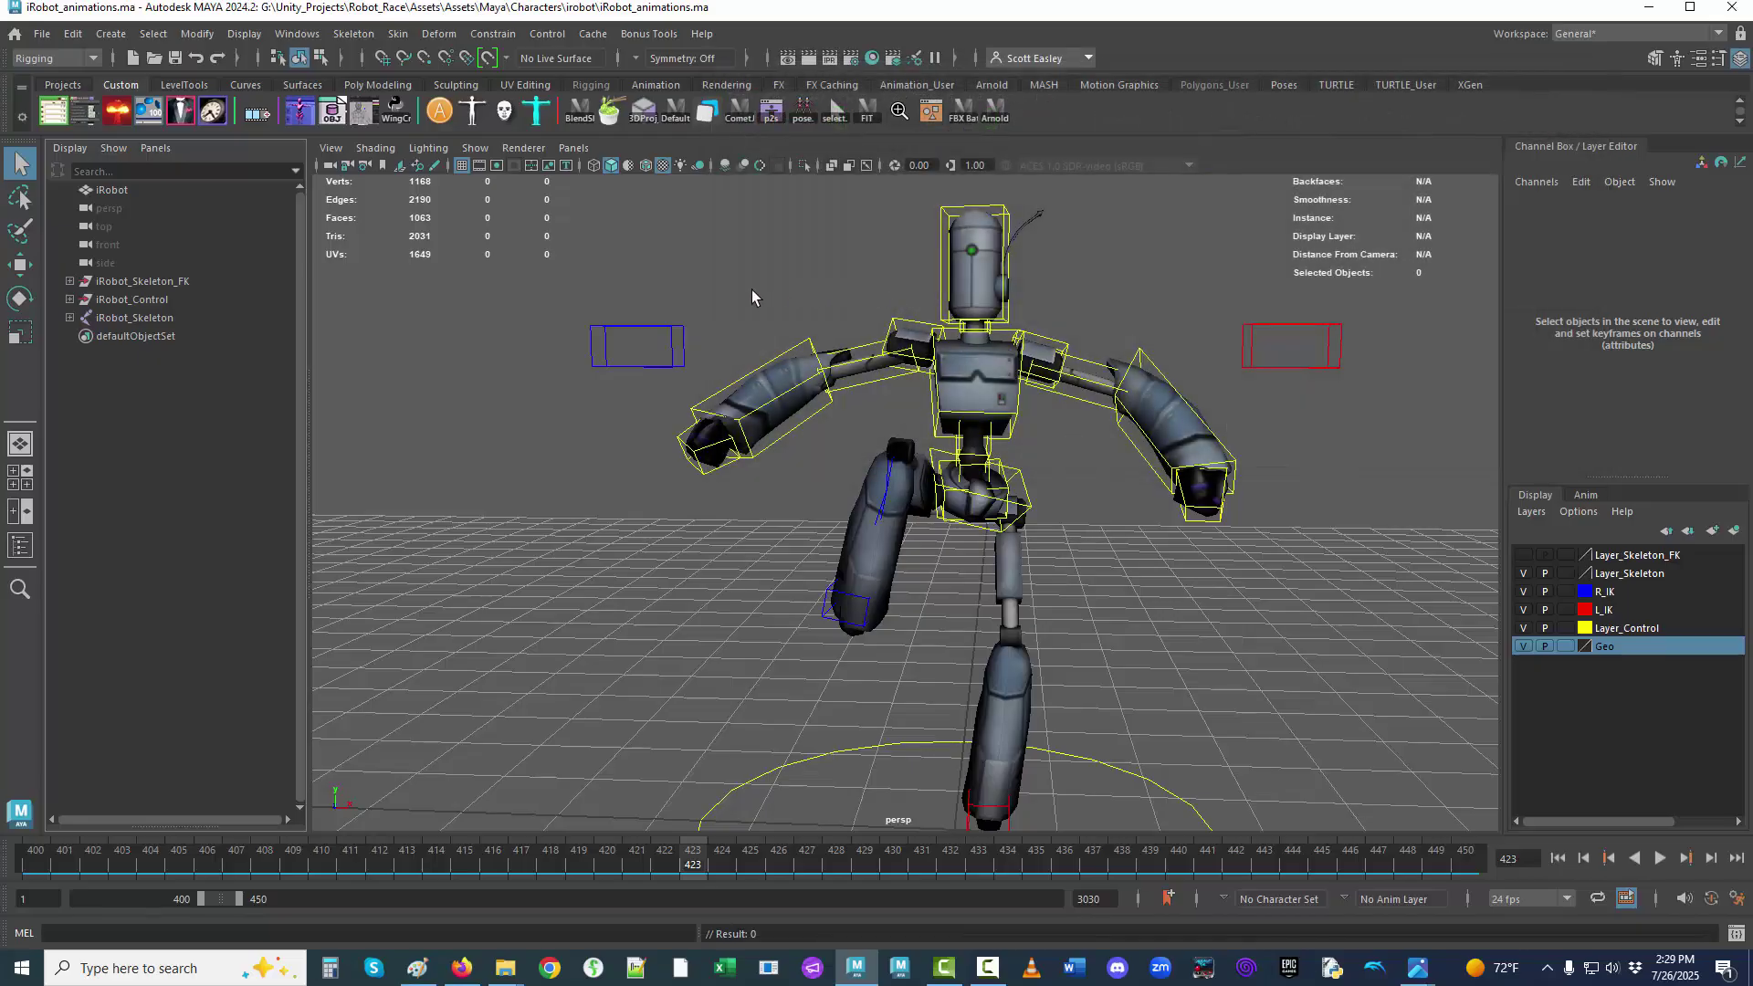
Try to open the Game Exporter with the robot animation scene loaded.
{"action": "left_click", "coordinate": [42, 34]}
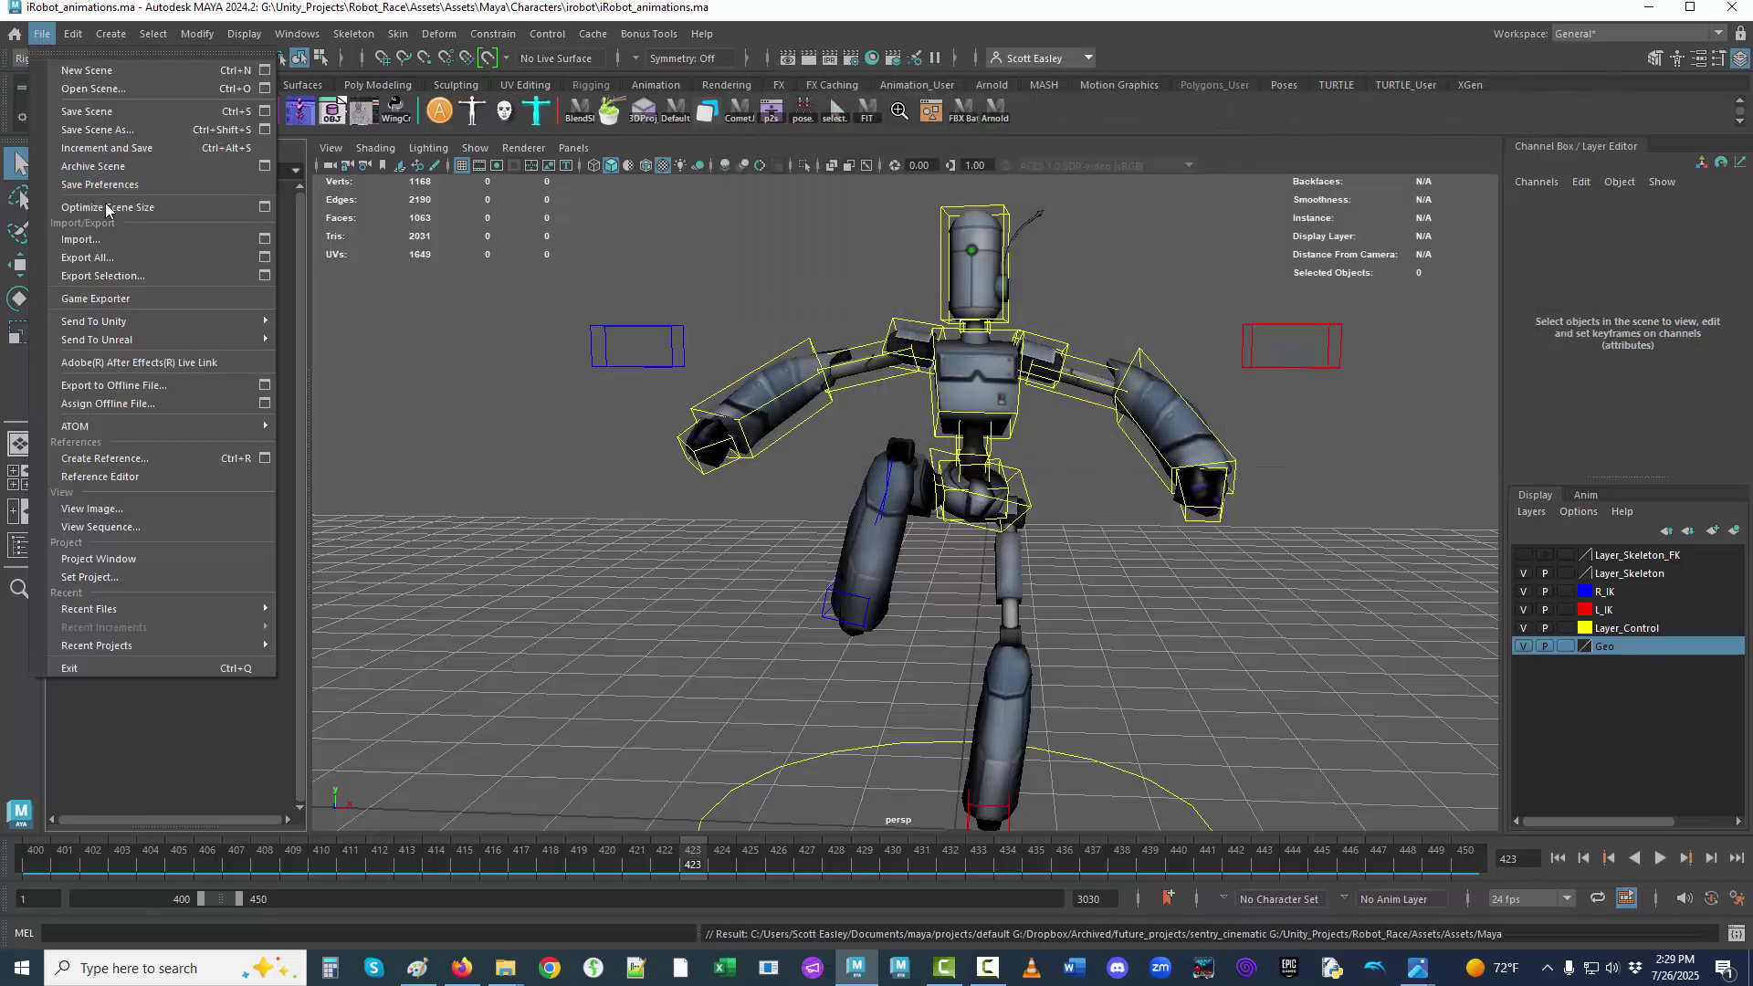
{"action": "left_click", "coordinate": [123, 298]}
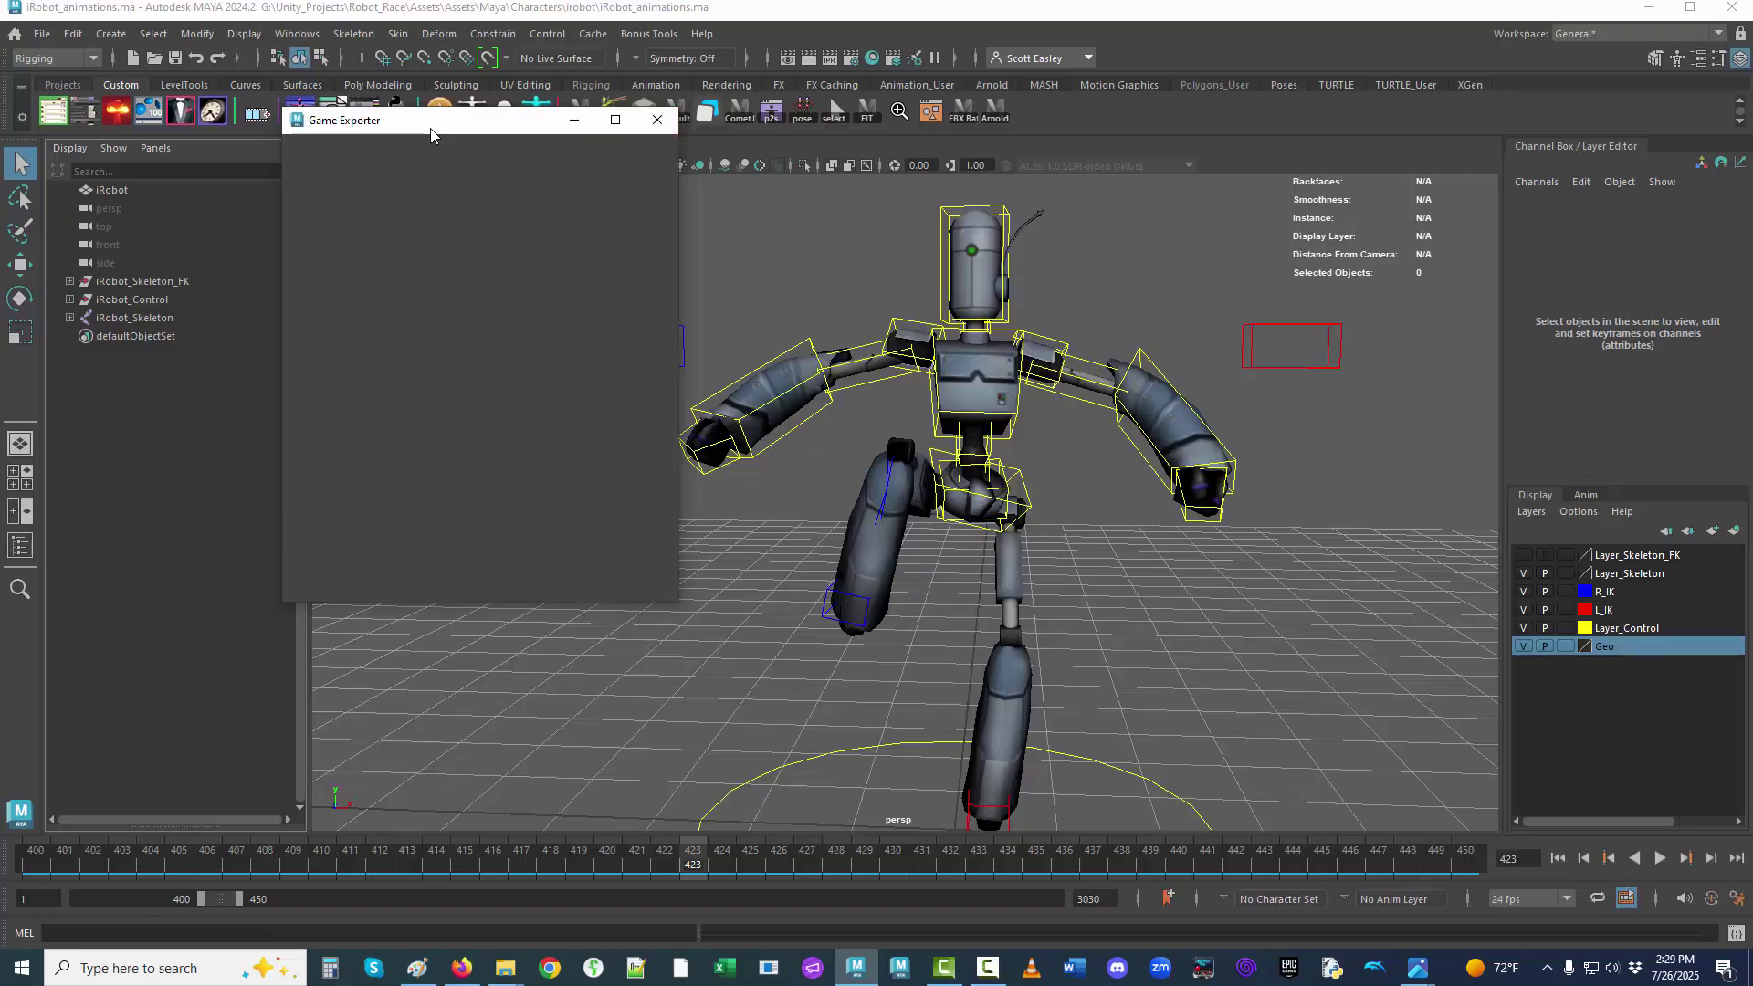
{"action": "left_click", "coordinate": [36, 37]}
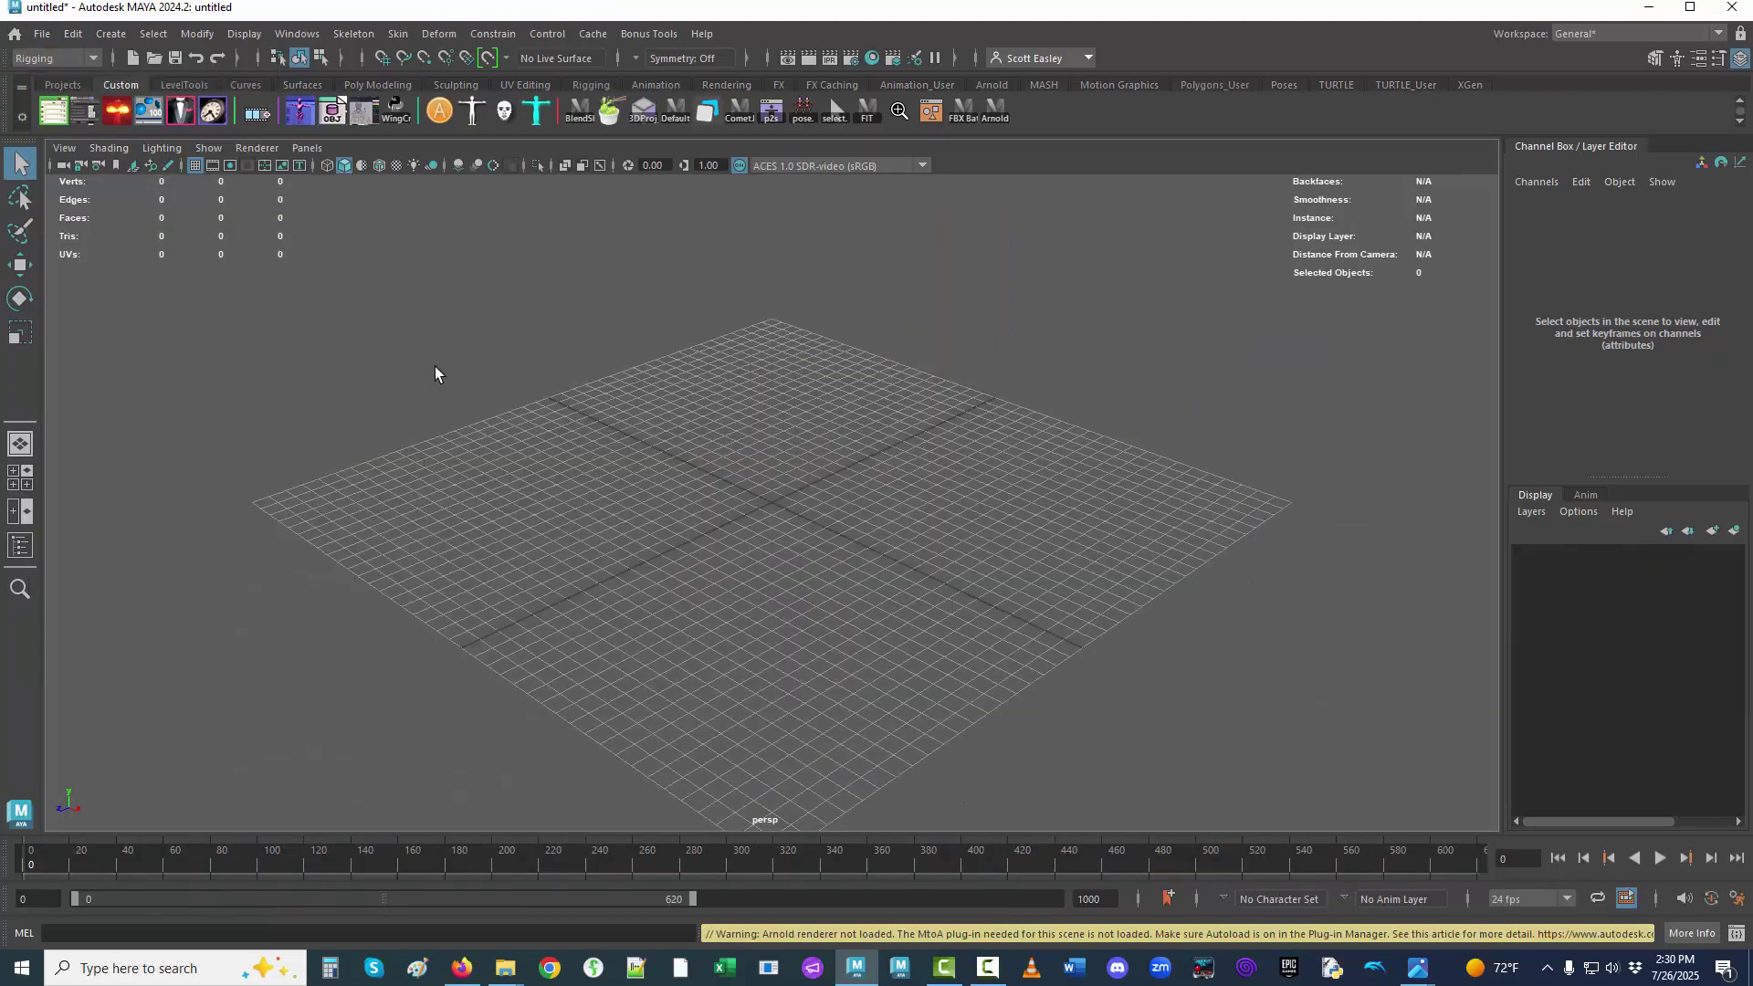
Open the Game Exporter in the empty scene and move its window lower over the viewport.
{"action": "left_click", "coordinate": [42, 34]}
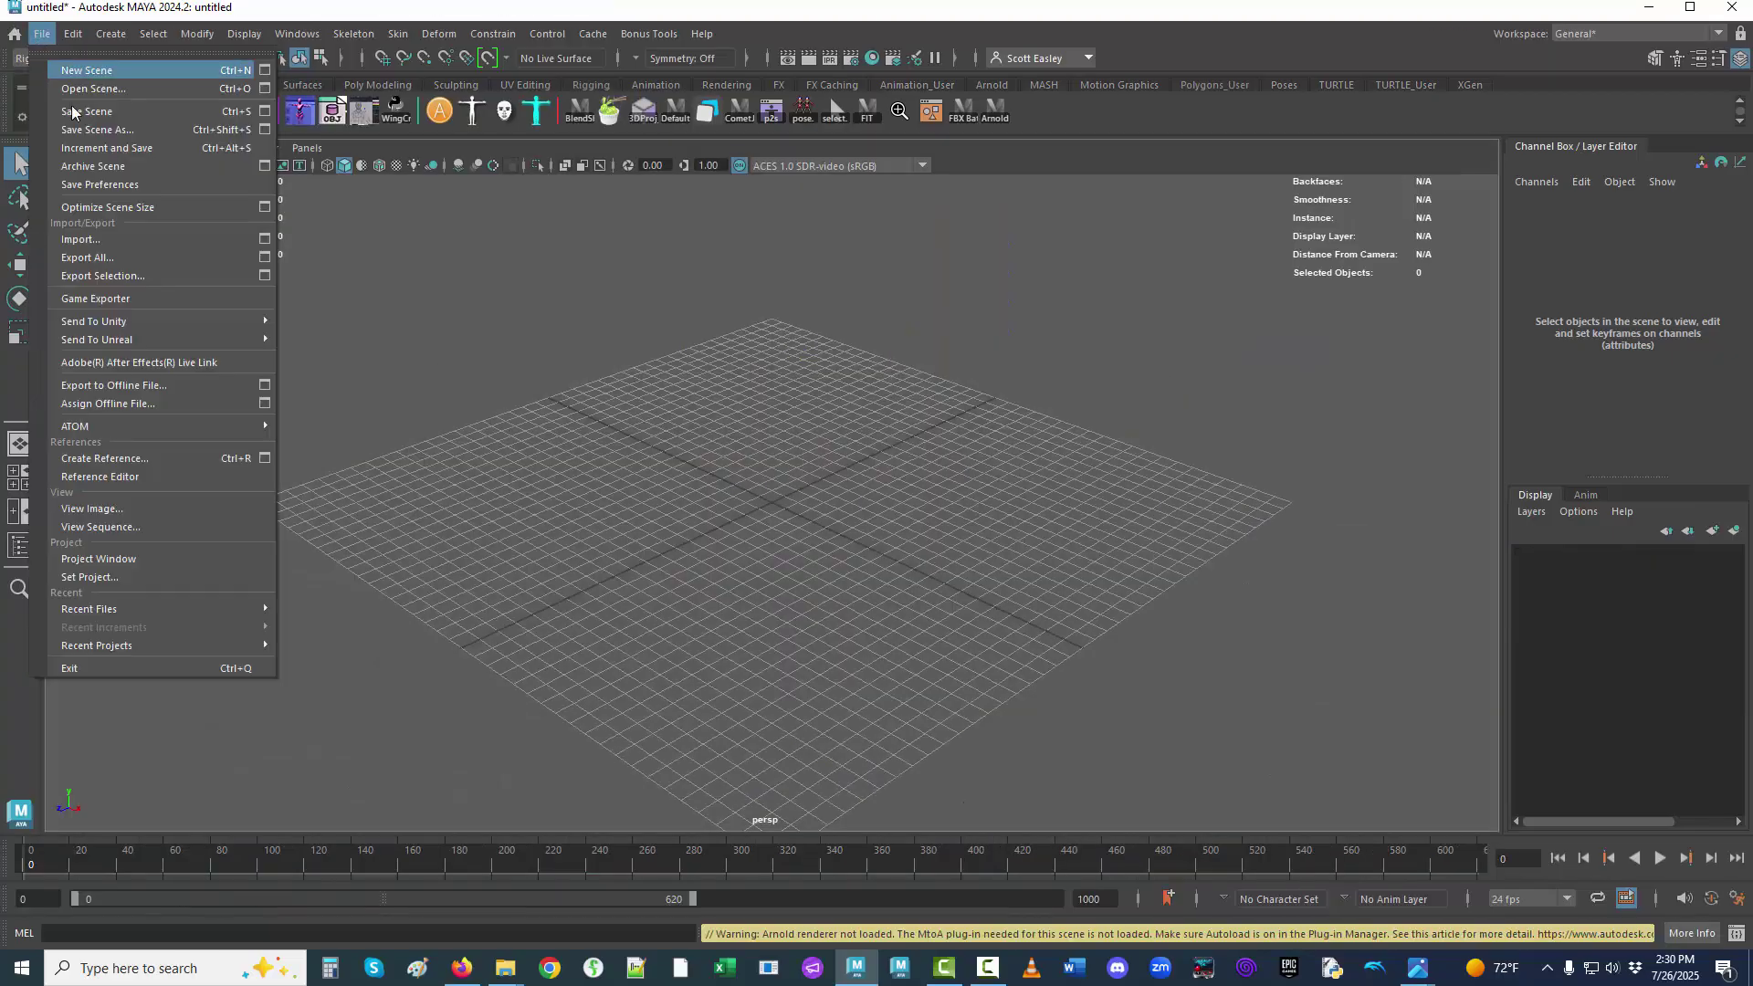
{"action": "left_click", "coordinate": [124, 299]}
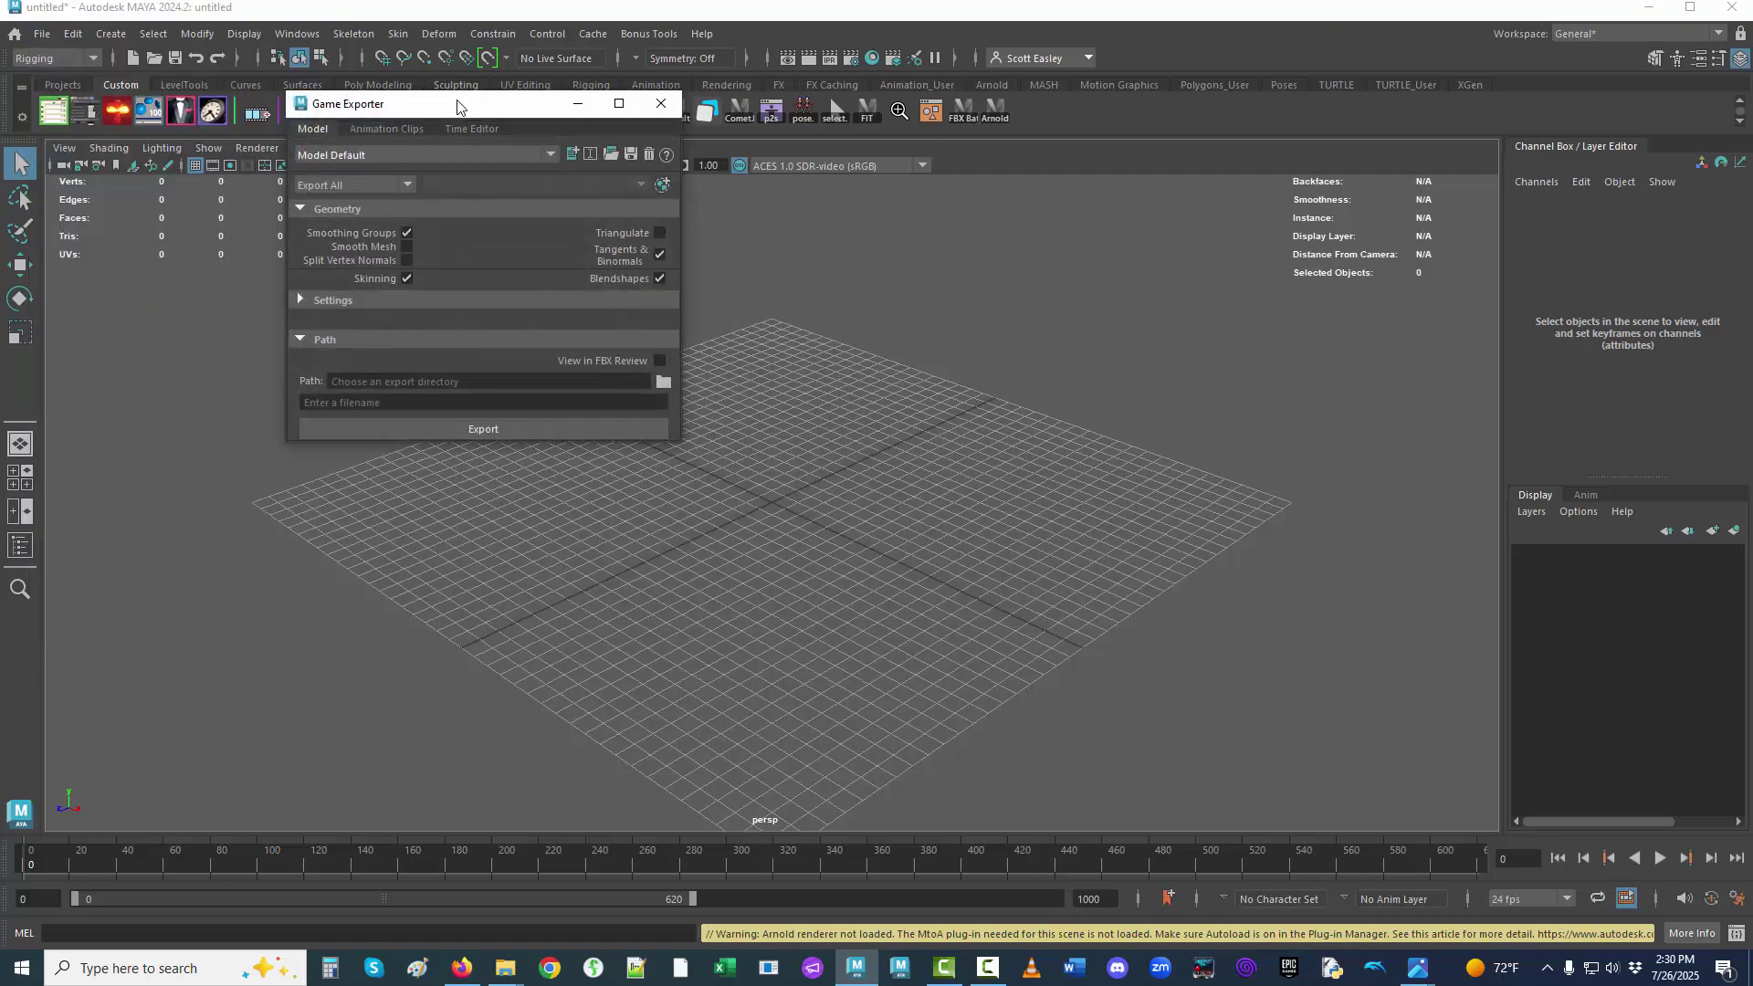
{"action": "left_click_drag", "start_coordinate": [457, 106], "coordinate": [468, 261]}
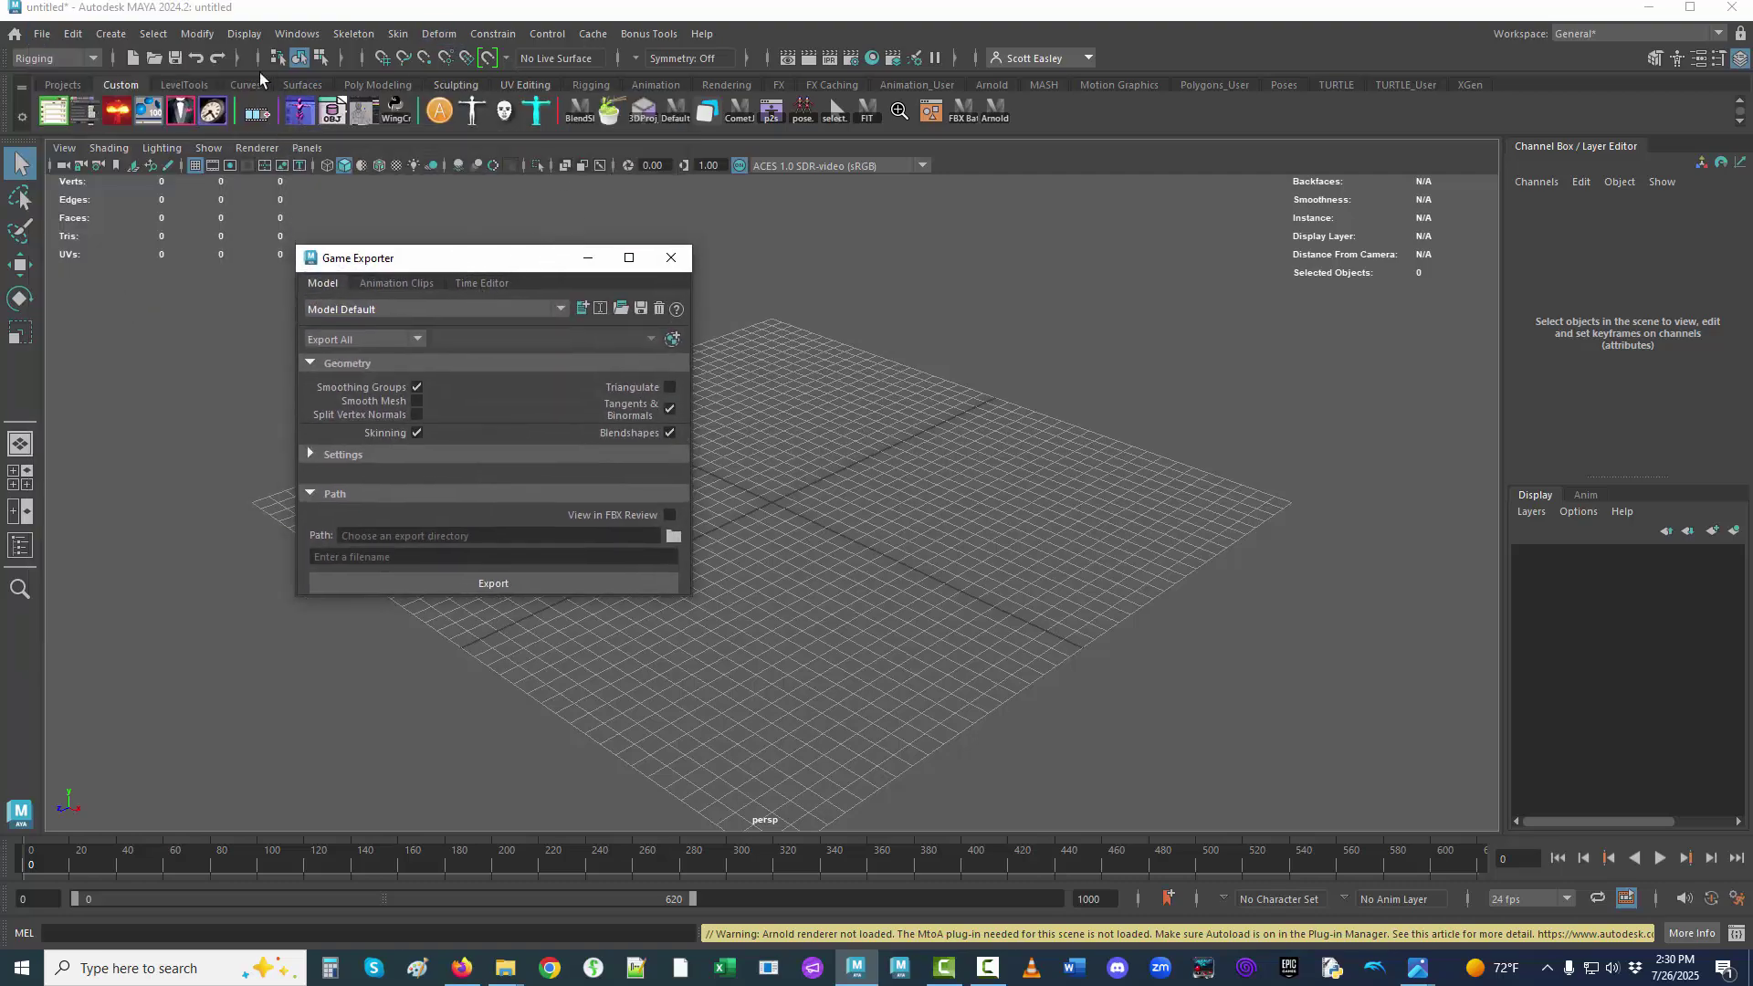
Open the recent file iRobot_animations.ma without saving the untitled scene, keeping the Game Exporter open.
{"action": "left_click", "coordinate": [42, 33]}
{"action": "mouse_move", "coordinate": [202, 609]}
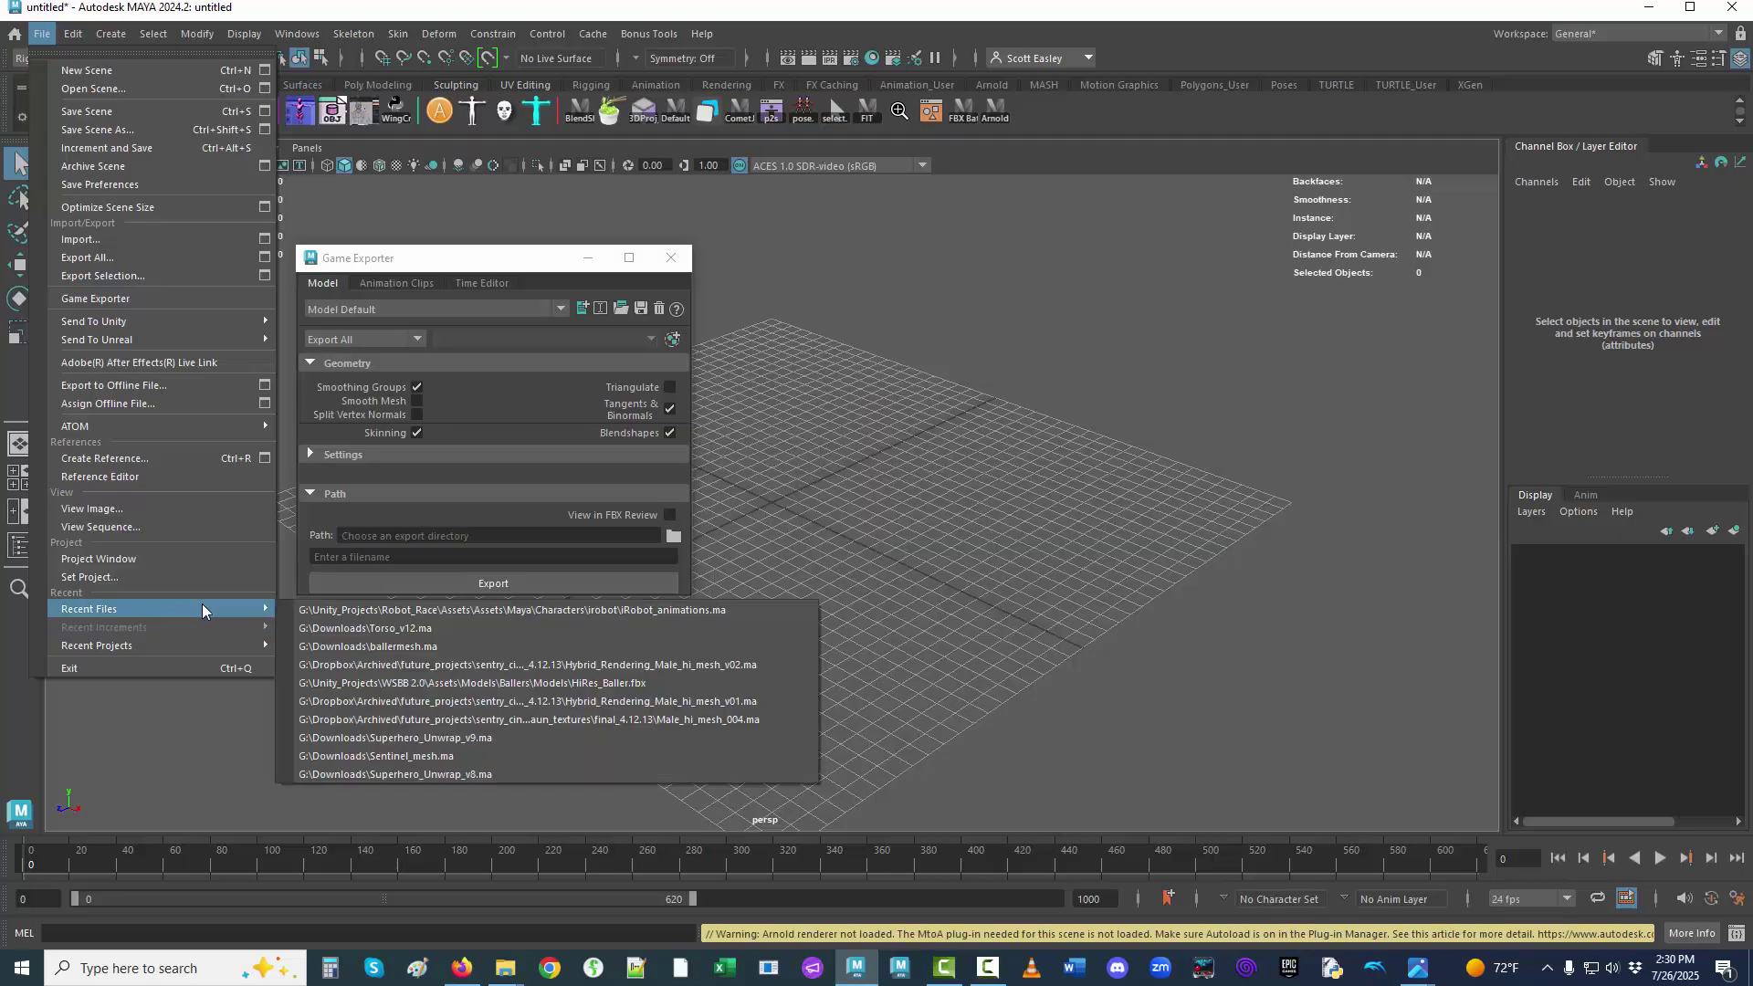
{"action": "left_click", "coordinate": [392, 610]}
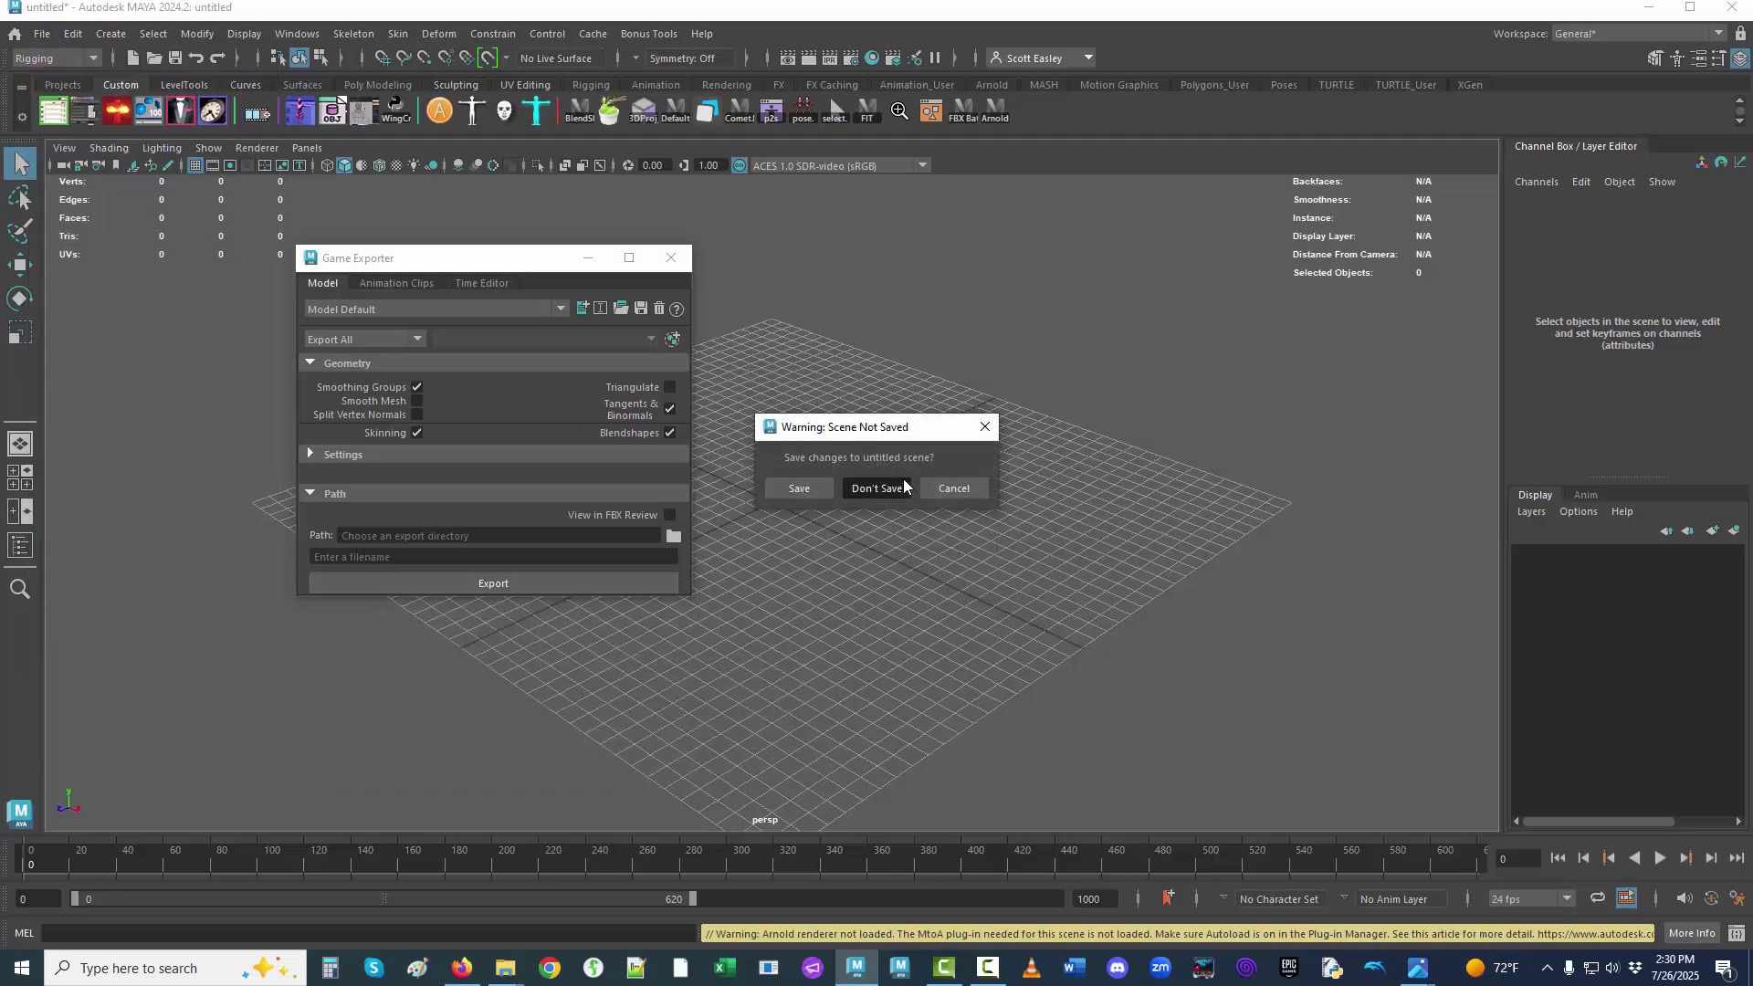
{"action": "left_click", "coordinate": [877, 488]}
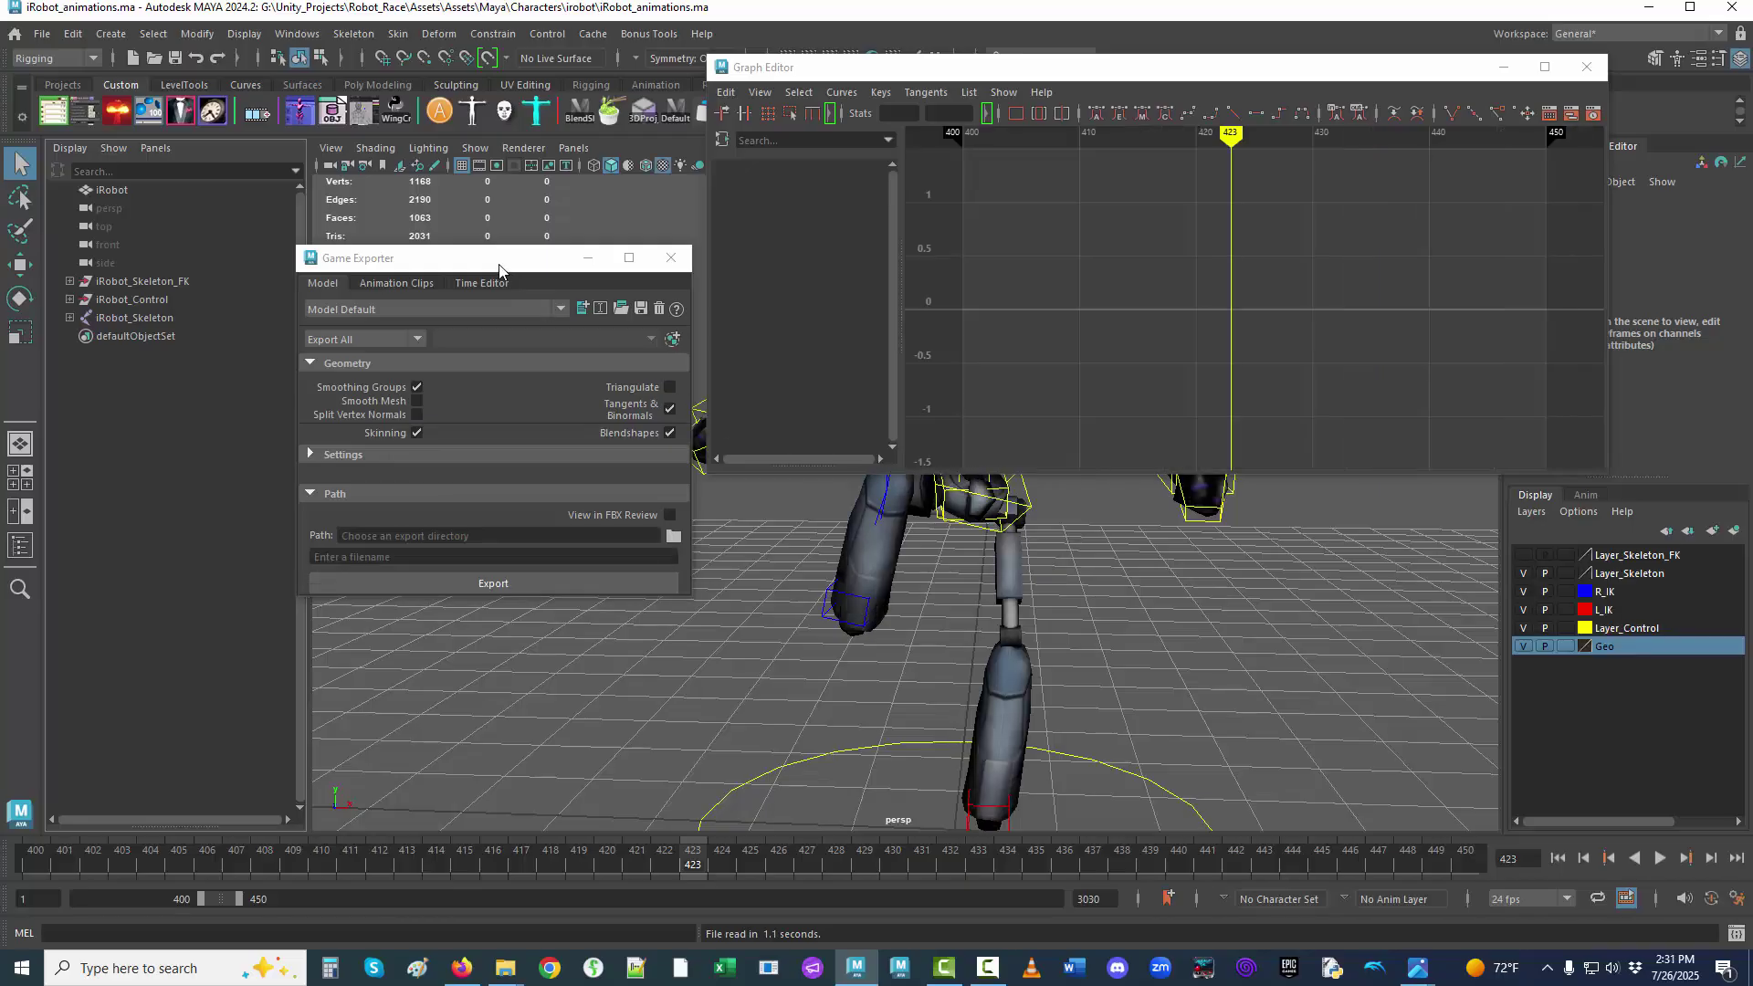
Close the Graph Editor, and reposition and heighten the Game Exporter window beside the robot.
{"action": "left_click_drag", "start_coordinate": [498, 270], "coordinate": [454, 234]}
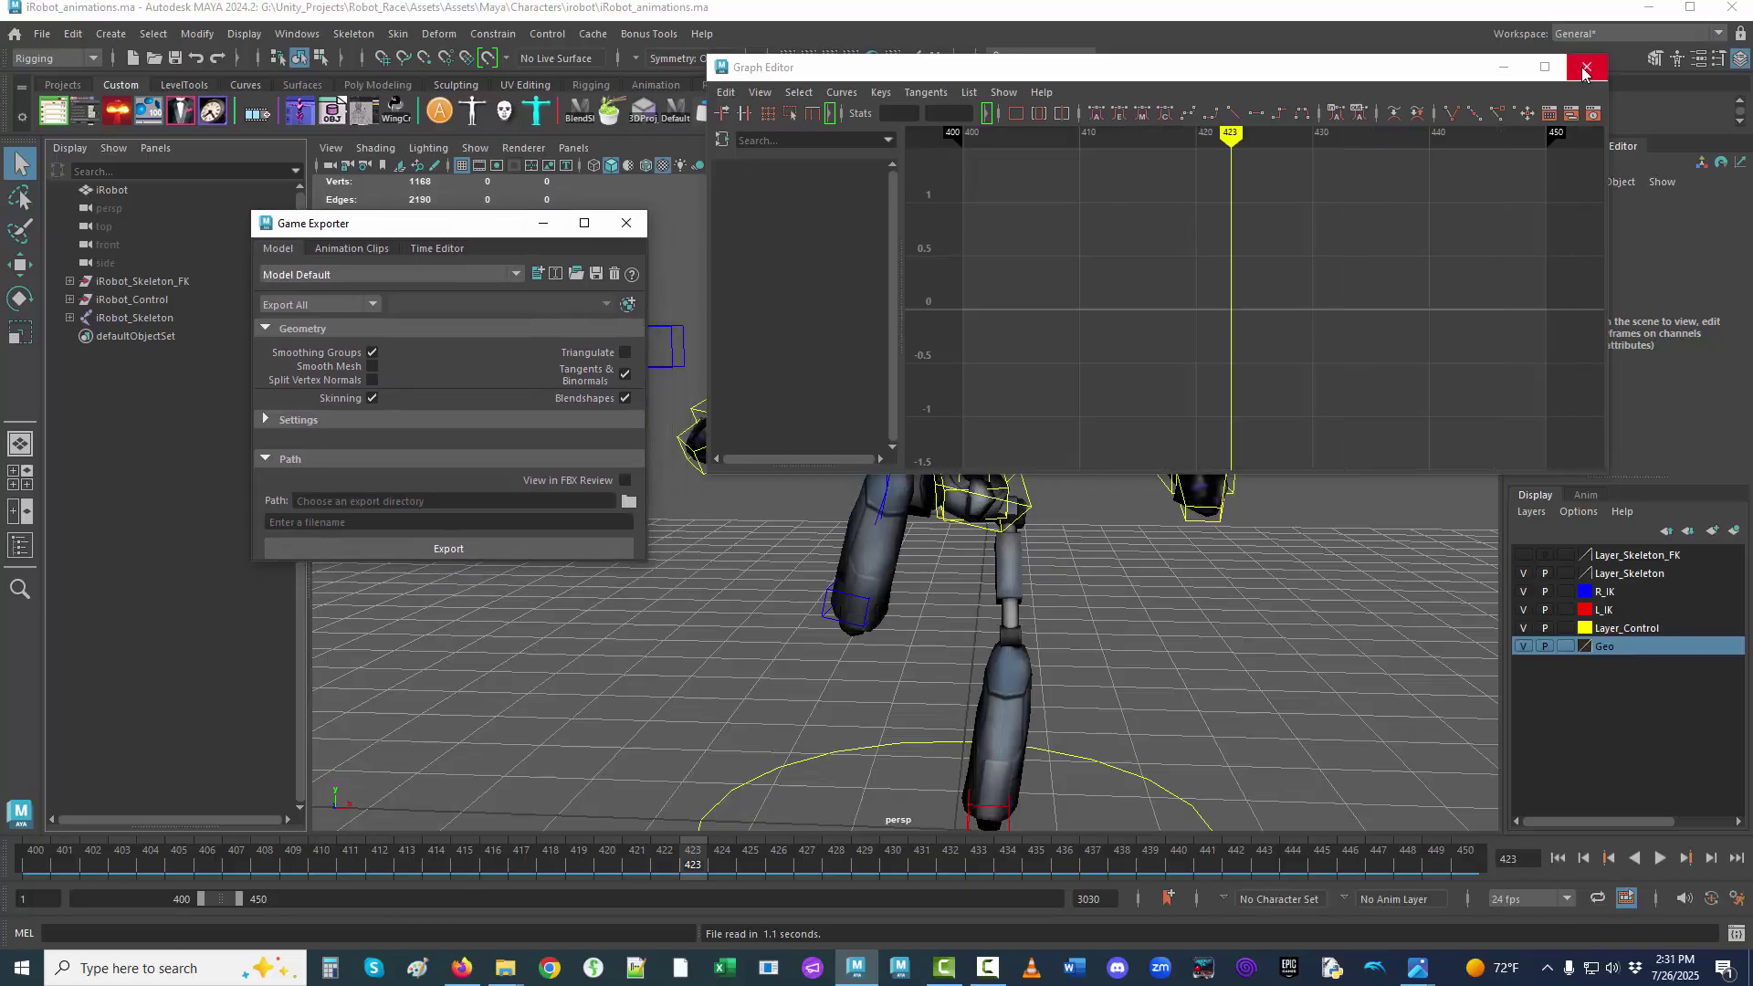
{"action": "left_click", "coordinate": [1584, 70]}
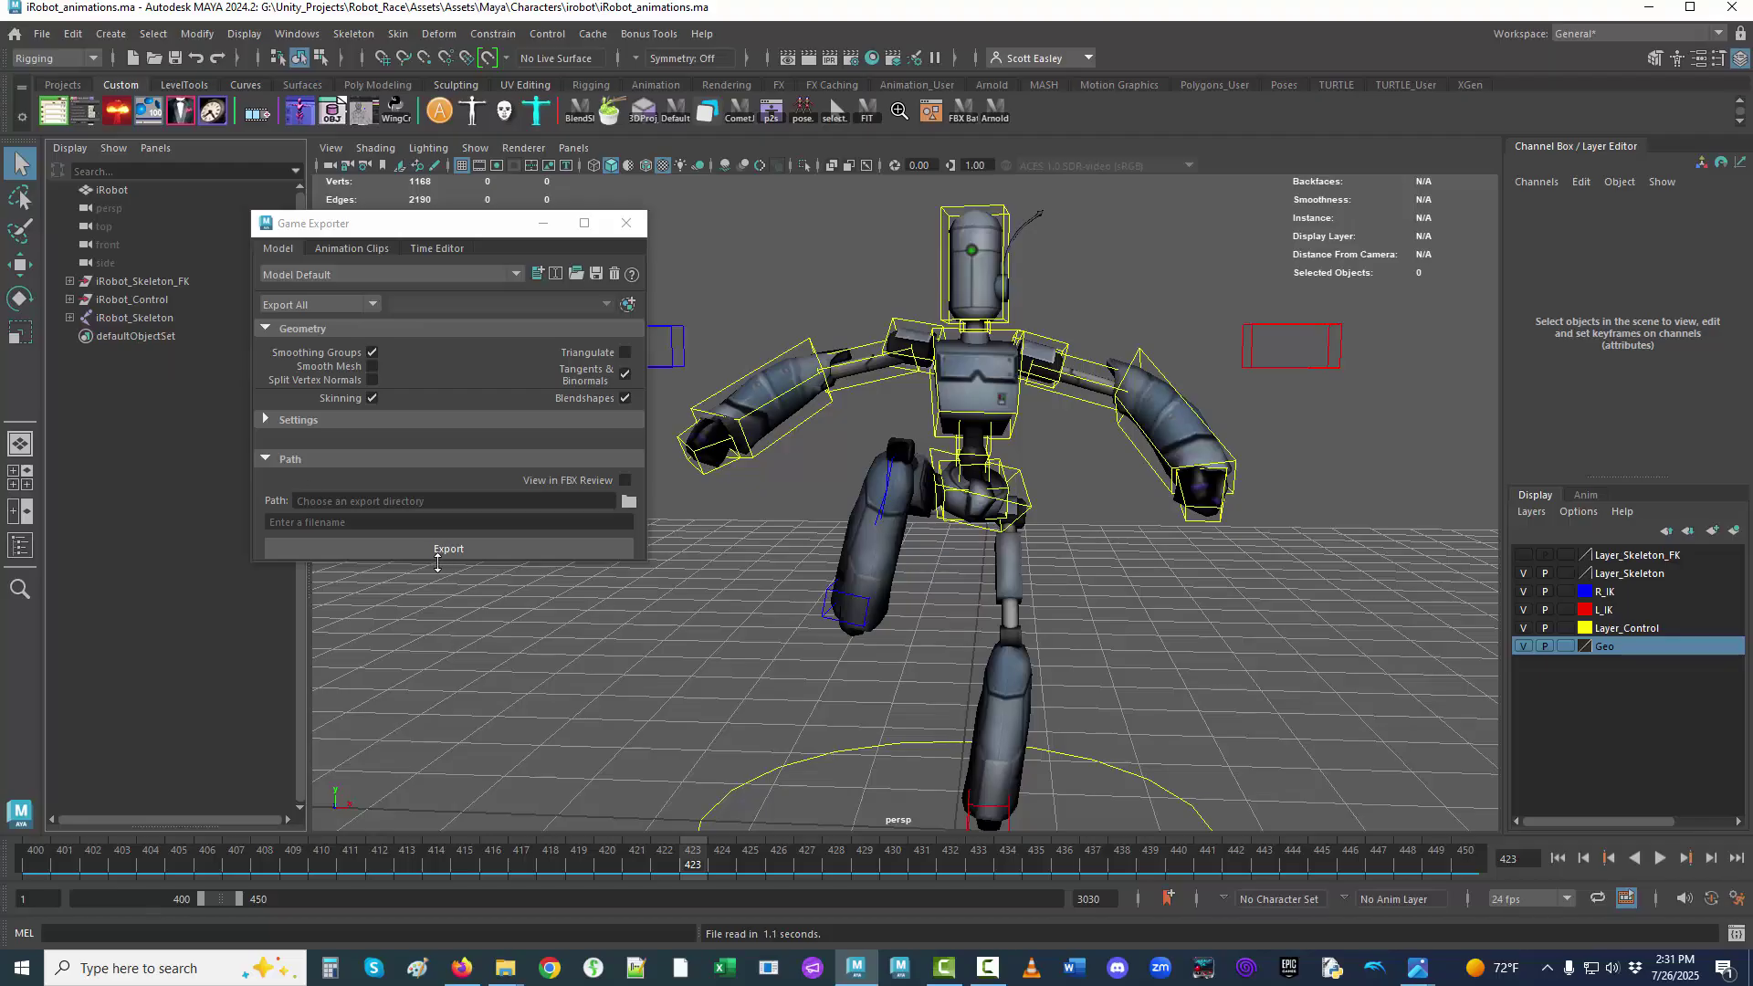
{"action": "left_click_drag", "start_coordinate": [438, 561], "coordinate": [438, 728]}
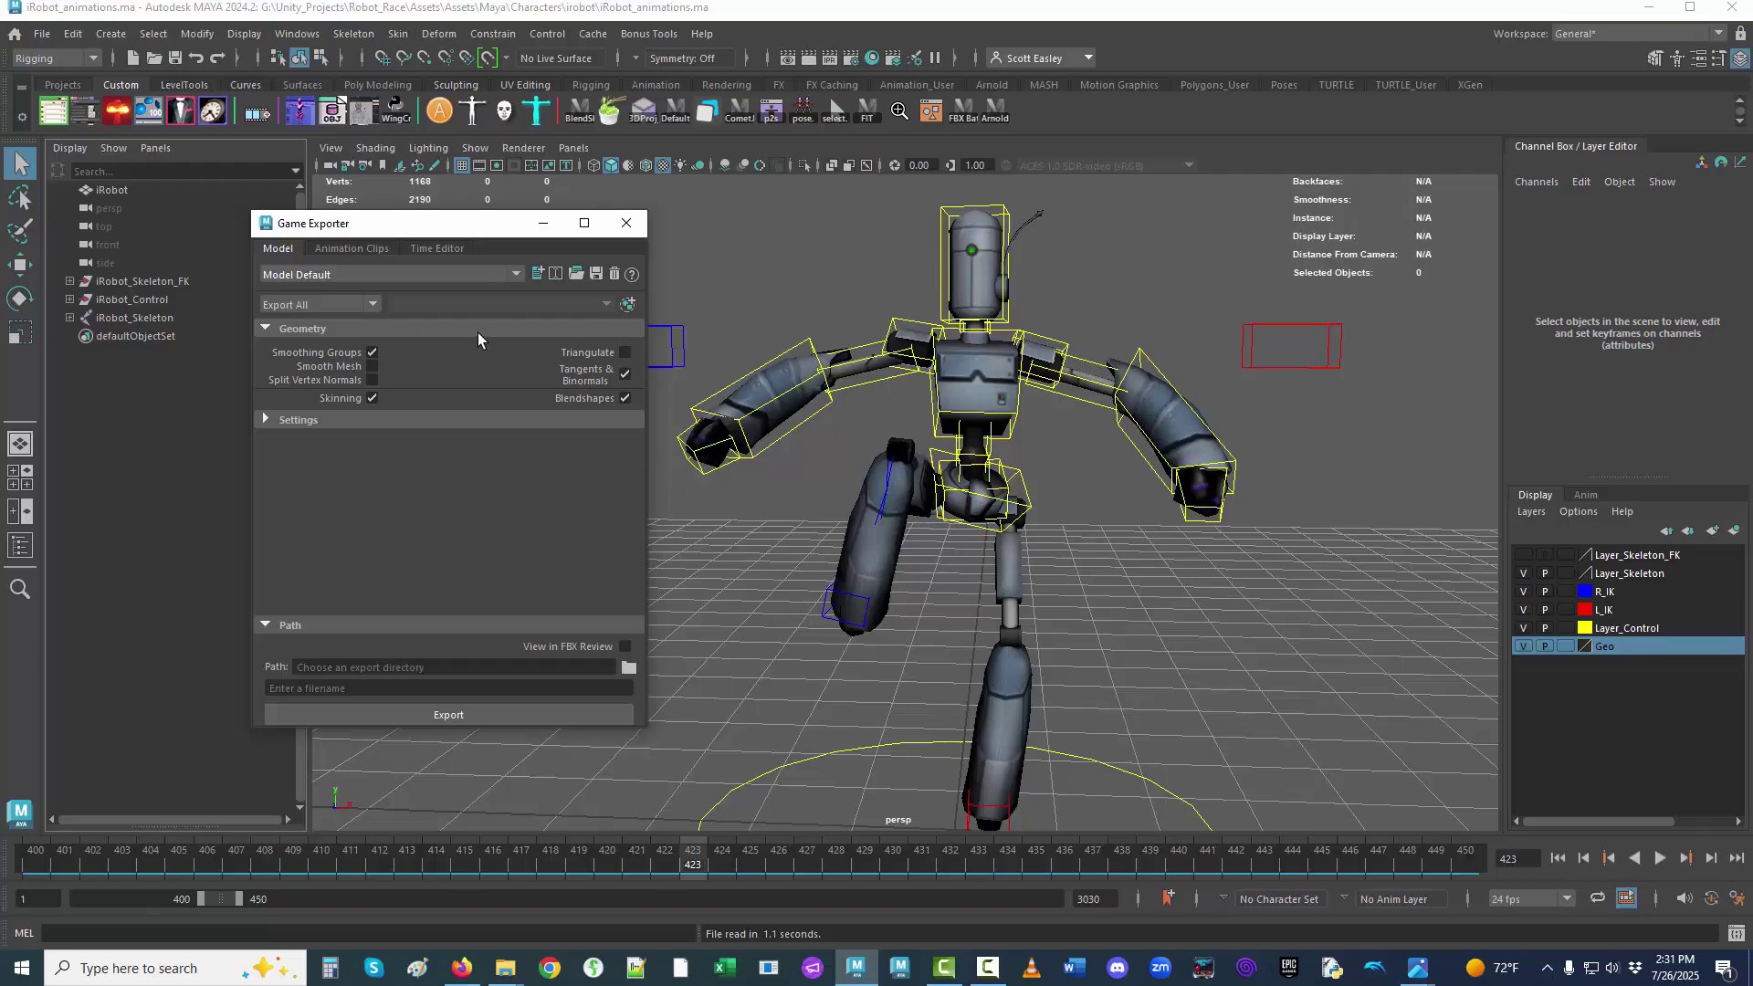
Add an animation clip named "iRobot Run" in the Game Exporter, with start frame 1 and end frame 200.
{"action": "left_click", "coordinate": [343, 250]}
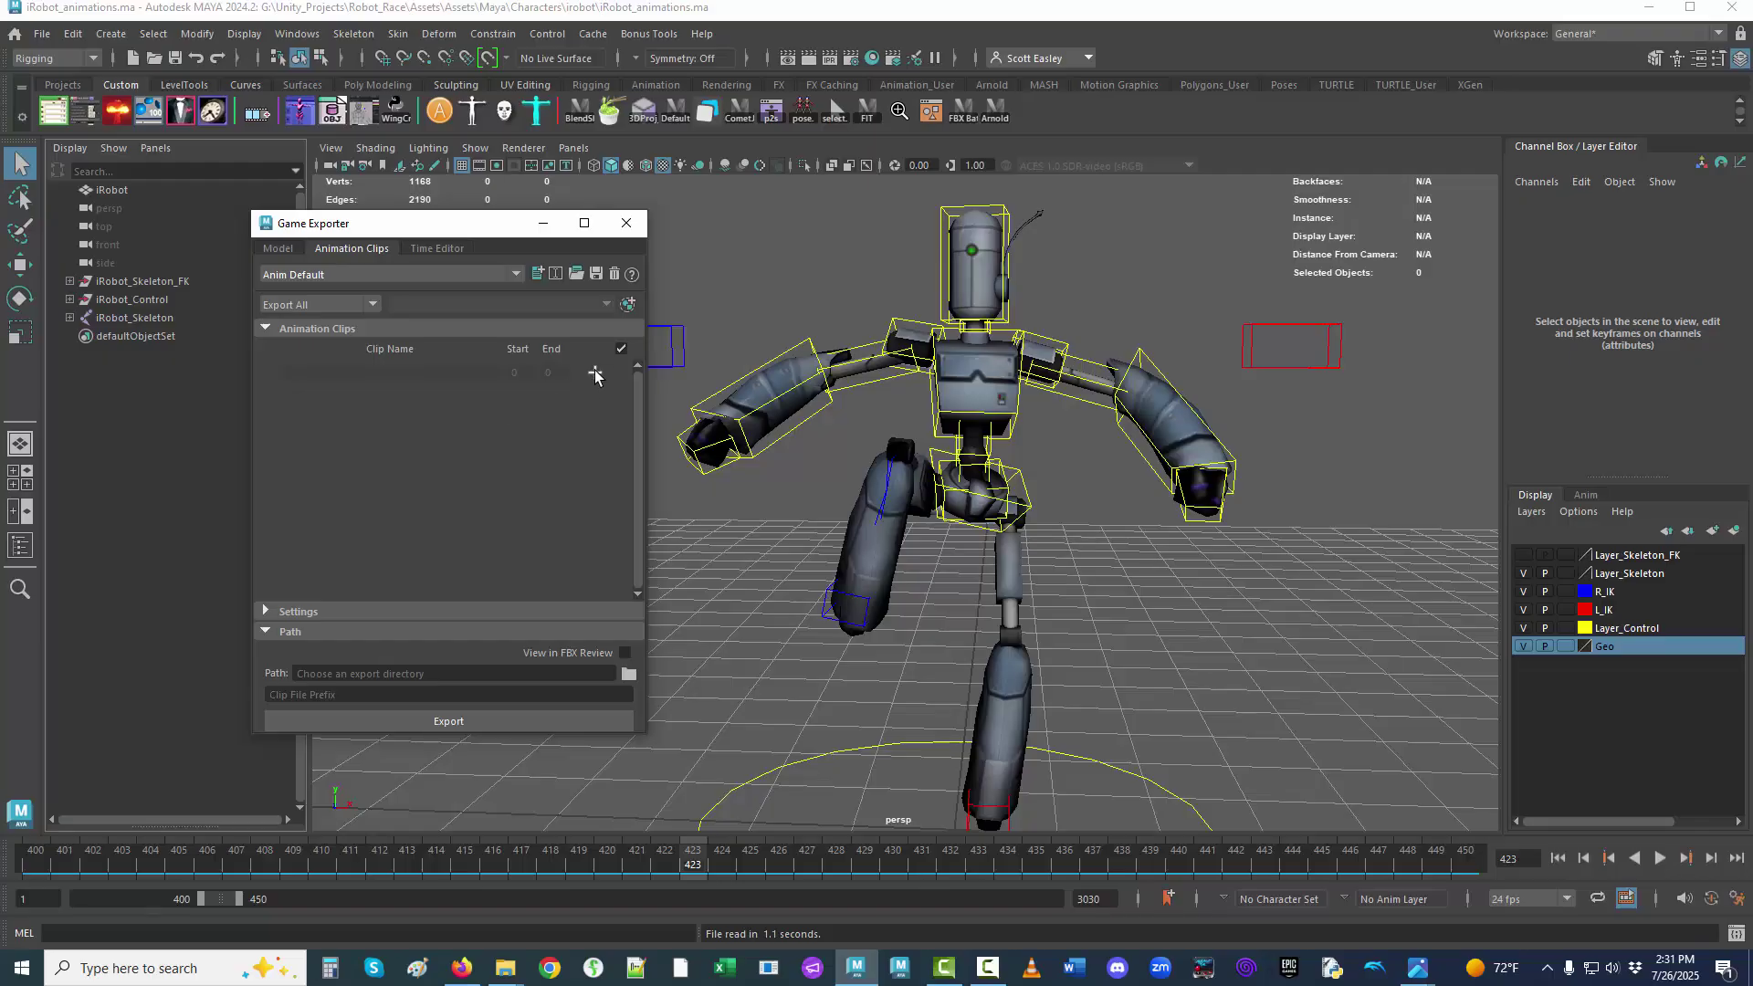
{"action": "left_click", "coordinate": [595, 374]}
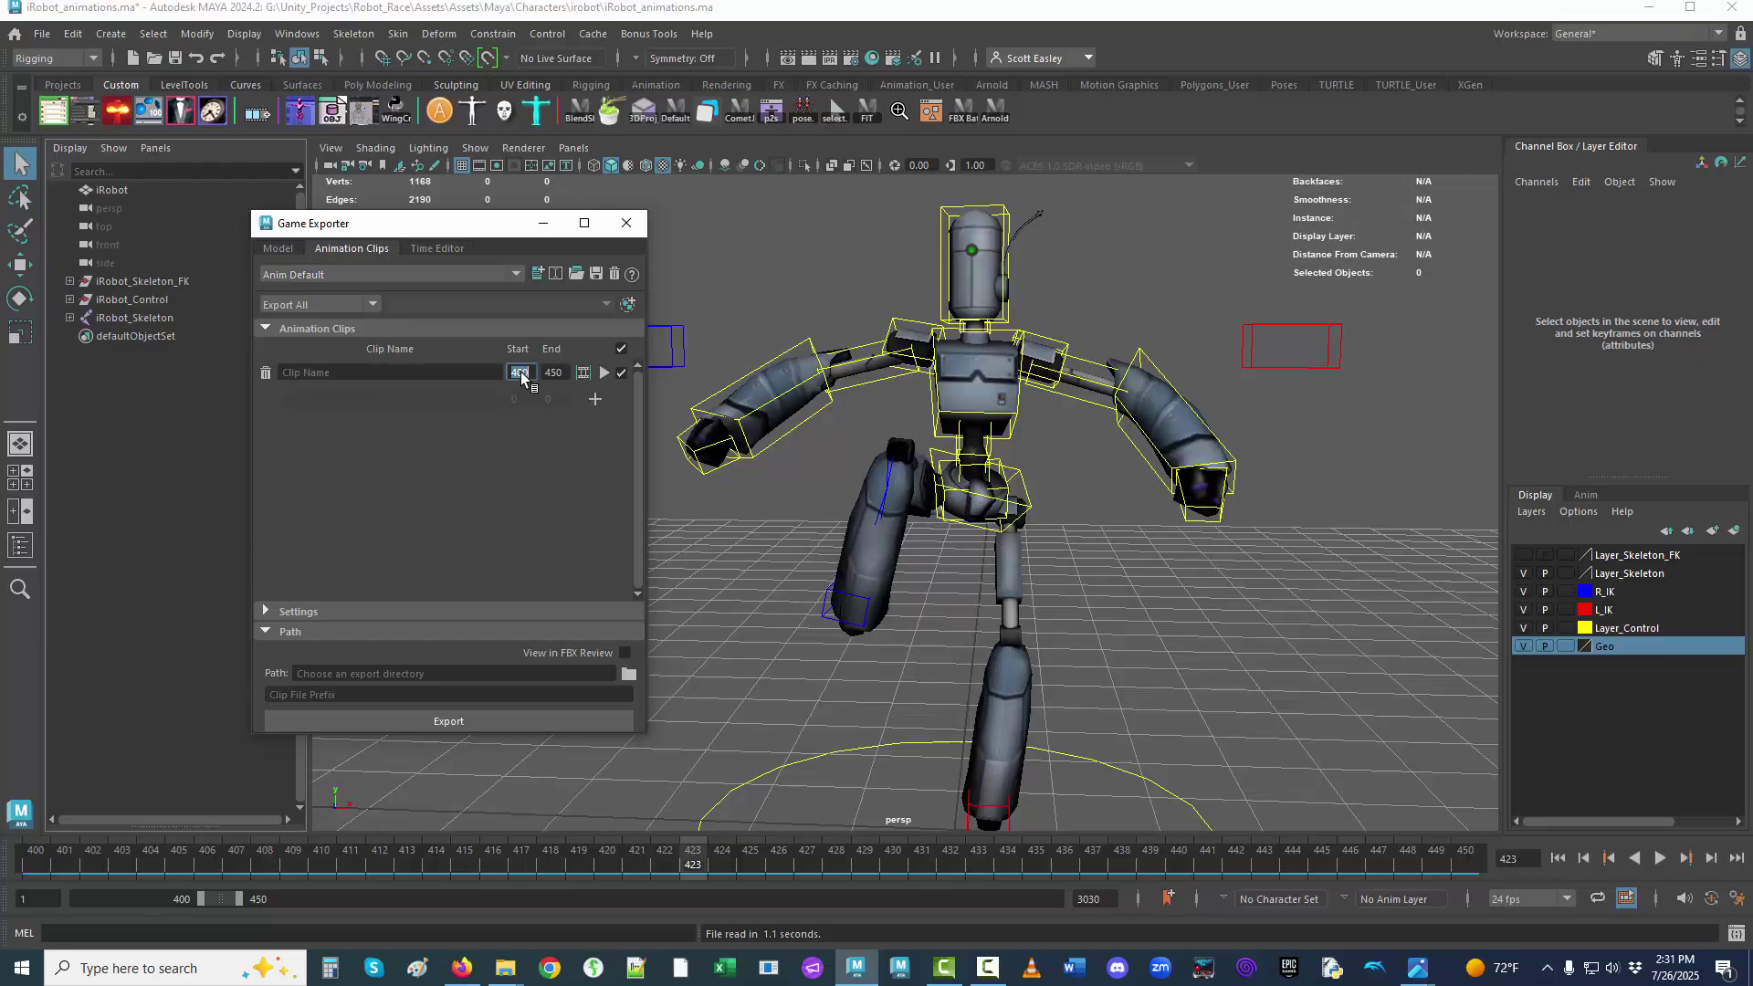
{"action": "left_click", "coordinate": [522, 377]}
{"action": "type", "text": "1"}
{"action": "double_click", "coordinate": [554, 373]}
{"action": "type", "text": "200"}
{"action": "left_click", "coordinate": [419, 374]}
{"action": "type", "text": "iRobot Run"}
{"action": "key", "text": "Return"}
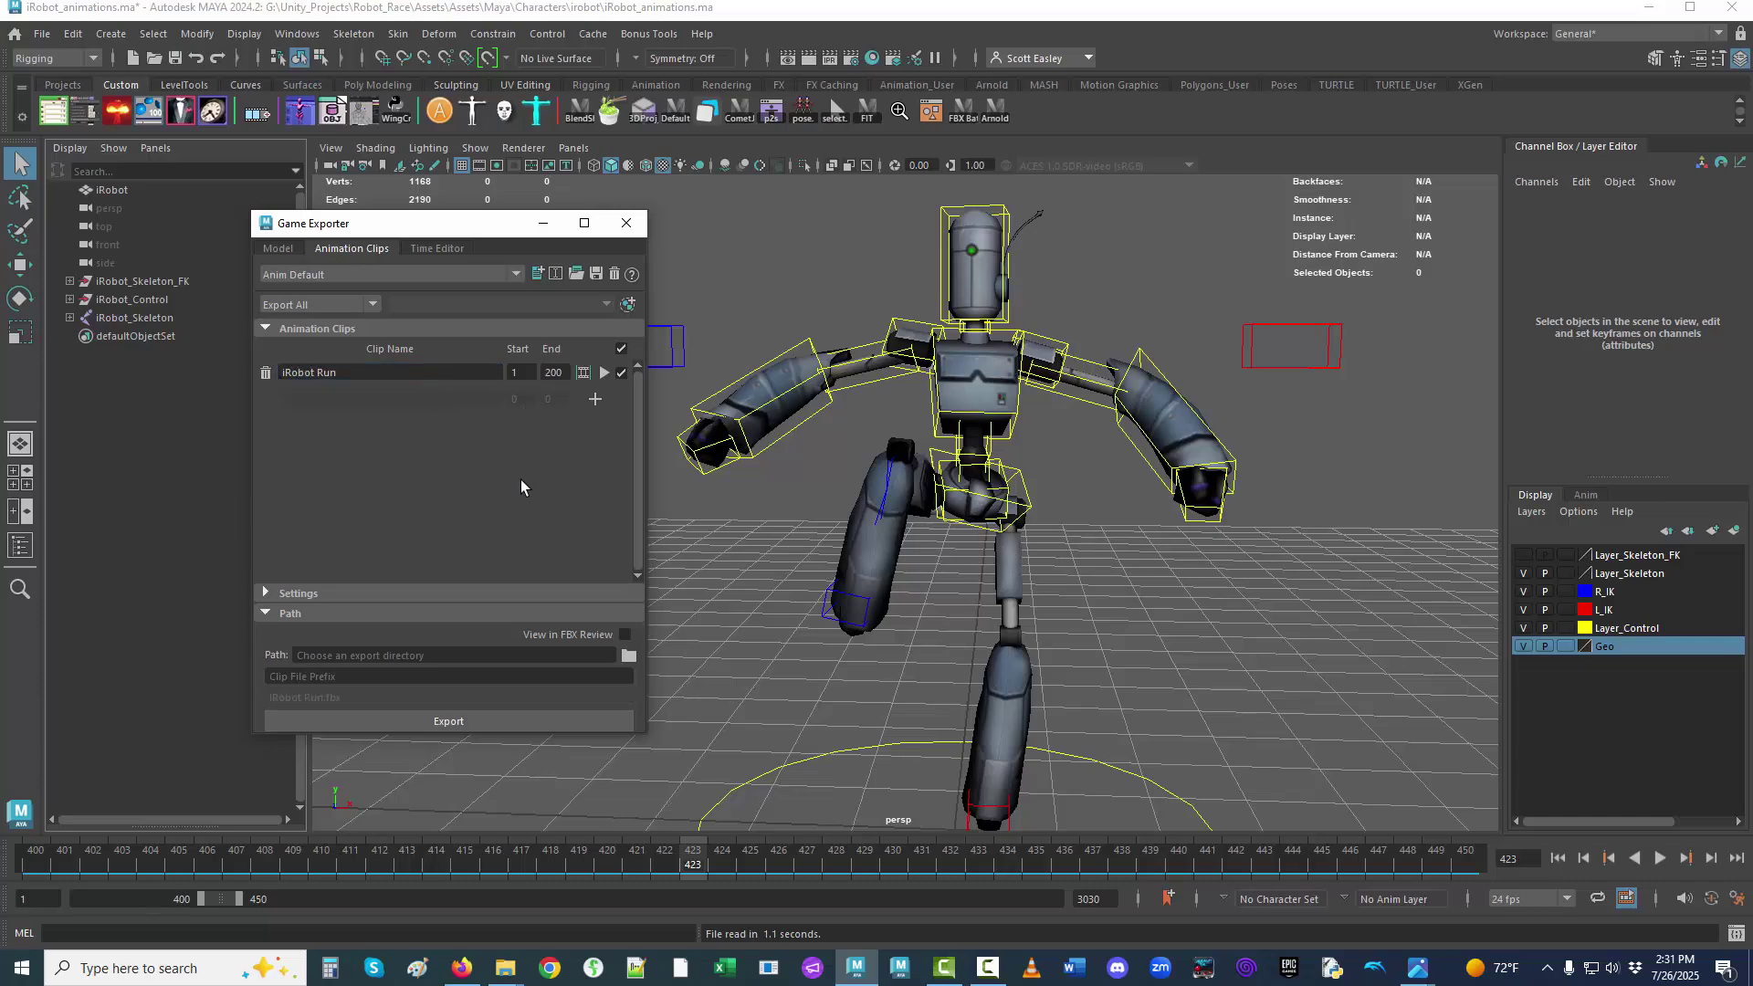
Play back the iRobot Run clip briefly and stop it.
{"action": "left_click", "coordinate": [604, 373]}
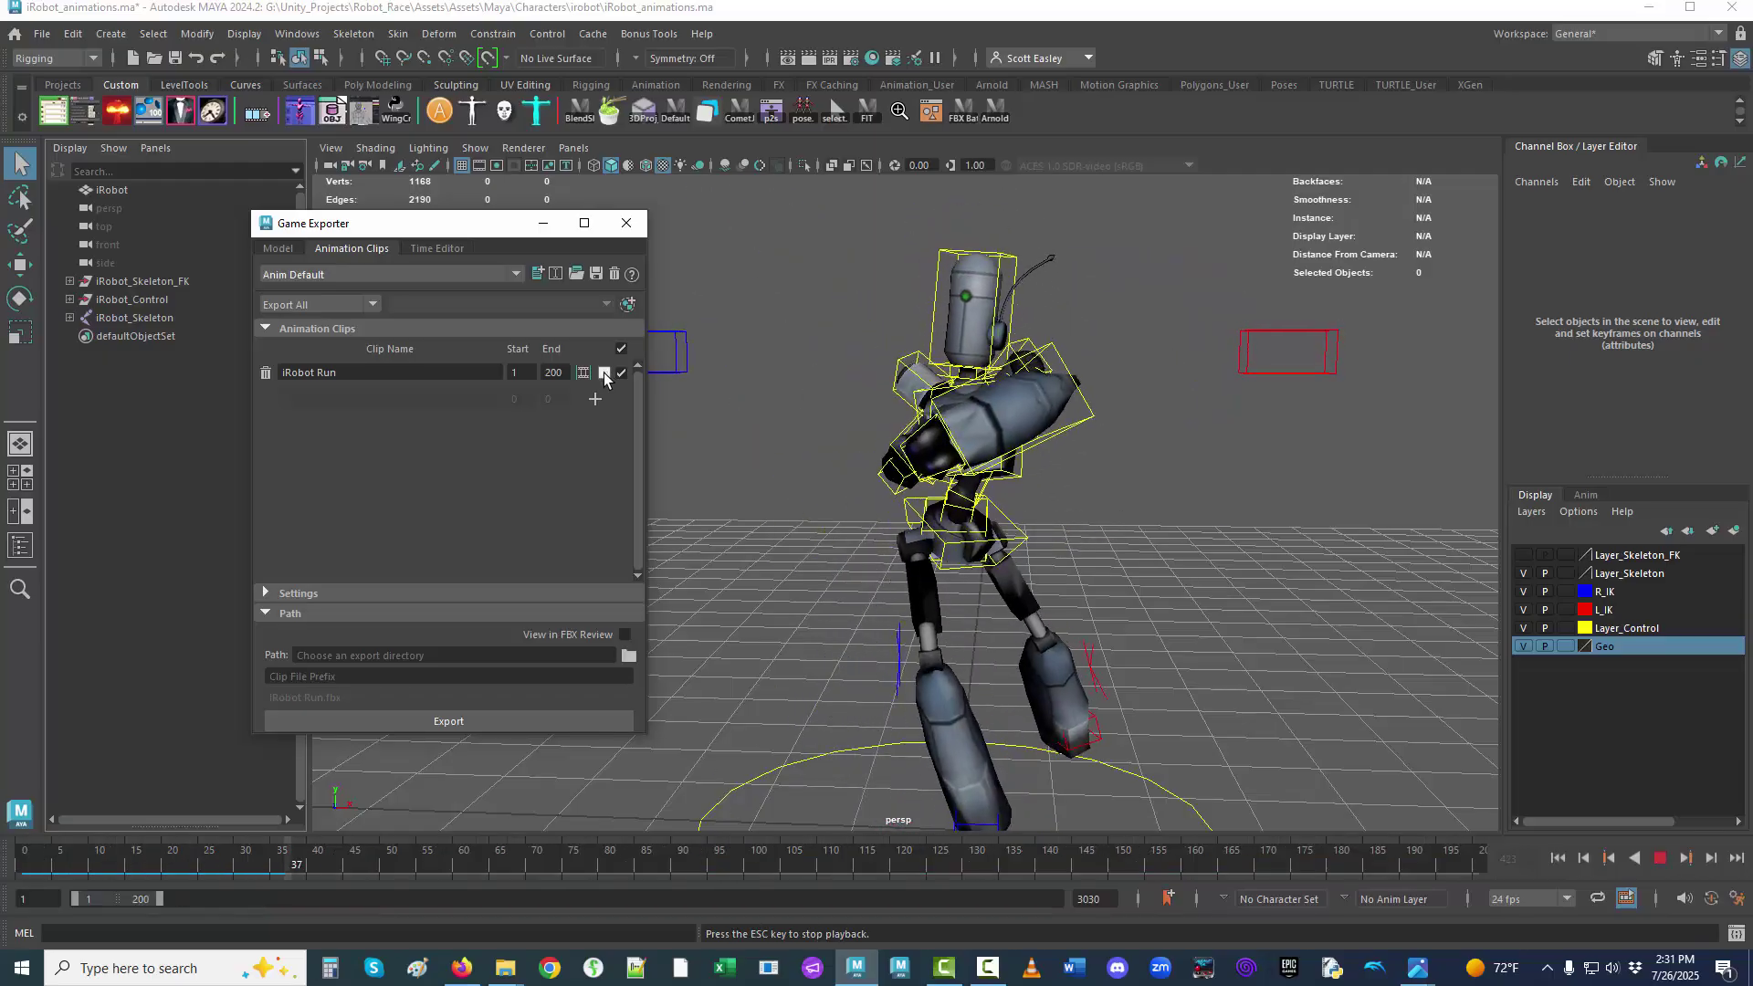
{"action": "left_click", "coordinate": [604, 373]}
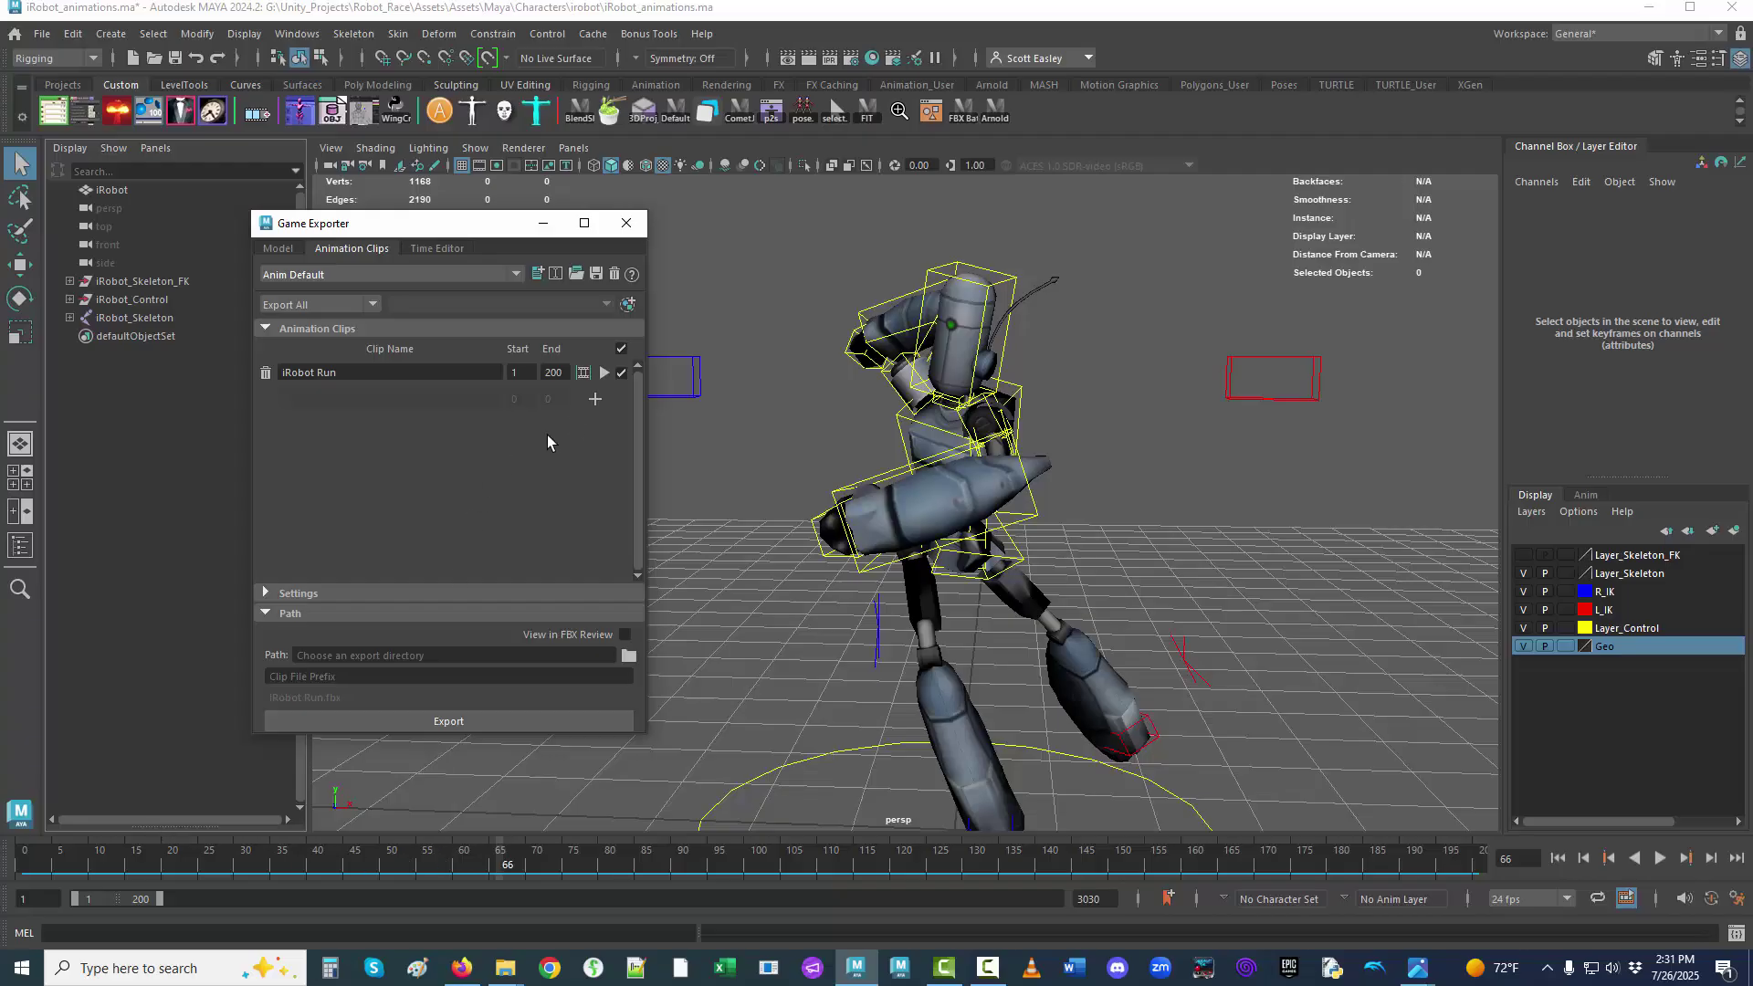
Add two more unnamed clips and set the playback range to the iRobot Run clip, closing the Game Exporter when done.
{"action": "left_click", "coordinate": [595, 399]}
{"action": "left_click", "coordinate": [595, 424]}
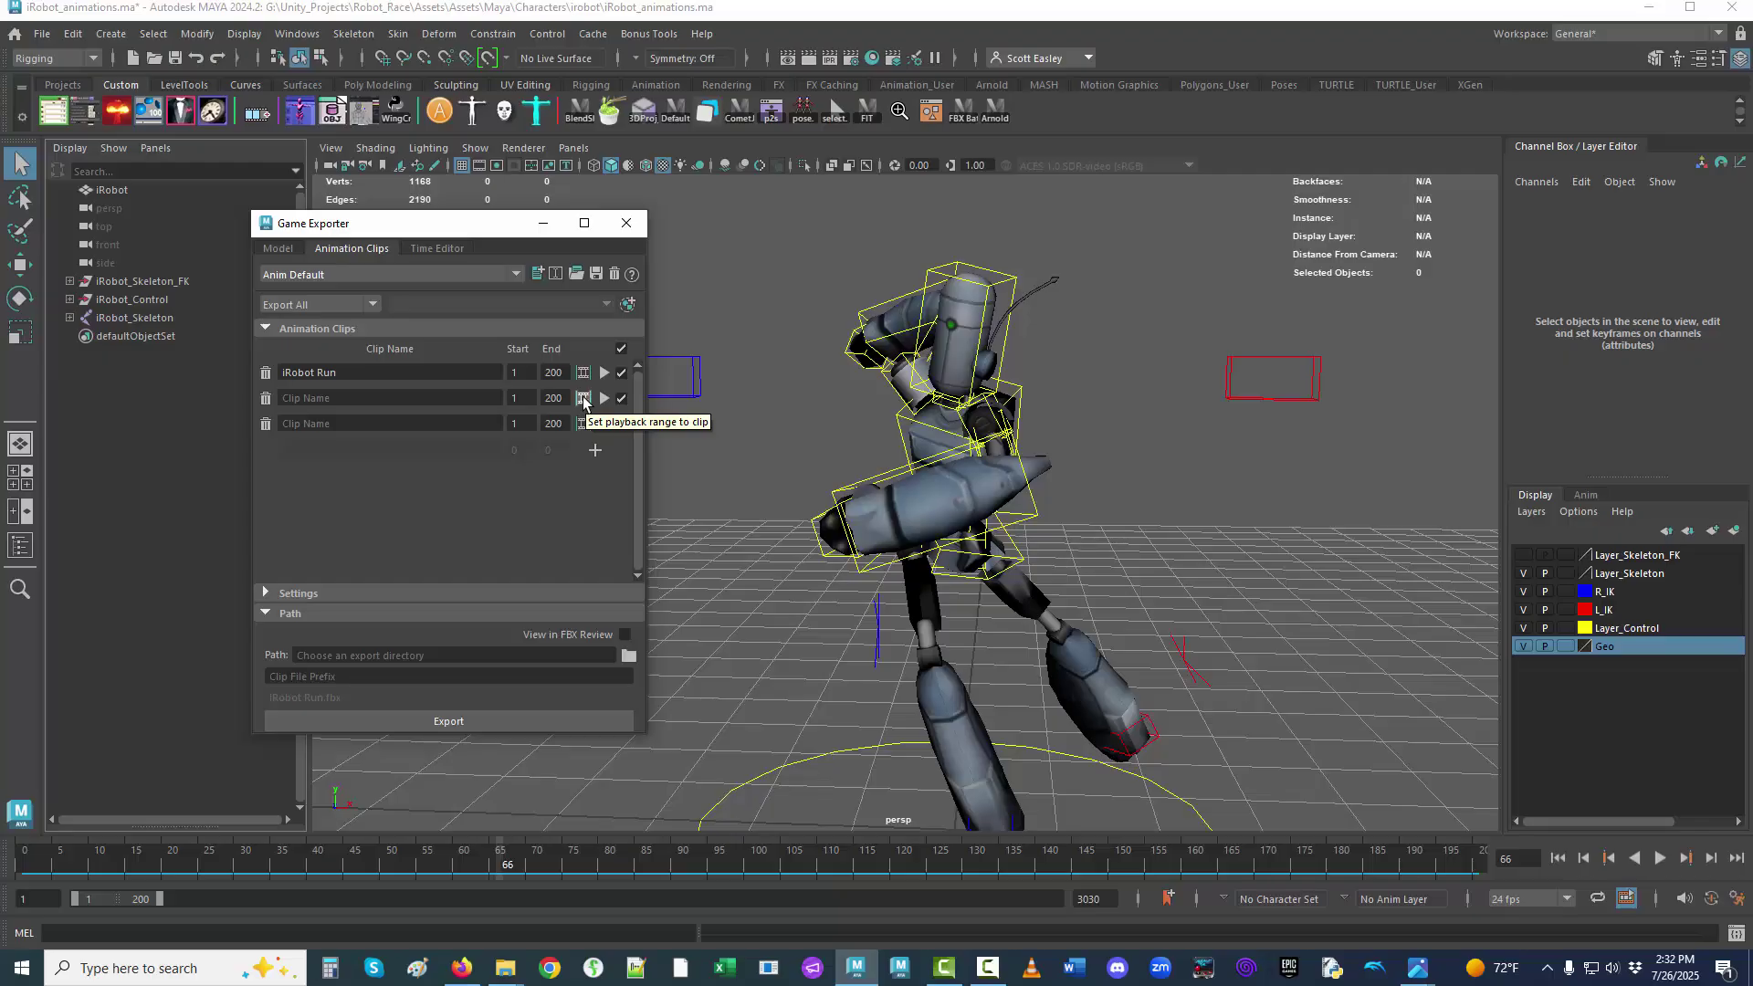
{"action": "left_click", "coordinate": [582, 373]}
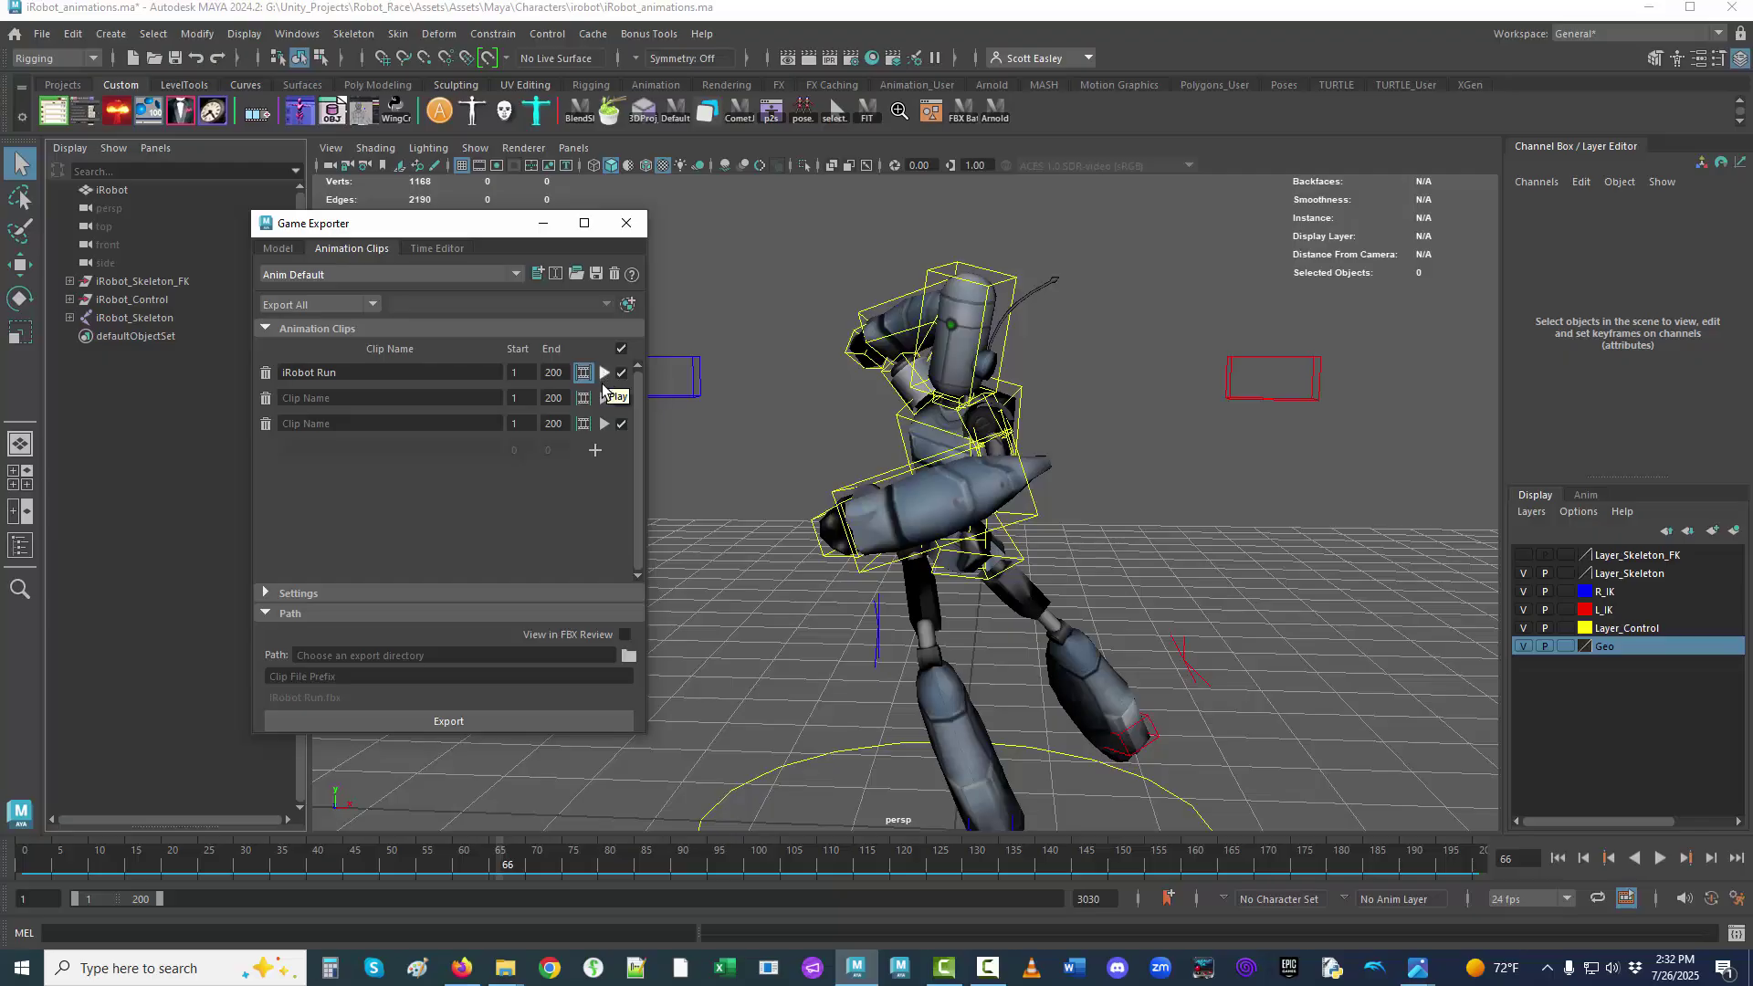
{"action": "left_click", "coordinate": [627, 224]}
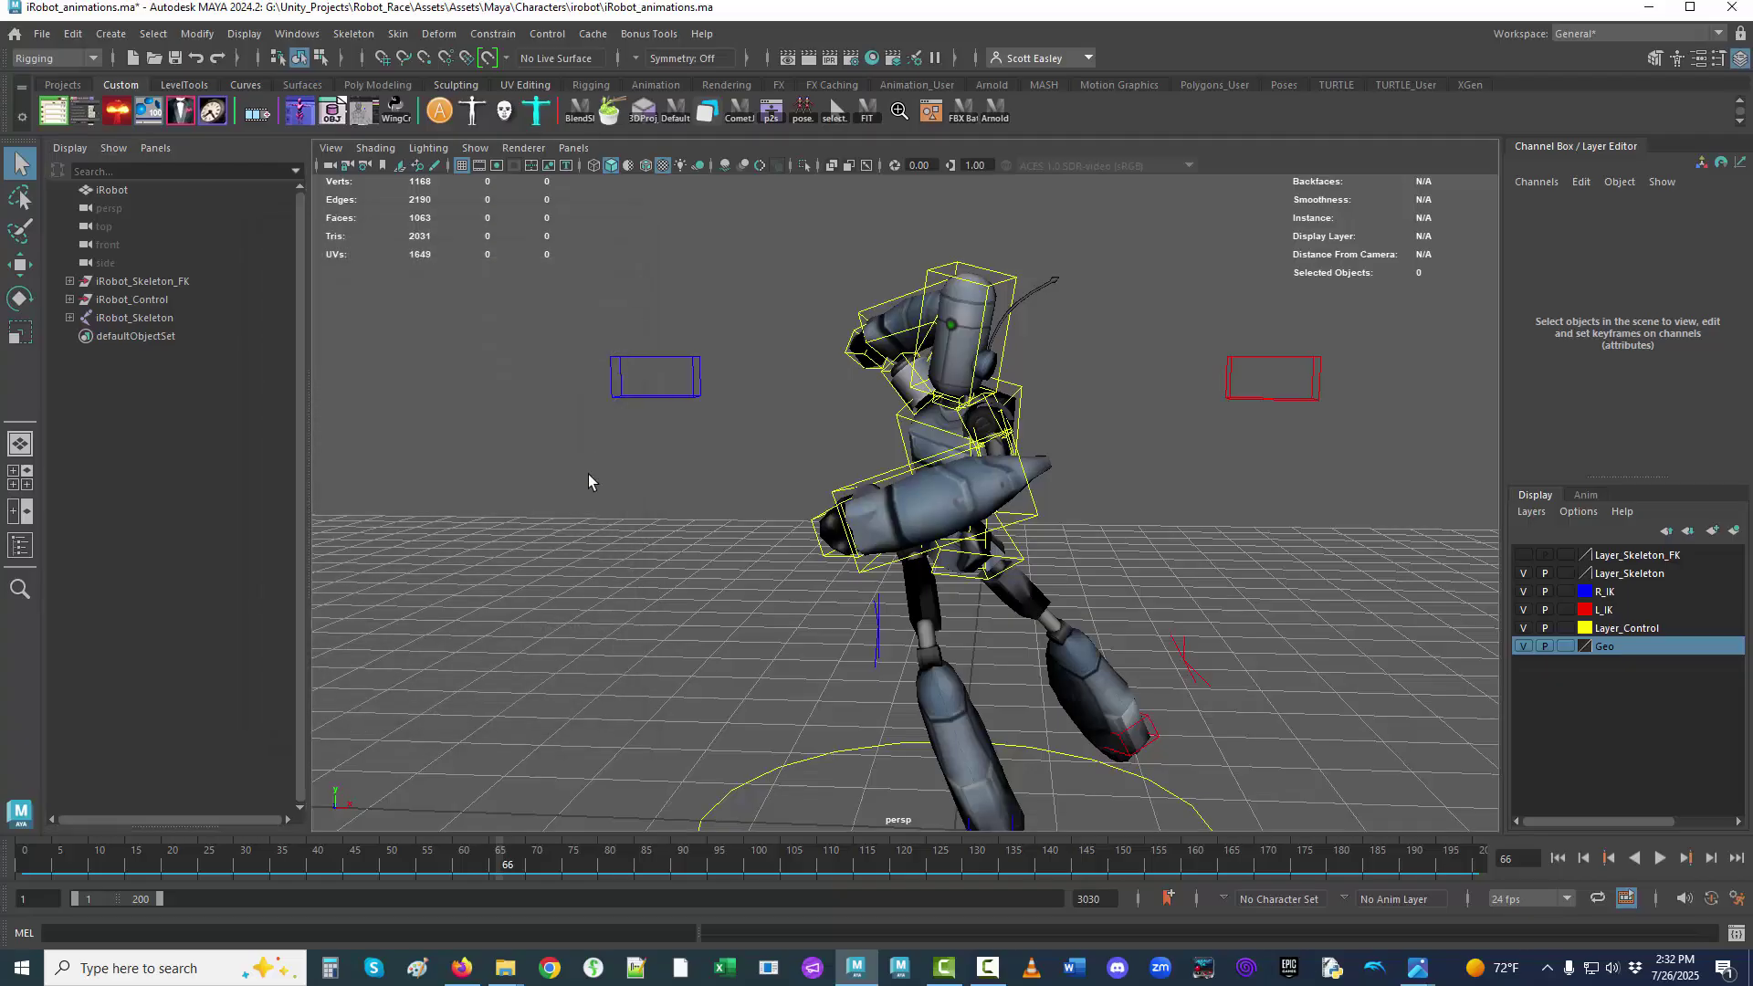
Open the Sequencer and MoveLister tools in turn to examine their animation lists, closing each one.
{"action": "left_click", "coordinate": [88, 112]}
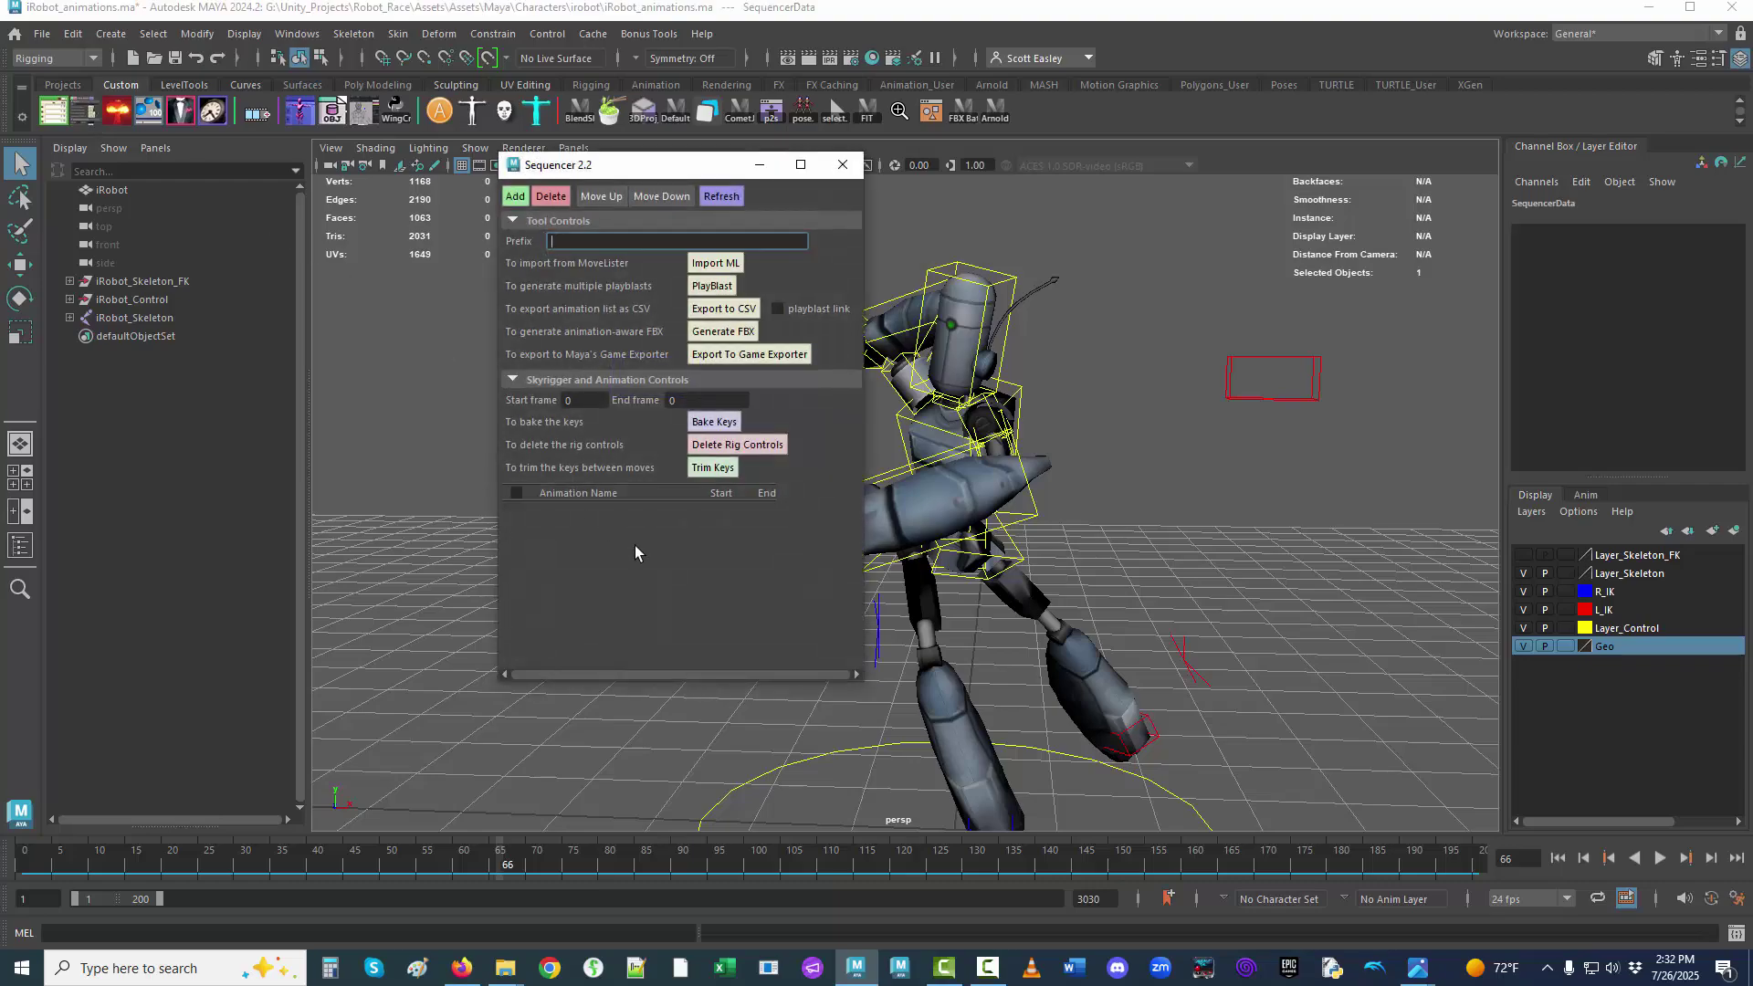
{"action": "left_click", "coordinate": [842, 165]}
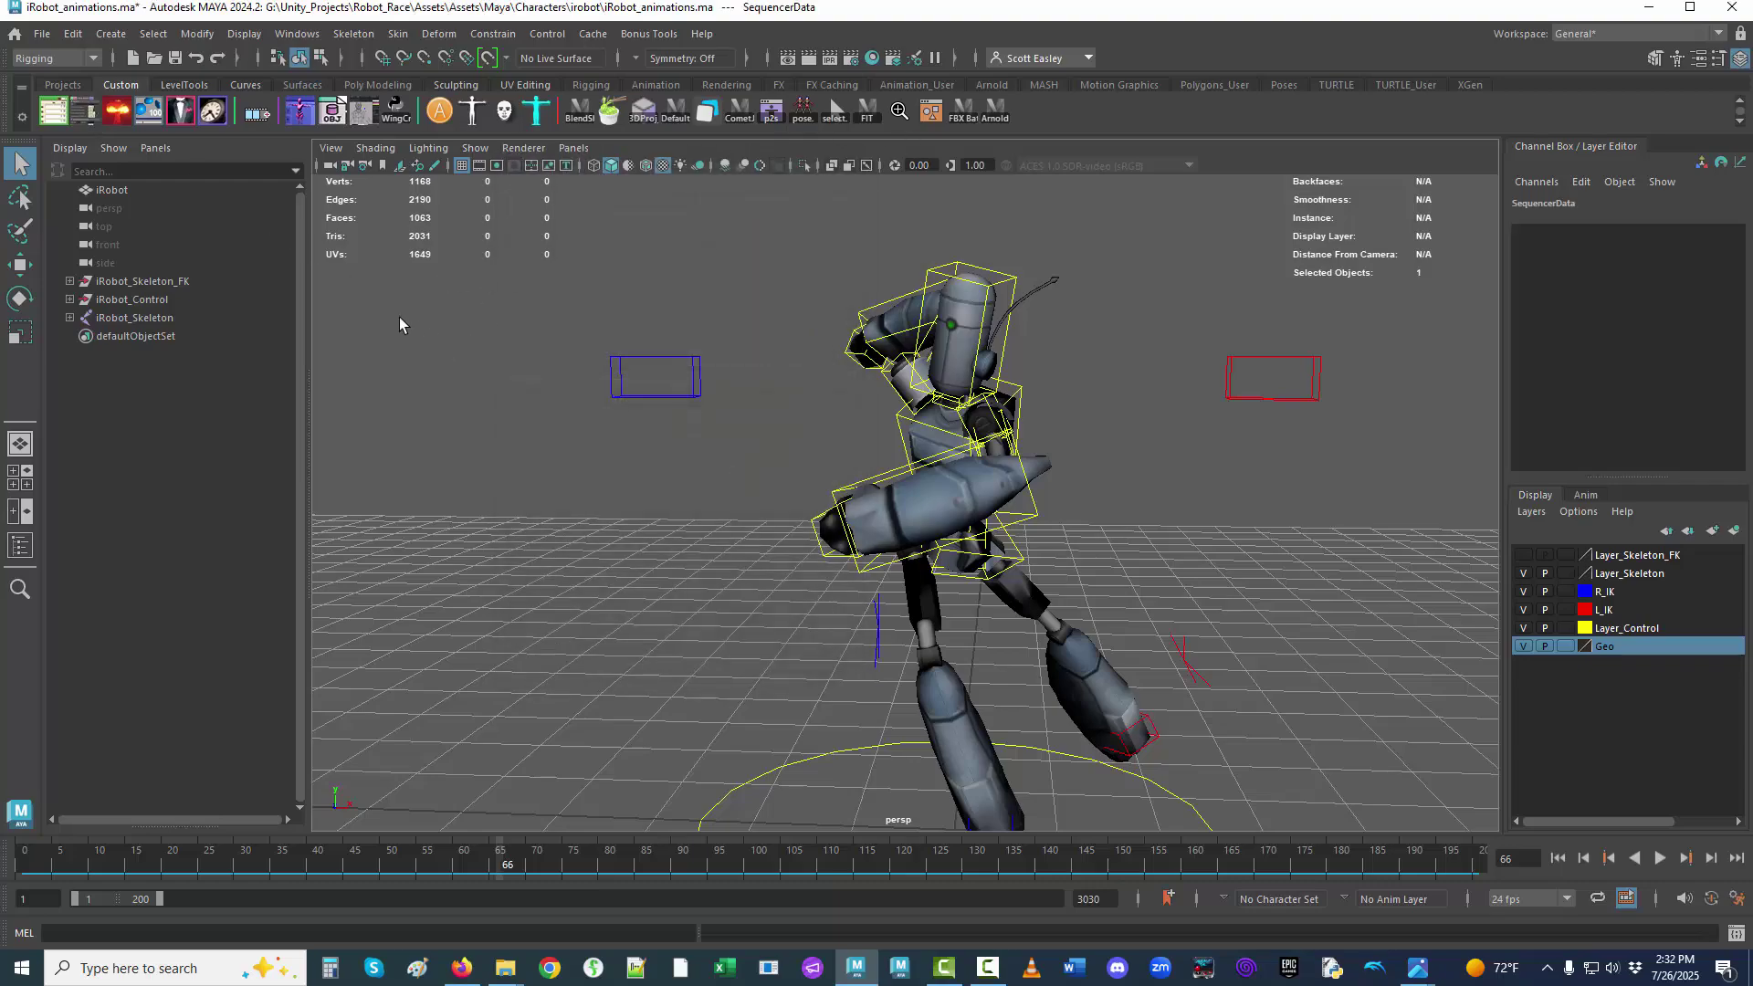
{"action": "left_click", "coordinate": [54, 120]}
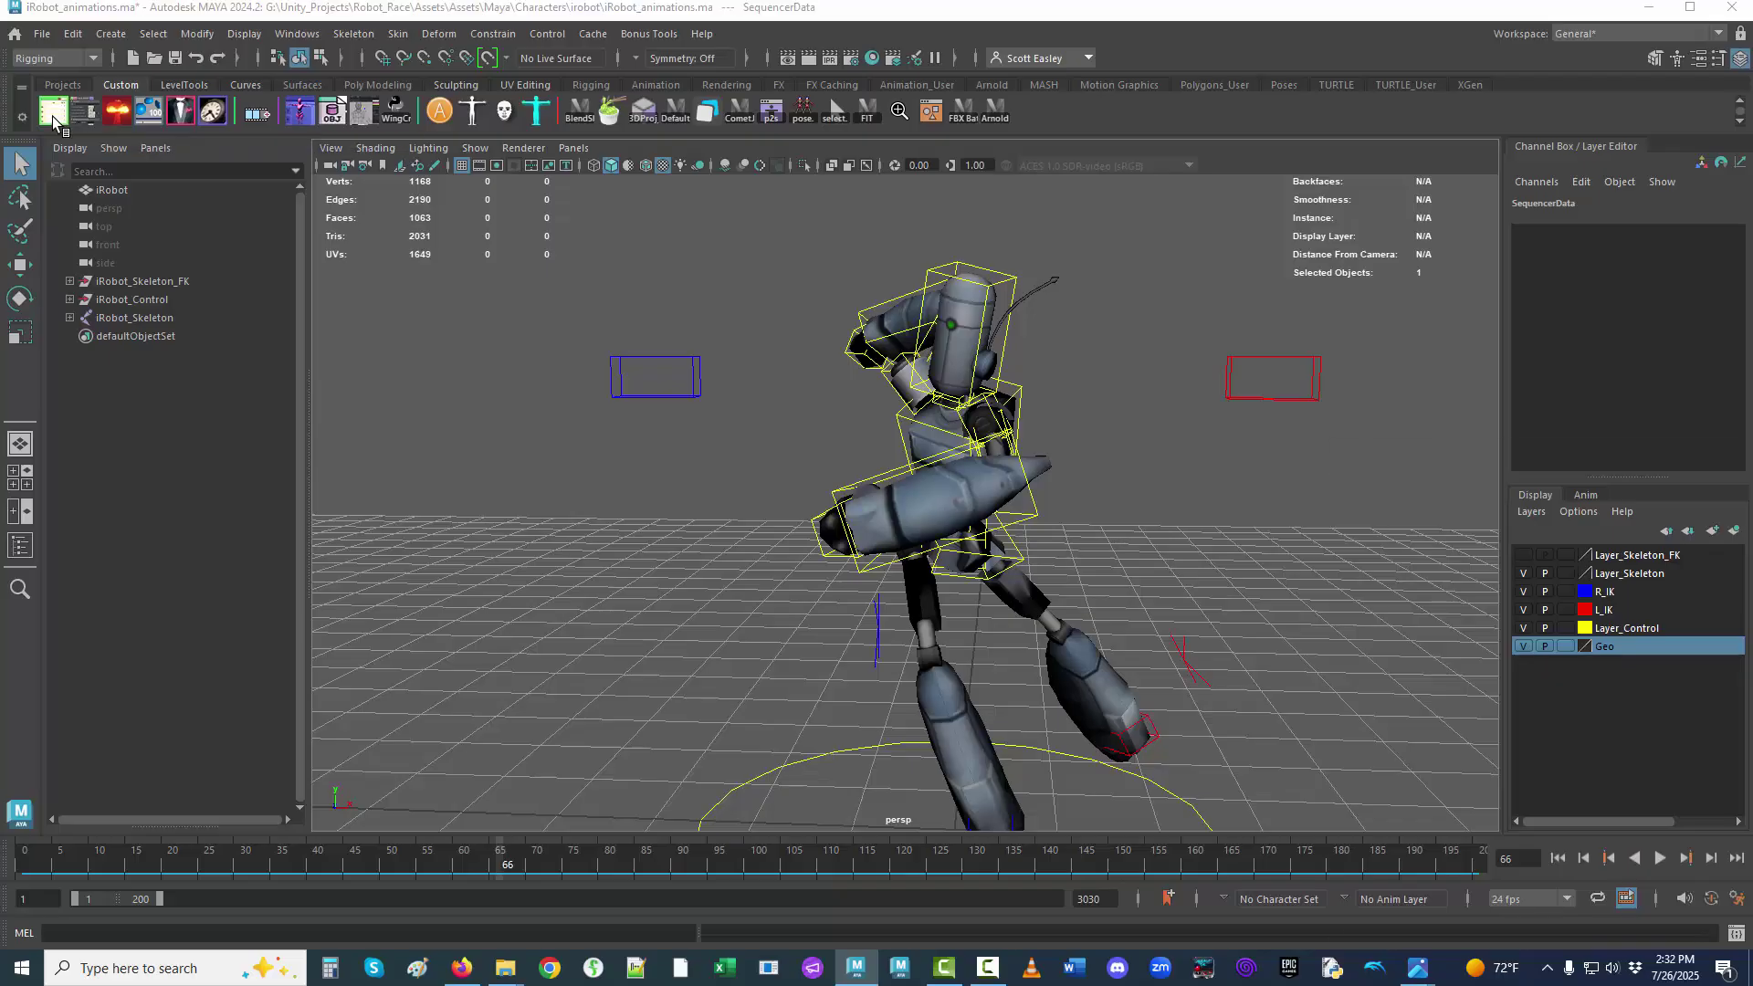
{"action": "left_click_drag", "start_coordinate": [1458, 449], "coordinate": [1309, 270]}
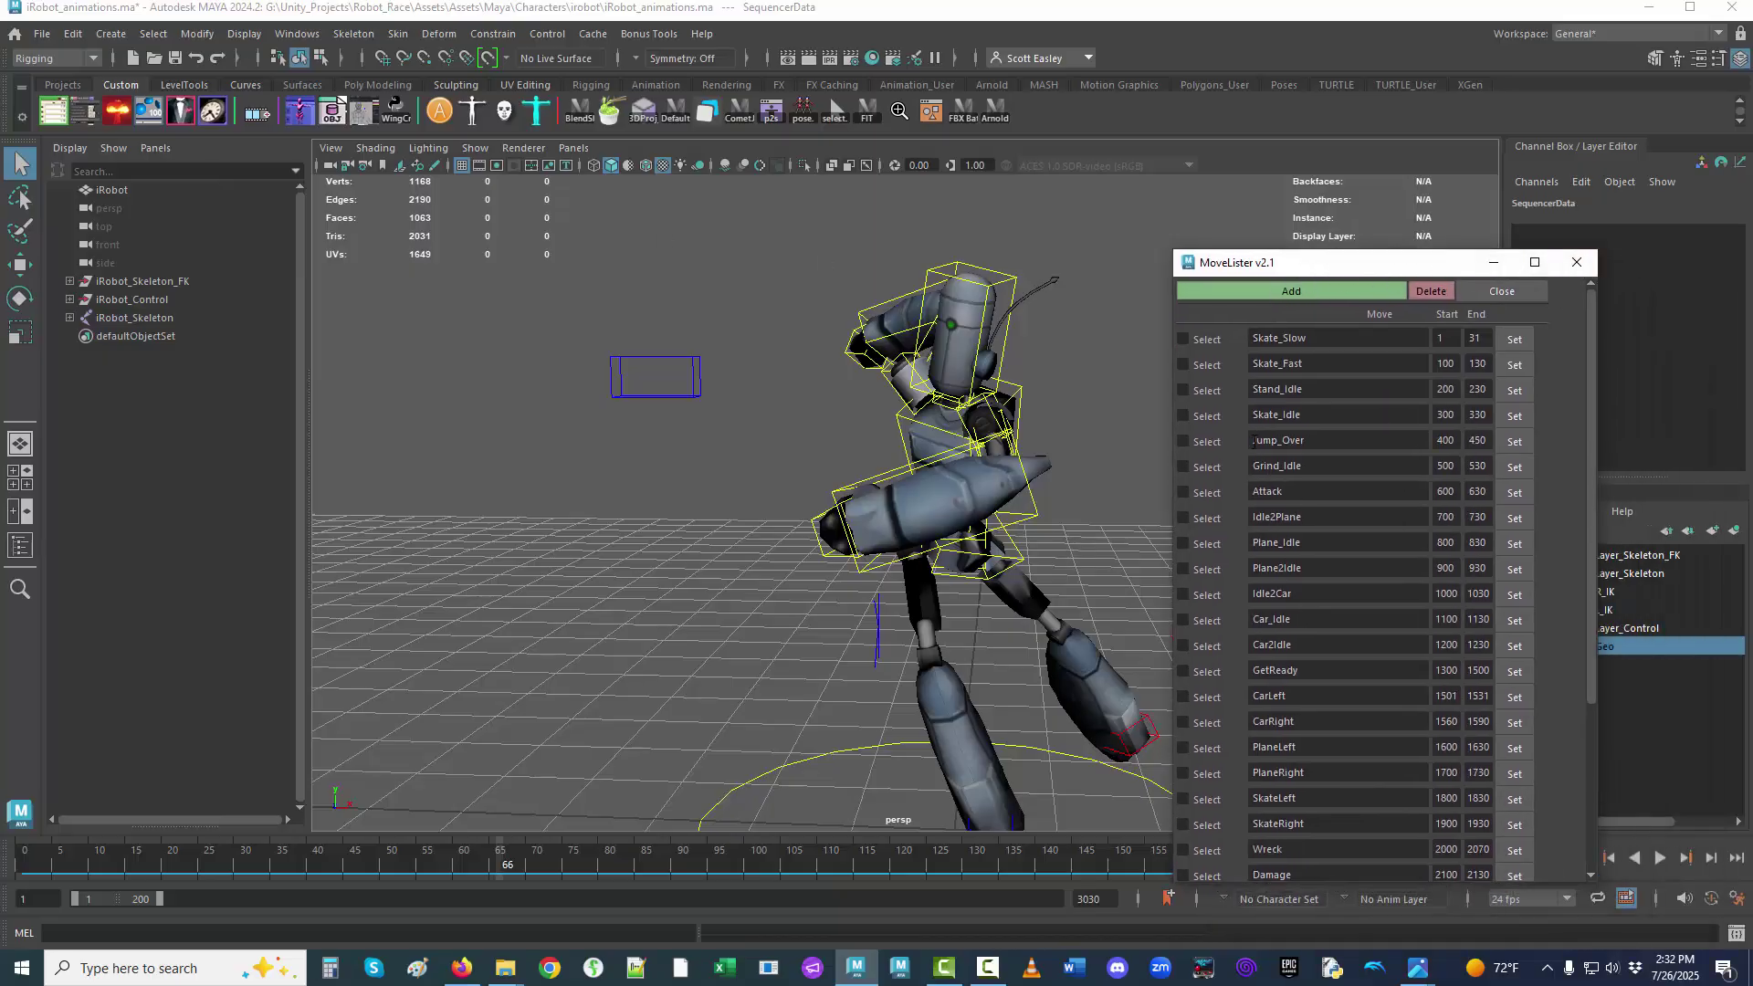
{"action": "left_click", "coordinate": [1577, 262]}
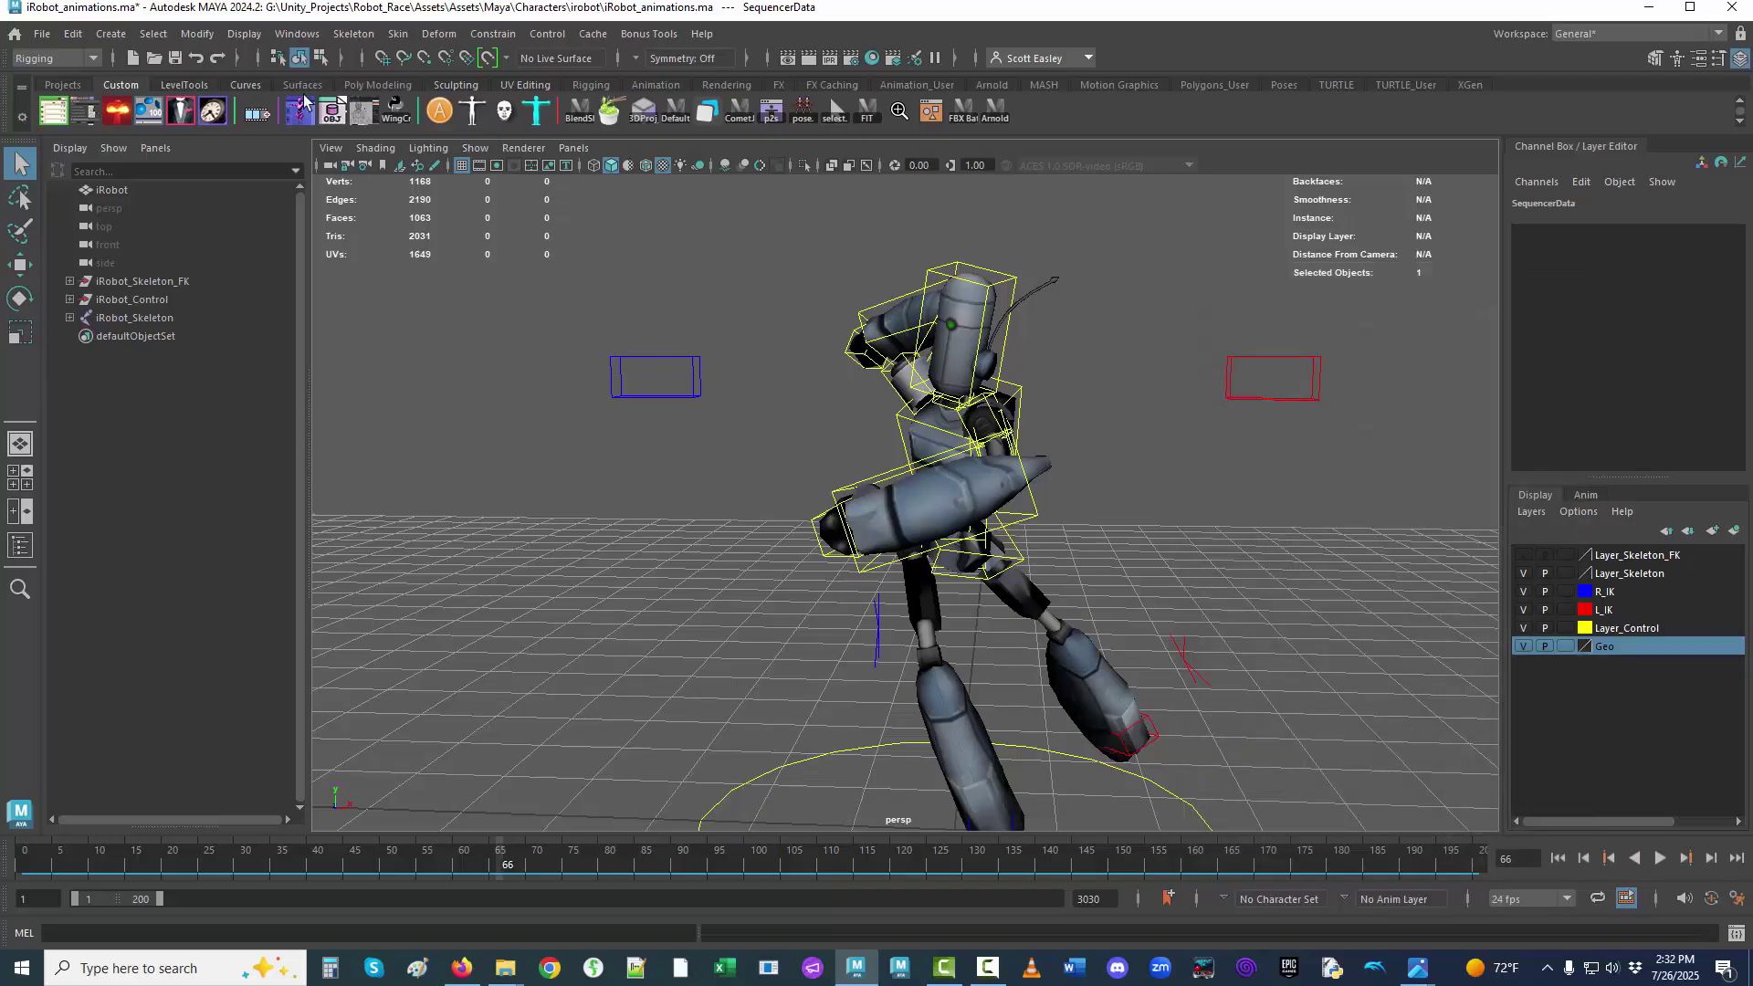
Import the MoveLister animations into the Sequencer and try to export them to the Game Exporter without selecting any.
{"action": "left_click", "coordinate": [91, 117]}
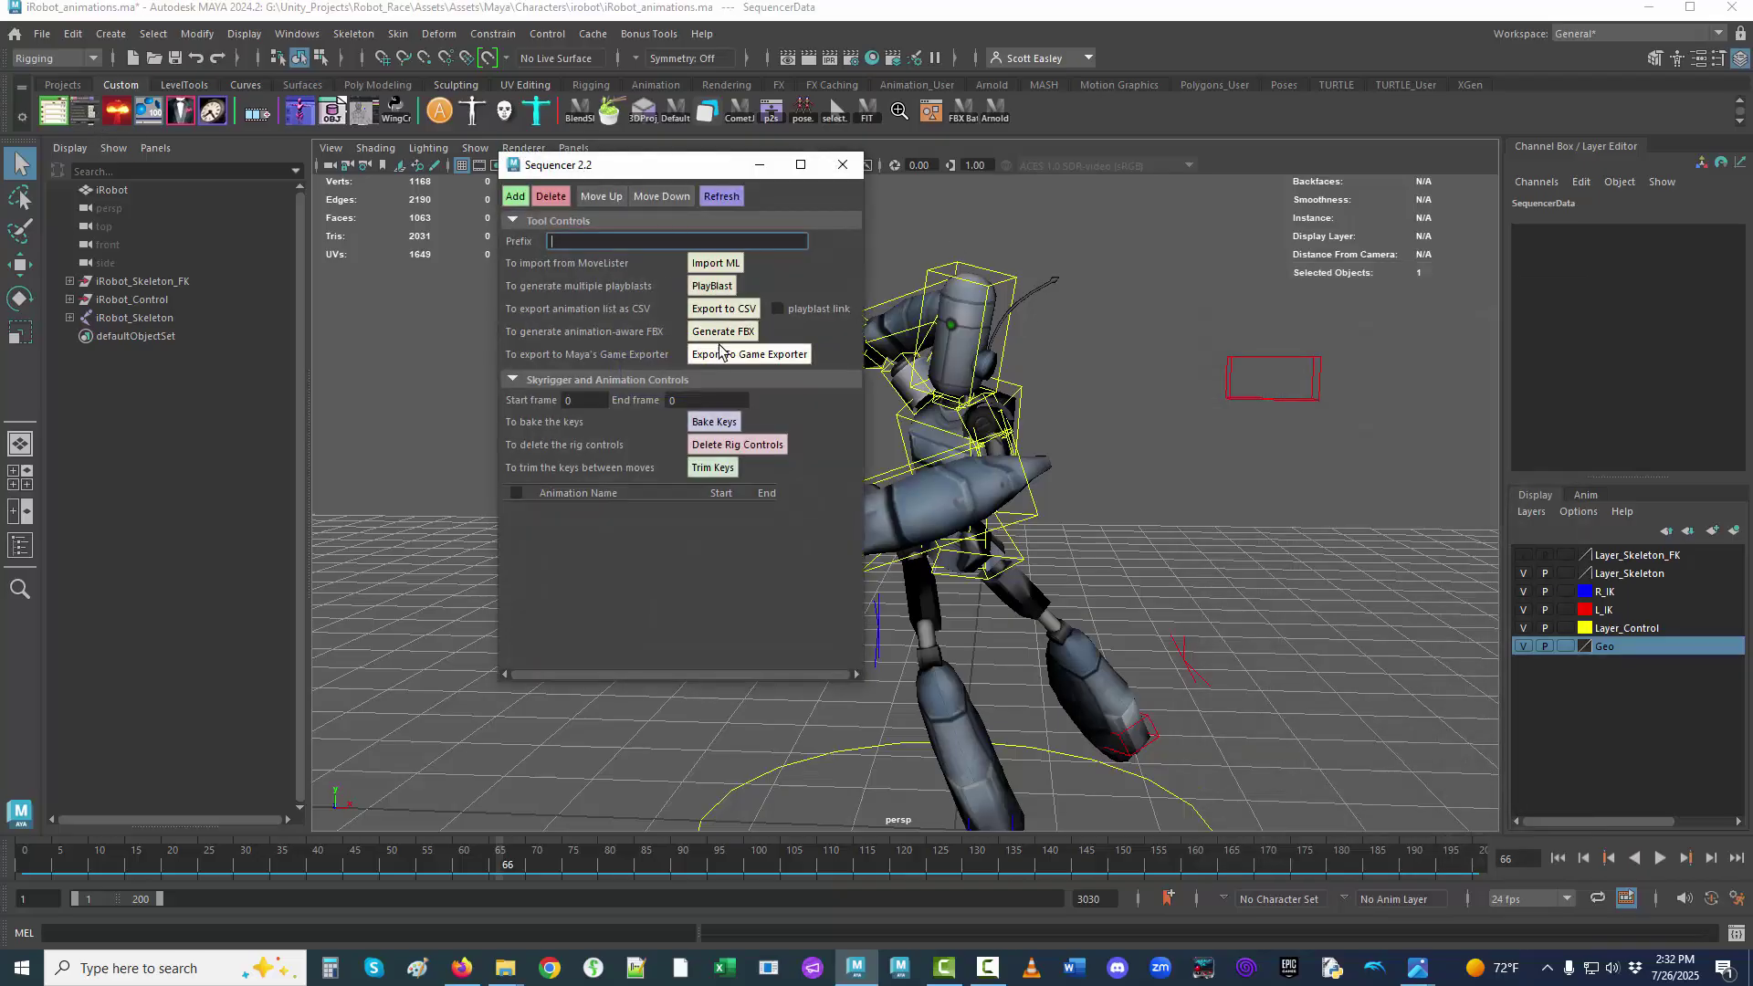
{"action": "left_click", "coordinate": [713, 263]}
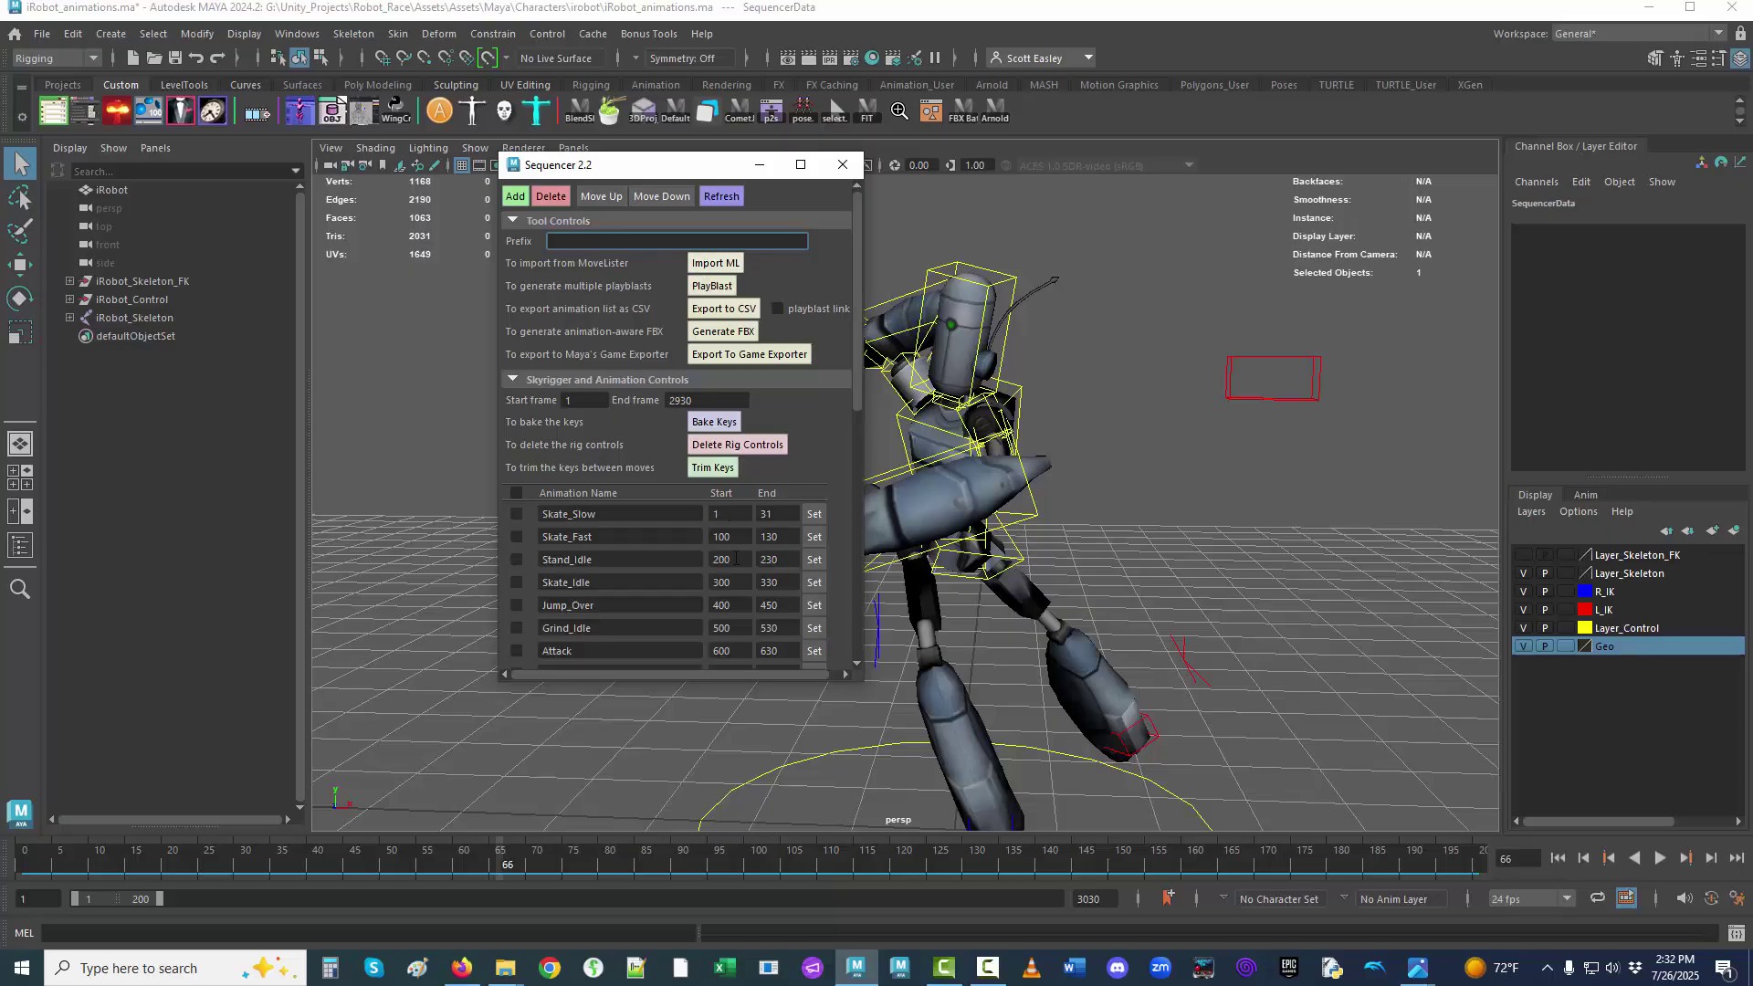
{"action": "left_click", "coordinate": [725, 355]}
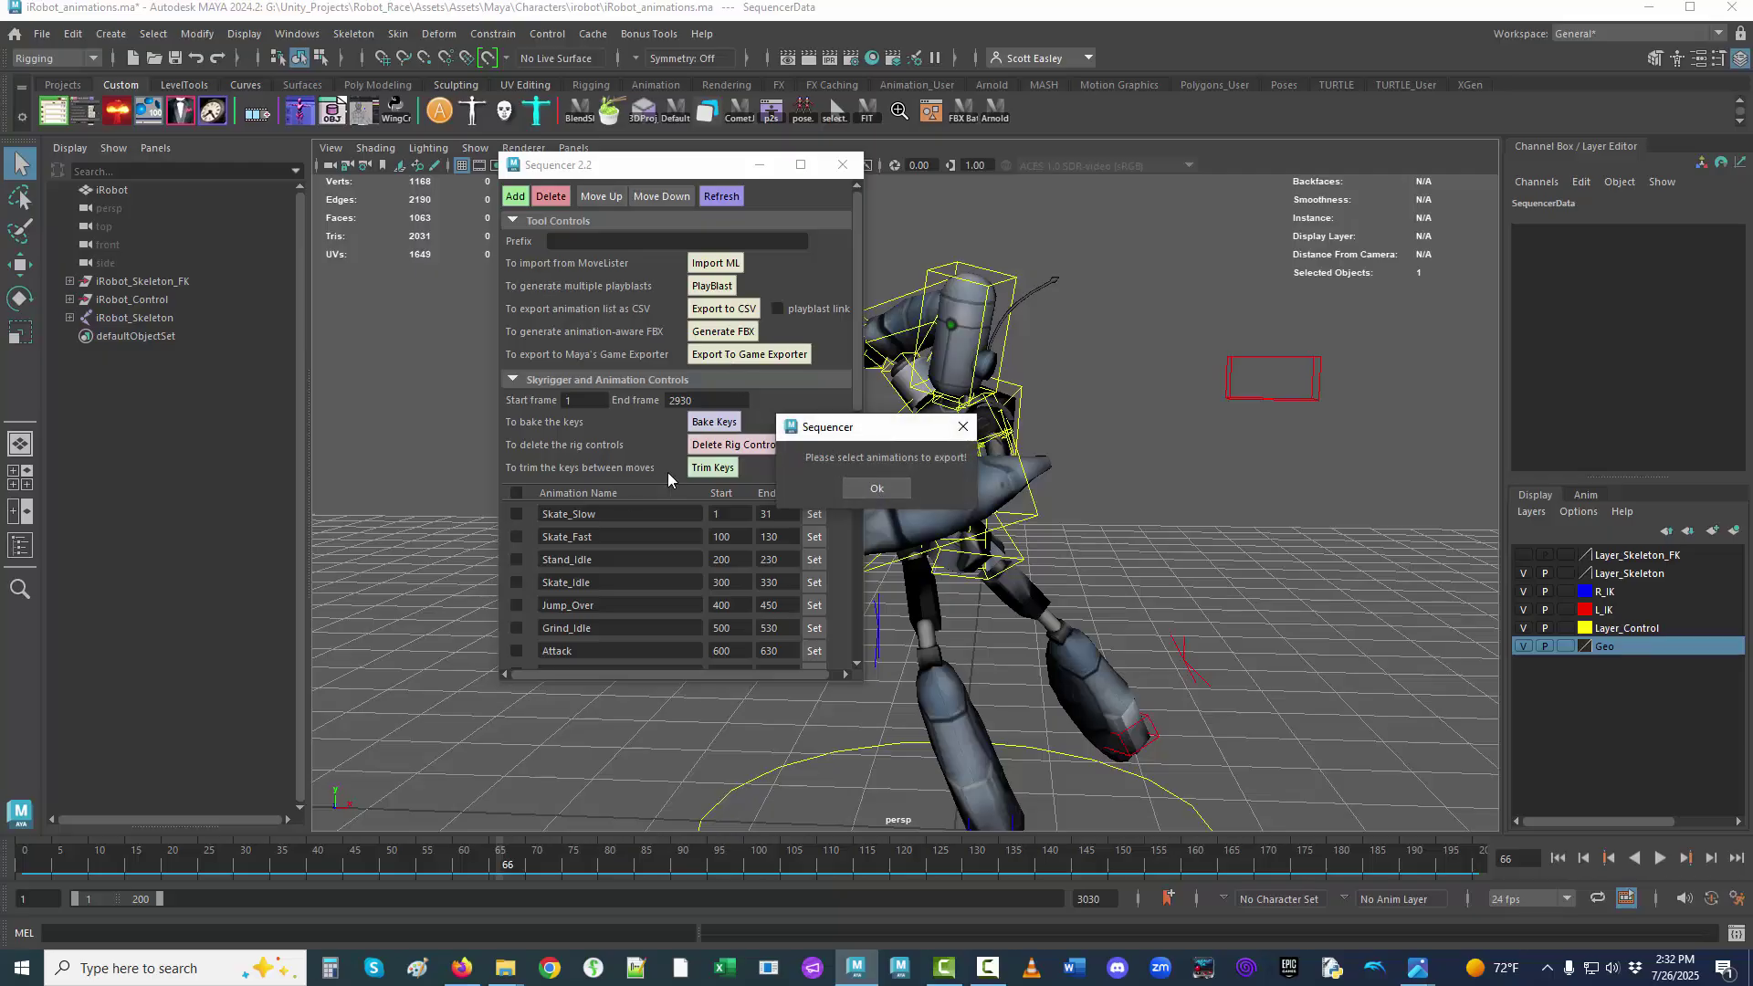
{"action": "left_click", "coordinate": [880, 489]}
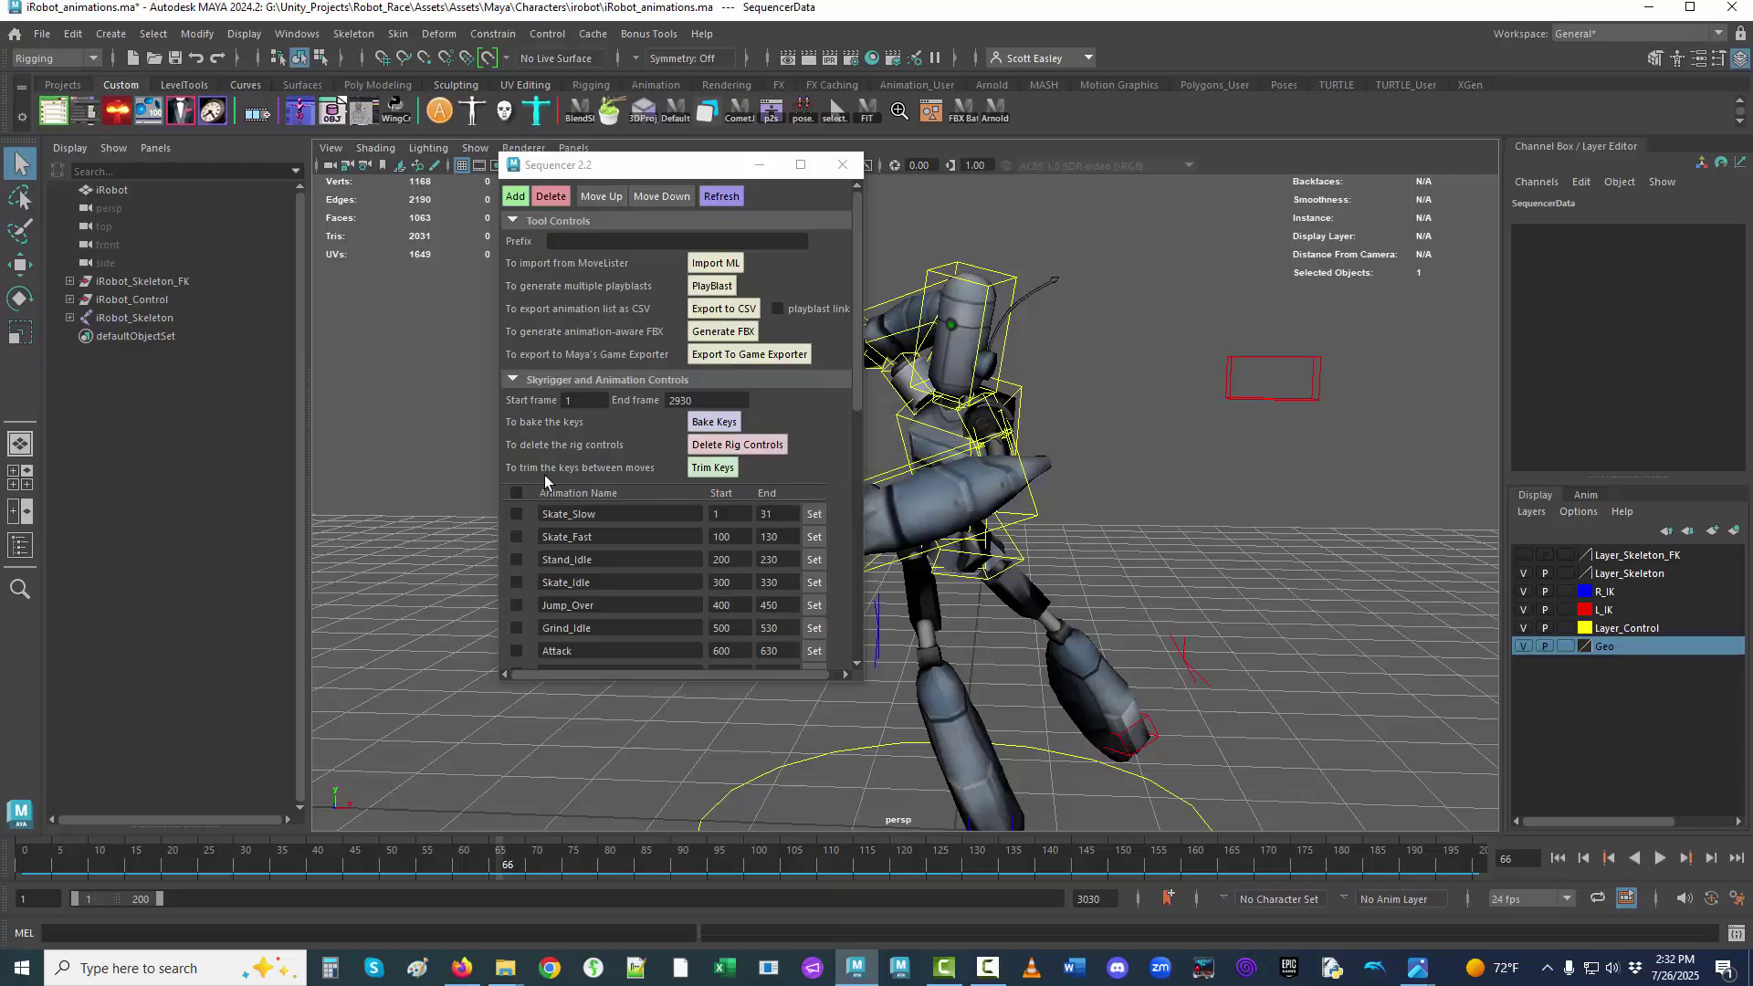
Select all animations in the Sequencer, export them as a Game Exporter preset file, and close the Sequencer.
{"action": "left_click", "coordinate": [515, 493]}
{"action": "left_click", "coordinate": [756, 356]}
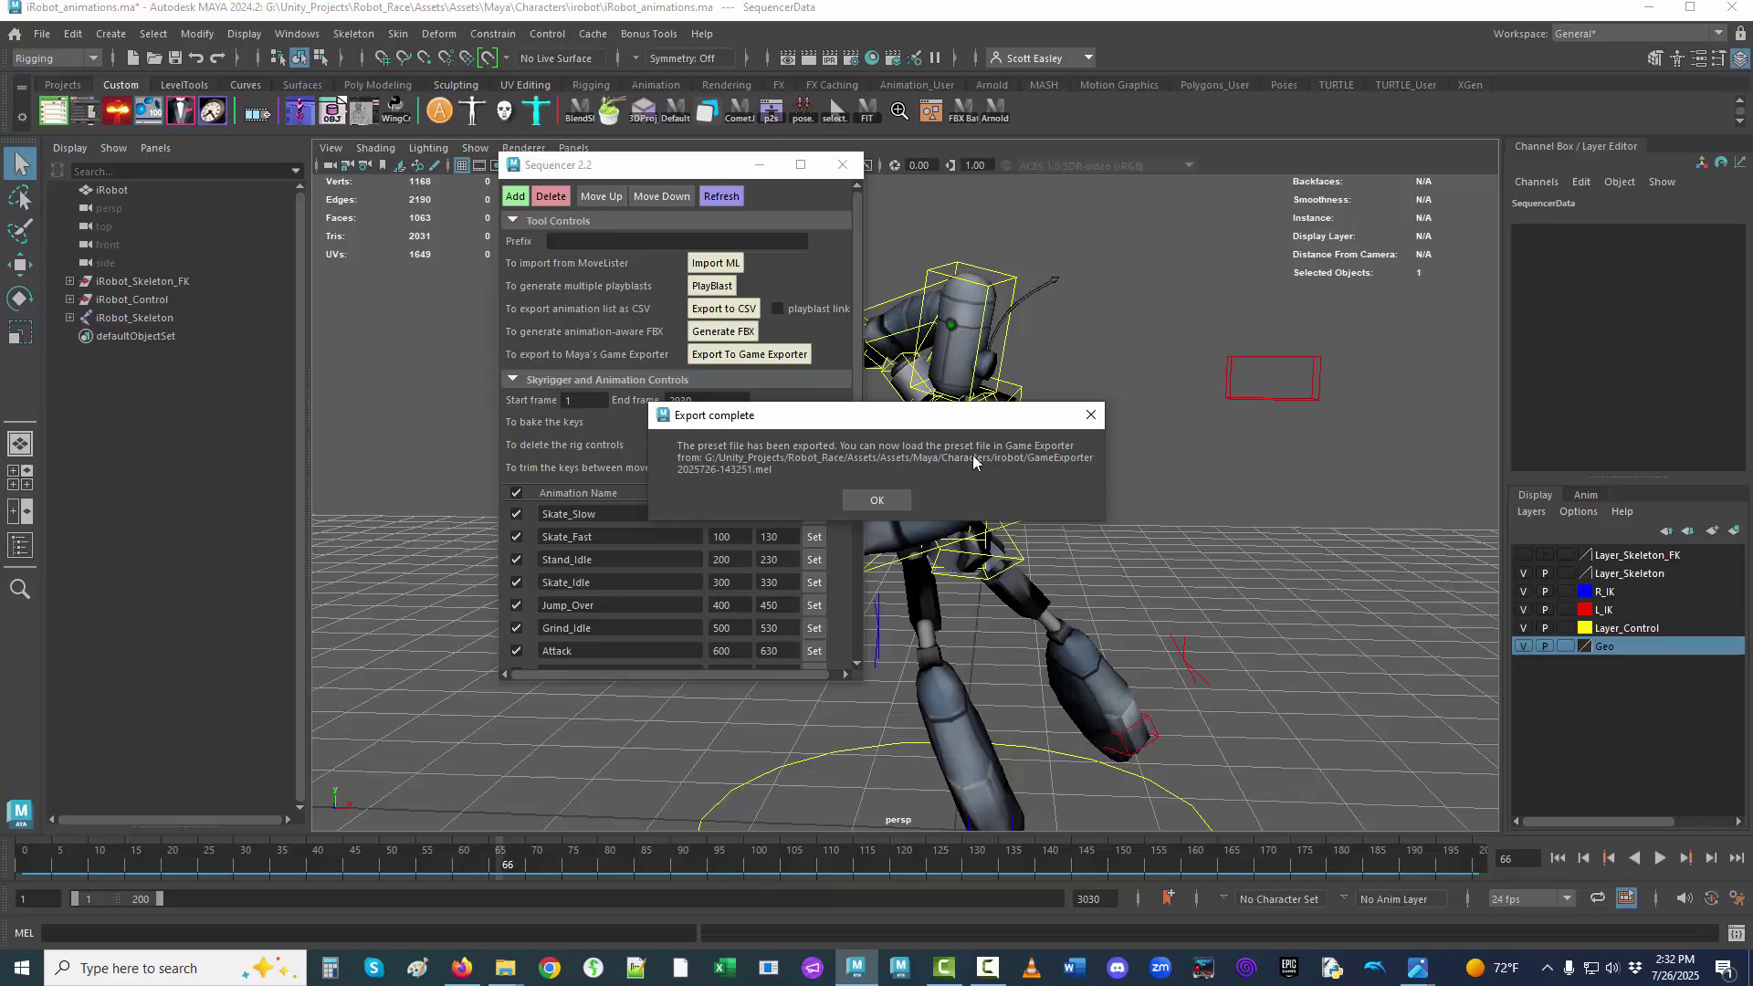
{"action": "left_click", "coordinate": [882, 499]}
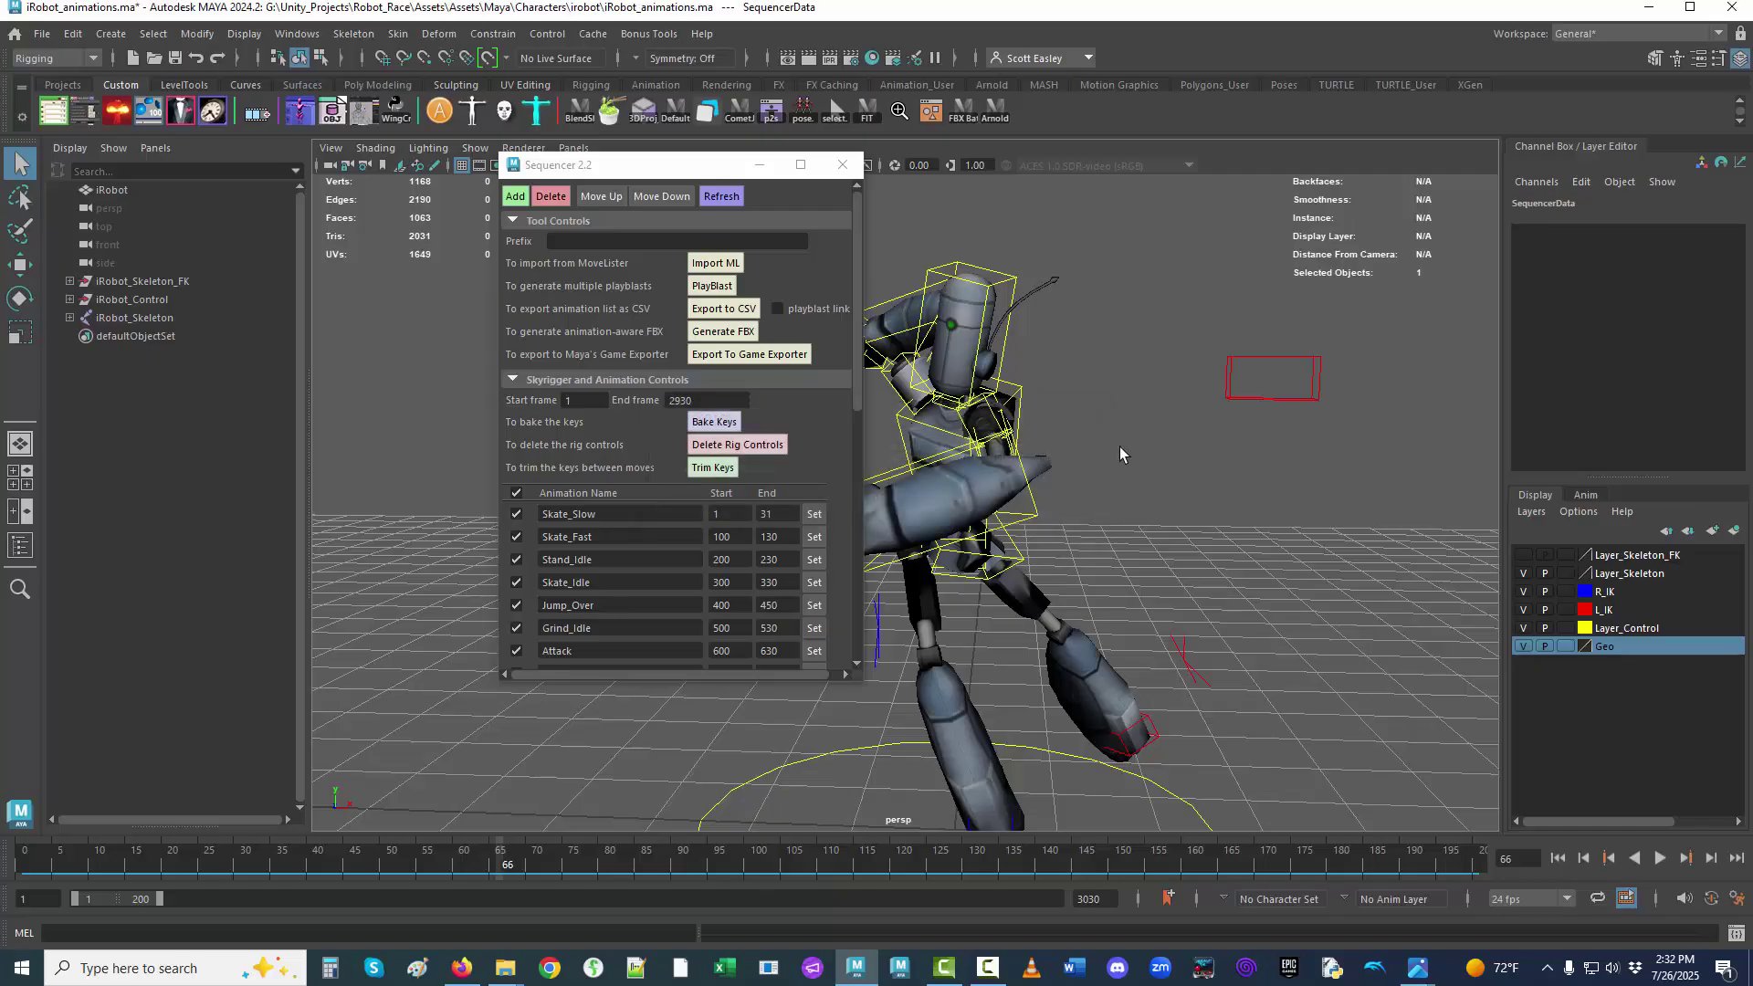
{"action": "left_click", "coordinate": [842, 165]}
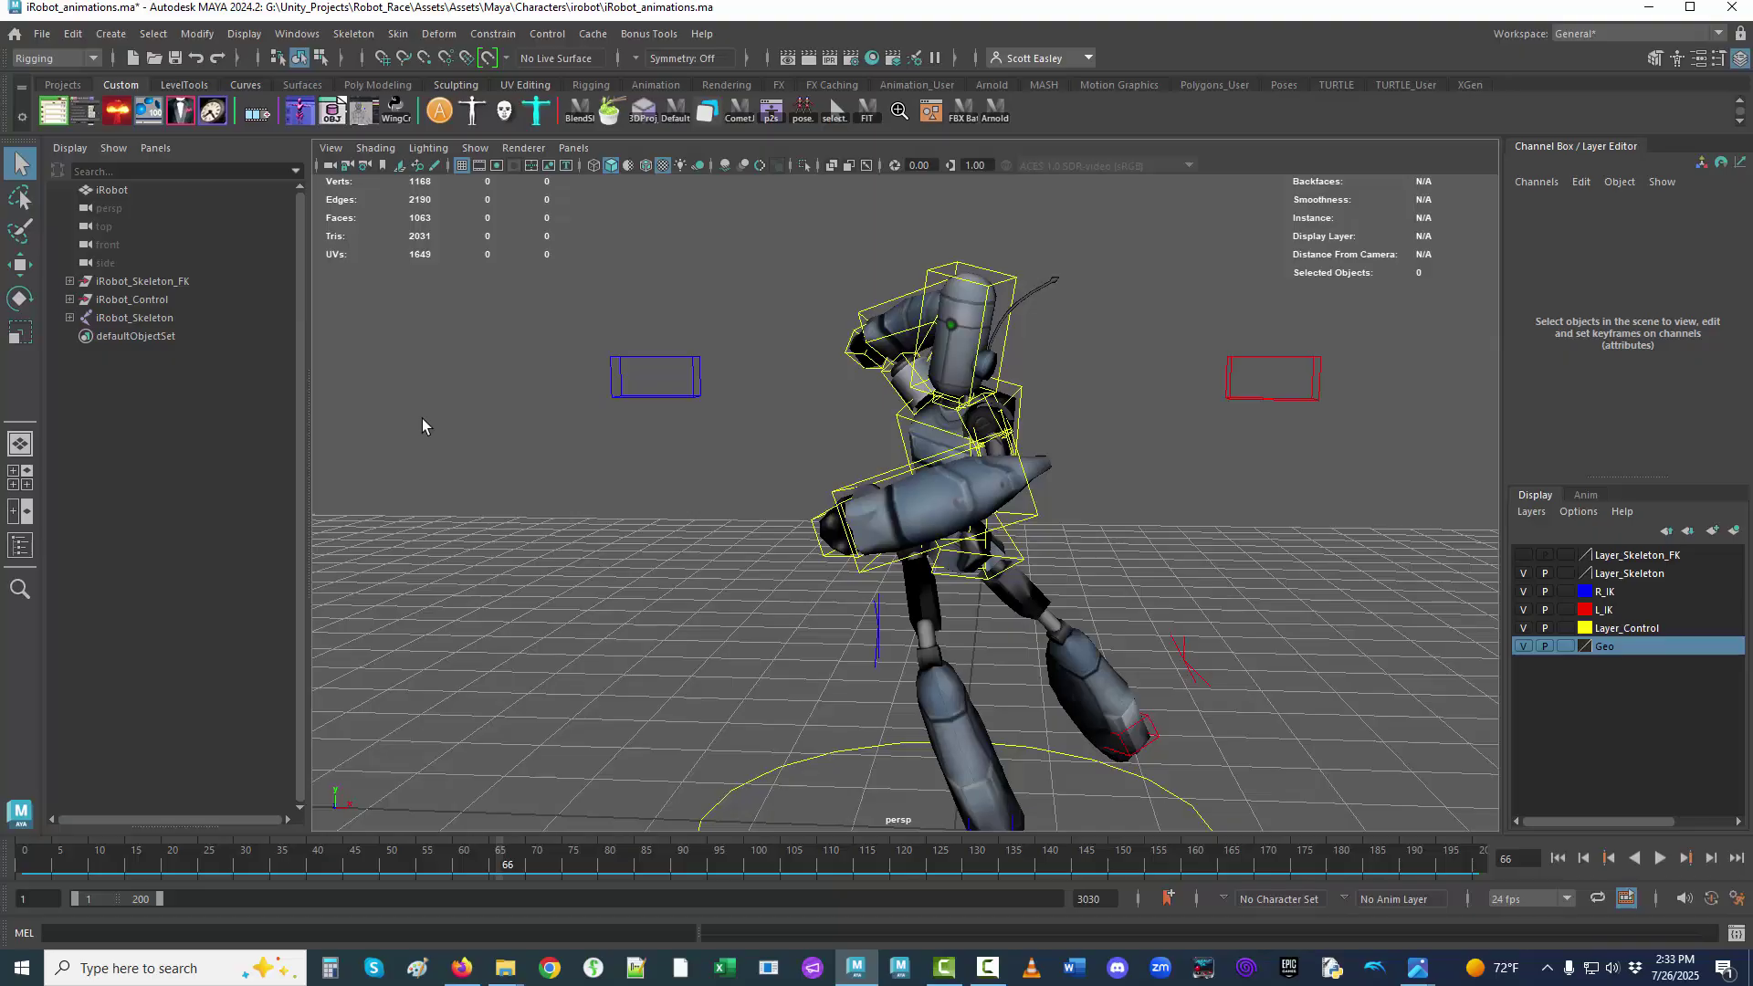
Reopen the Game Exporter, reposition its window, and delete the current Anim Default preset with its clips.
{"action": "left_click", "coordinate": [43, 35]}
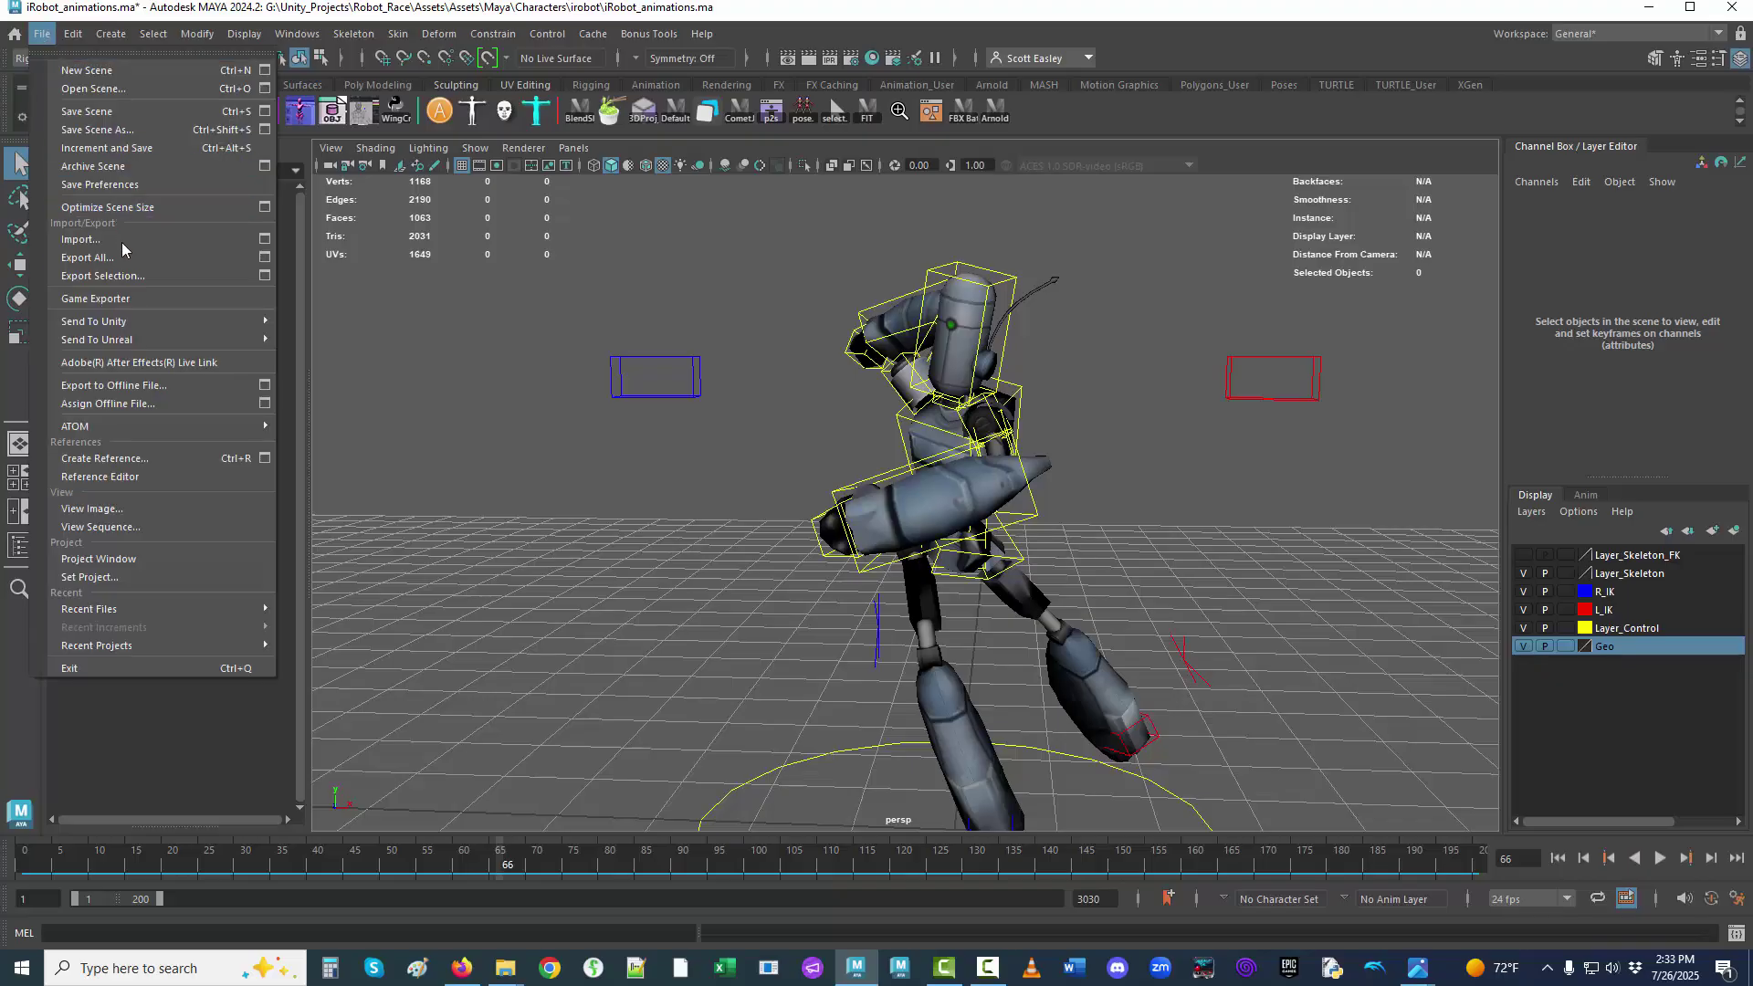
{"action": "left_click", "coordinate": [95, 299]}
{"action": "left_click_drag", "start_coordinate": [455, 228], "coordinate": [599, 251]}
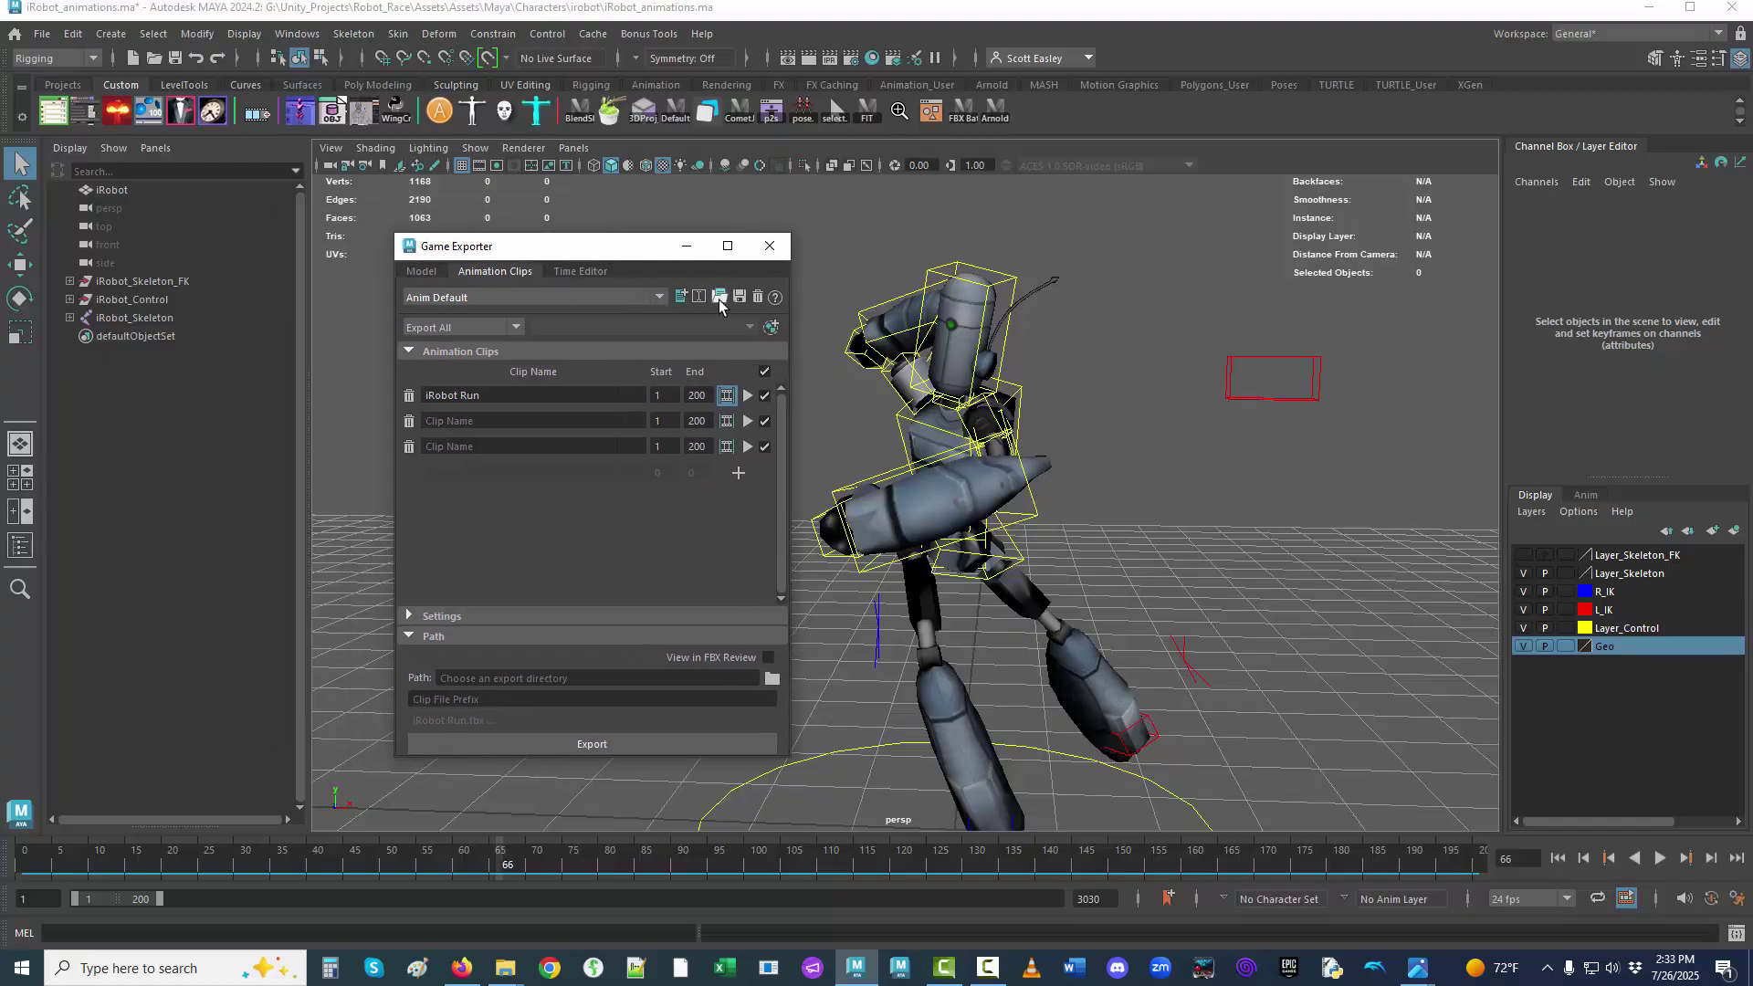
{"action": "left_click", "coordinate": [757, 297]}
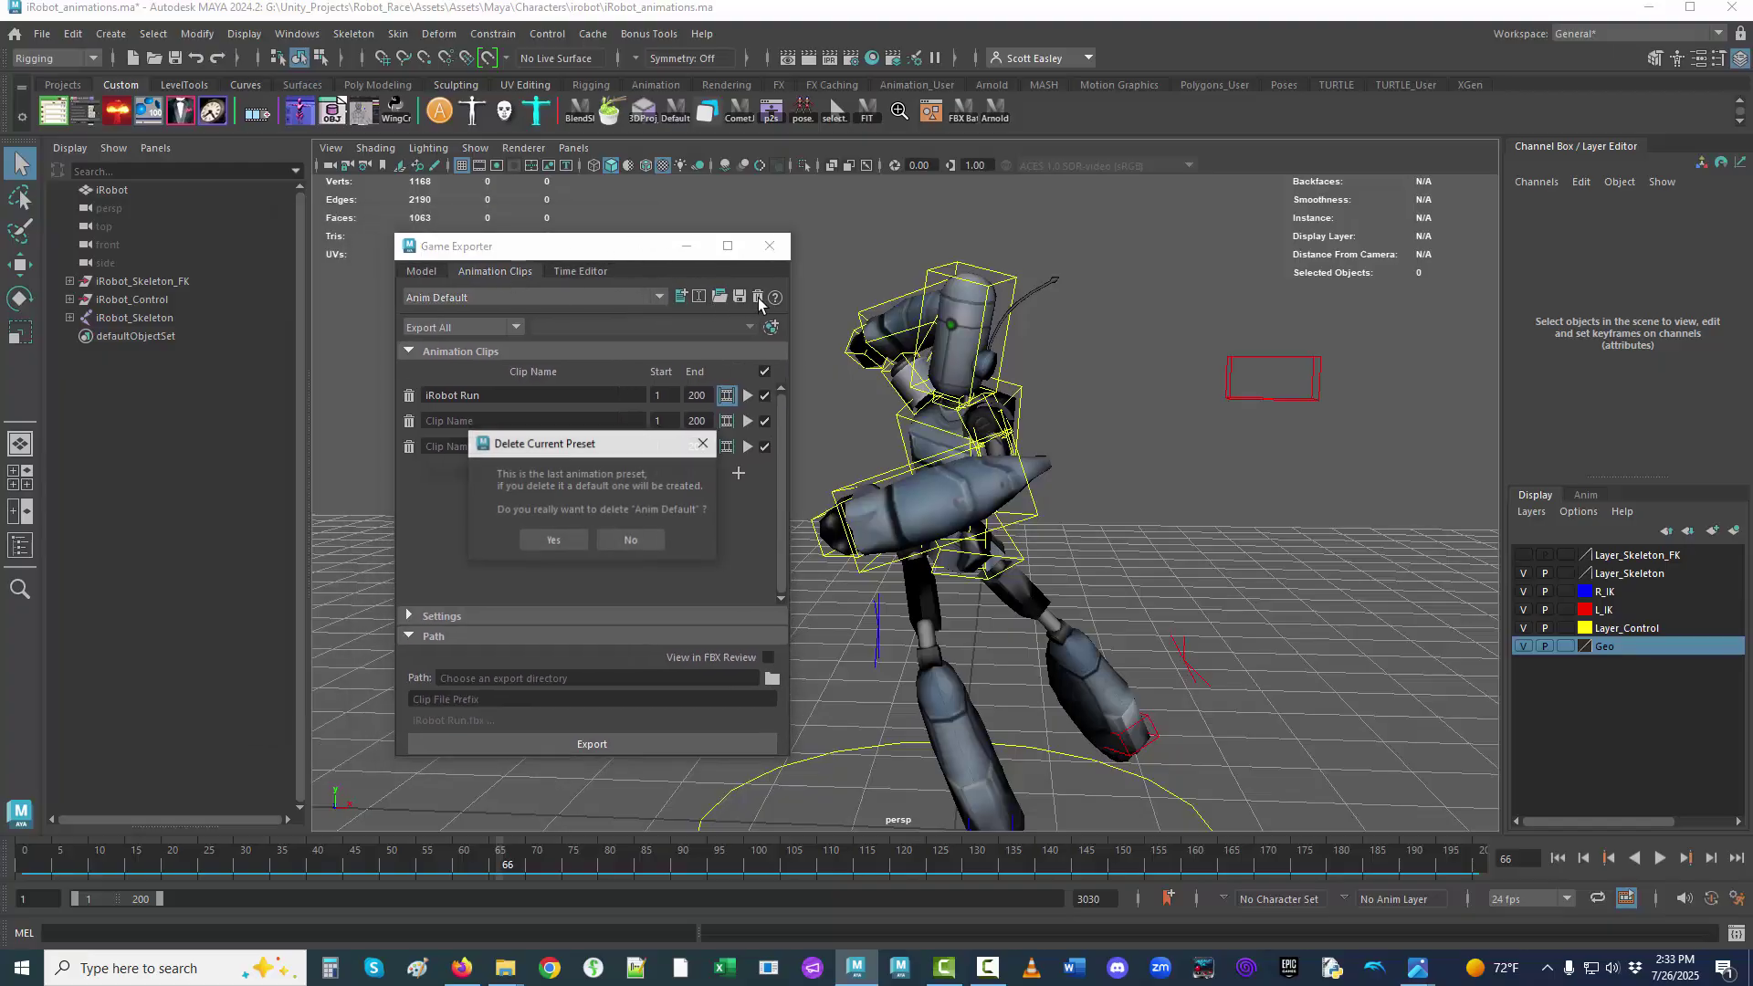
{"action": "left_click", "coordinate": [558, 542]}
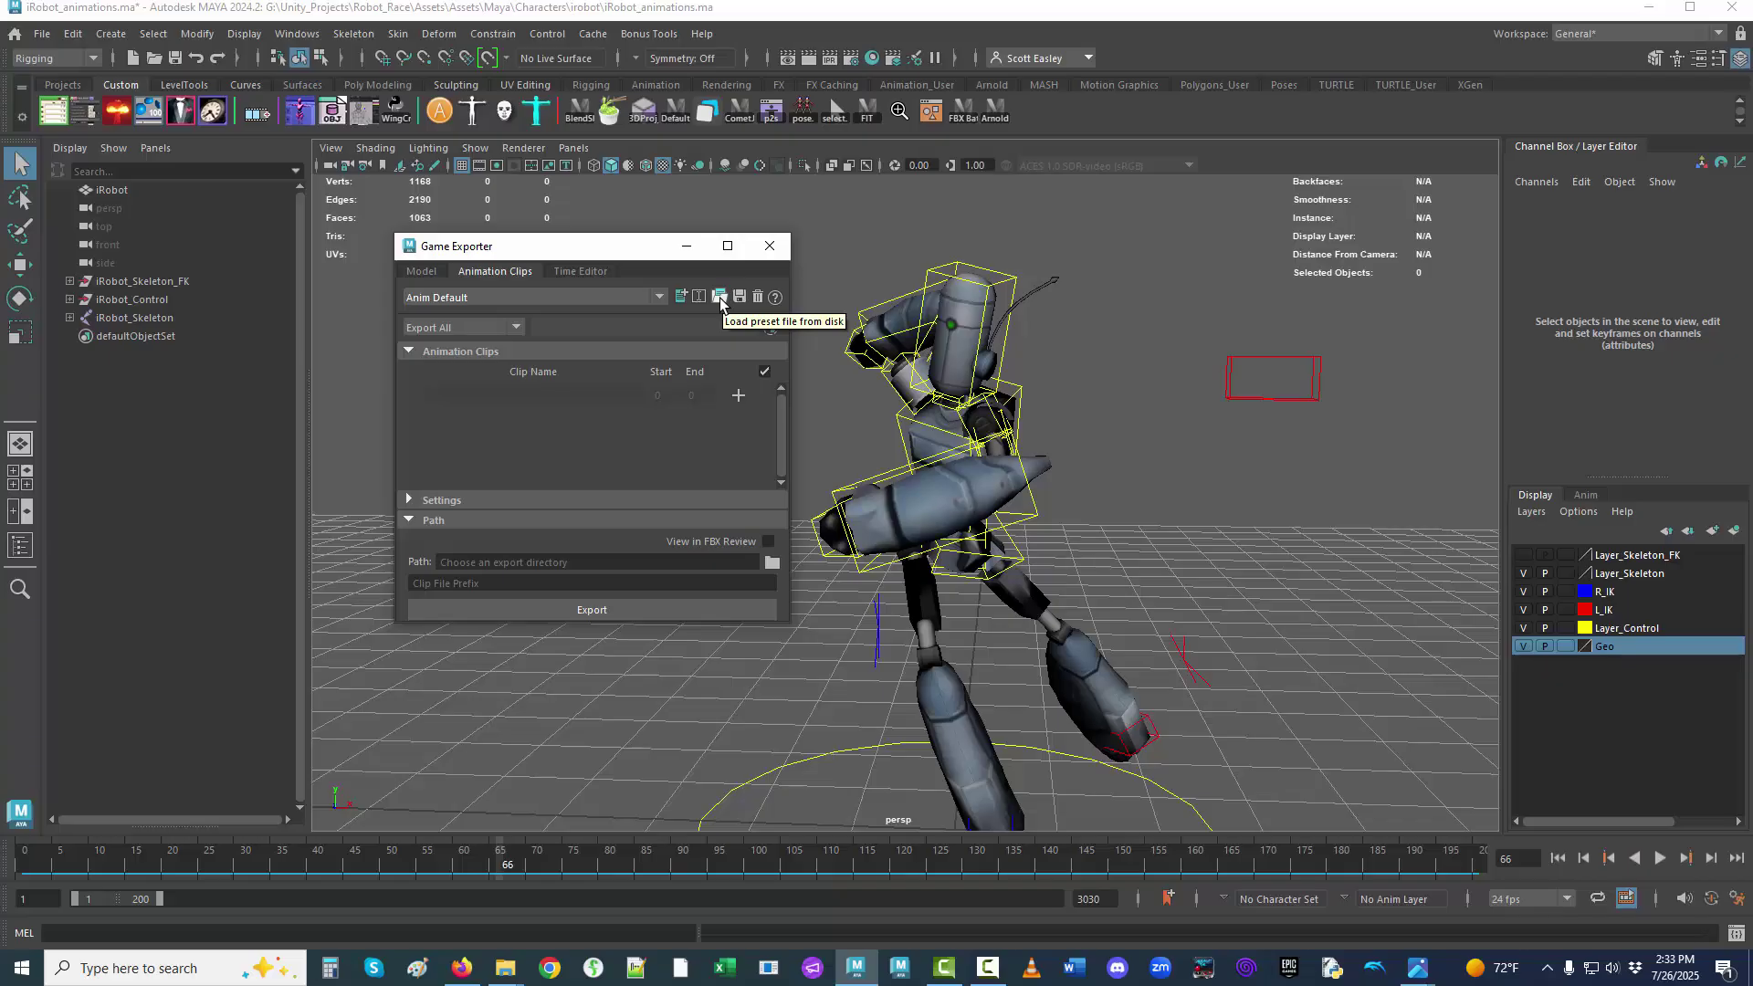
Start loading a preset file in the Game Exporter, and copy the irobot character folder's path from File Explorer.
{"action": "left_click", "coordinate": [720, 299]}
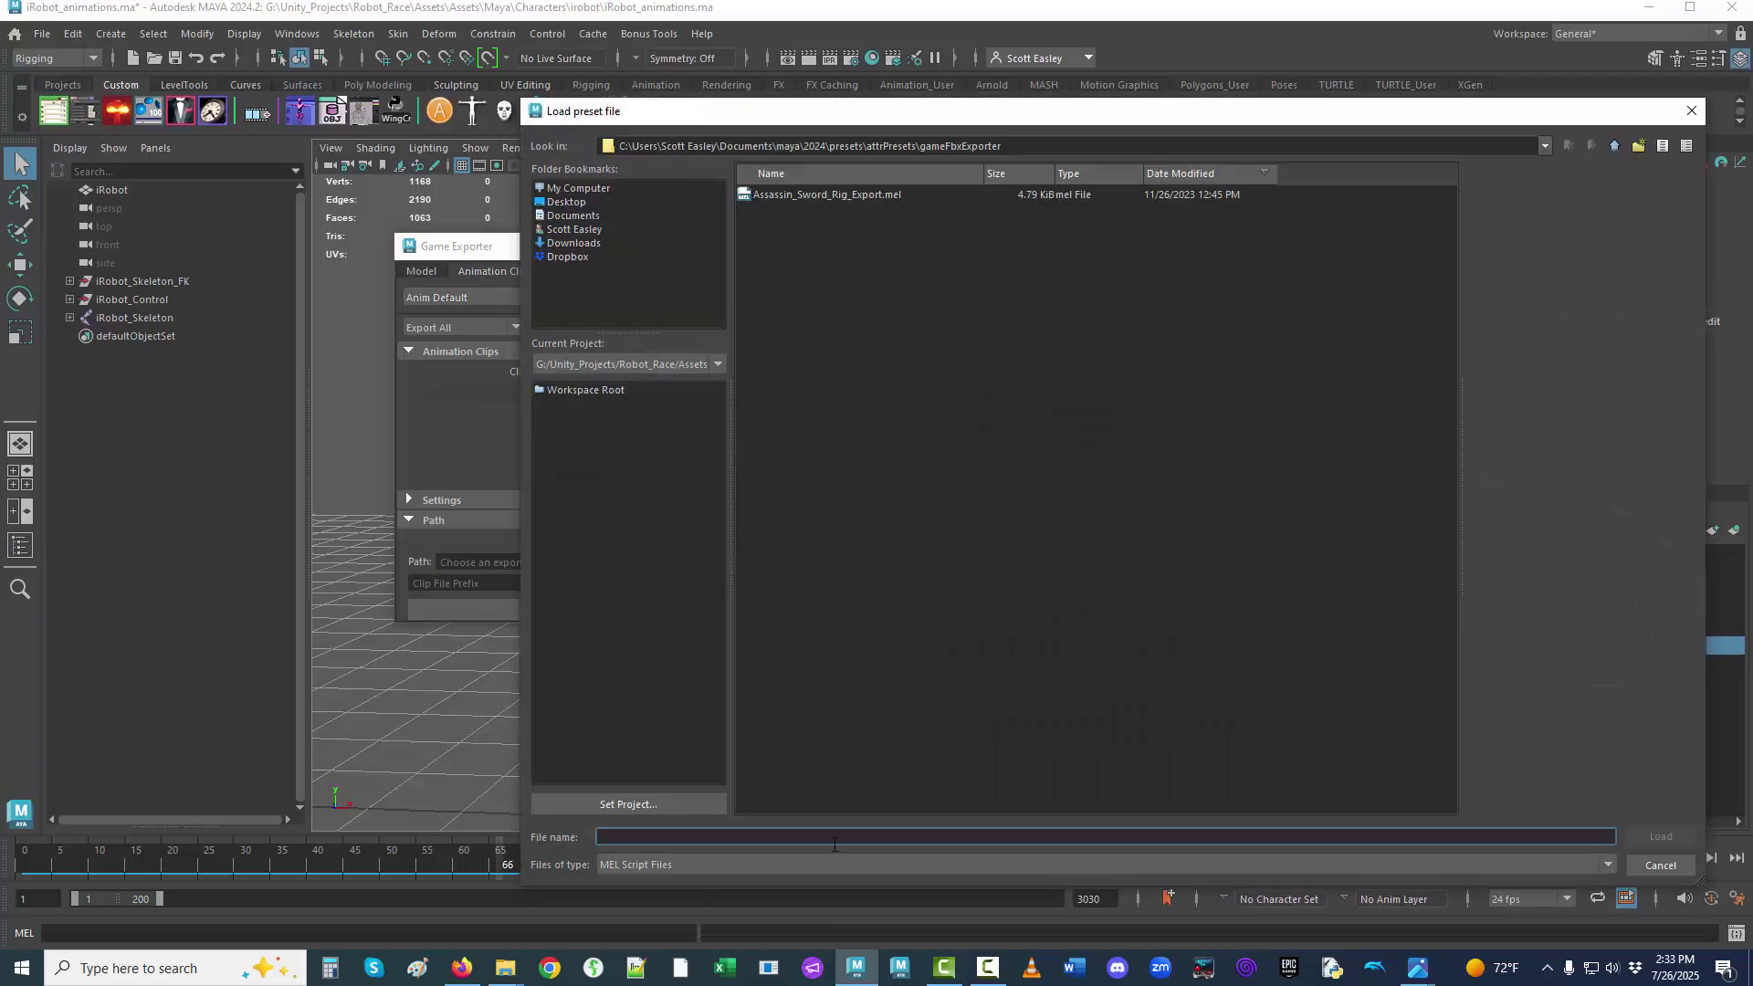
{"action": "mouse_move", "coordinate": [504, 967]}
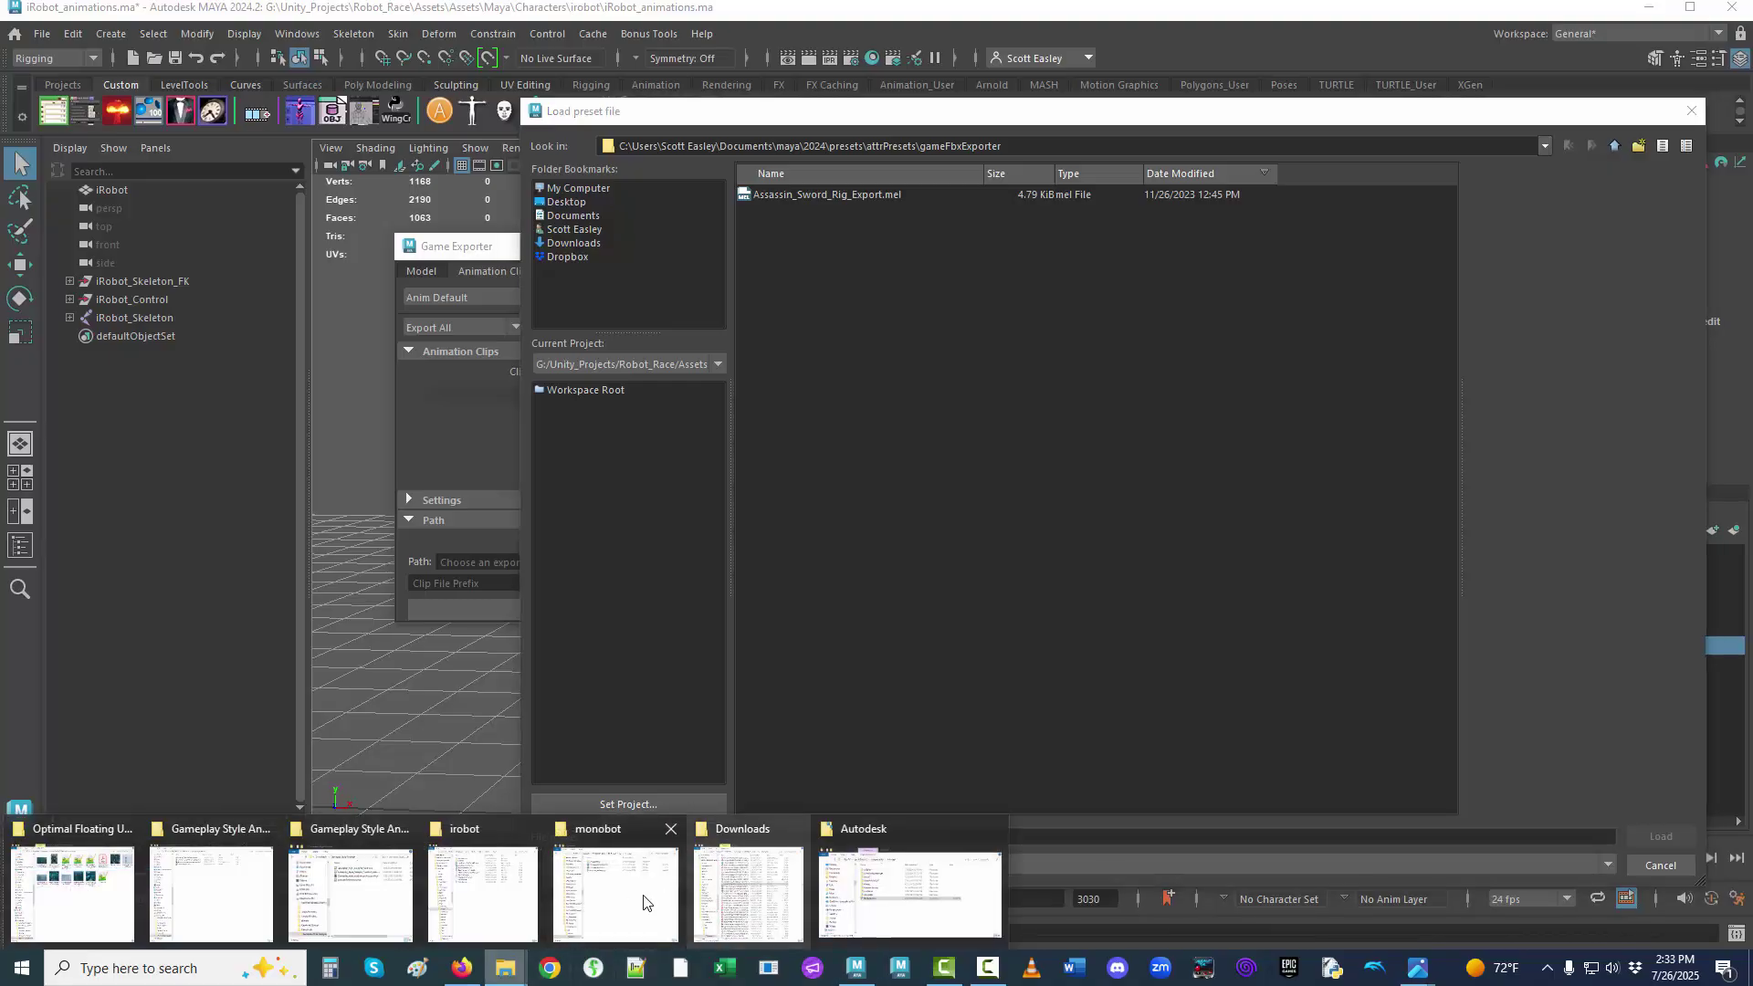
{"action": "left_click", "coordinate": [498, 909]}
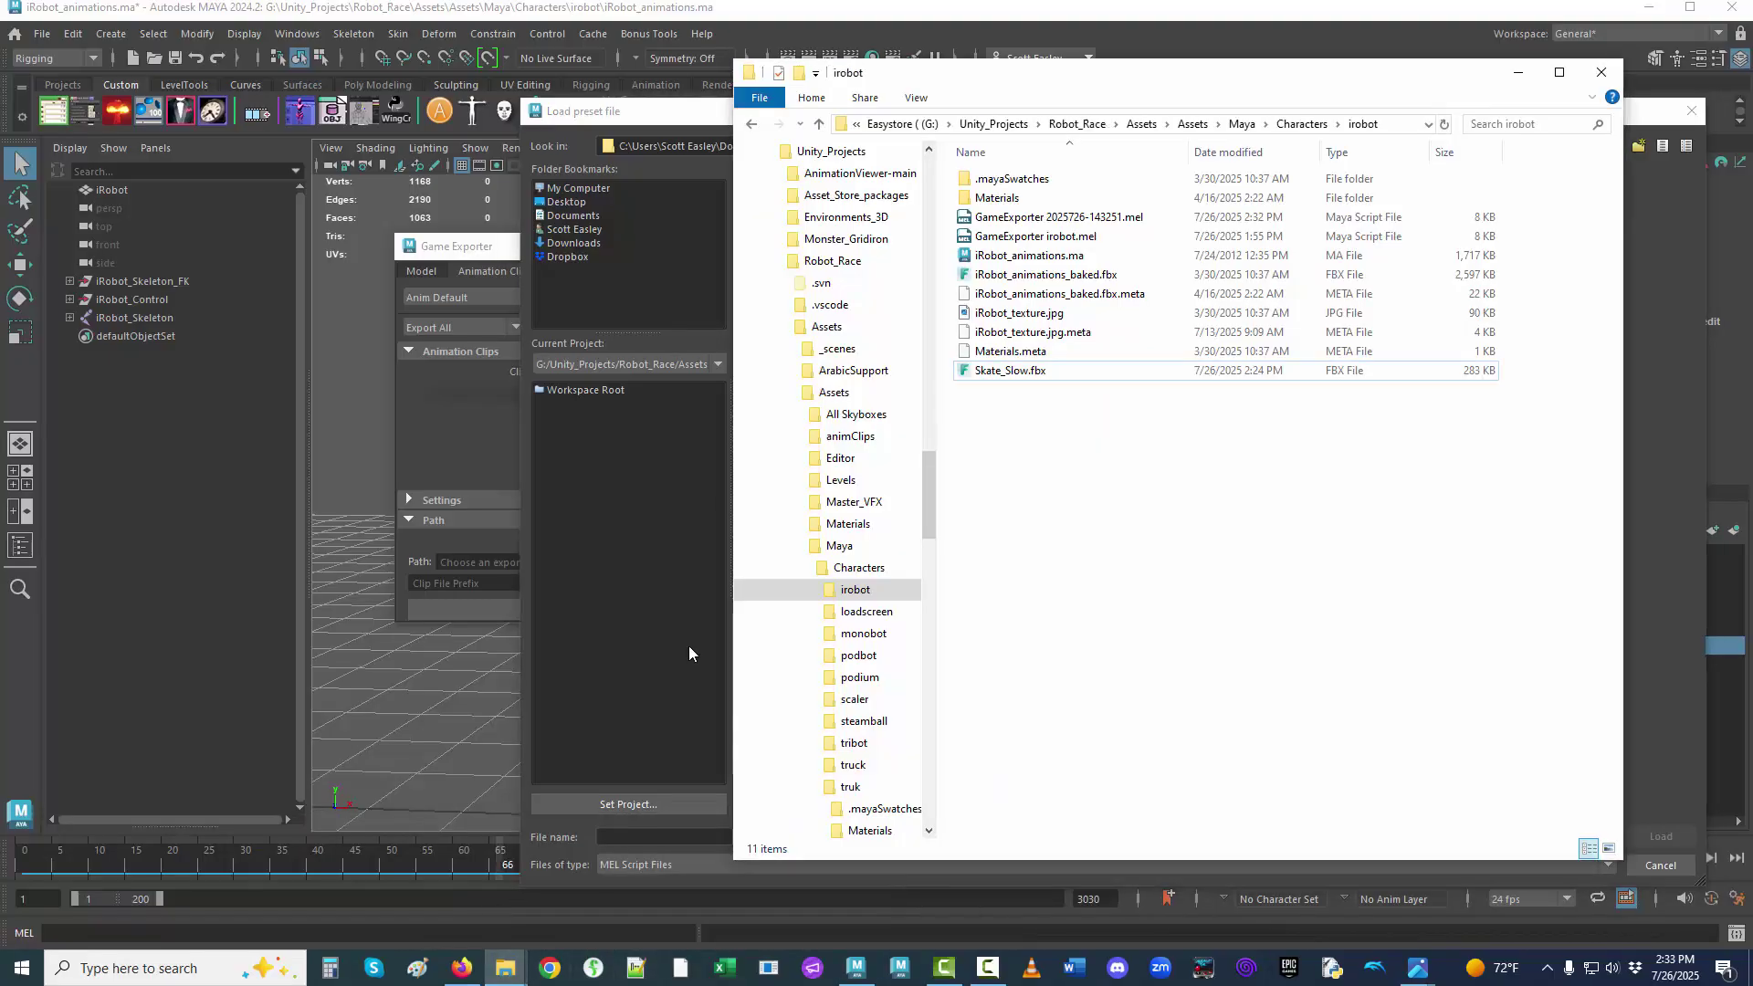
{"action": "left_click", "coordinate": [1397, 130]}
{"action": "key", "text": "ctrl+c"}
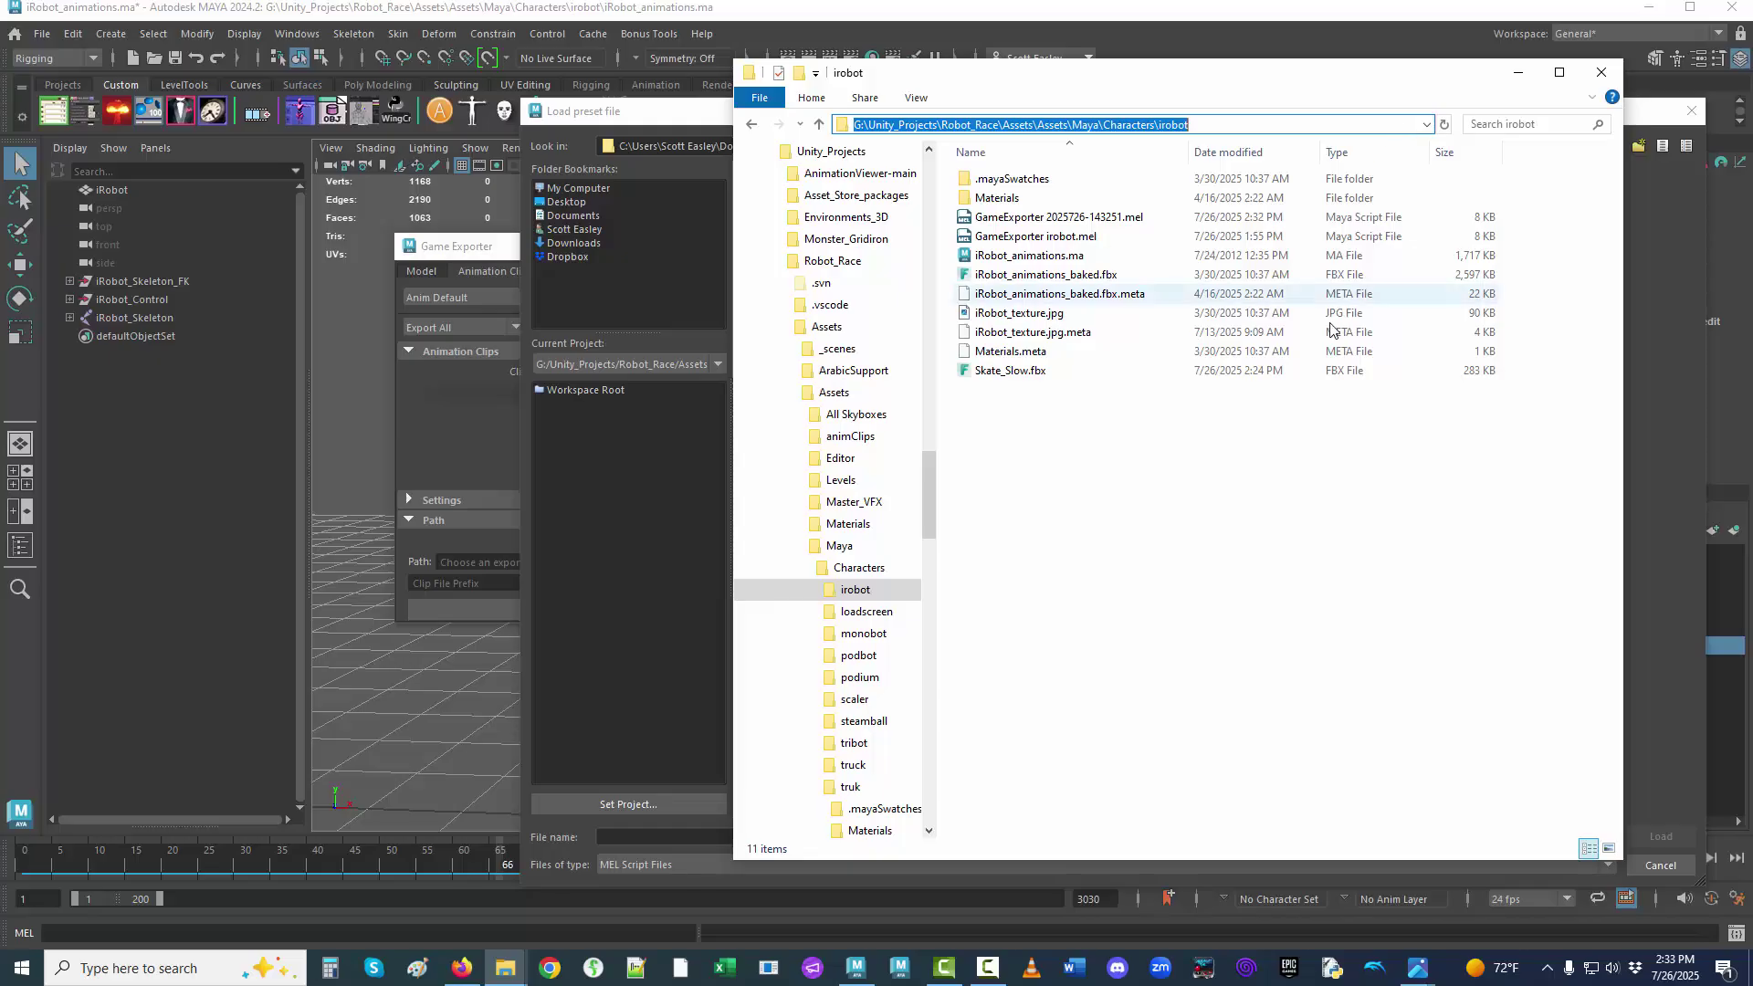
Delete the old "GameExporter irobot.mel" preset and rename the newly exported preset file as "GameExporter iRobot.mel".
{"action": "left_click", "coordinate": [1076, 232]}
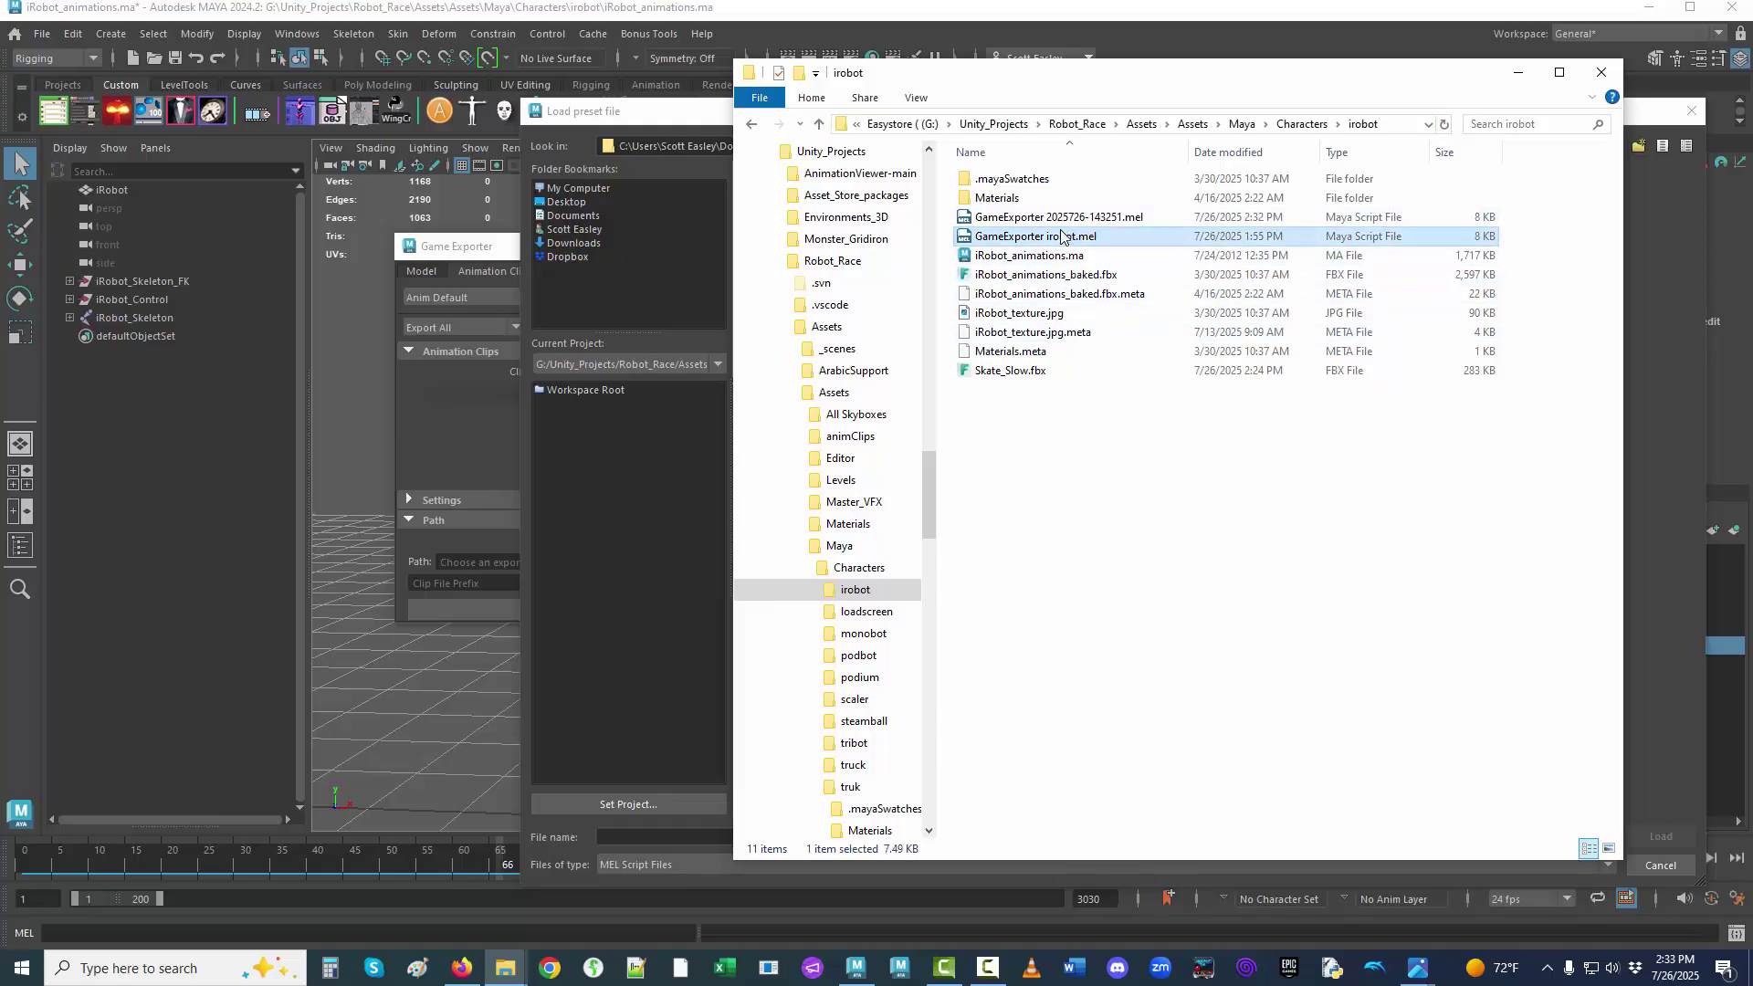
{"action": "key", "text": "Delete"}
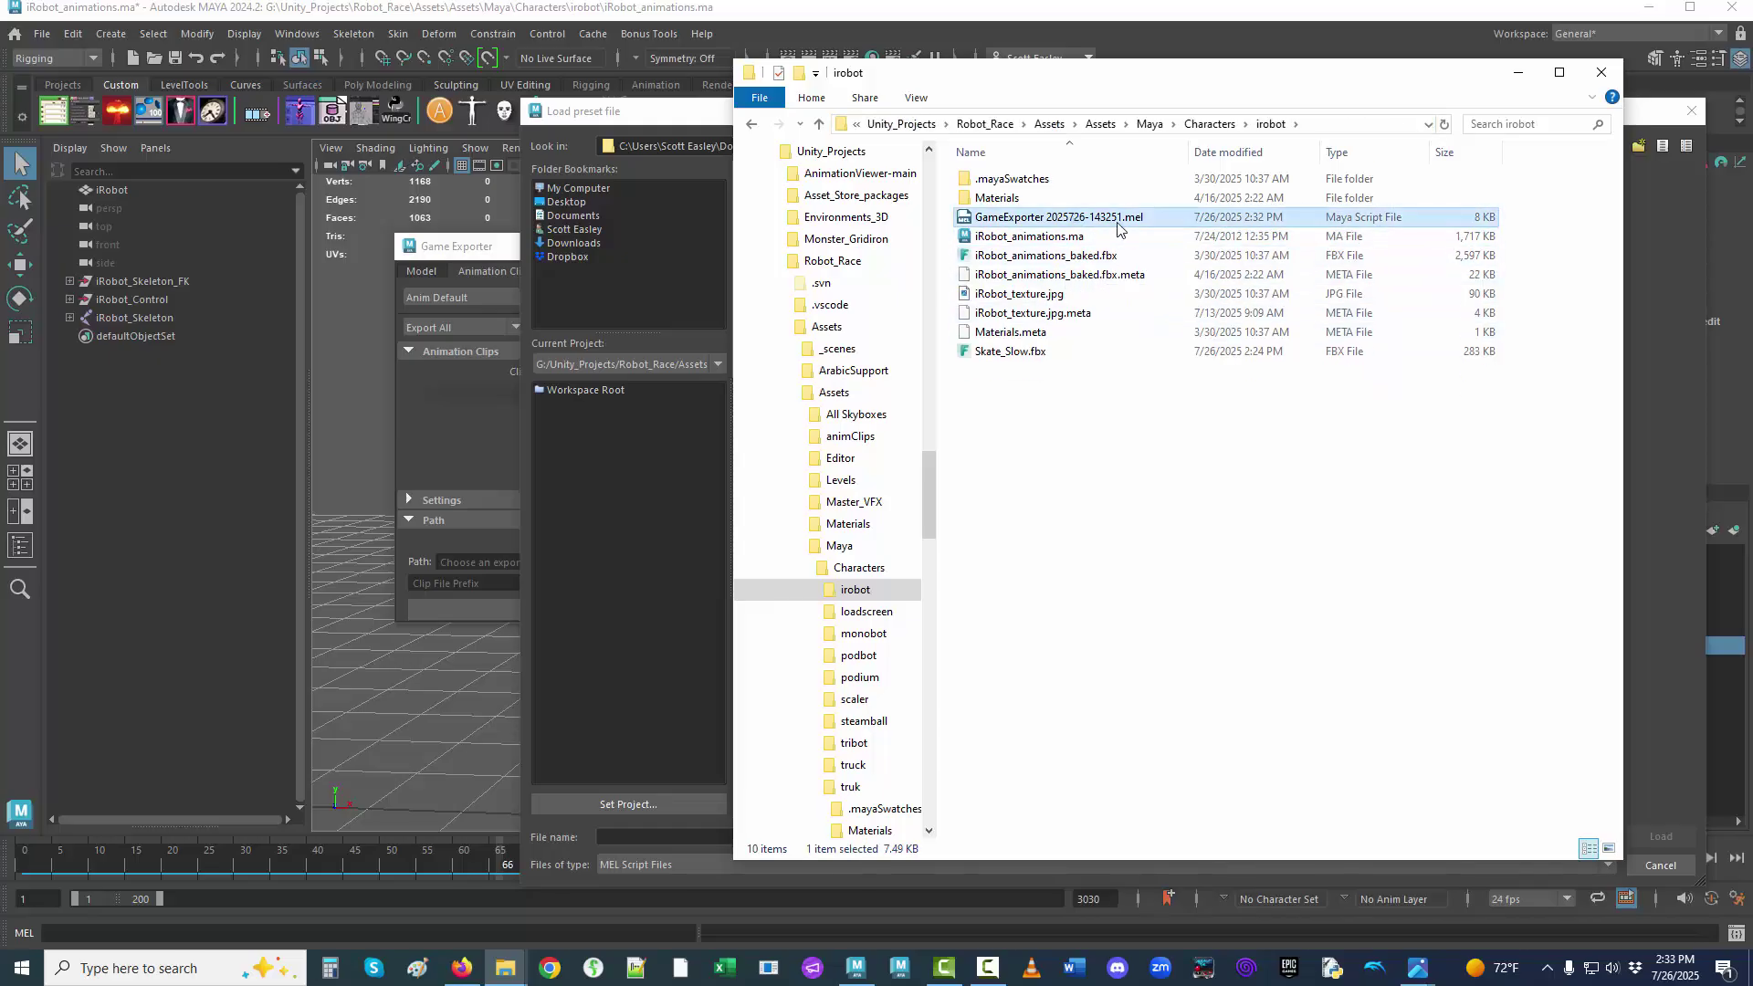
{"action": "right_click", "coordinate": [1119, 223]}
{"action": "left_click", "coordinate": [1173, 617]}
{"action": "key", "text": "Home"}
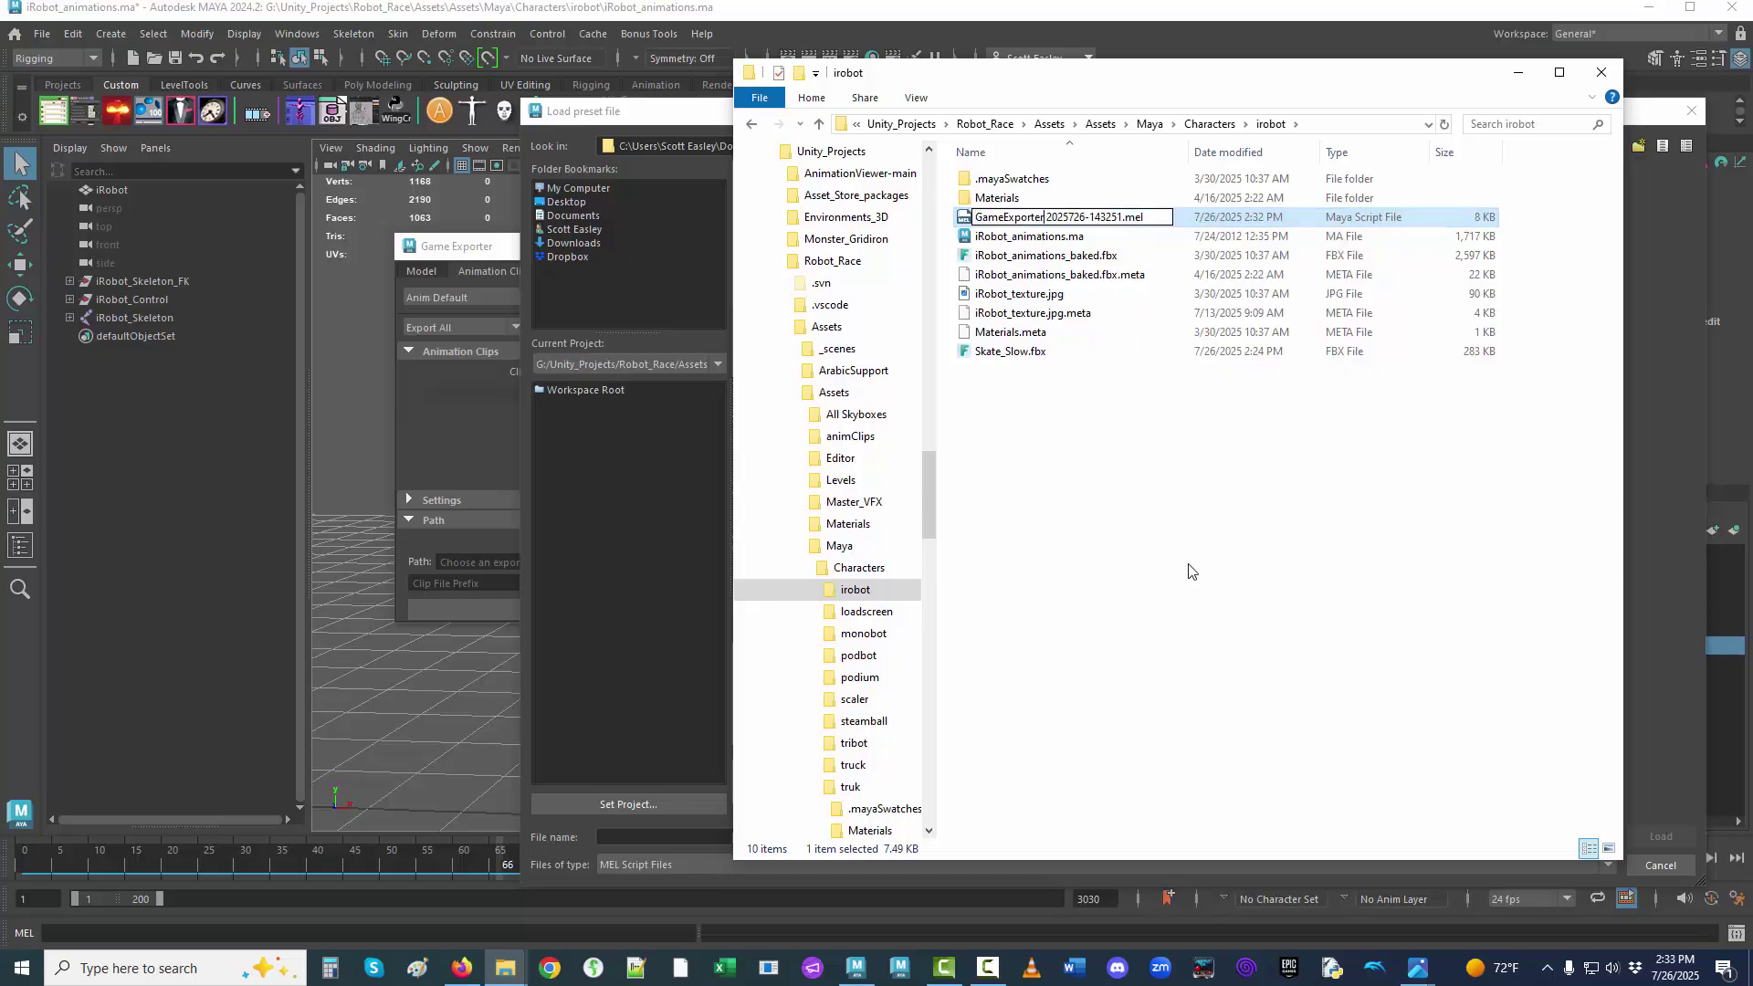
{"action": "key", "text": "shift+Right"}
{"action": "key", "text": "shift+Right"}
{"action": "key", "text": "shift+Right"}
{"action": "key", "text": "shift+Right"}
{"action": "key", "text": "shift+Right"}
{"action": "key", "text": "shift+Right"}
{"action": "key", "text": "shift+Right"}
{"action": "key", "text": "shift+Right"}
{"action": "key", "text": "shift+Right"}
{"action": "key", "text": "shift+Right"}
{"action": "key", "text": "shift+Right"}
{"action": "key", "text": "shift+Right"}
{"action": "key", "text": "shift+Right"}
{"action": "key", "text": "shift+Right"}
{"action": "type", "text": "iRobot"}
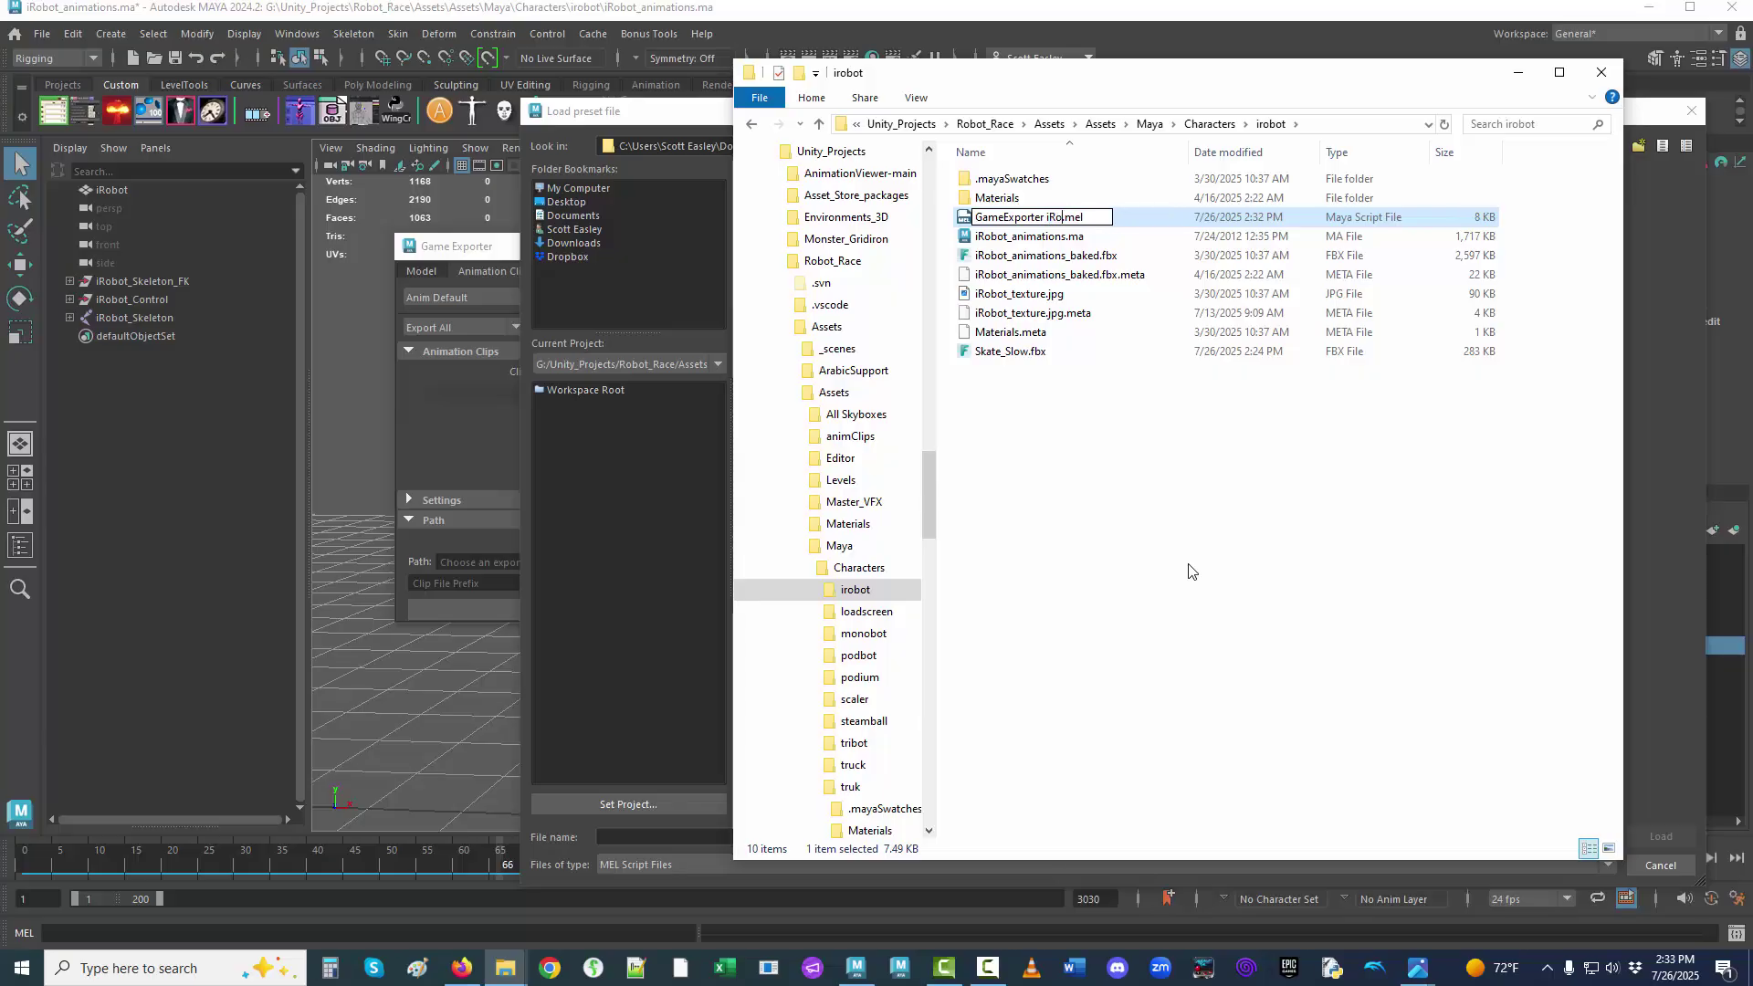
{"action": "key", "text": "Return"}
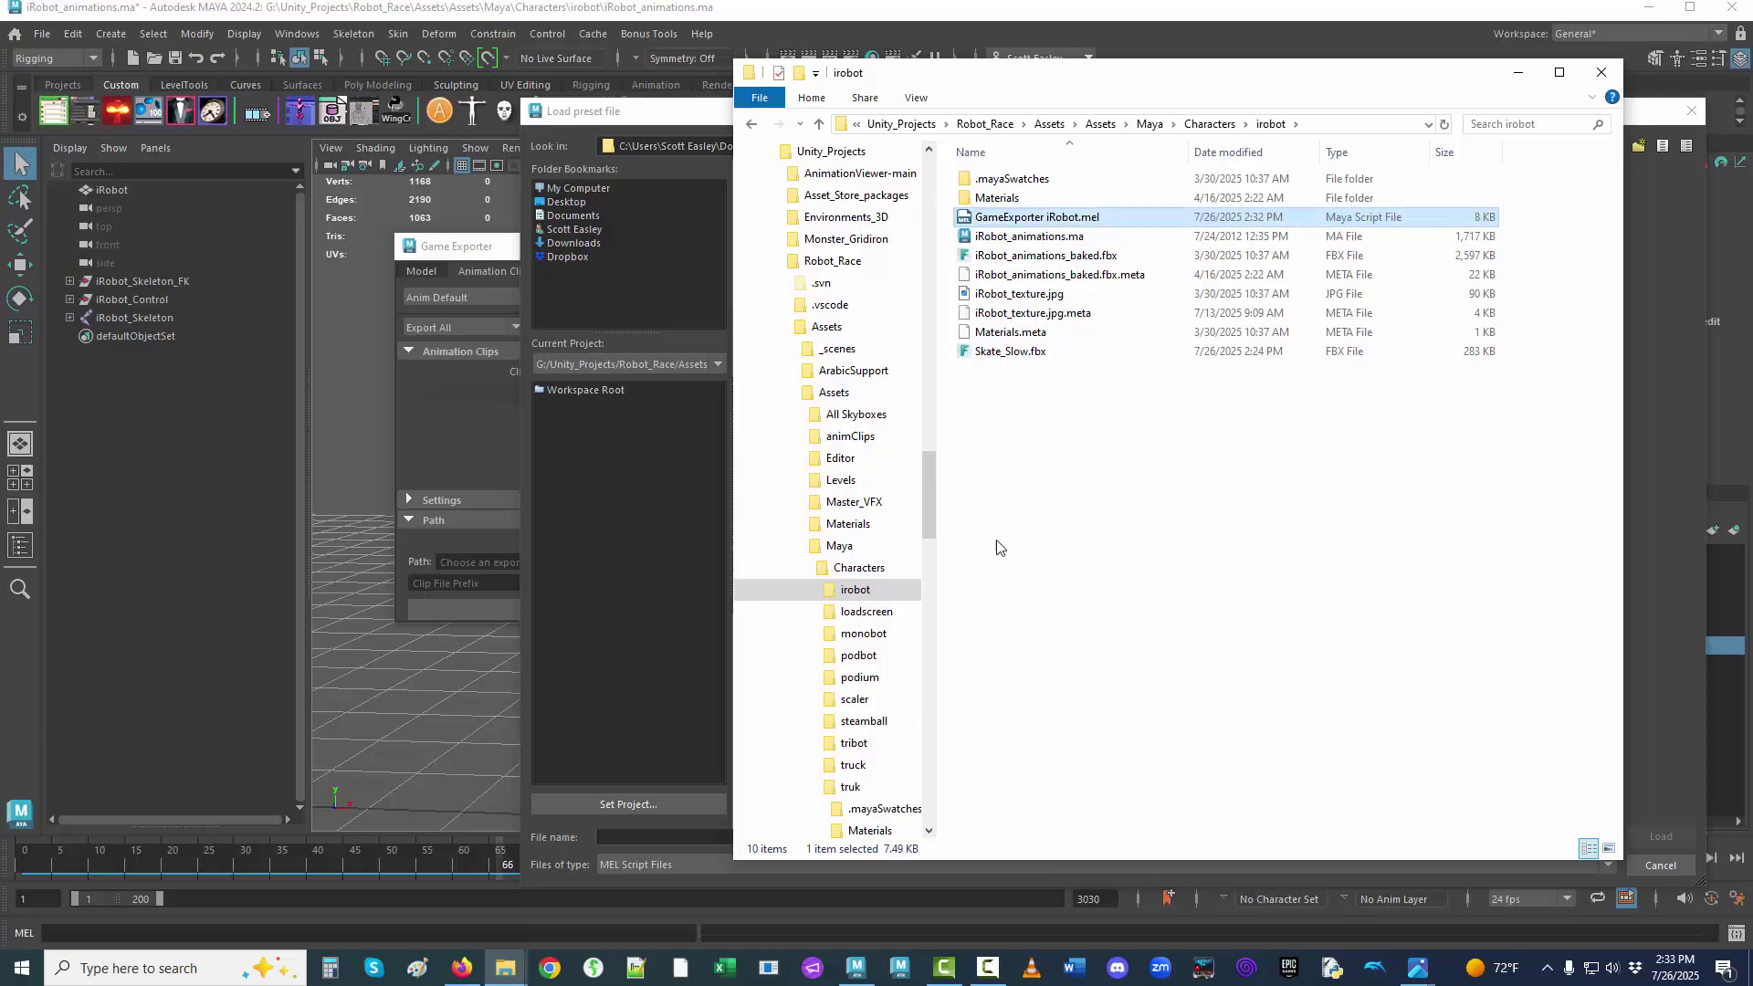
Back in Maya, go to the copied irobot folder path and load the preset "GameExporter iRobot.mel" into the Game Exporter.
{"action": "left_click", "coordinate": [674, 593]}
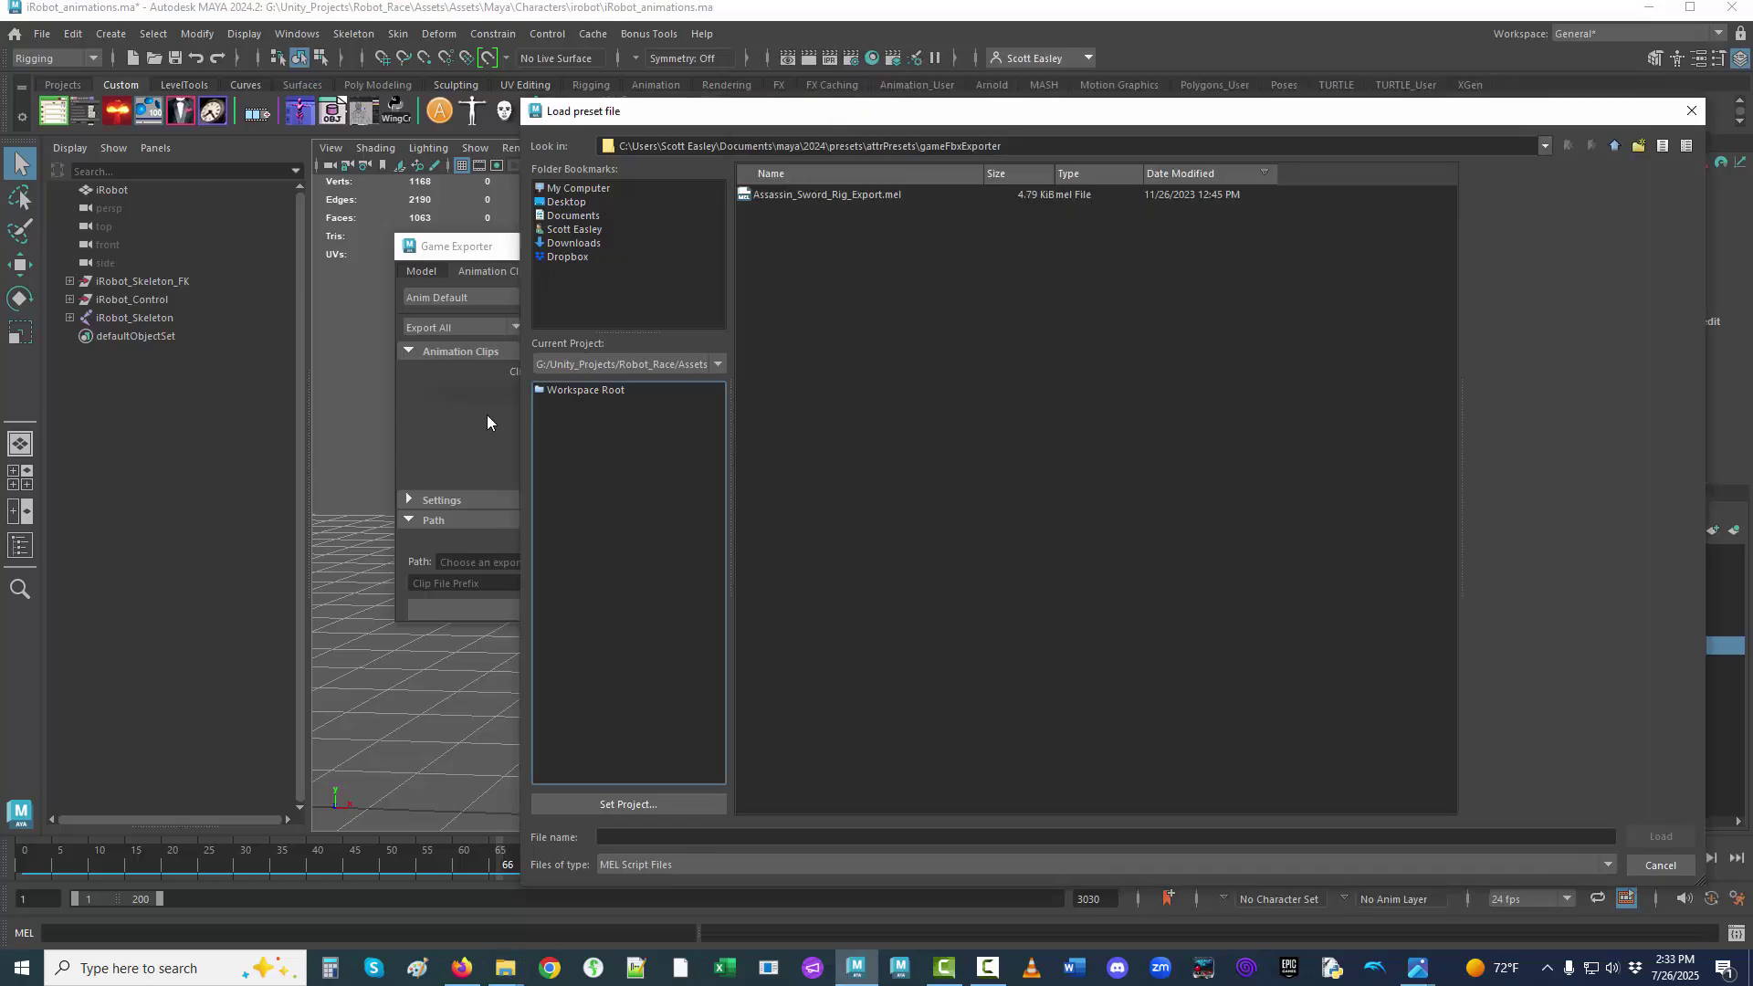
{"action": "left_click", "coordinate": [717, 838]}
{"action": "key", "text": "ctrl+v"}
{"action": "key", "text": "Return"}
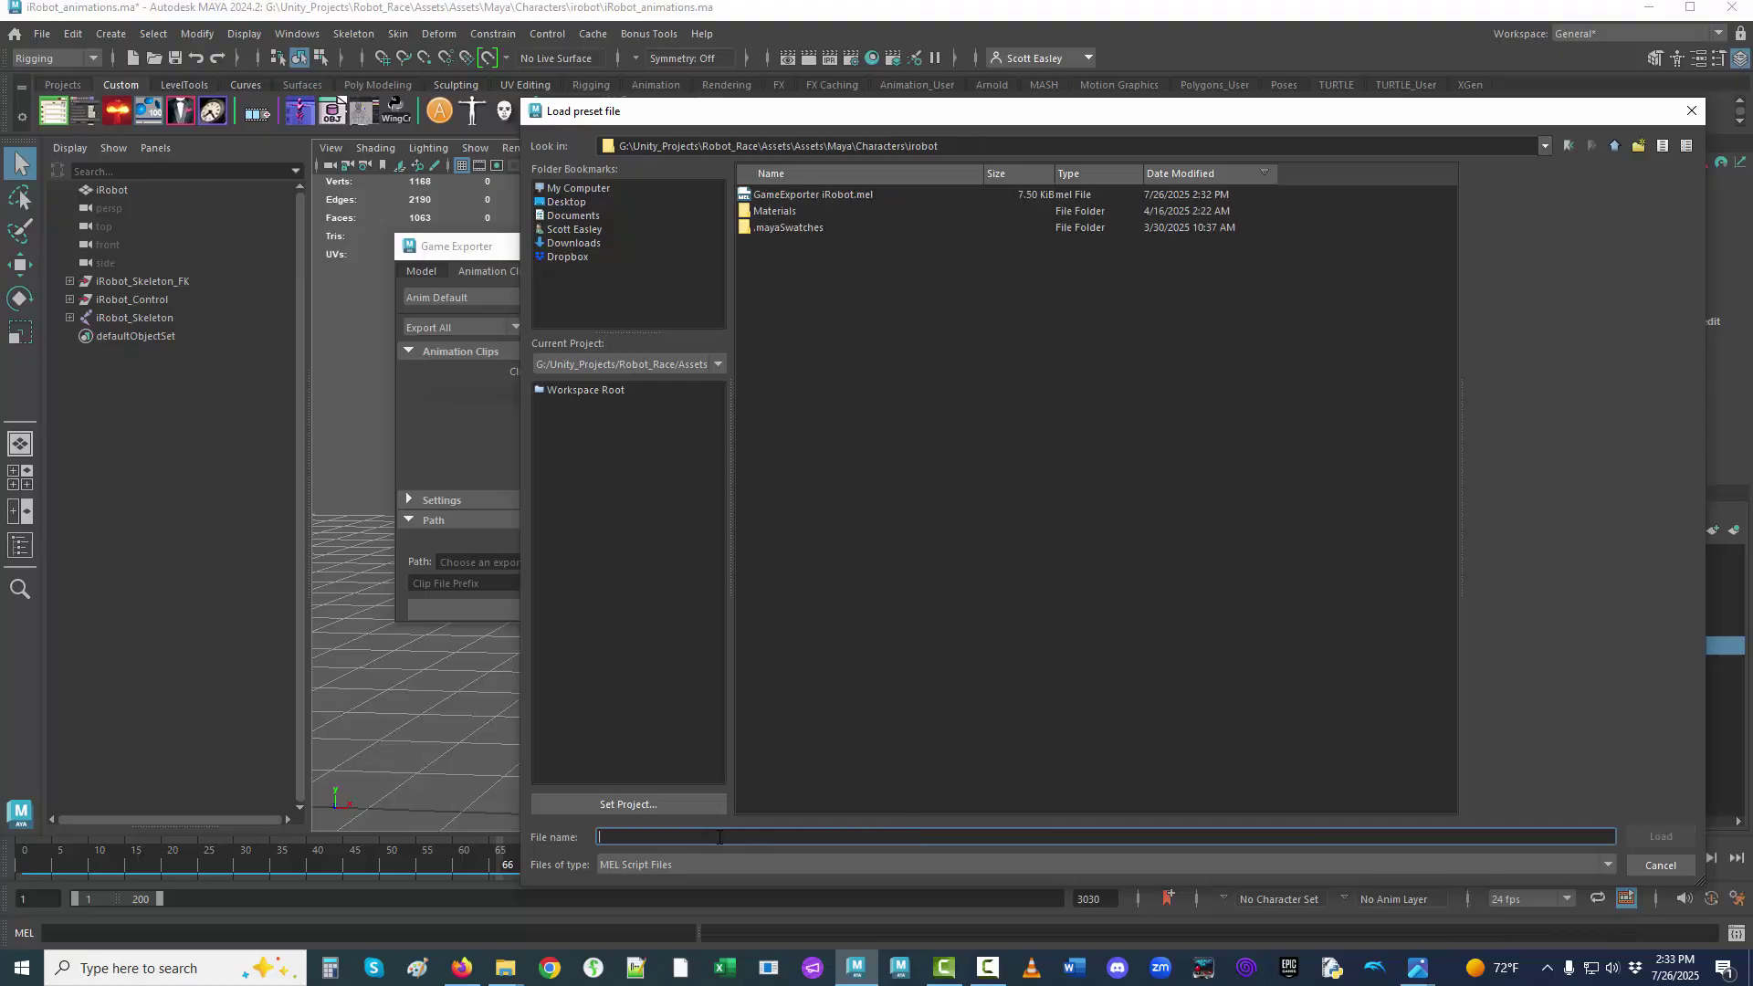
{"action": "left_click", "coordinate": [819, 193]}
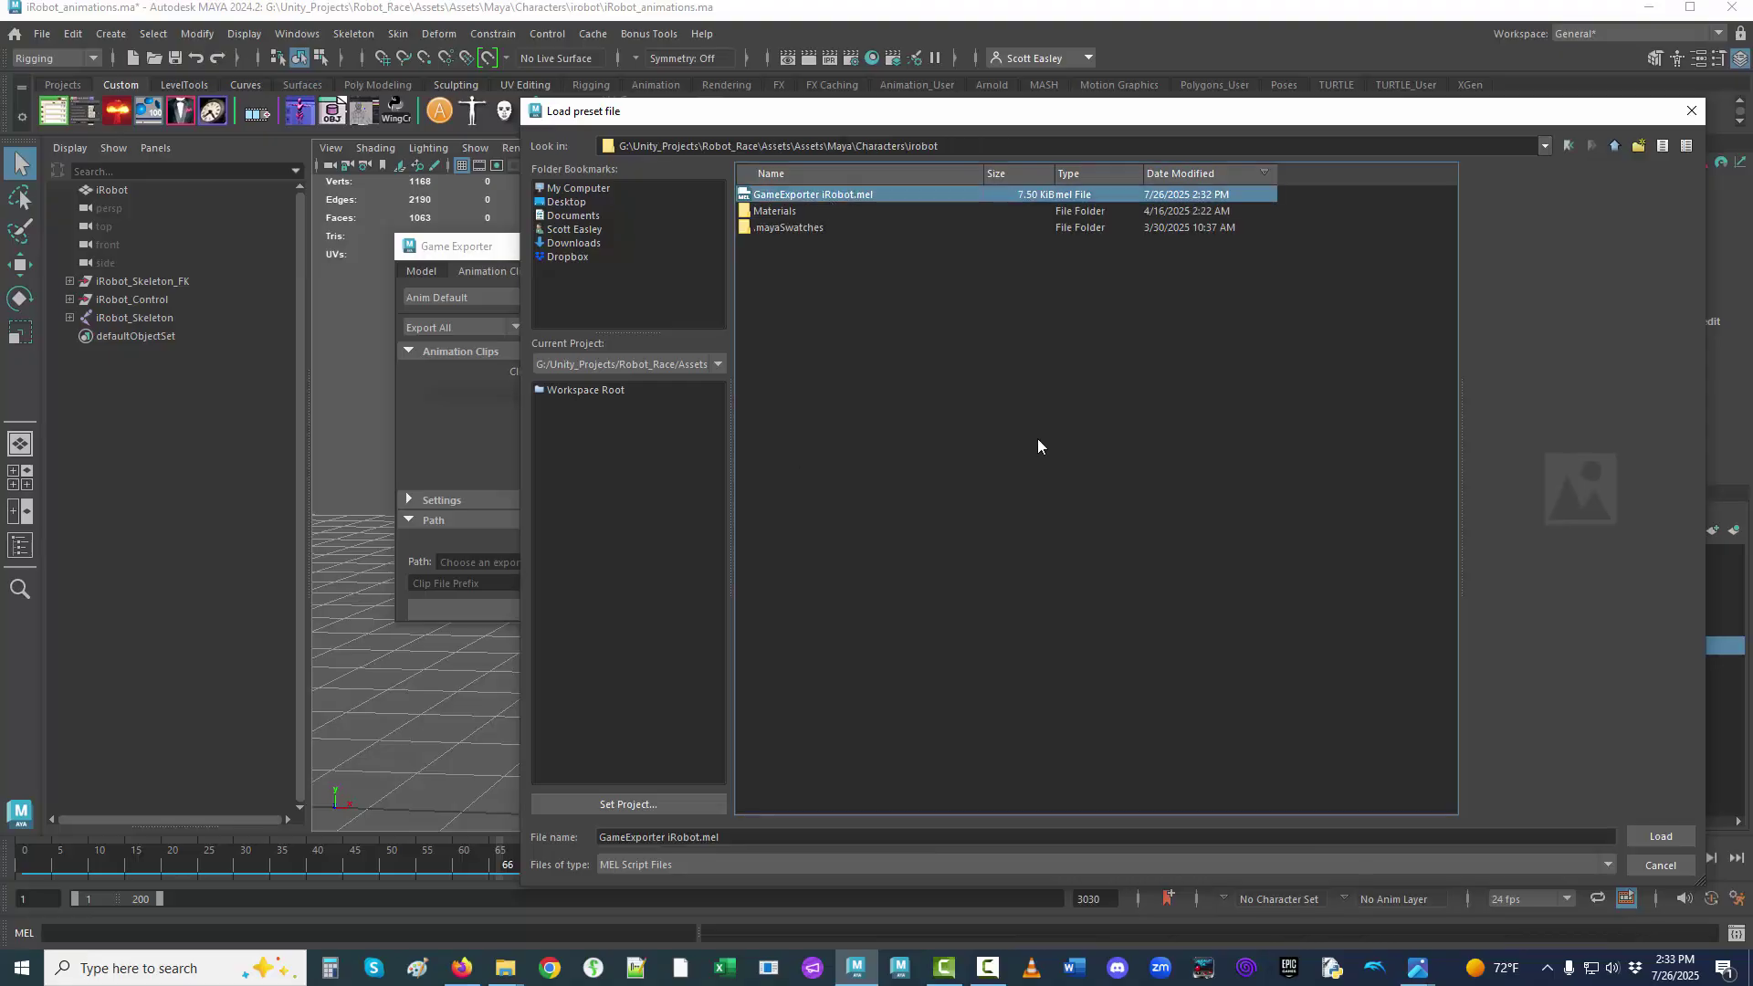
{"action": "left_click", "coordinate": [1646, 840]}
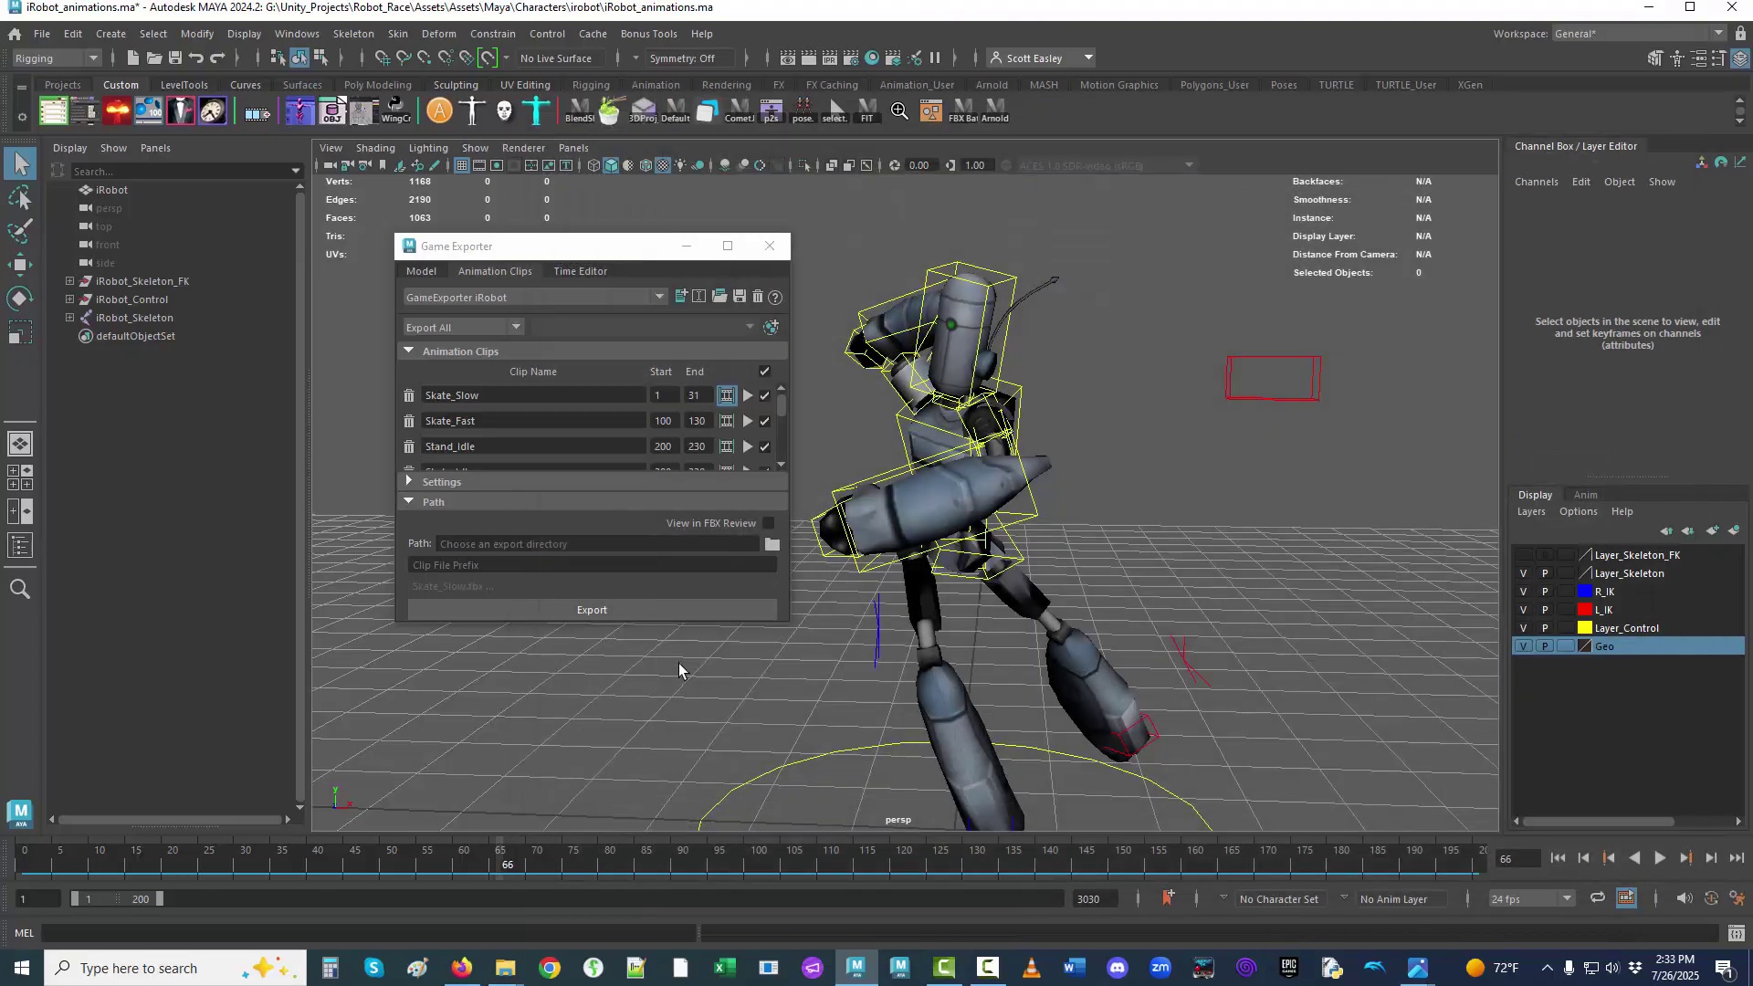
Heighten the Game Exporter window to show more of the clip list, and move it clear of the robot.
{"action": "left_click_drag", "start_coordinate": [652, 625], "coordinate": [652, 833]}
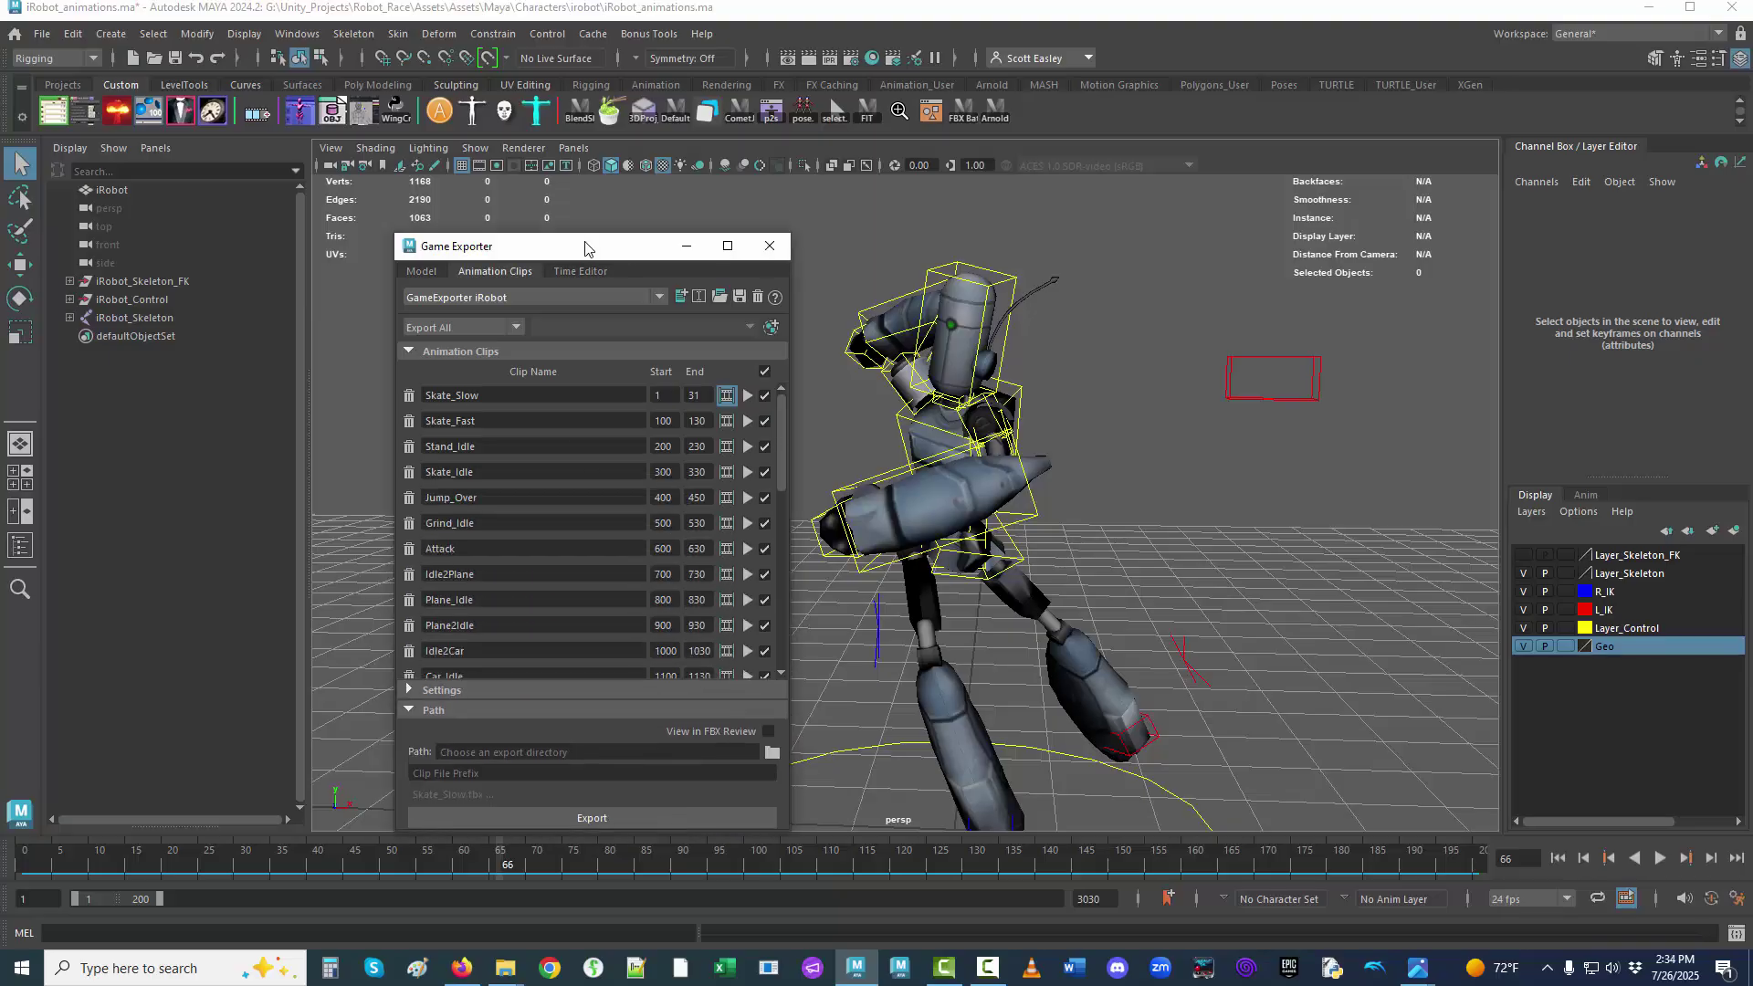
{"action": "left_click_drag", "start_coordinate": [589, 249], "coordinate": [1322, 119]}
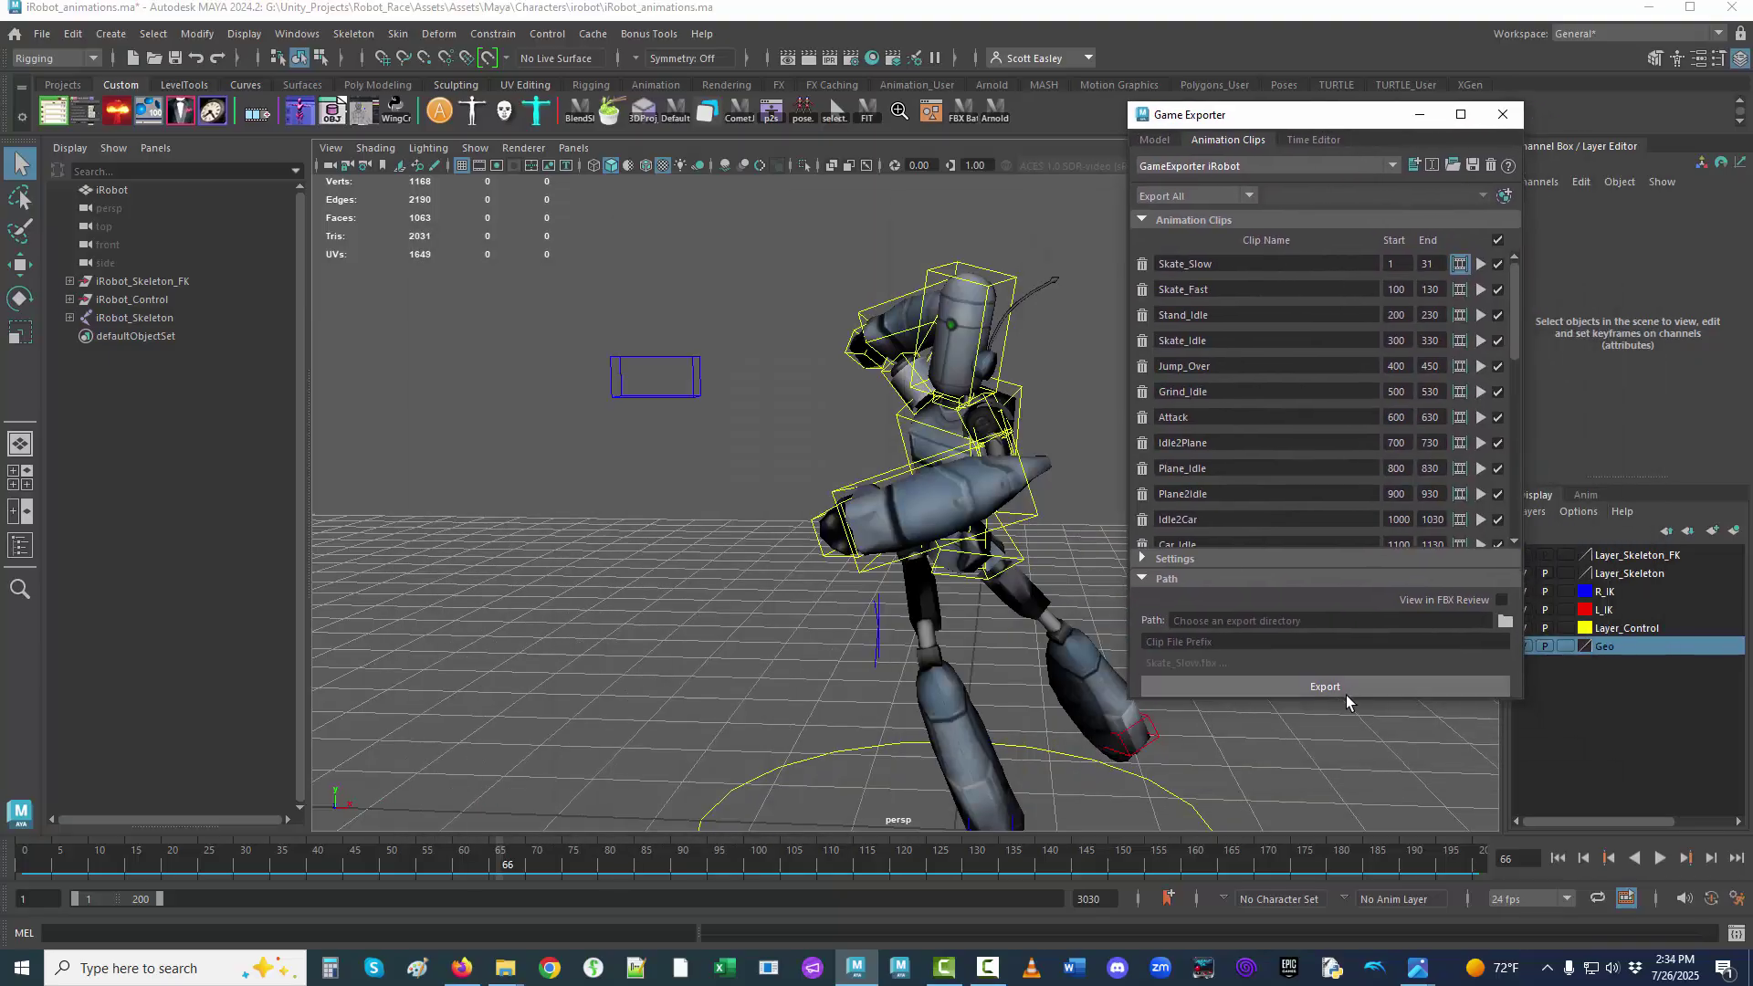
{"action": "left_click_drag", "start_coordinate": [1347, 700], "coordinate": [1347, 832]}
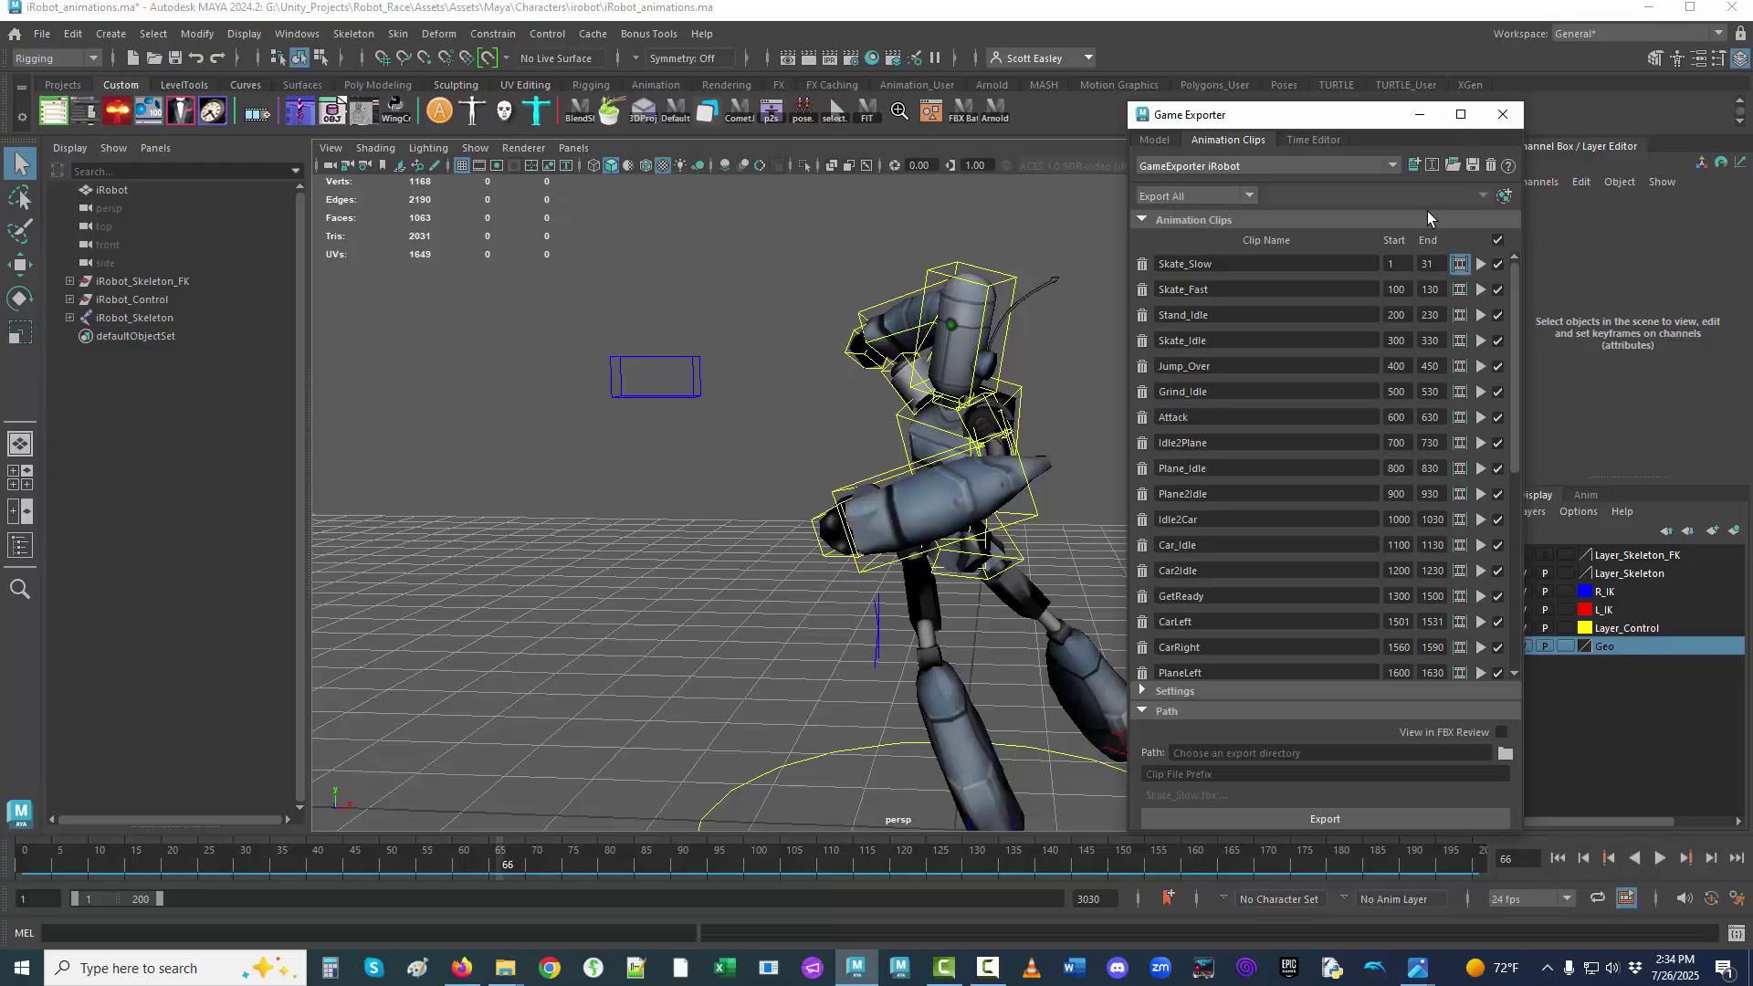
{"action": "left_click_drag", "start_coordinate": [1301, 125], "coordinate": [1274, 125]}
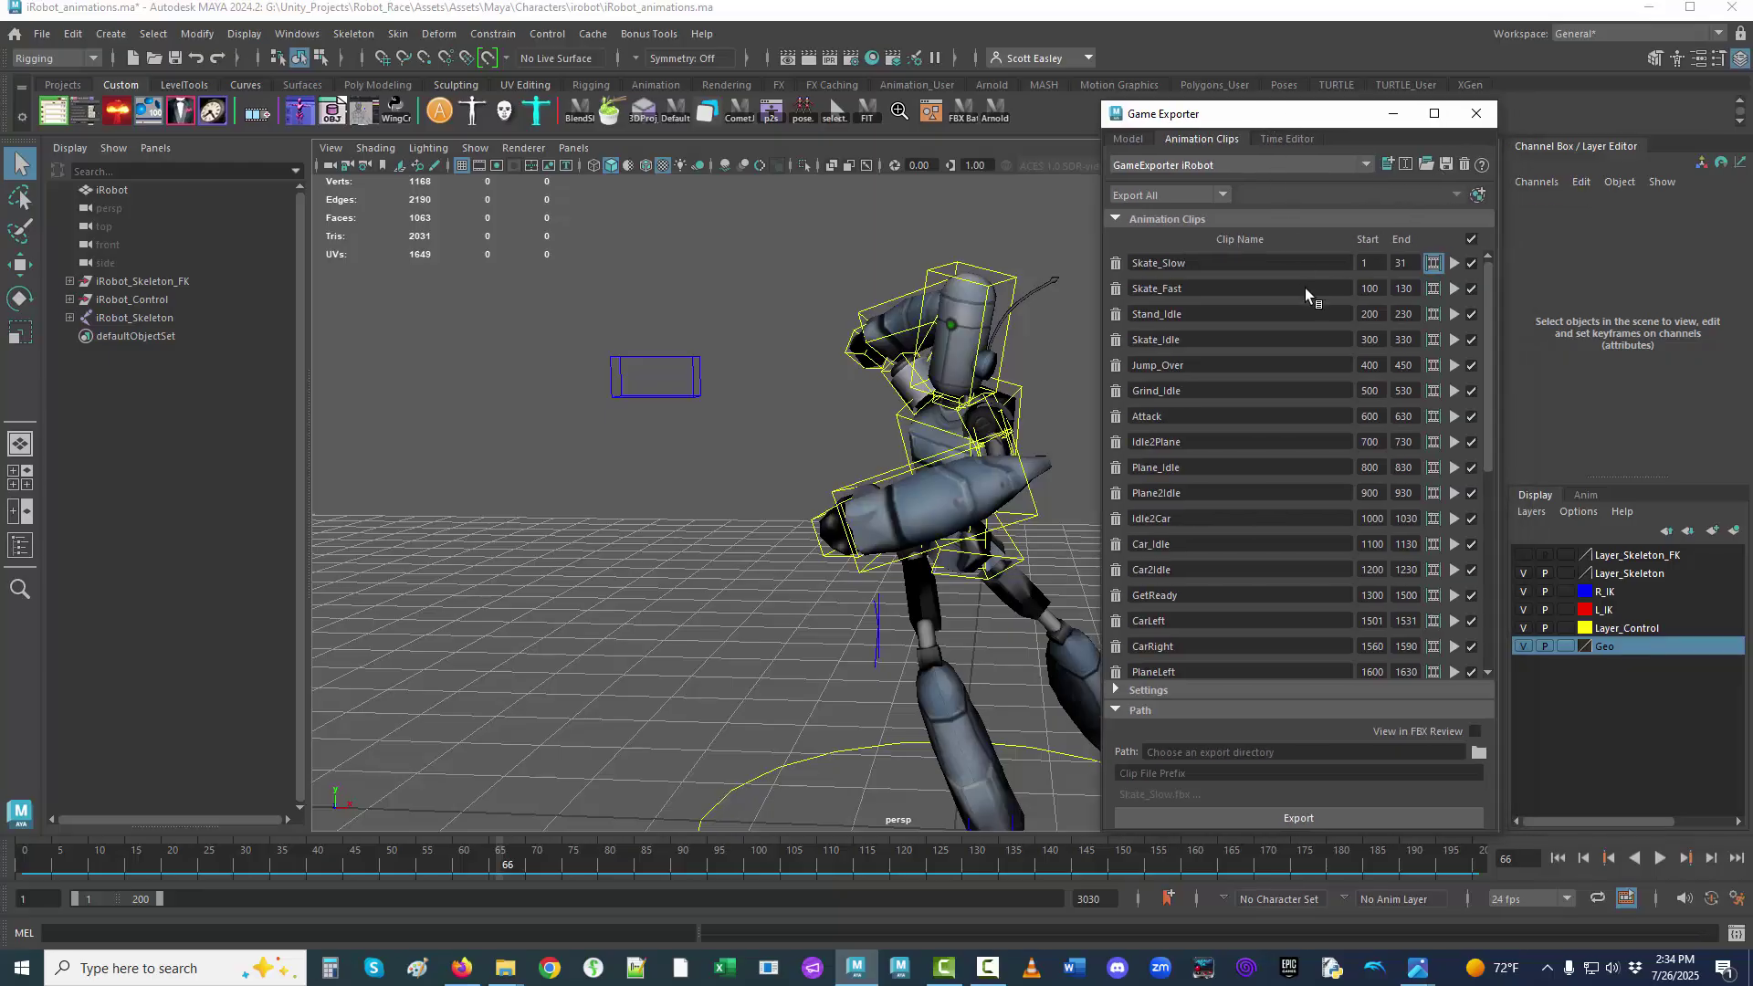
Exclude all animation clips from the export except Skate_Slow.
{"action": "left_click", "coordinate": [1472, 240]}
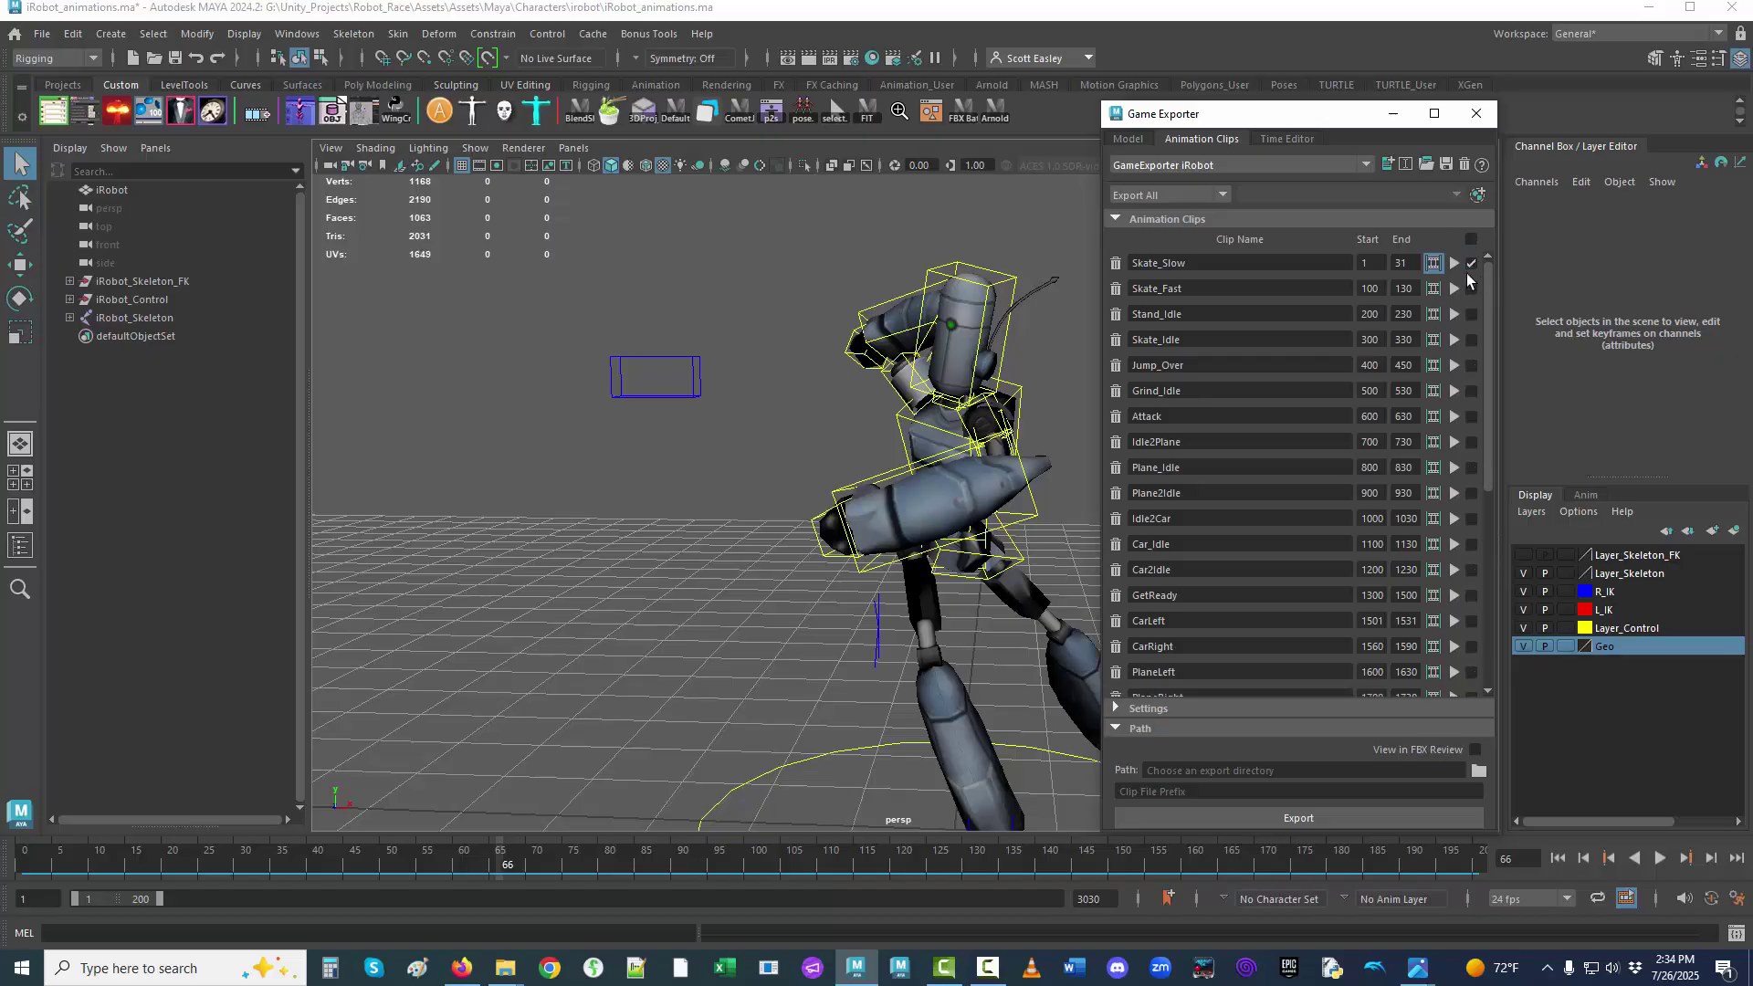
{"action": "middle_click_drag", "start_coordinate": [950, 643], "coordinate": [657, 633], "text": "alt"}
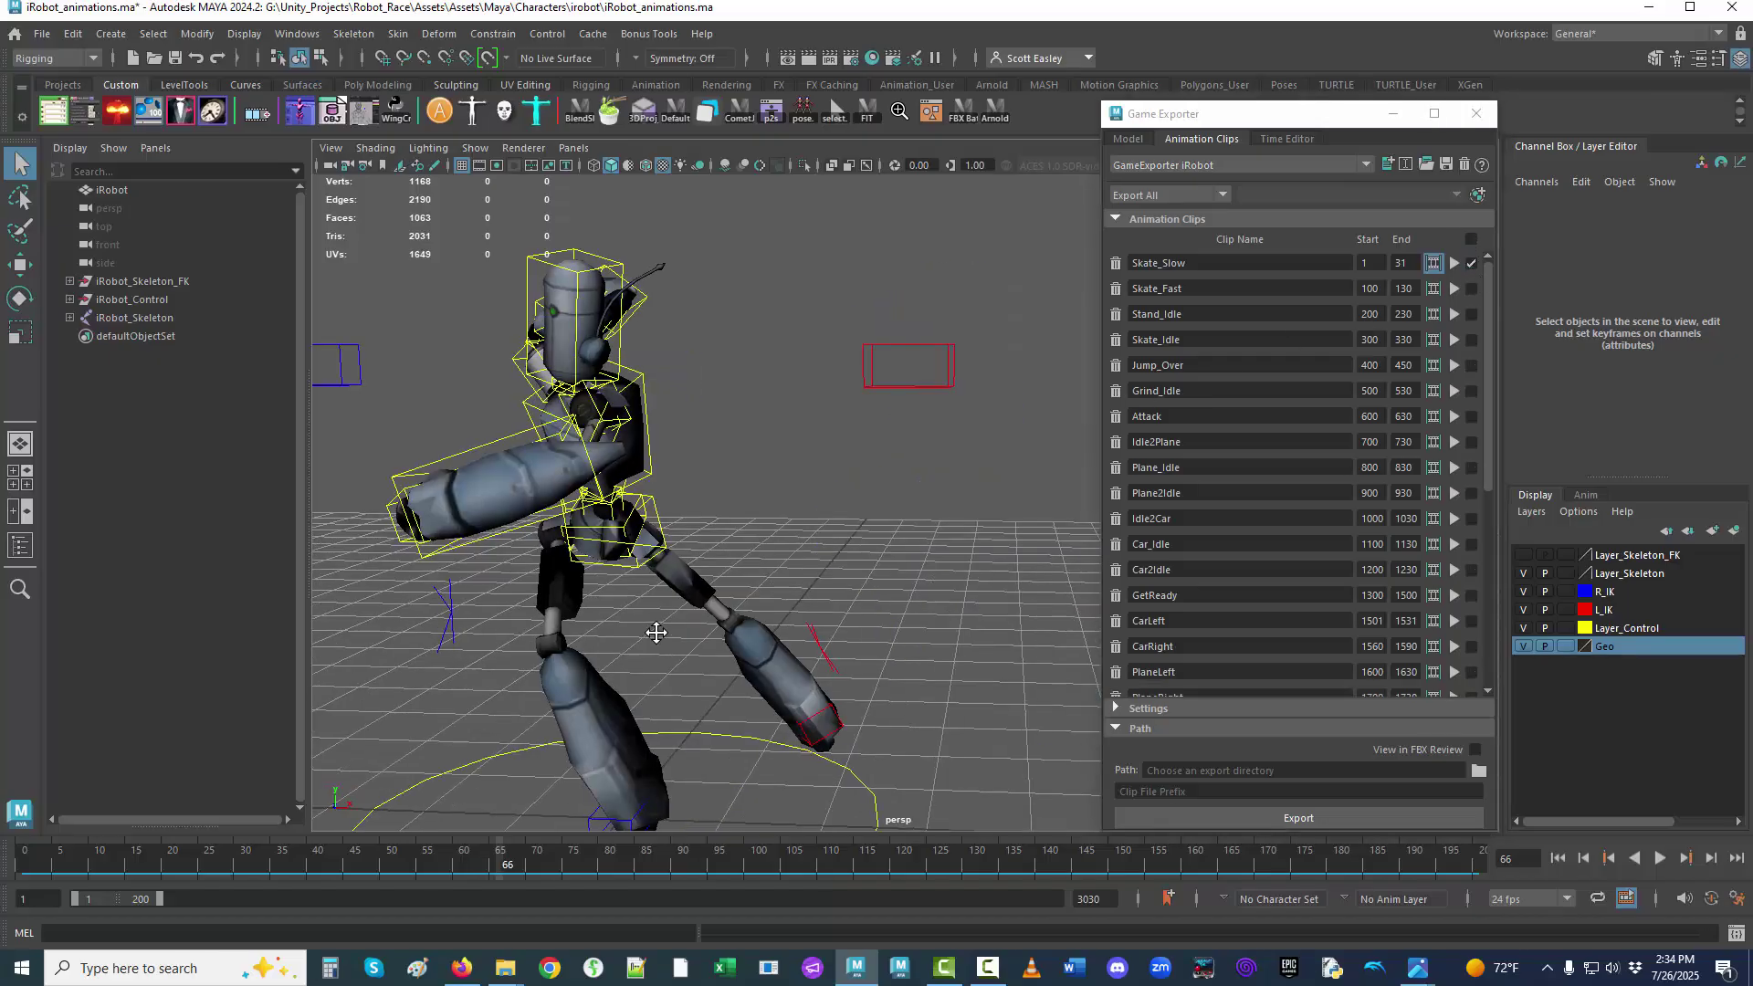
Set the Game Exporter's export directory to Maya\Characters\irobot and copy the full folder path while browsing there.
{"action": "left_click_drag", "start_coordinate": [656, 633], "coordinate": [891, 663], "text": "alt"}
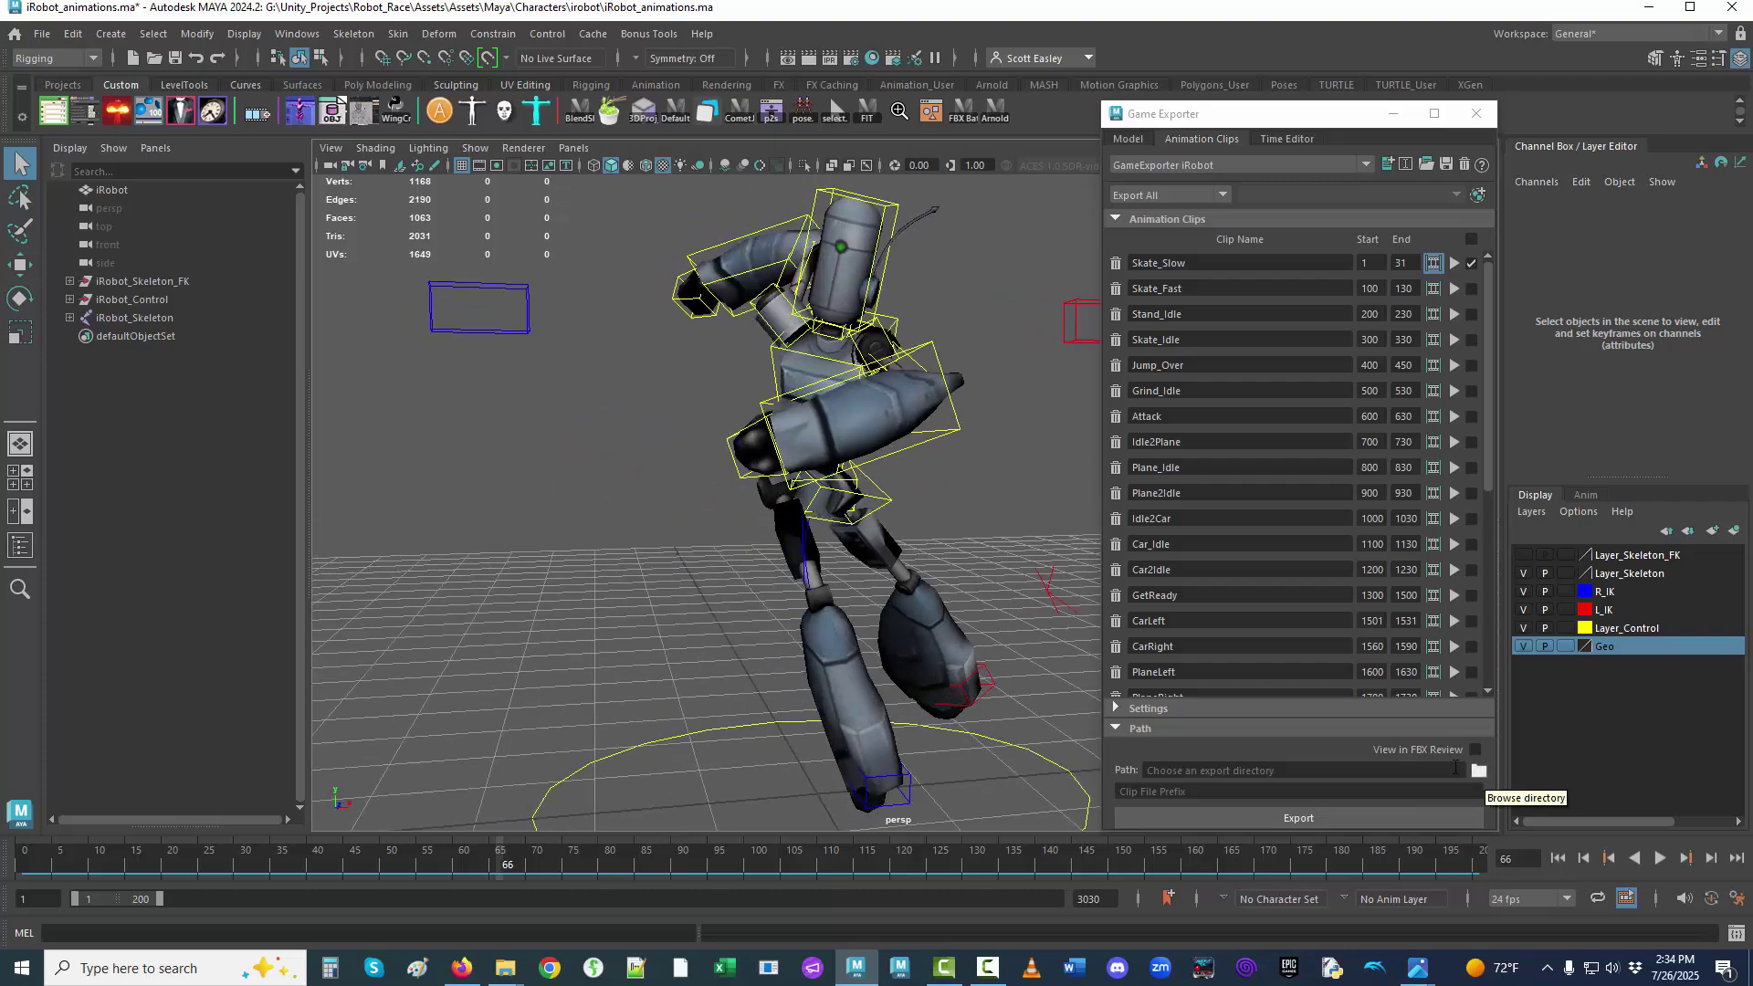
{"action": "left_click", "coordinate": [1137, 729]}
{"action": "left_click", "coordinate": [1146, 818]}
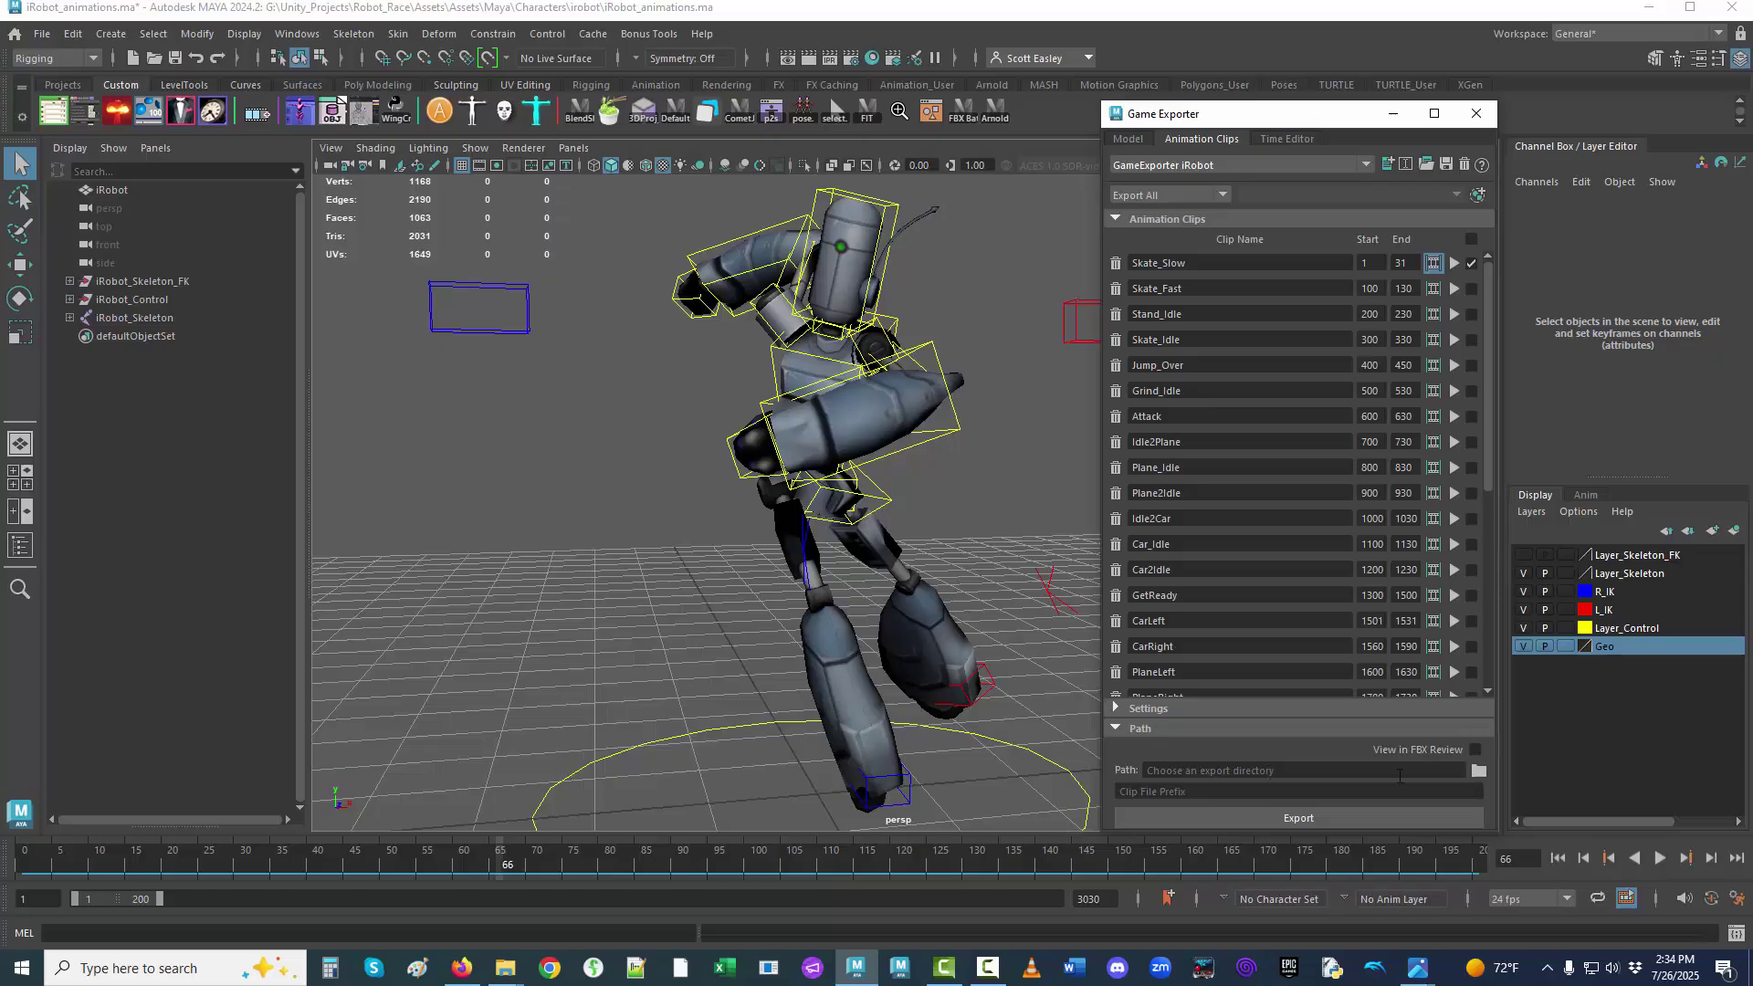
{"action": "left_click", "coordinate": [1478, 771]}
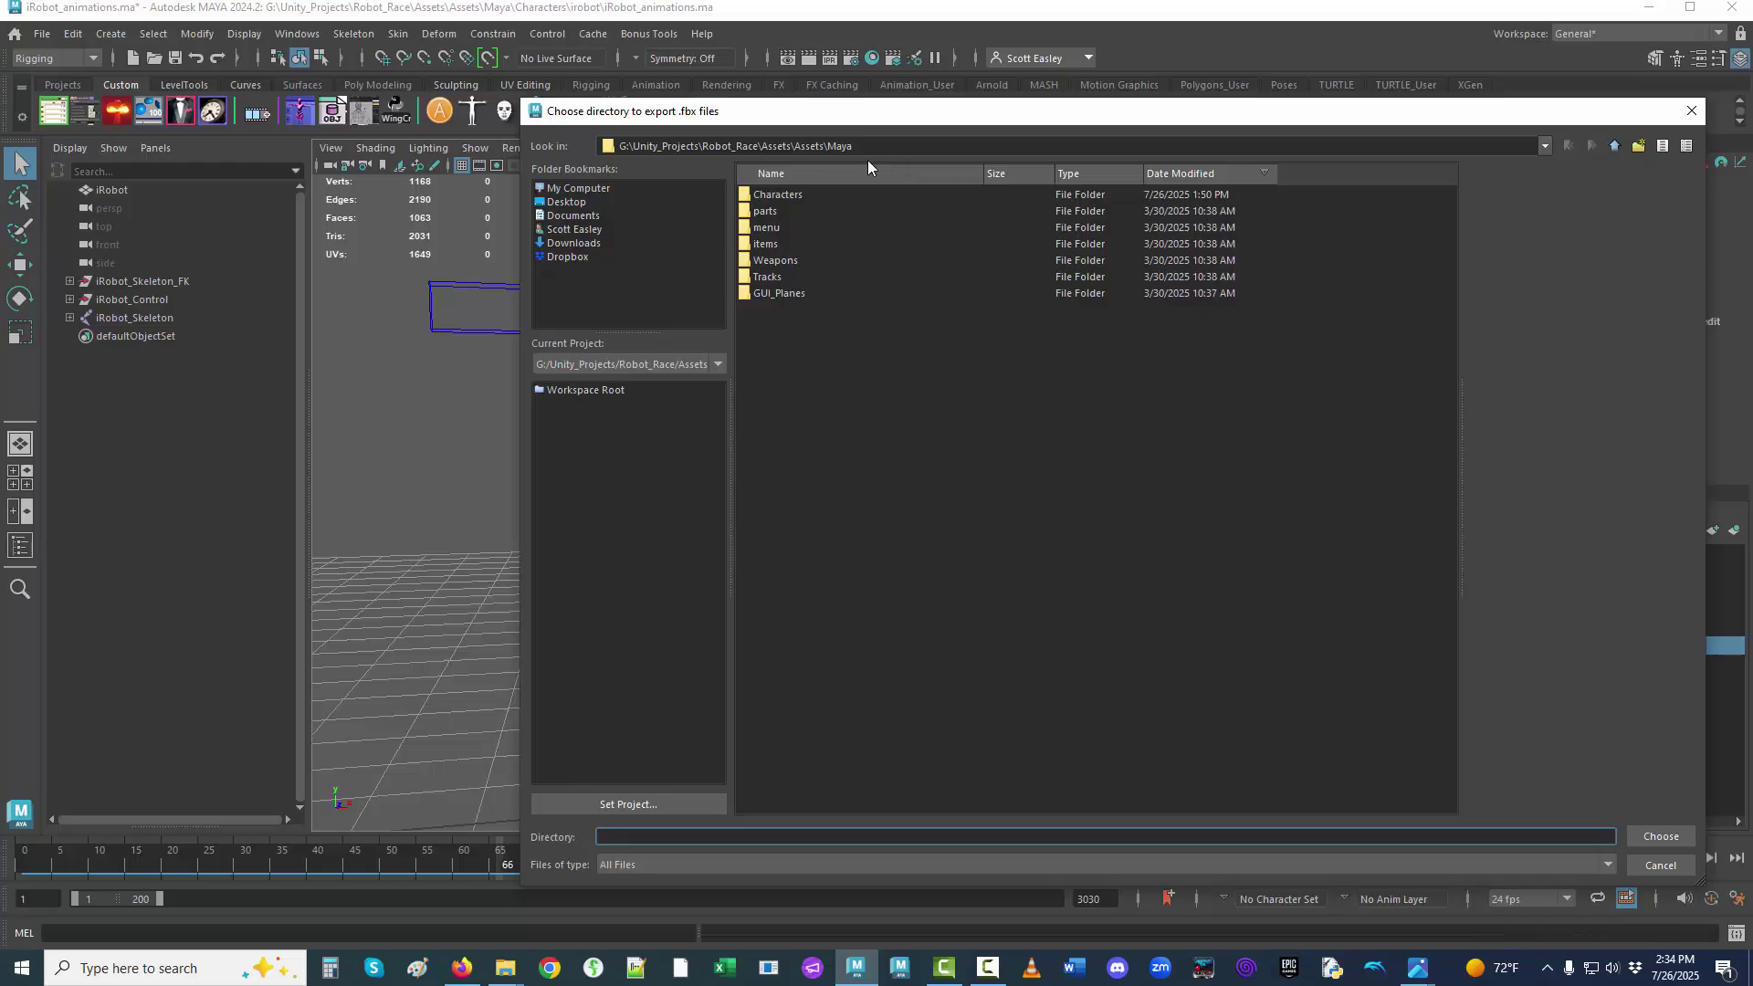
{"action": "double_click", "coordinate": [787, 199]}
{"action": "double_click", "coordinate": [787, 199]}
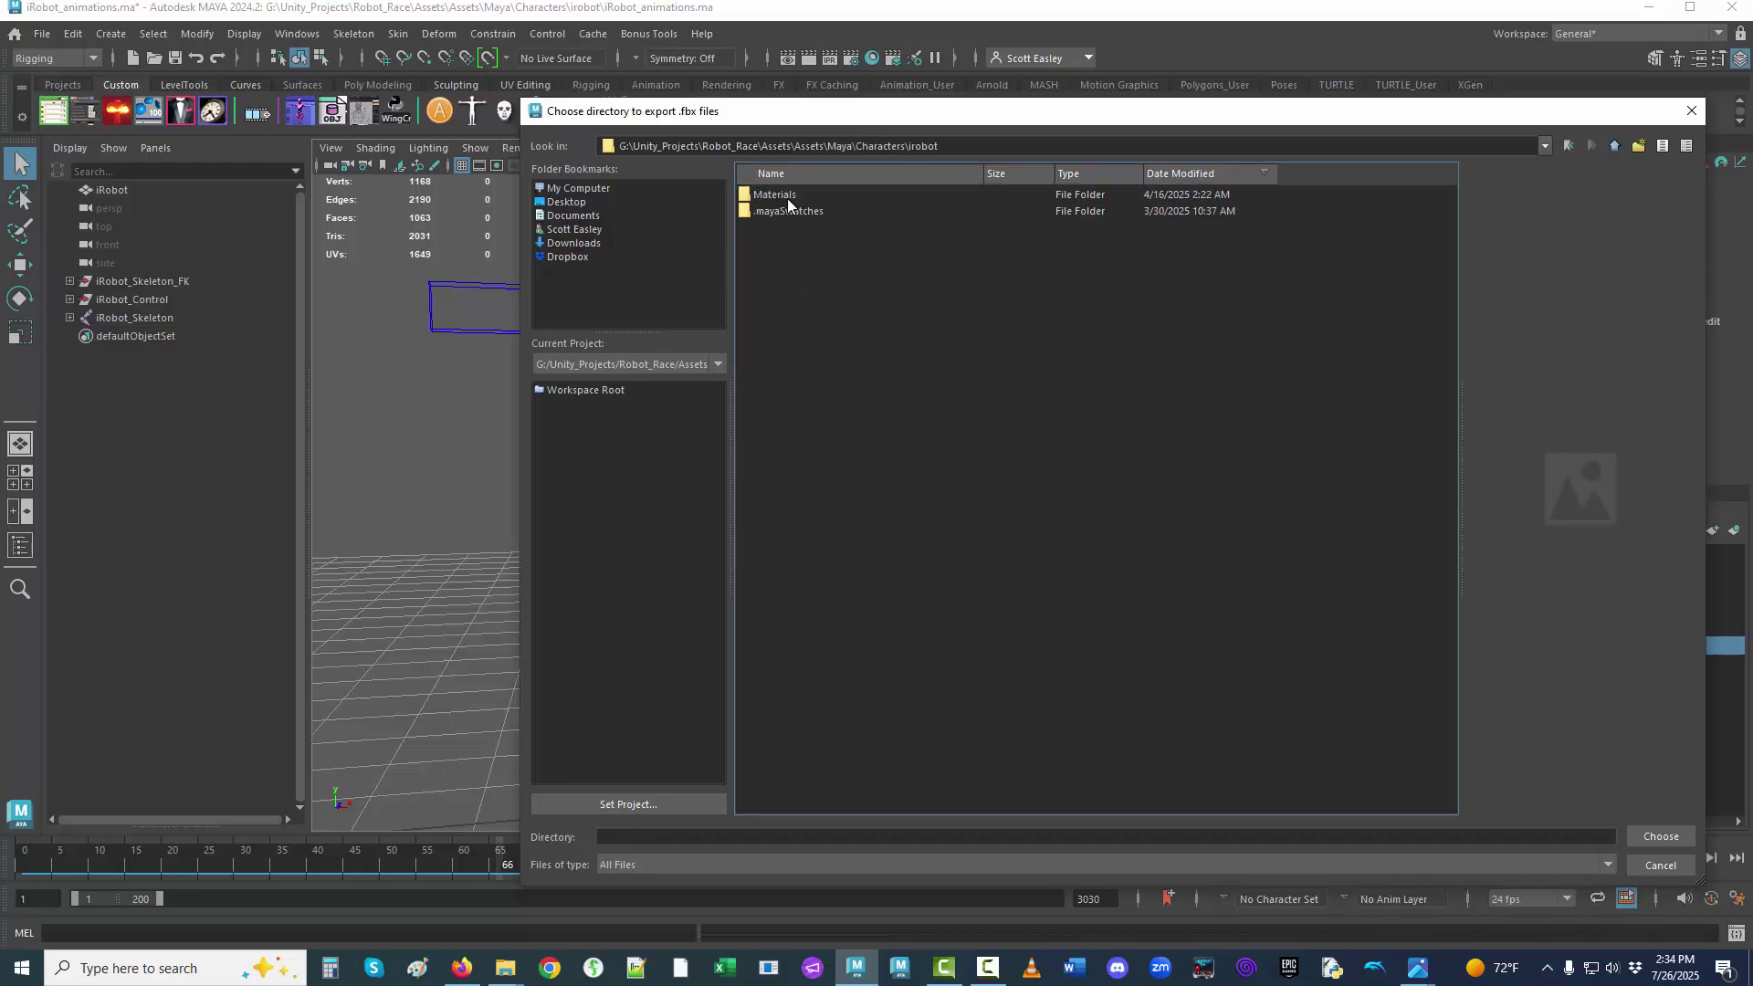
{"action": "left_click", "coordinate": [987, 147]}
{"action": "triple_click", "coordinate": [987, 147]}
{"action": "key", "text": "ctrl+c"}
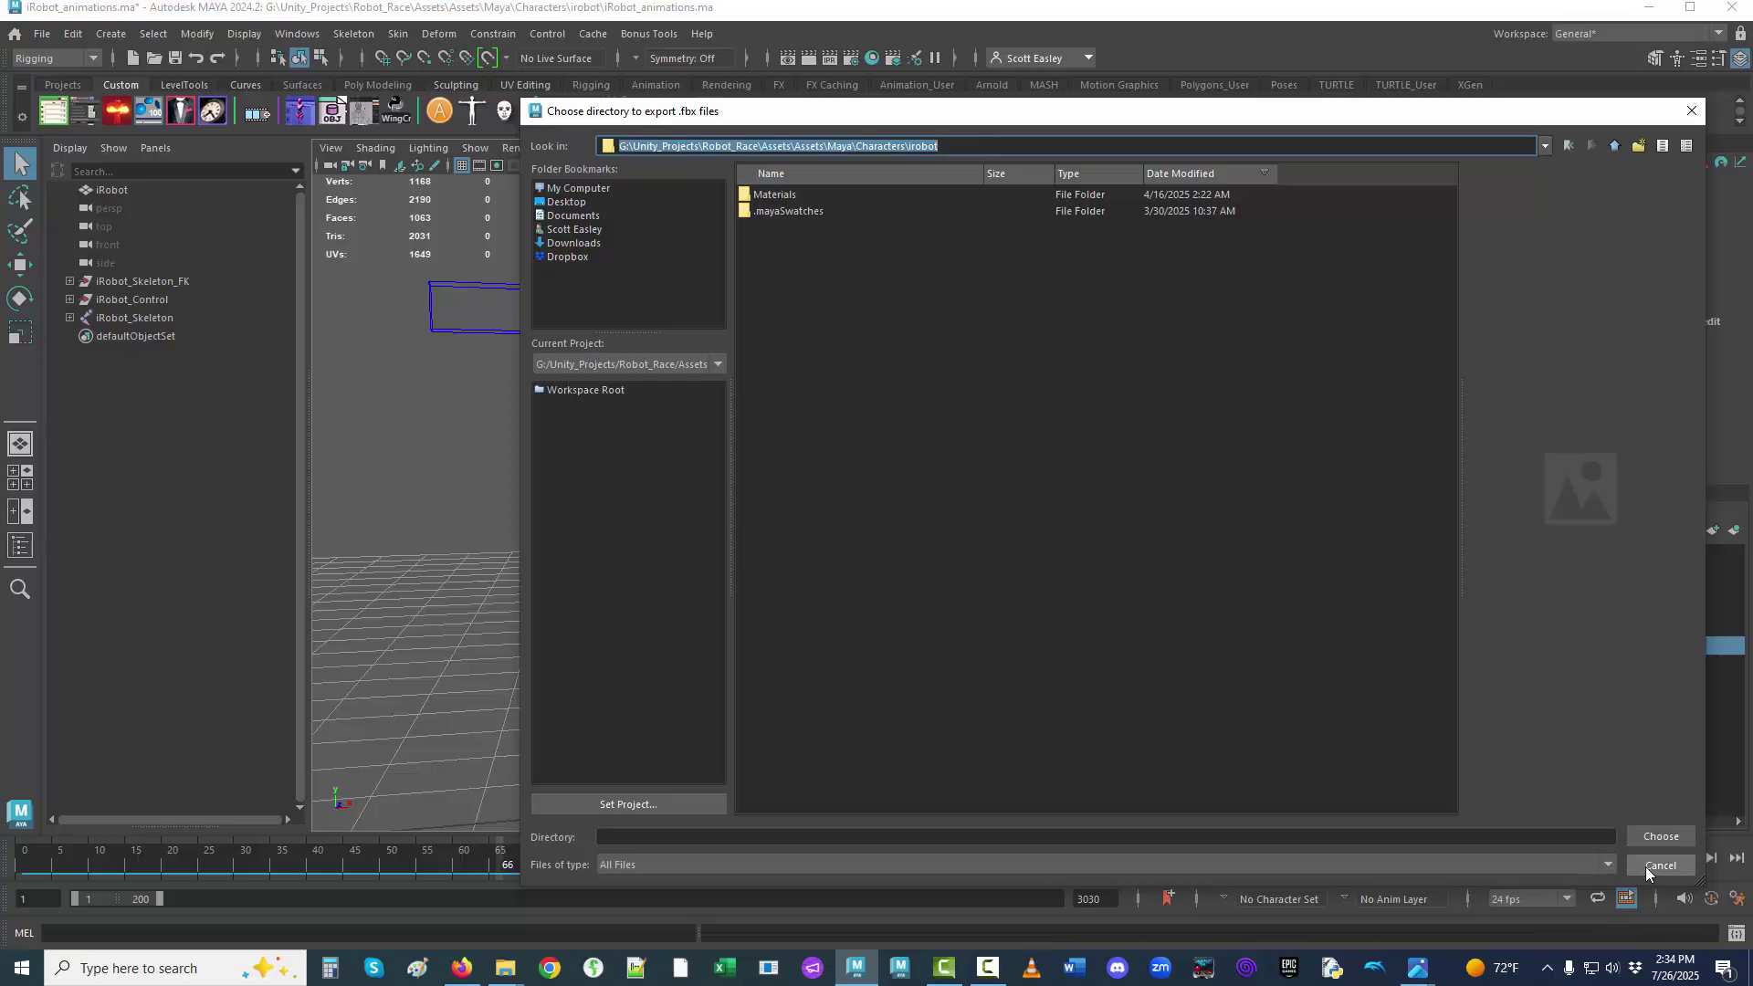
{"action": "left_click", "coordinate": [1661, 837]}
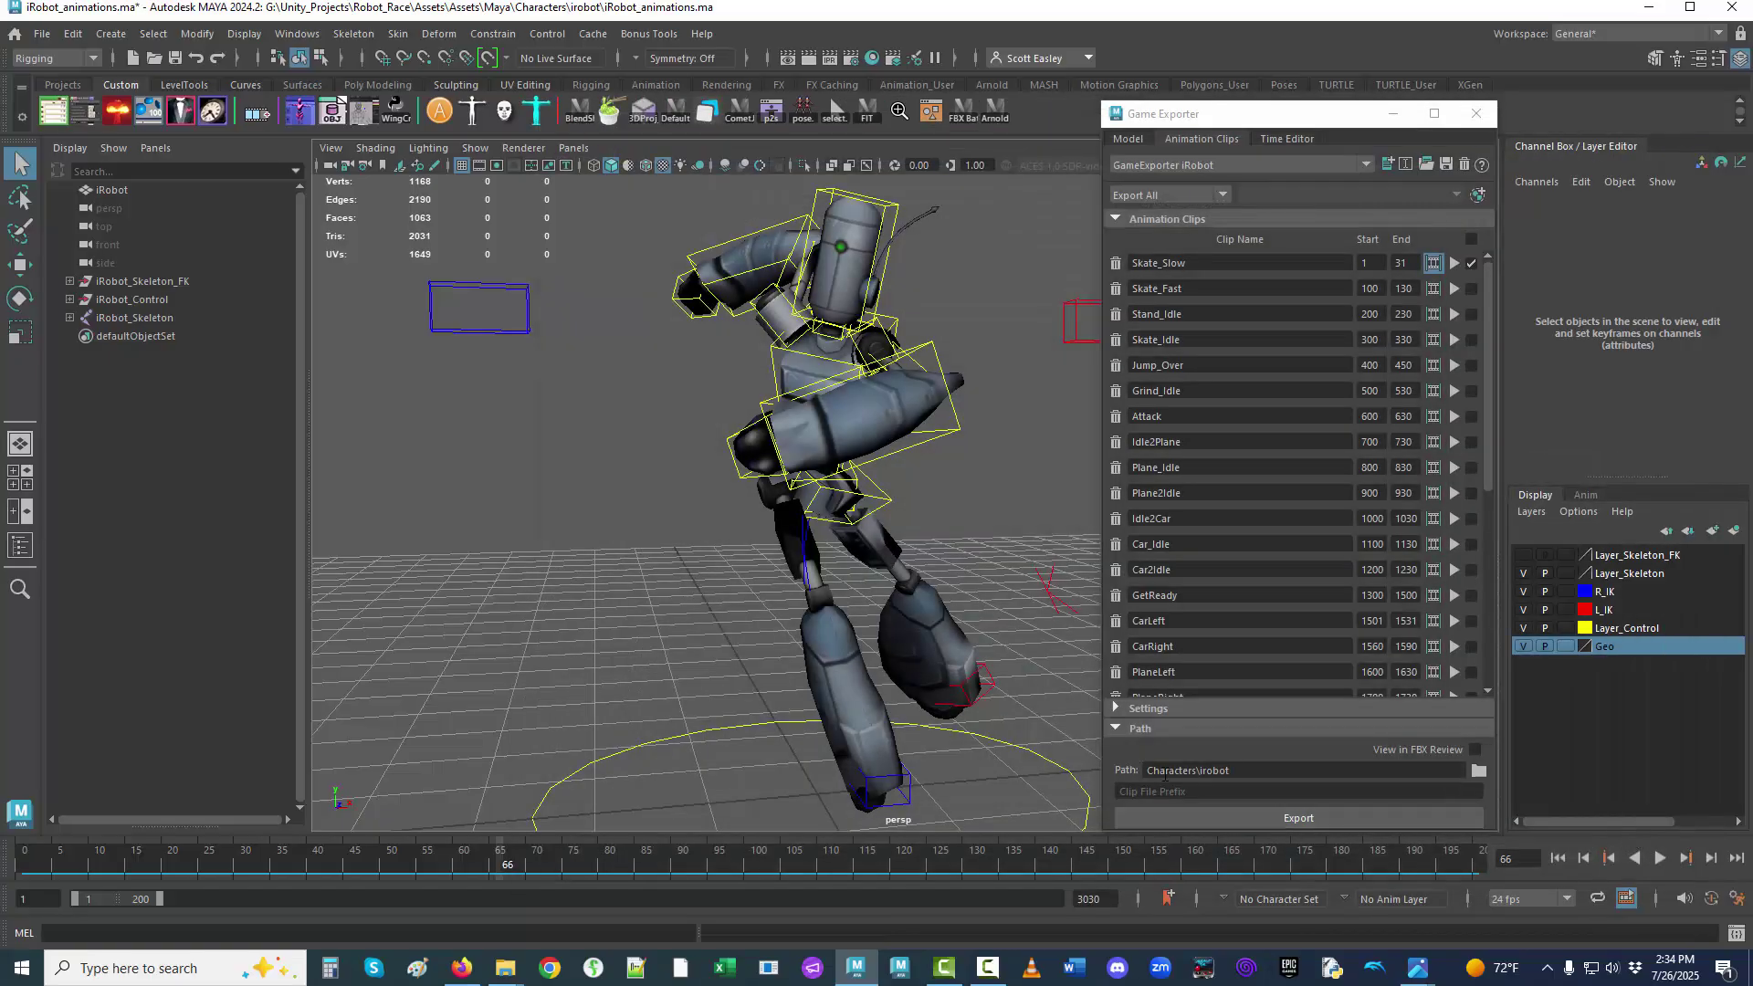
Try to replace the relative export path with the full path G:\Unity_Projects\Robot_Race\Assets\Assets\Maya\Characters\irobot.
{"action": "triple_click", "coordinate": [1213, 771]}
{"action": "key", "text": "ctrl+v"}
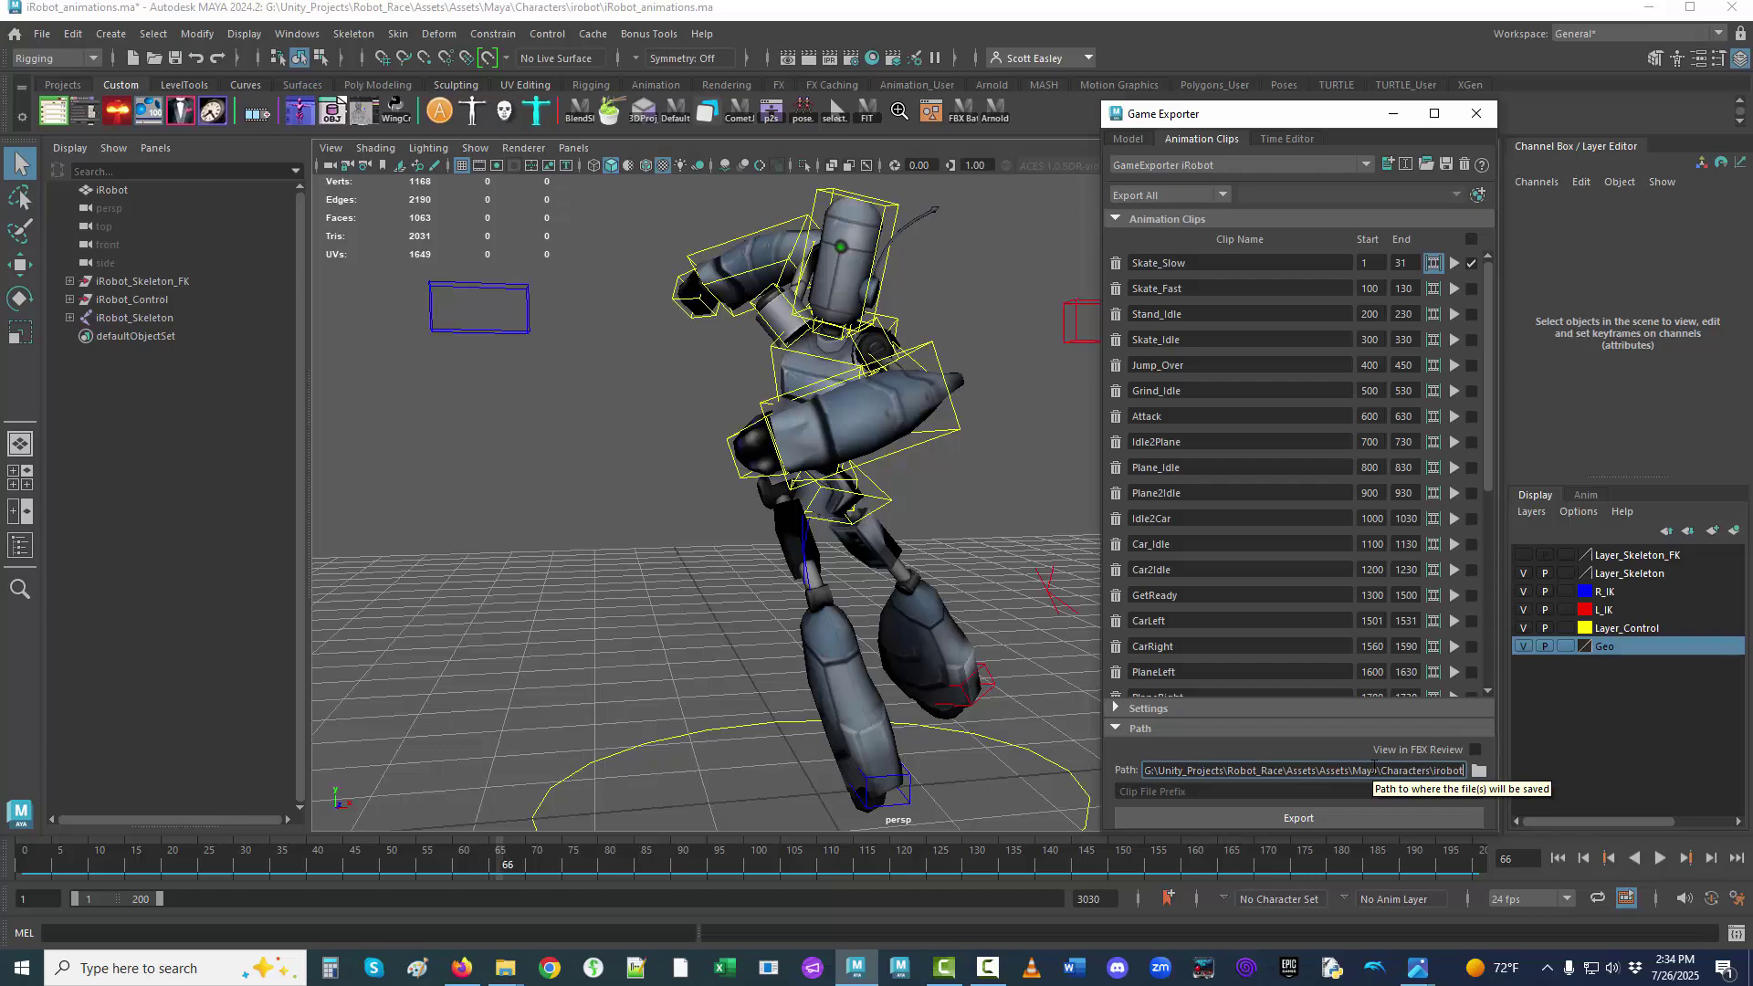
{"action": "left_click", "coordinate": [1148, 775]}
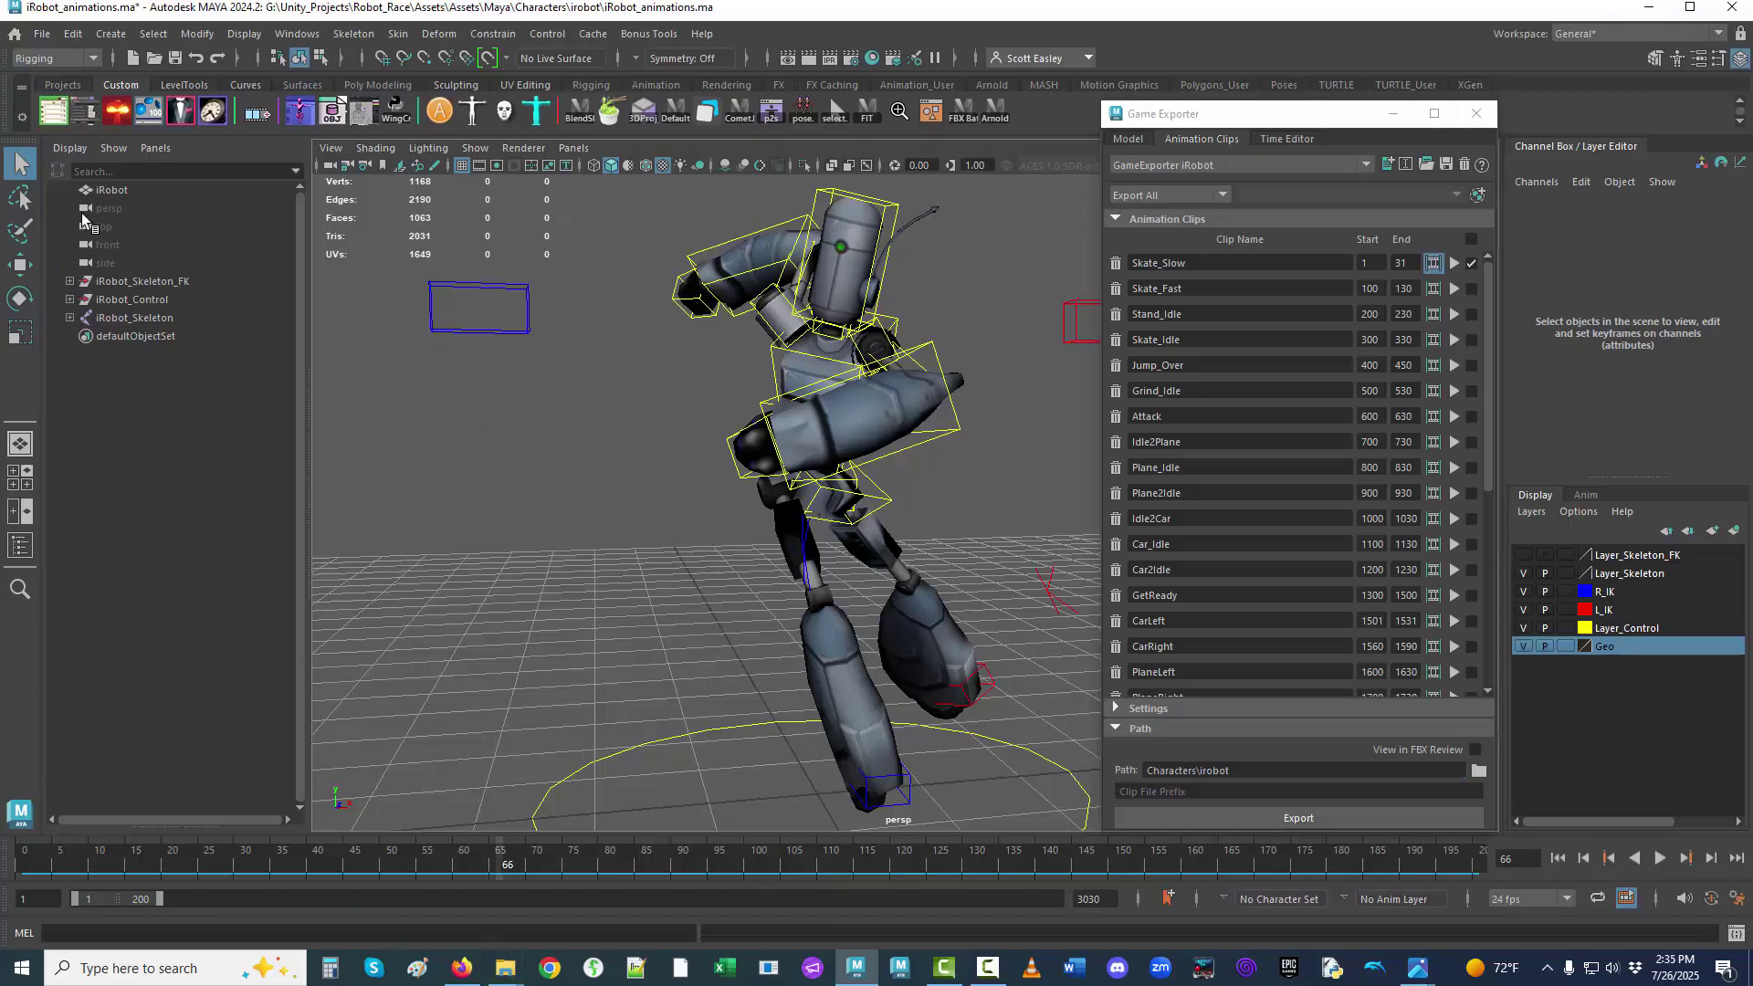
Set the Maya project to the Maya folder inside G:\Unity_Projects\Robot_Race\Assets\Assets.
{"action": "left_click", "coordinate": [42, 34]}
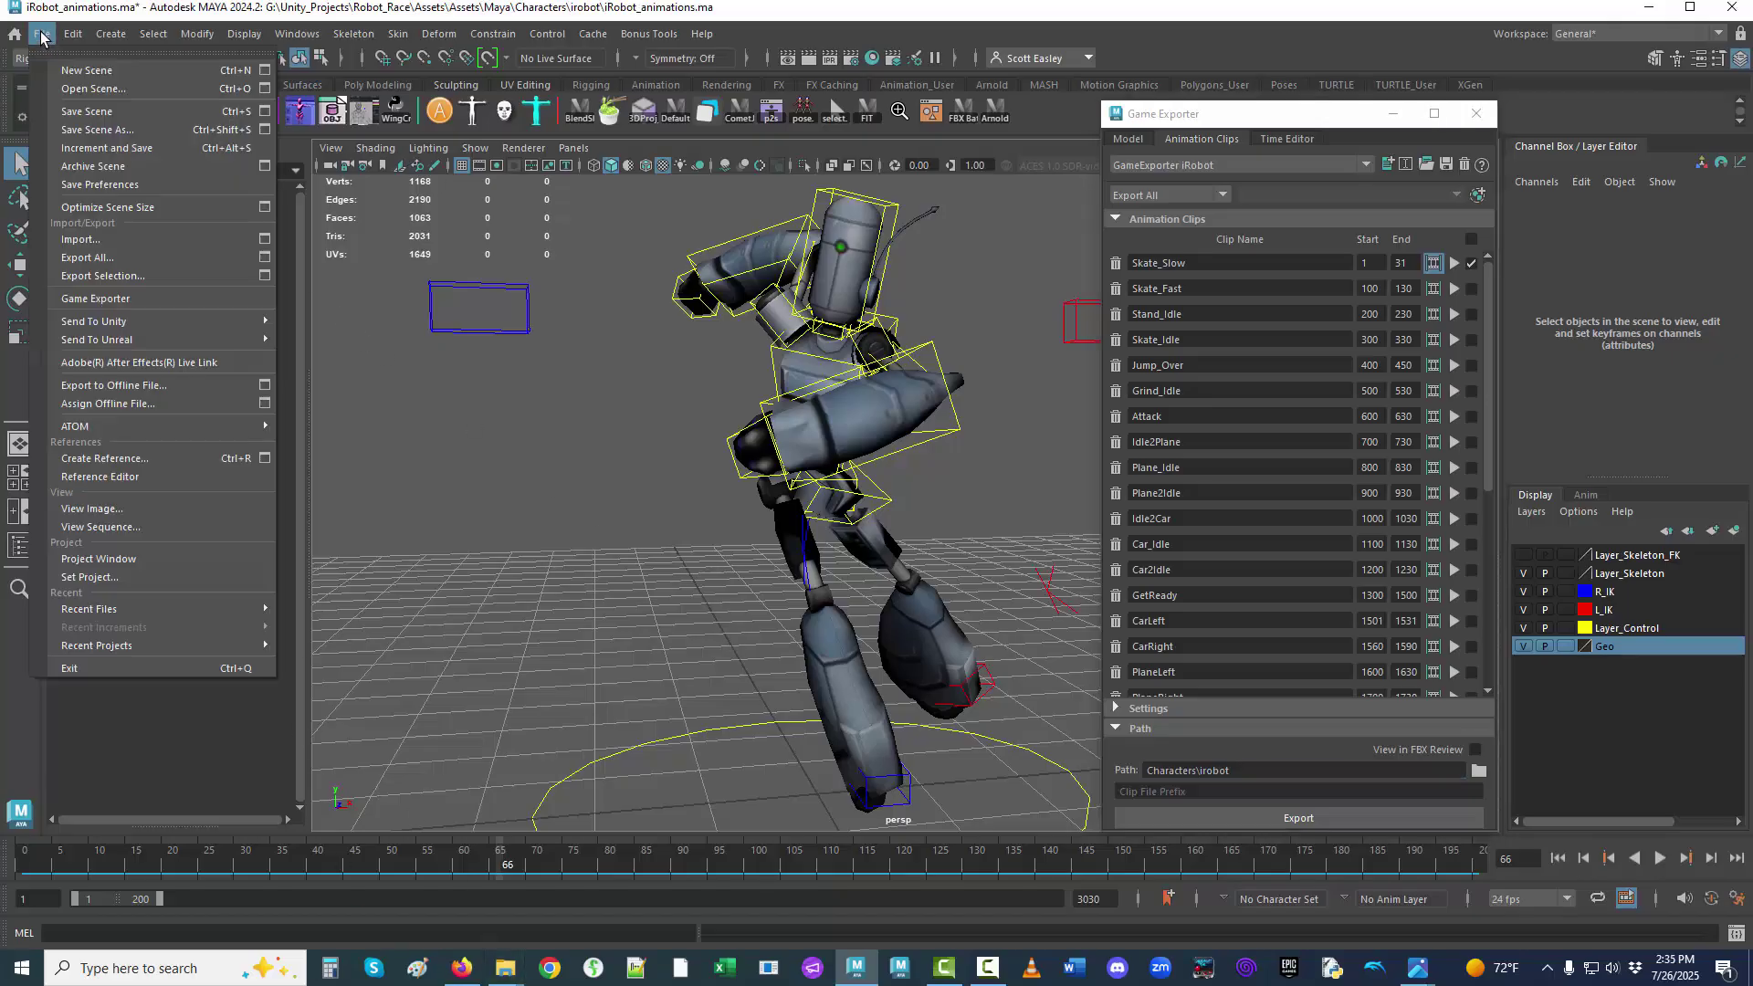
{"action": "left_click", "coordinate": [133, 577]}
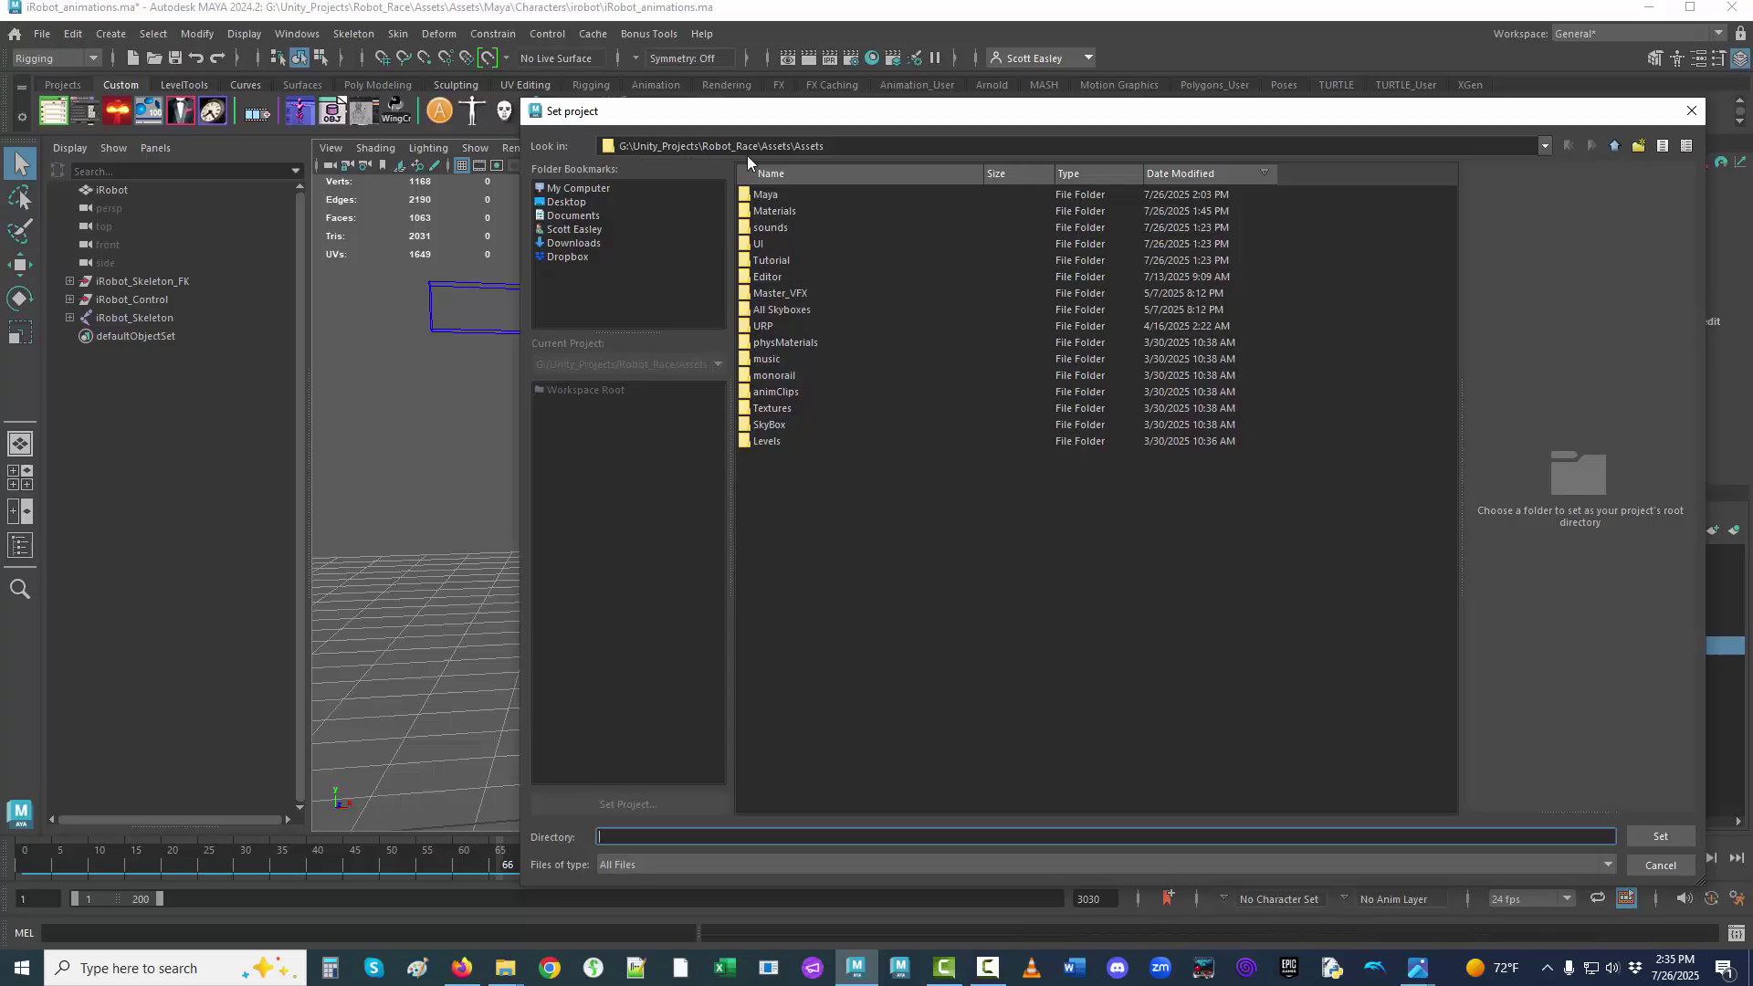
{"action": "left_click", "coordinate": [767, 195]}
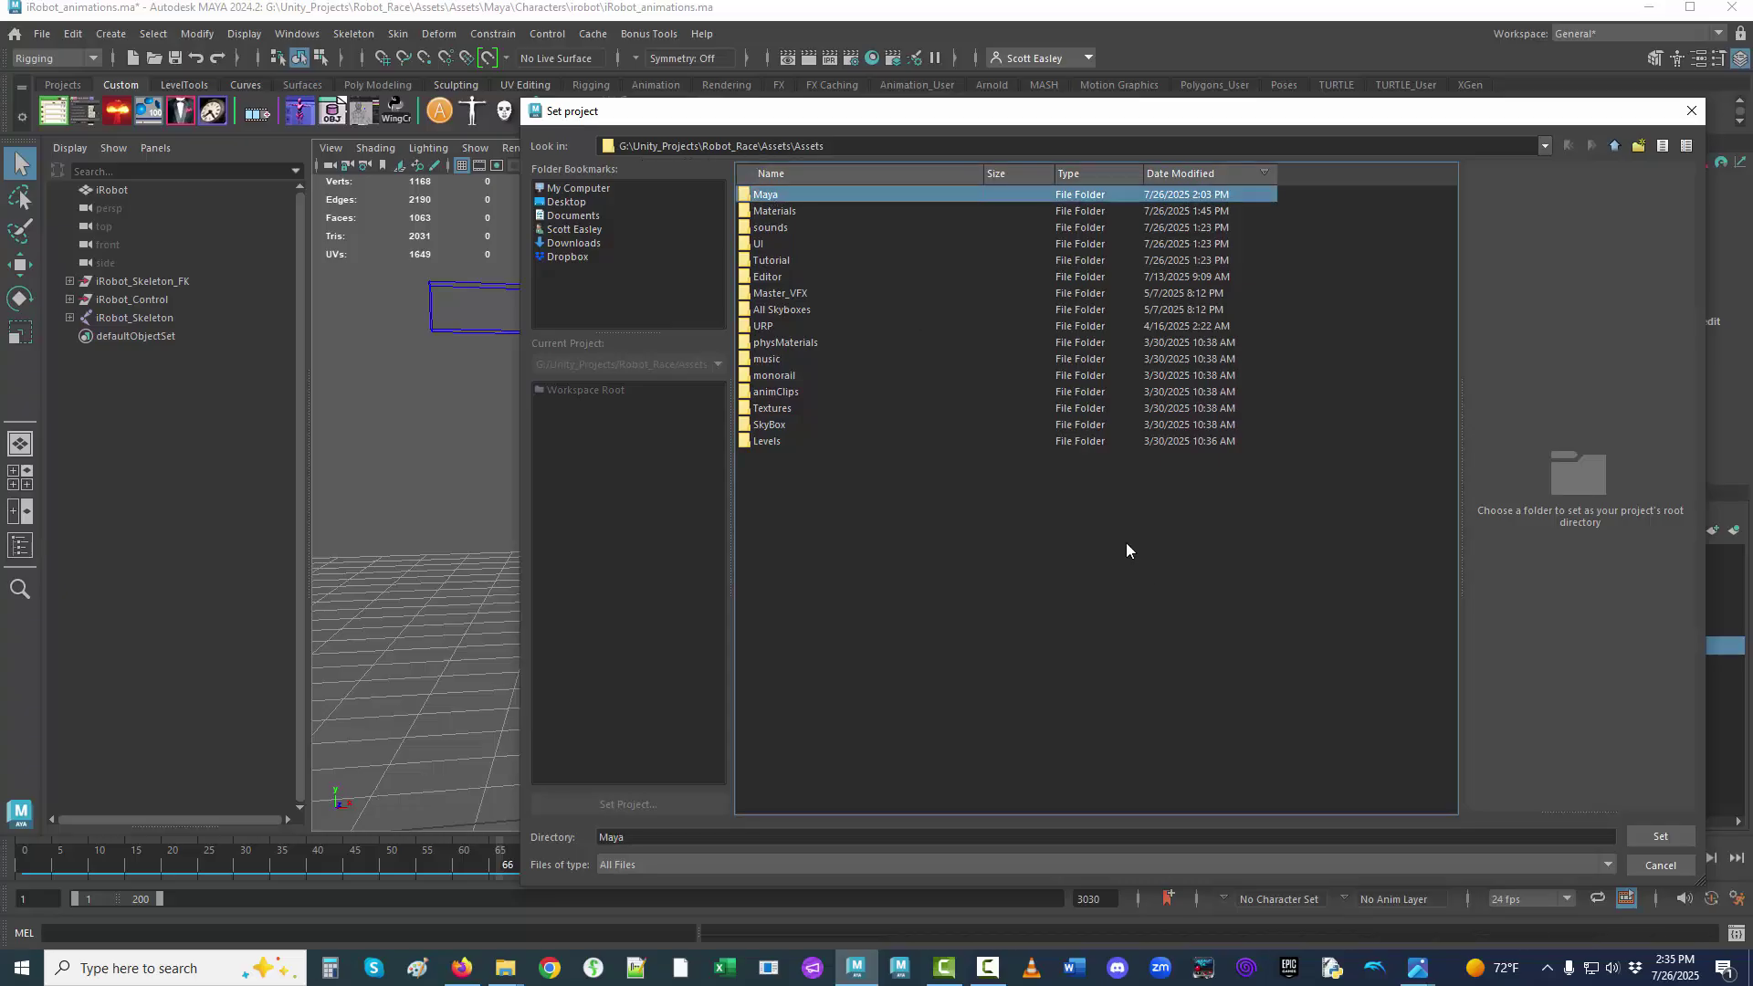
{"action": "left_click", "coordinate": [1661, 837]}
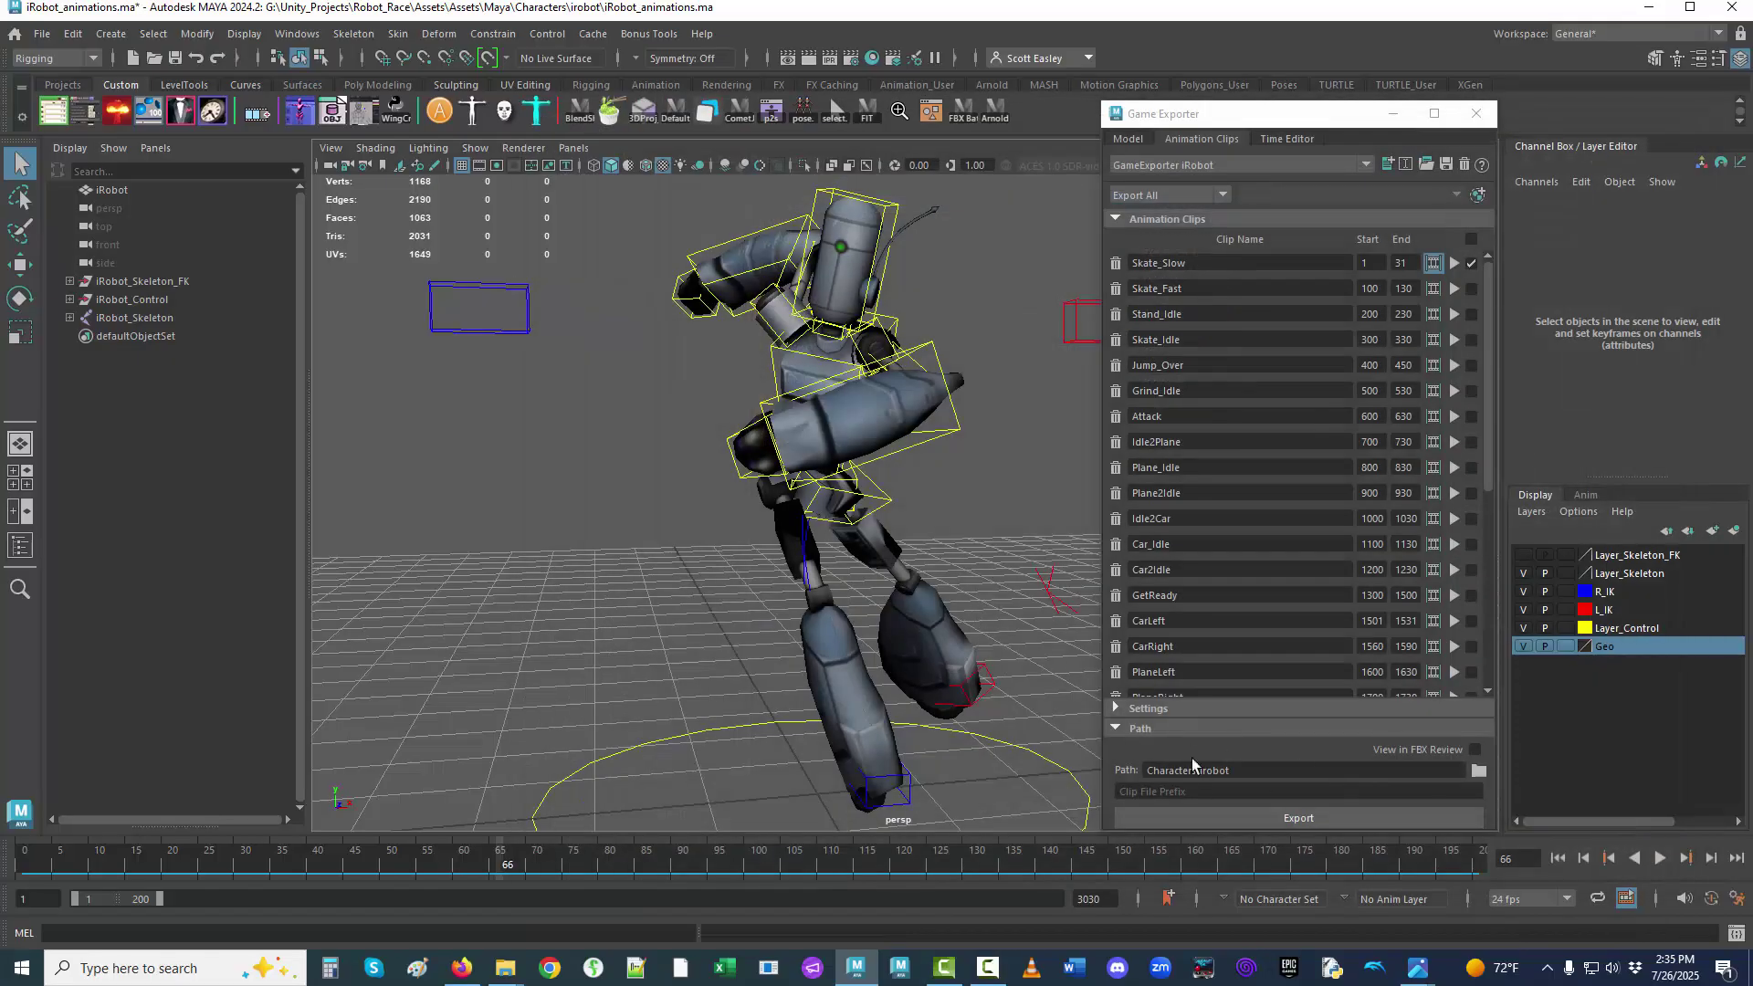
Choose the project's top-level Maya folder as the export directory.
{"action": "left_click", "coordinate": [1477, 772]}
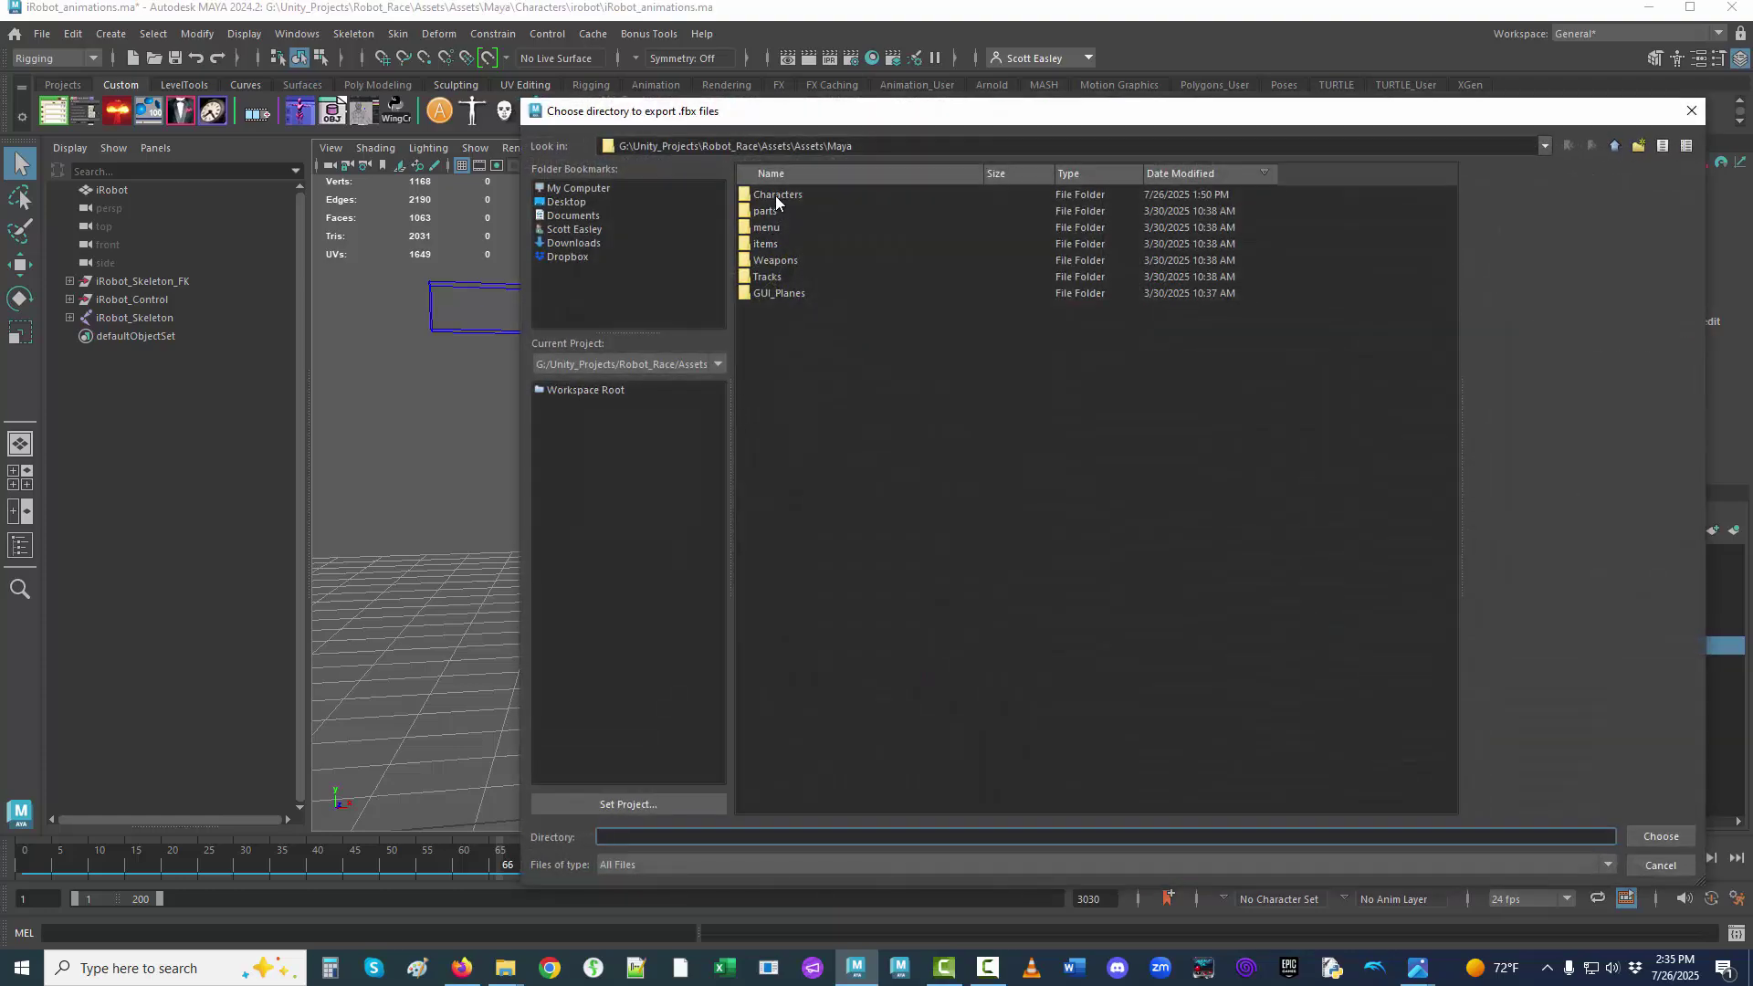
{"action": "left_click", "coordinate": [1661, 836]}
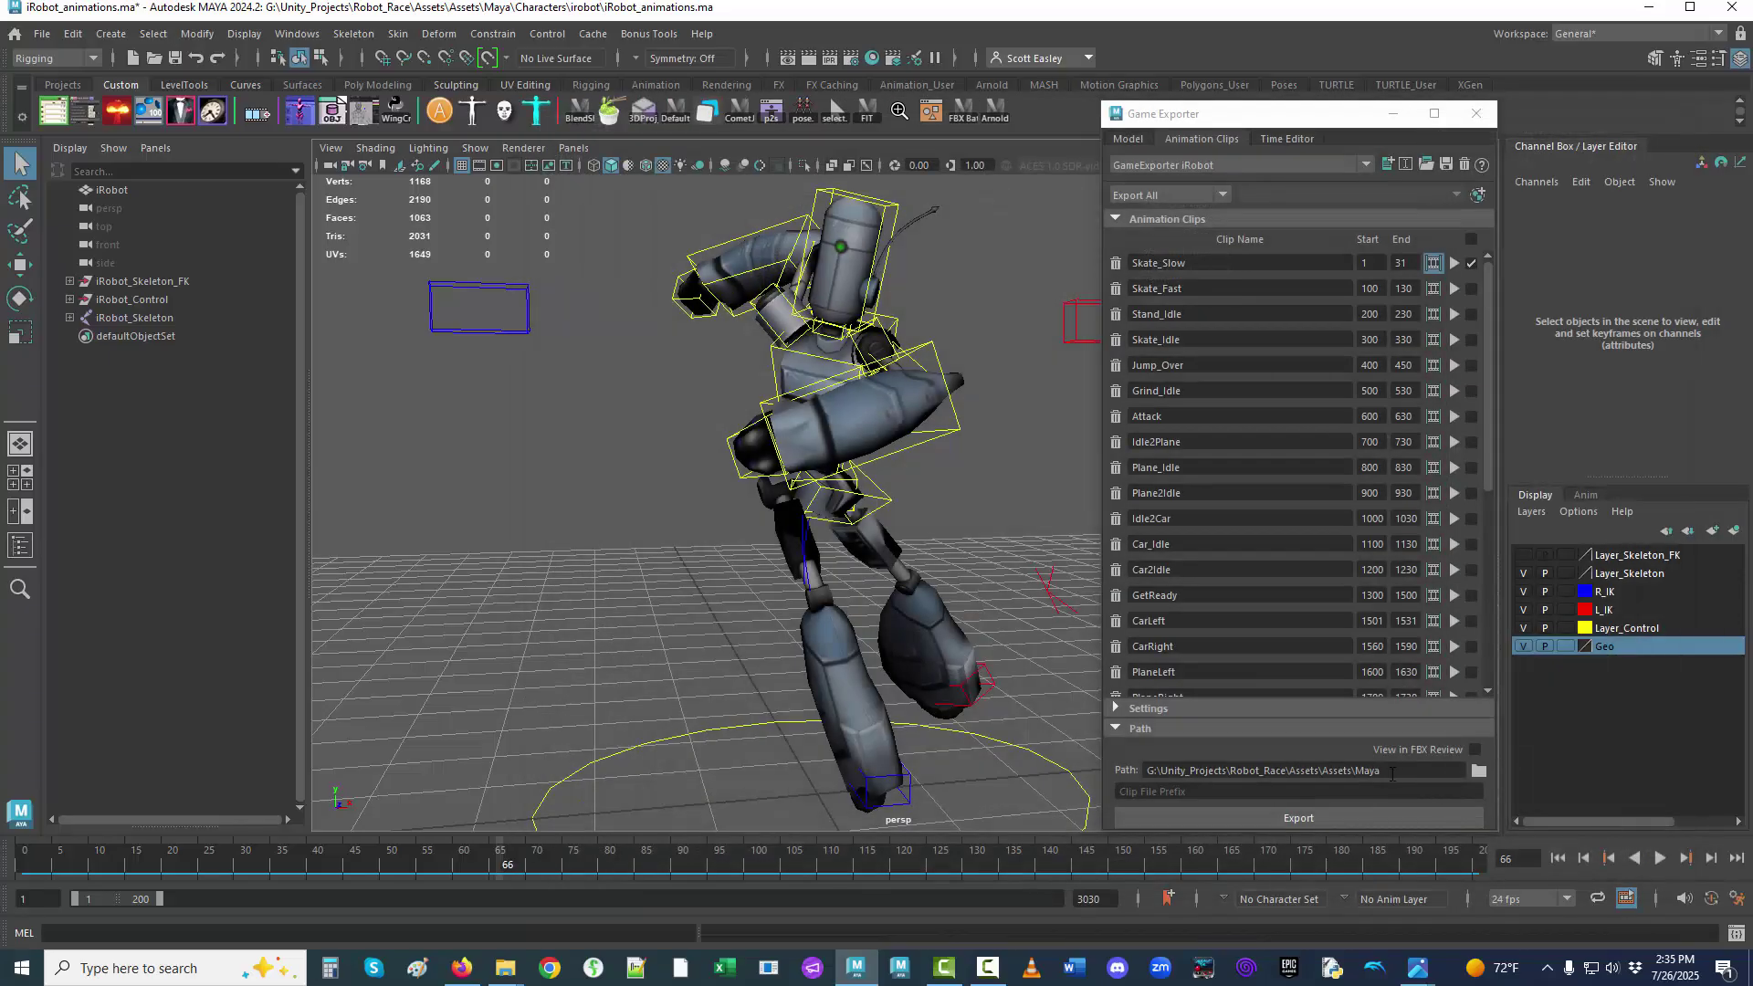
Choose the irobot folder inside Characters as the export directory for the FBX files.
{"action": "left_click", "coordinate": [1479, 772]}
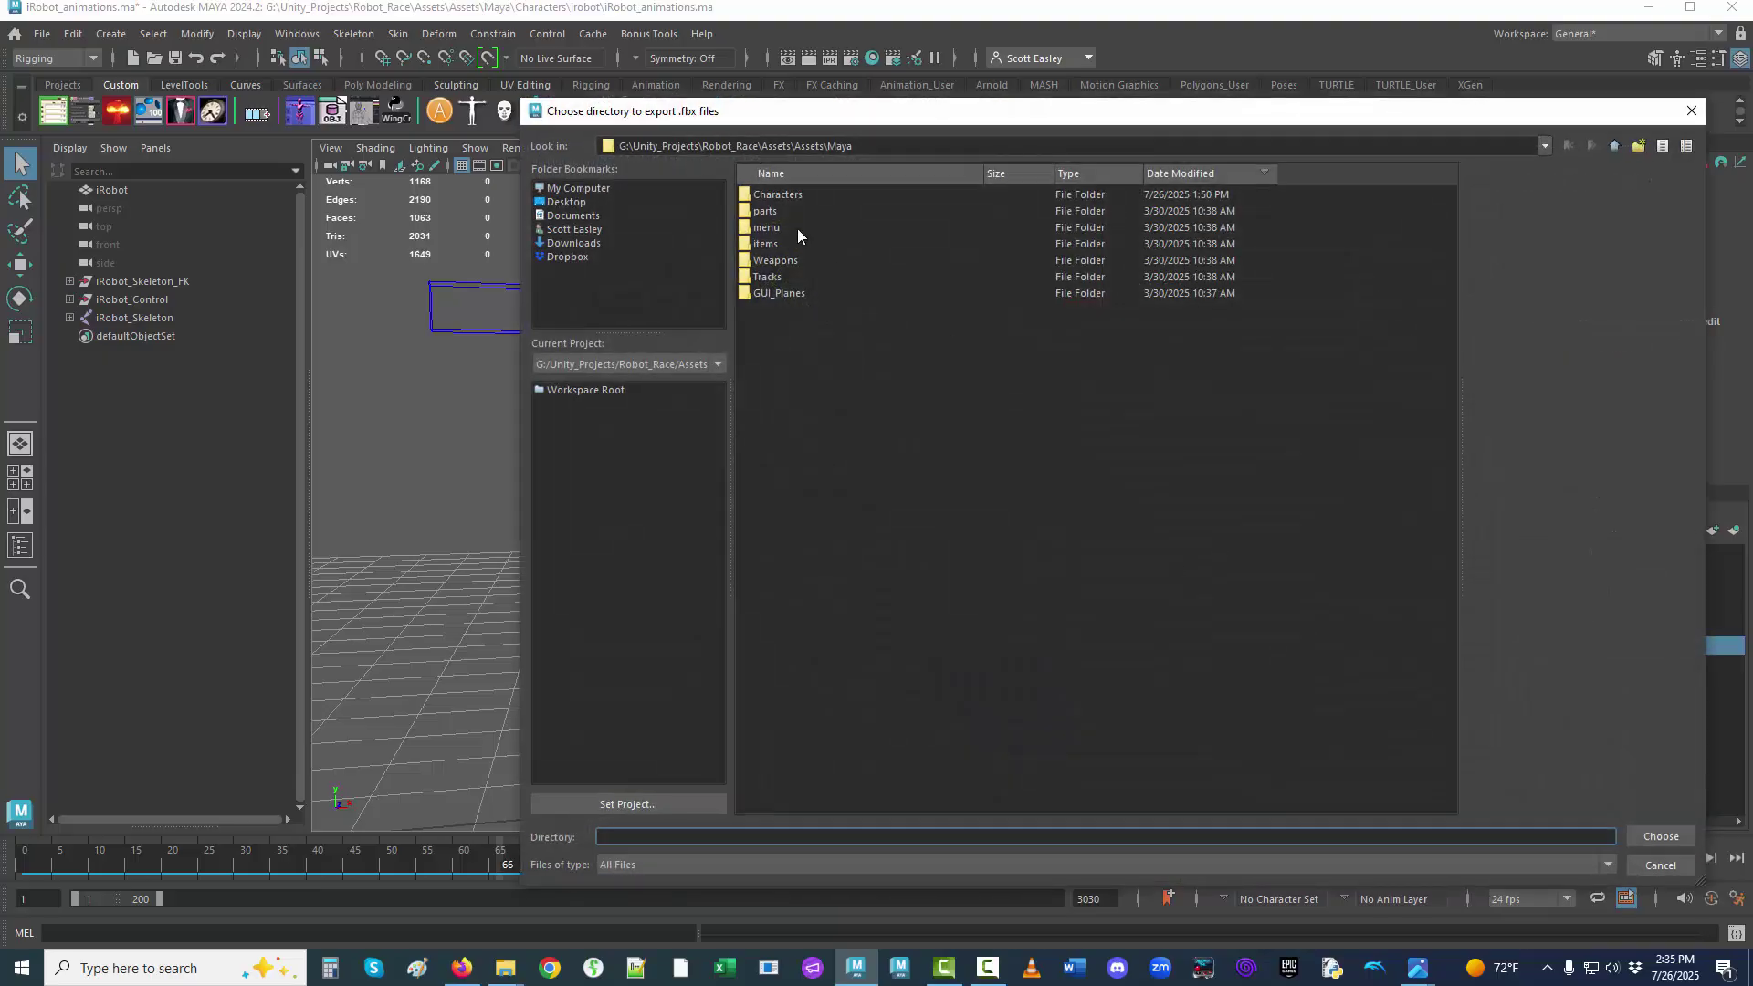
{"action": "double_click", "coordinate": [766, 196]}
{"action": "double_click", "coordinate": [765, 196]}
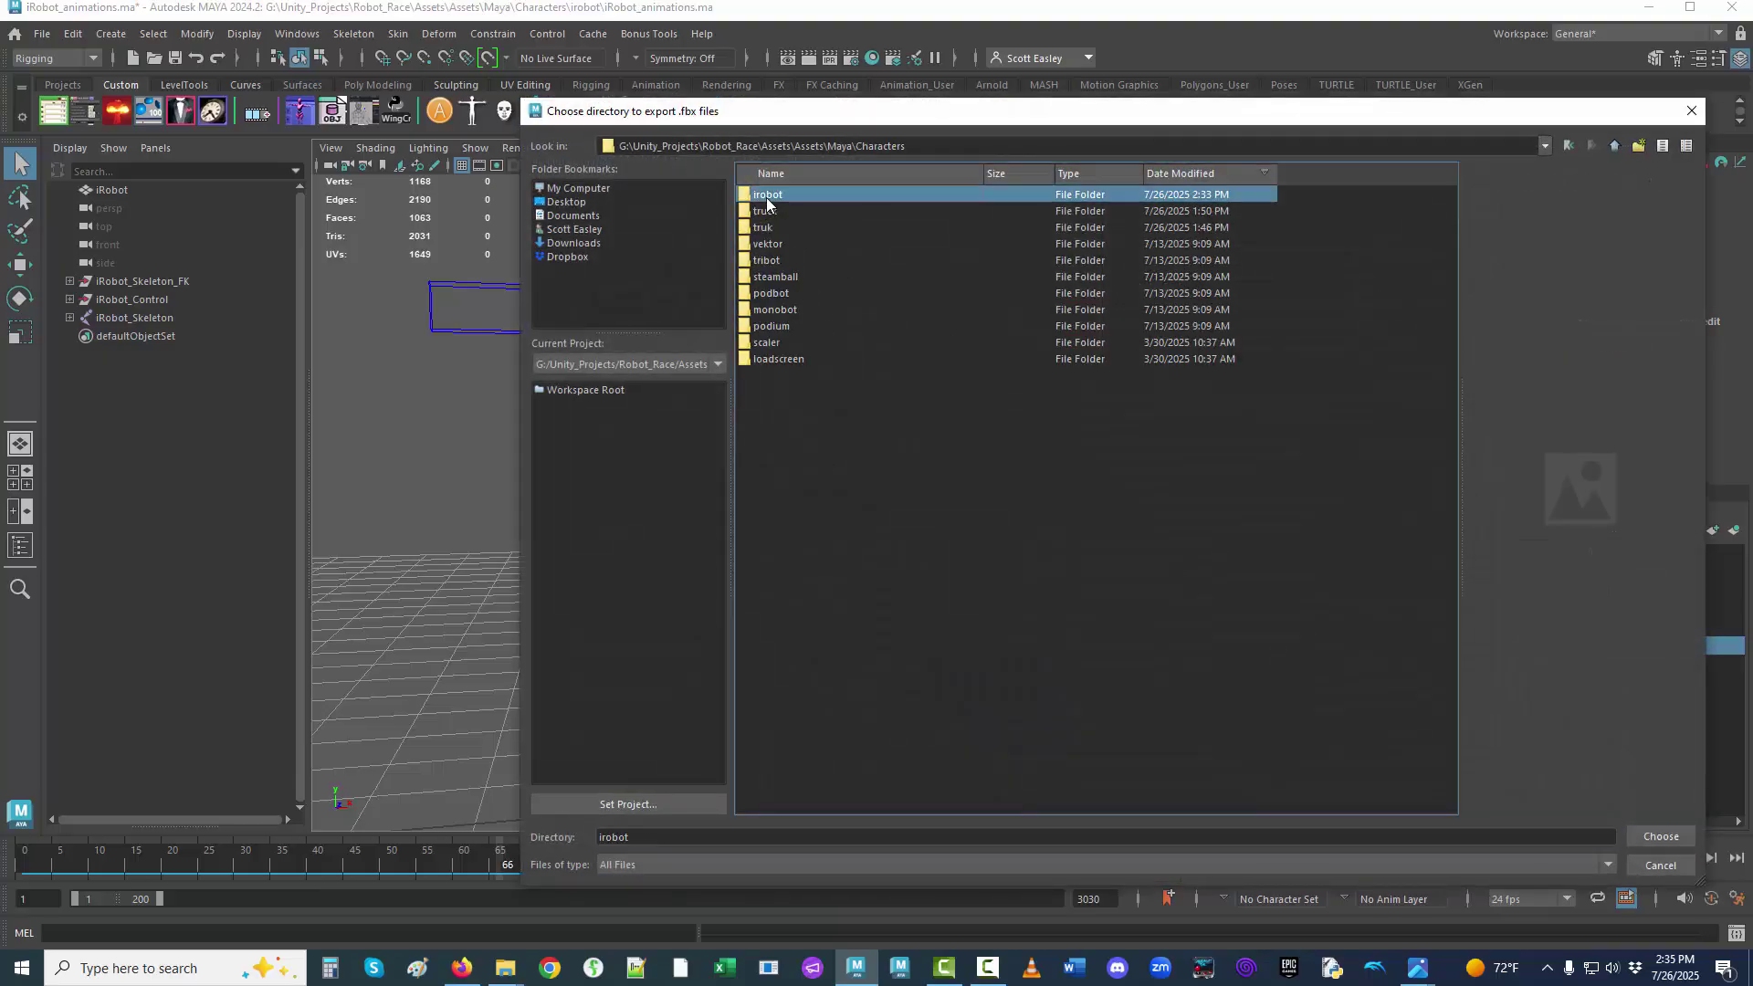
{"action": "left_click", "coordinate": [1661, 836]}
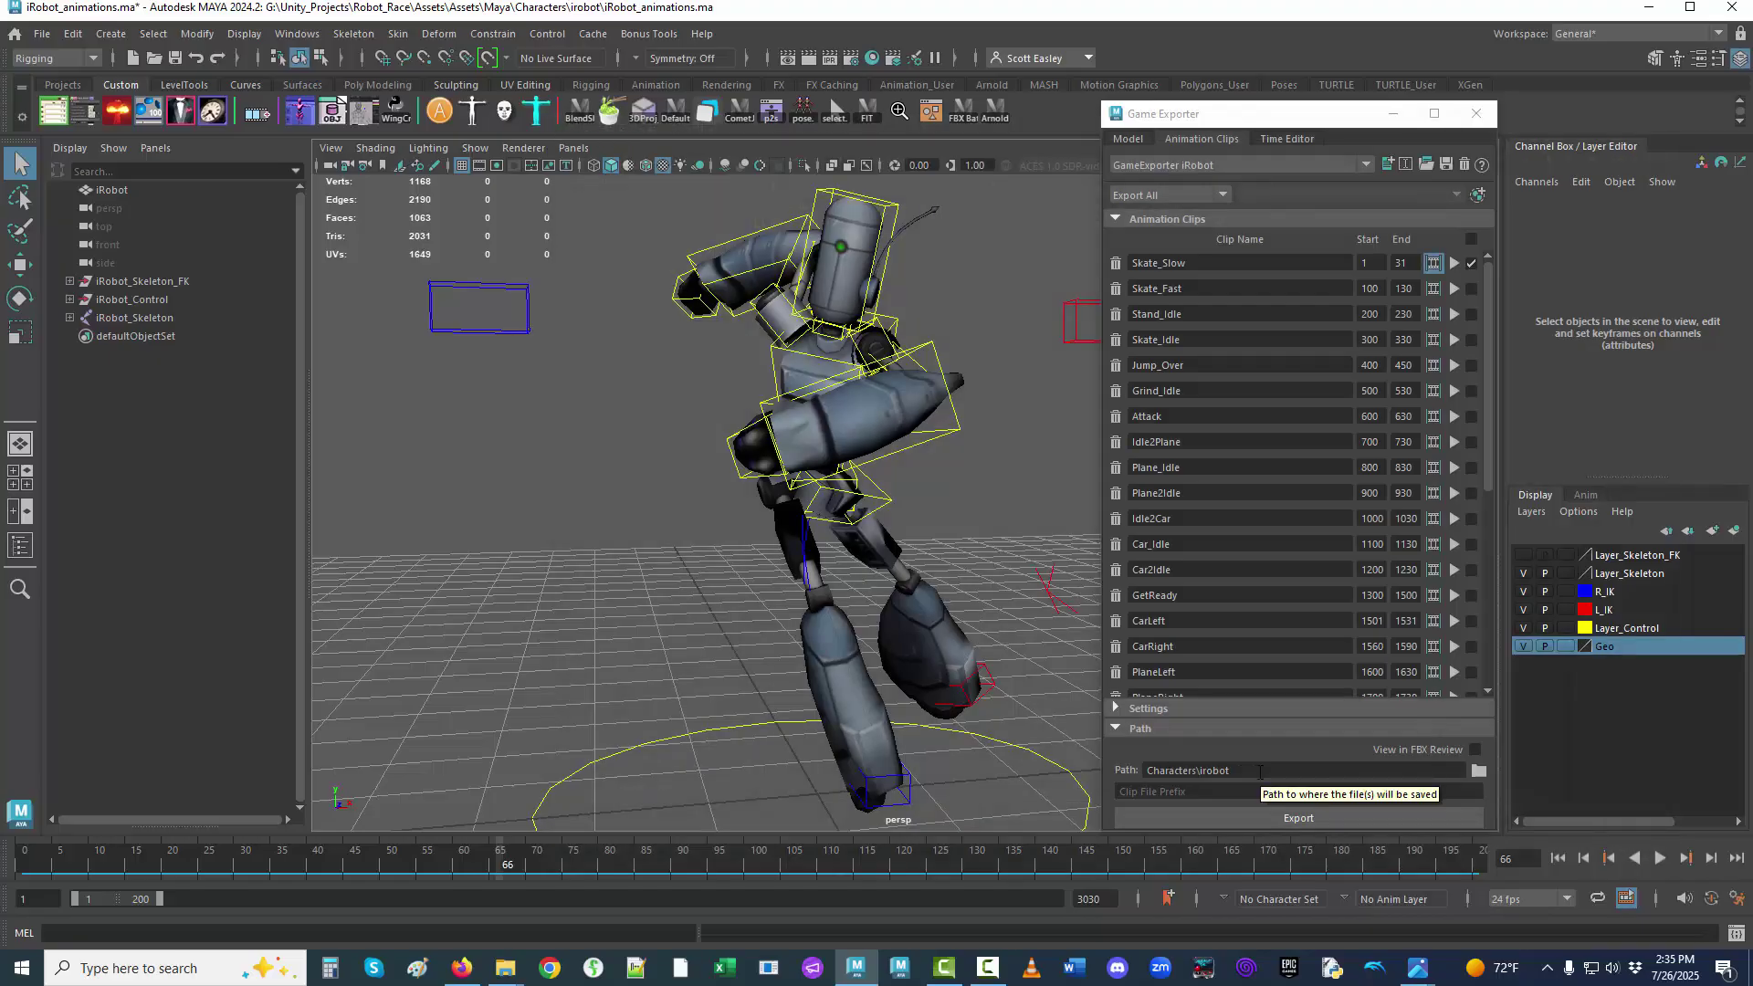
{"action": "left_click", "coordinate": [42, 33]}
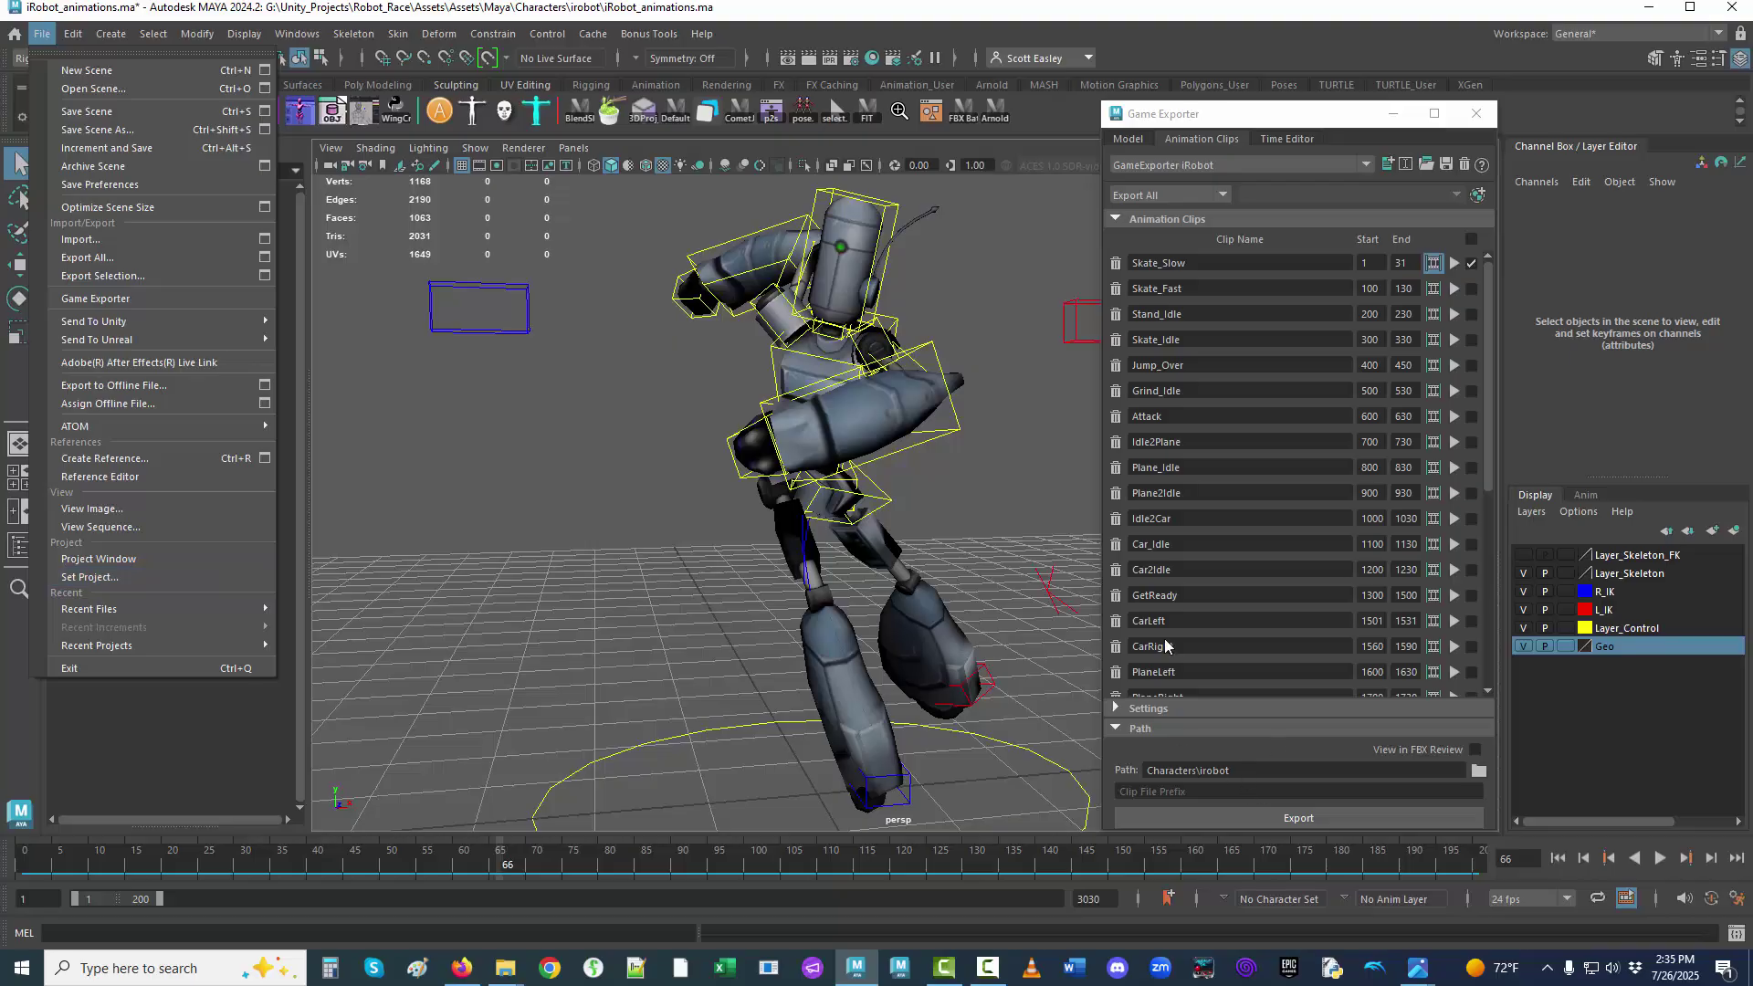
{"action": "left_click", "coordinate": [593, 34]}
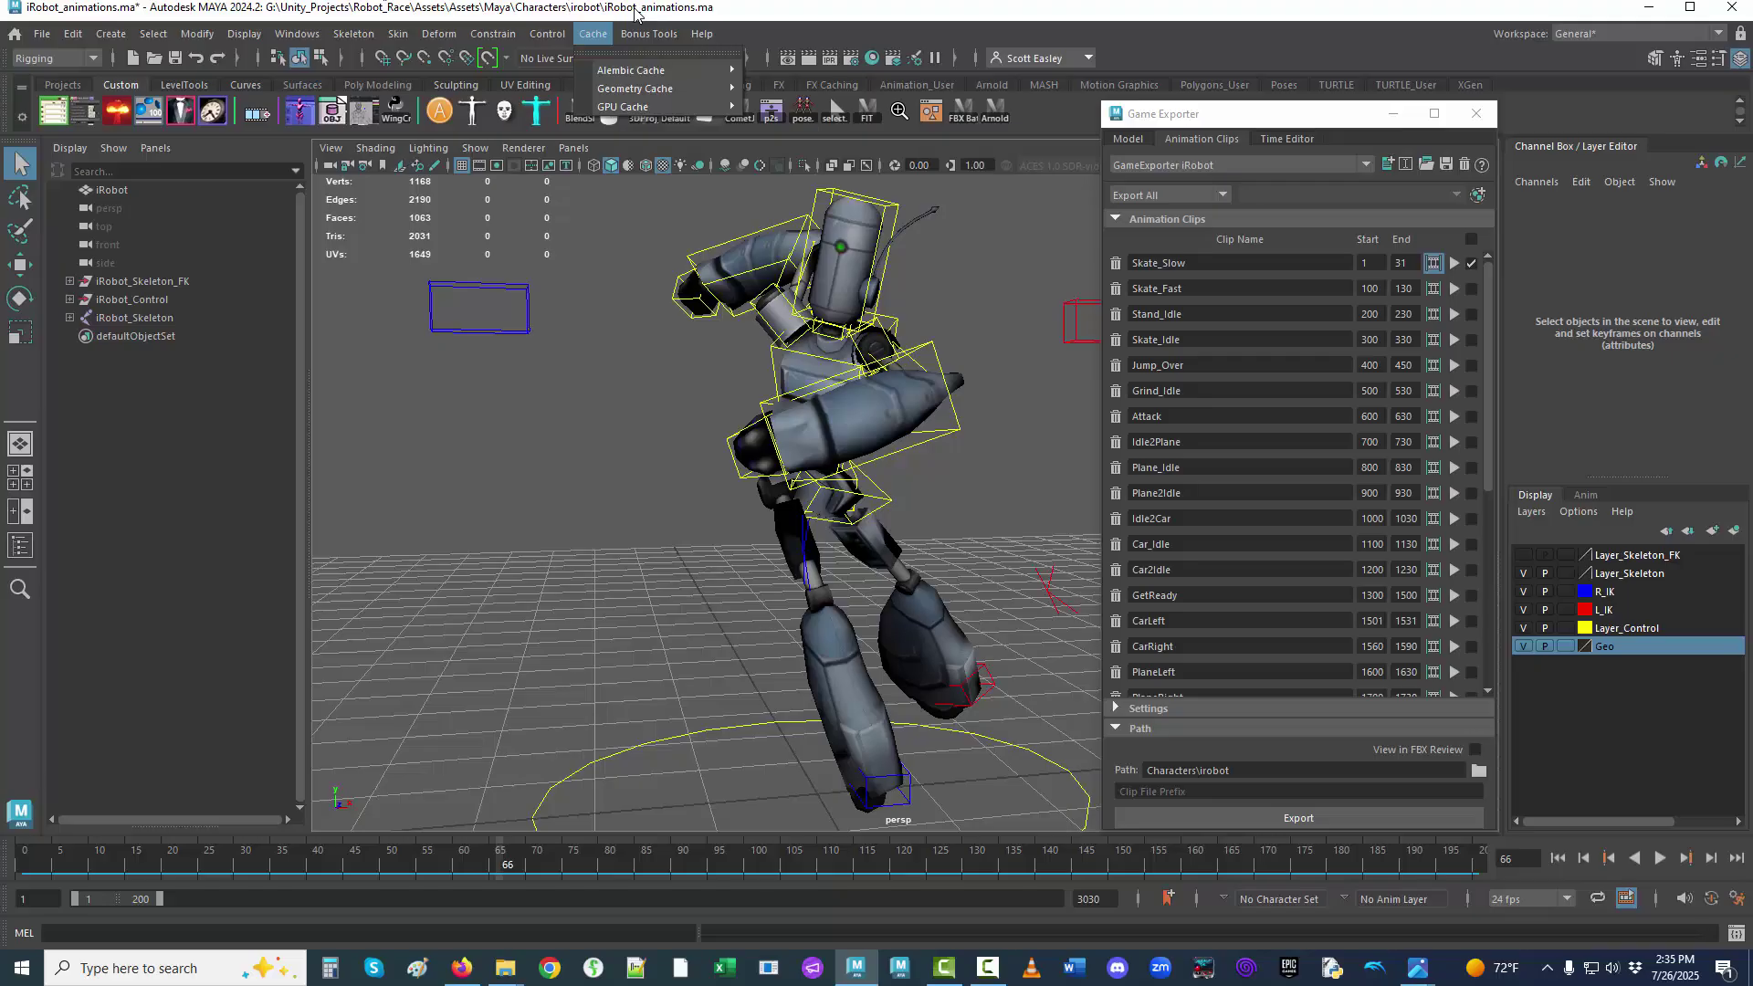
{"action": "mouse_move", "coordinate": [648, 33]}
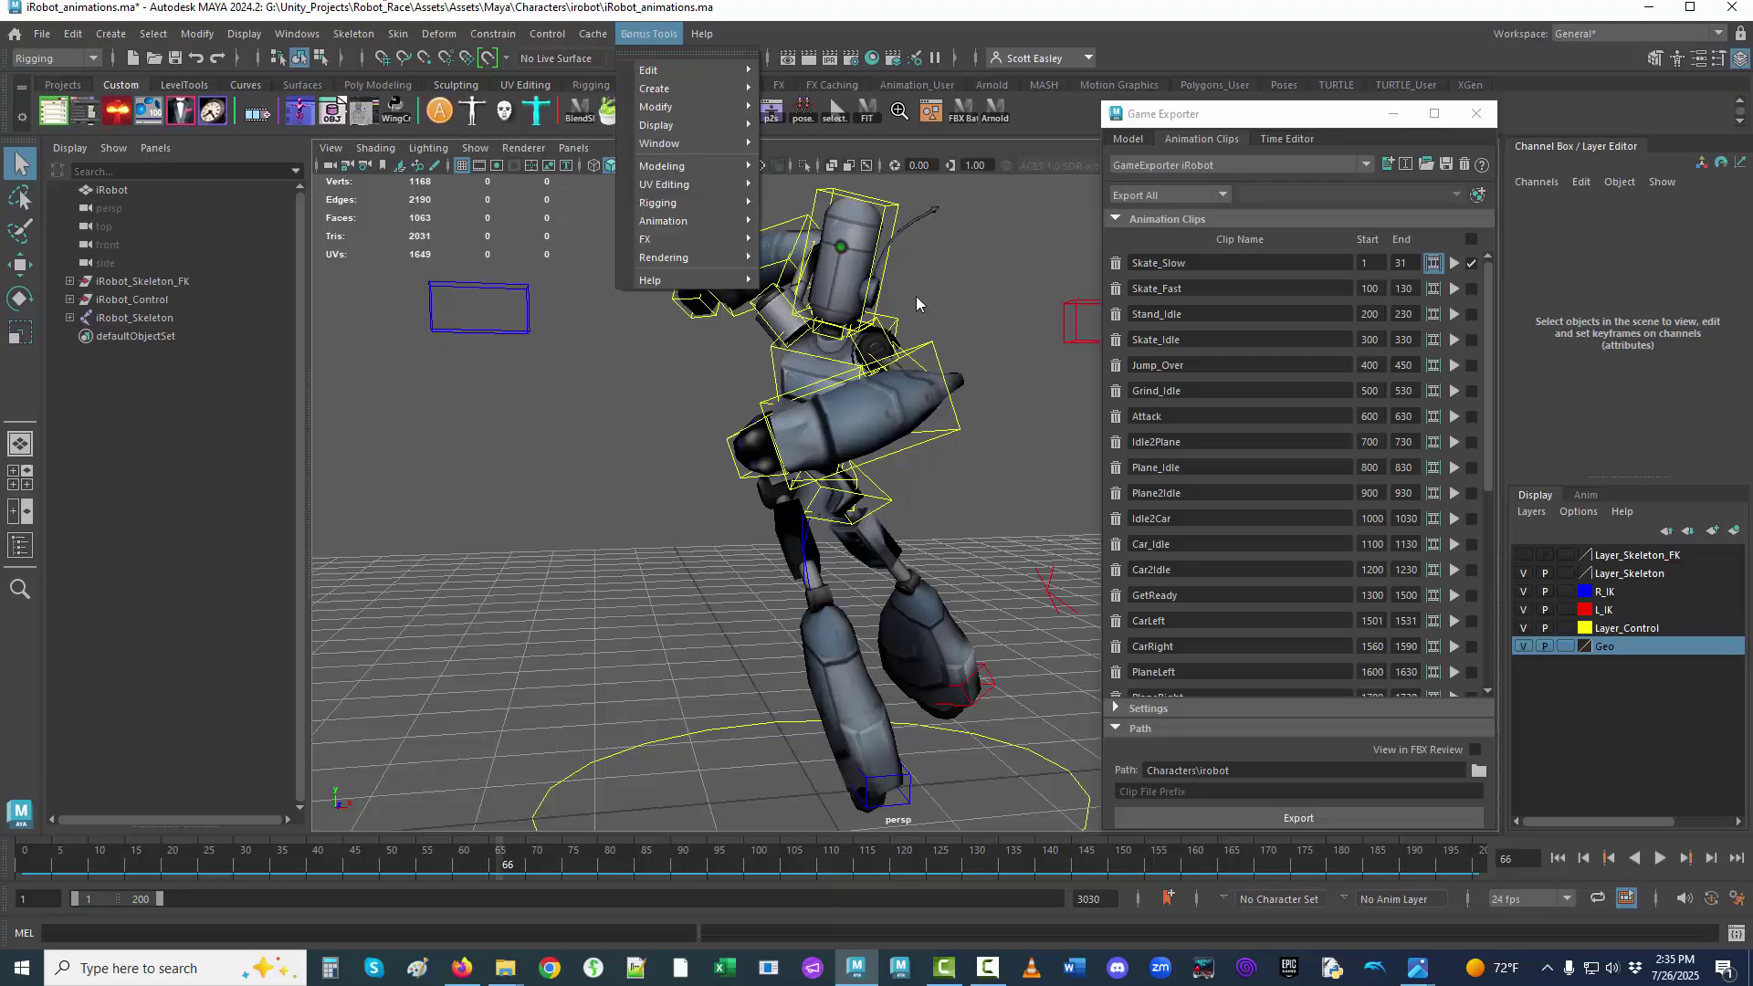
{"action": "left_click", "coordinate": [918, 294]}
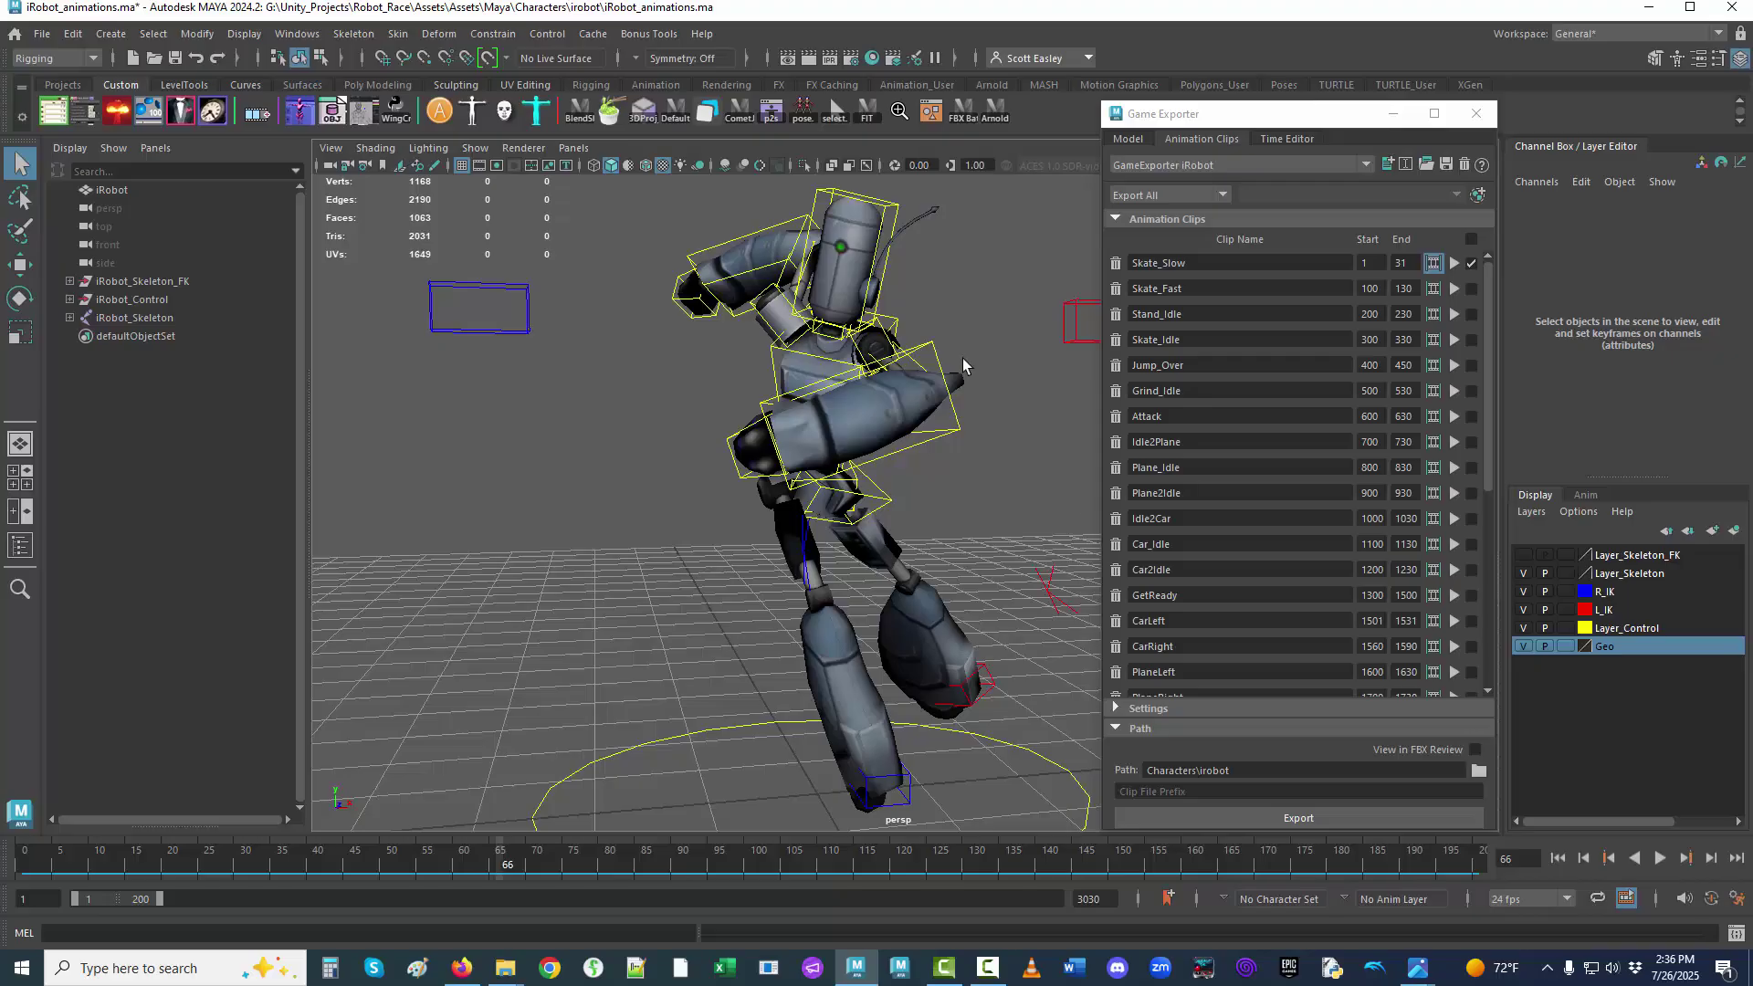
{"action": "triple_click", "coordinate": [1244, 770]}
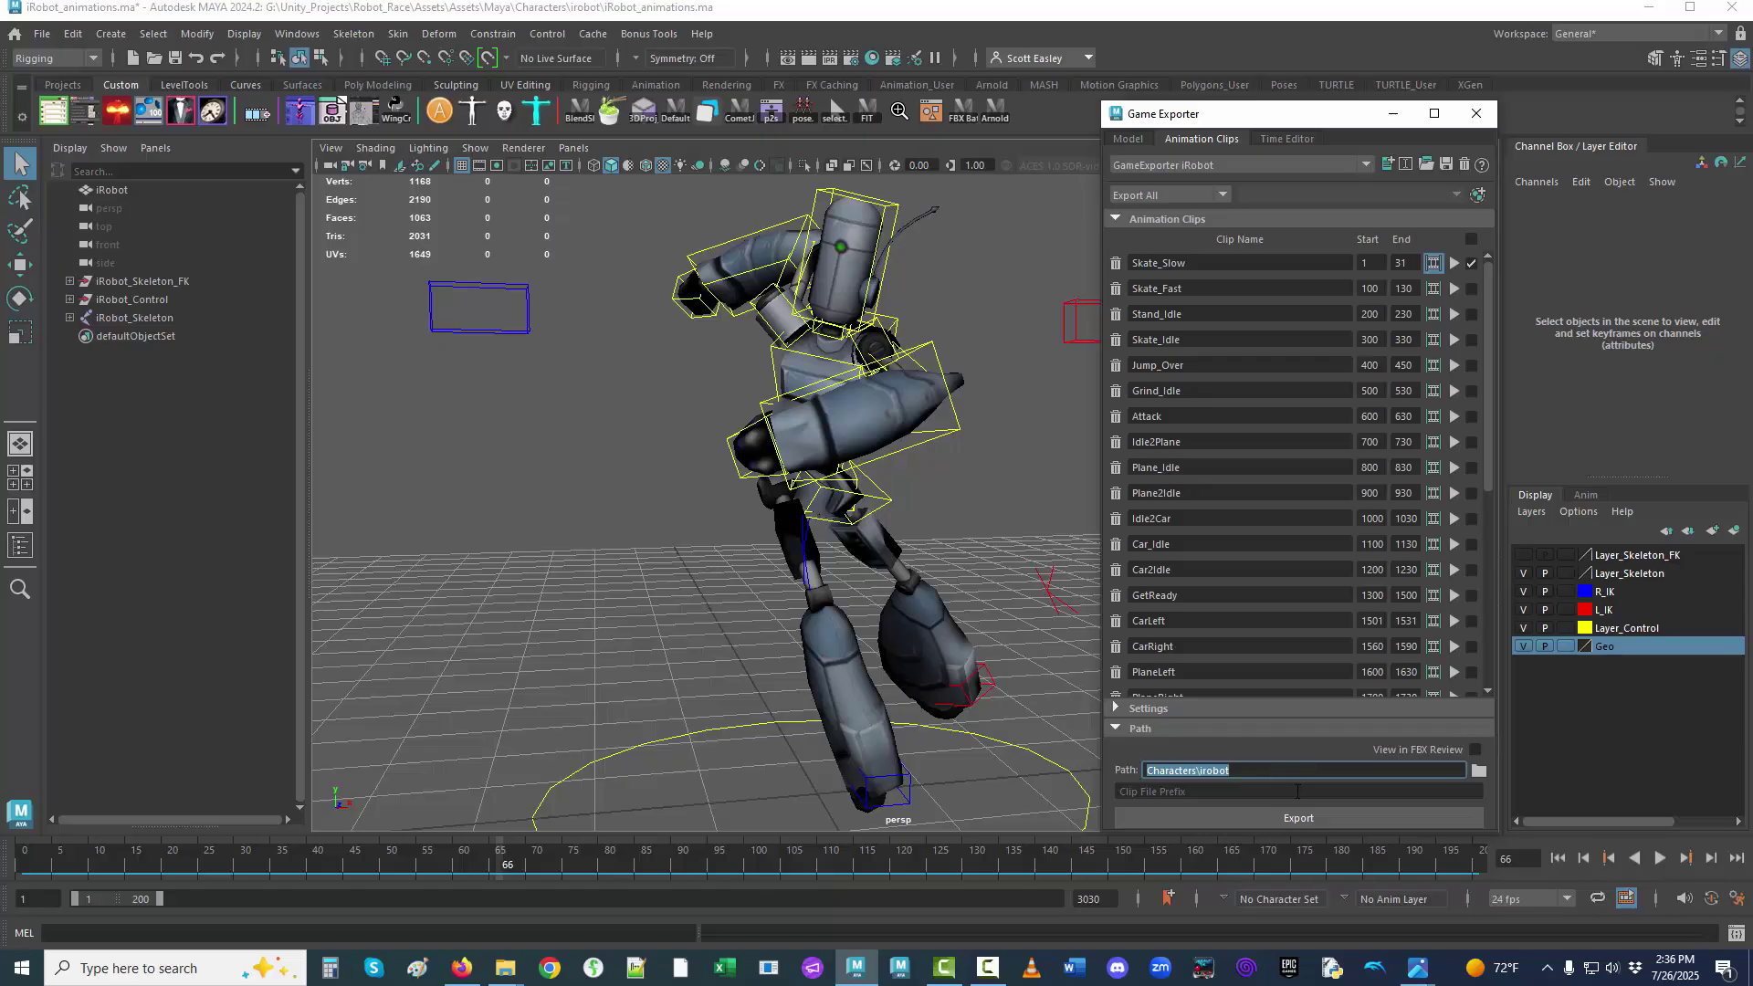
{"action": "triple_click", "coordinate": [1172, 774]}
Select iRobot_Skeleton together with the iRobot mesh and set the Game Exporter to Export Selection.
{"action": "left_click", "coordinate": [106, 318]}
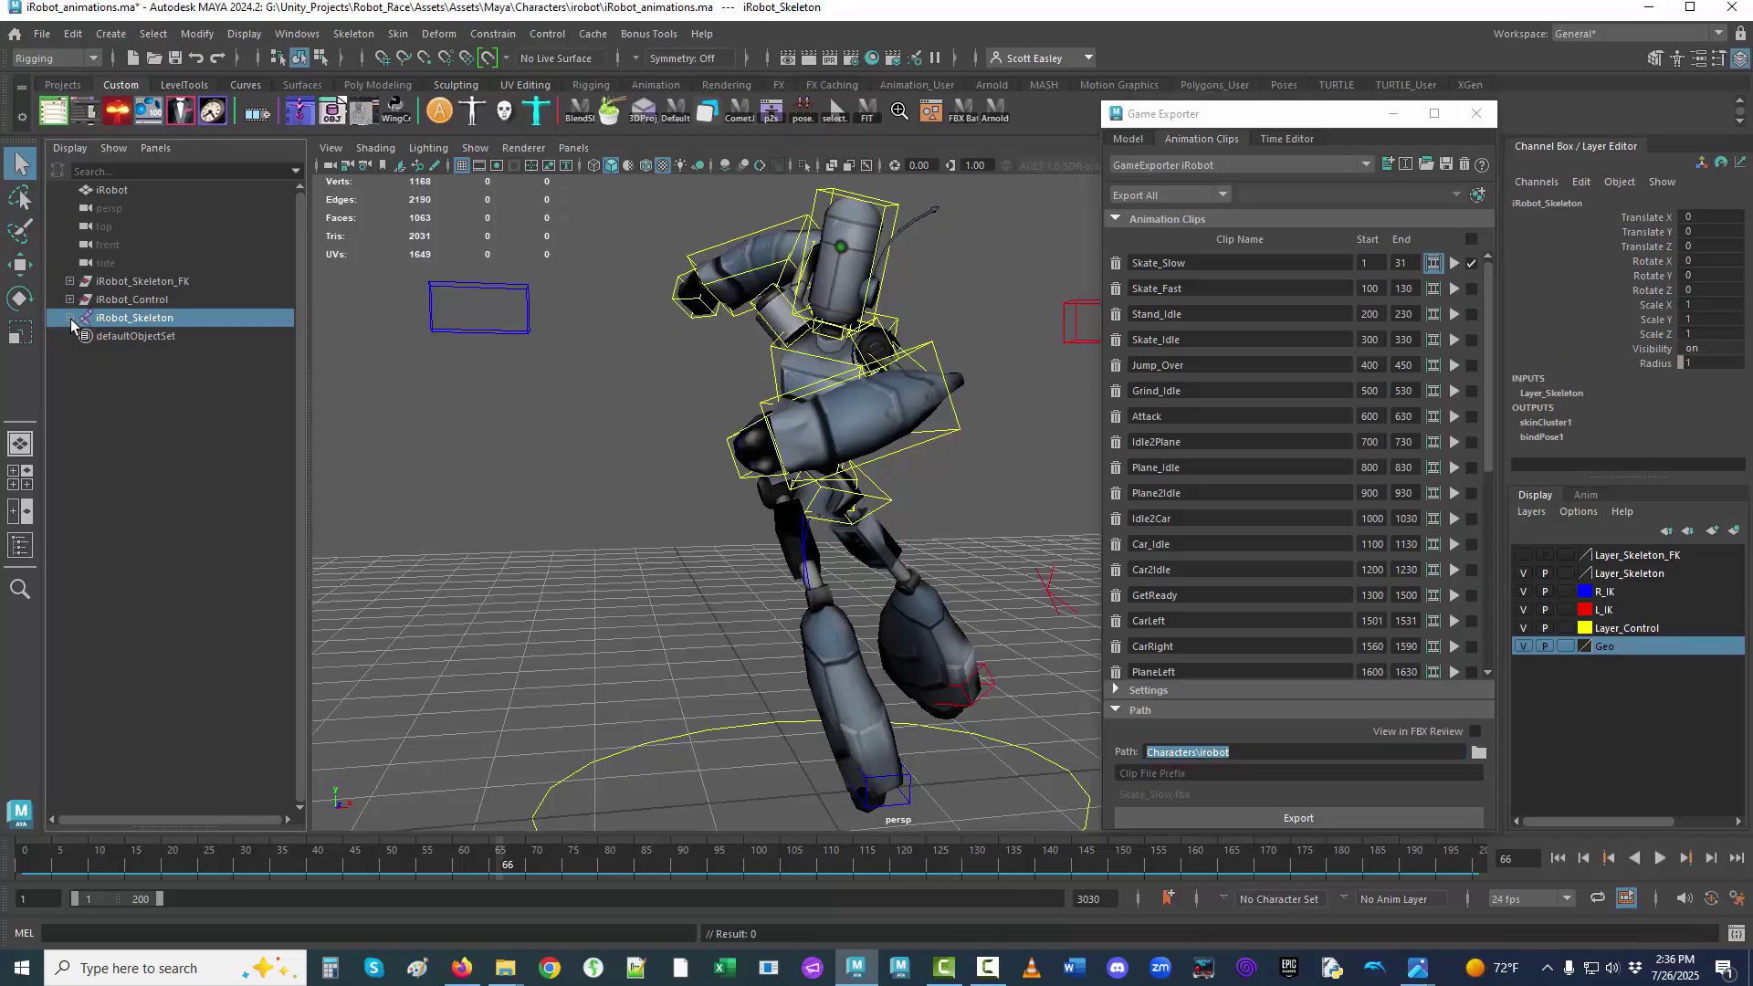
{"action": "left_click", "coordinate": [71, 319], "text": "shift"}
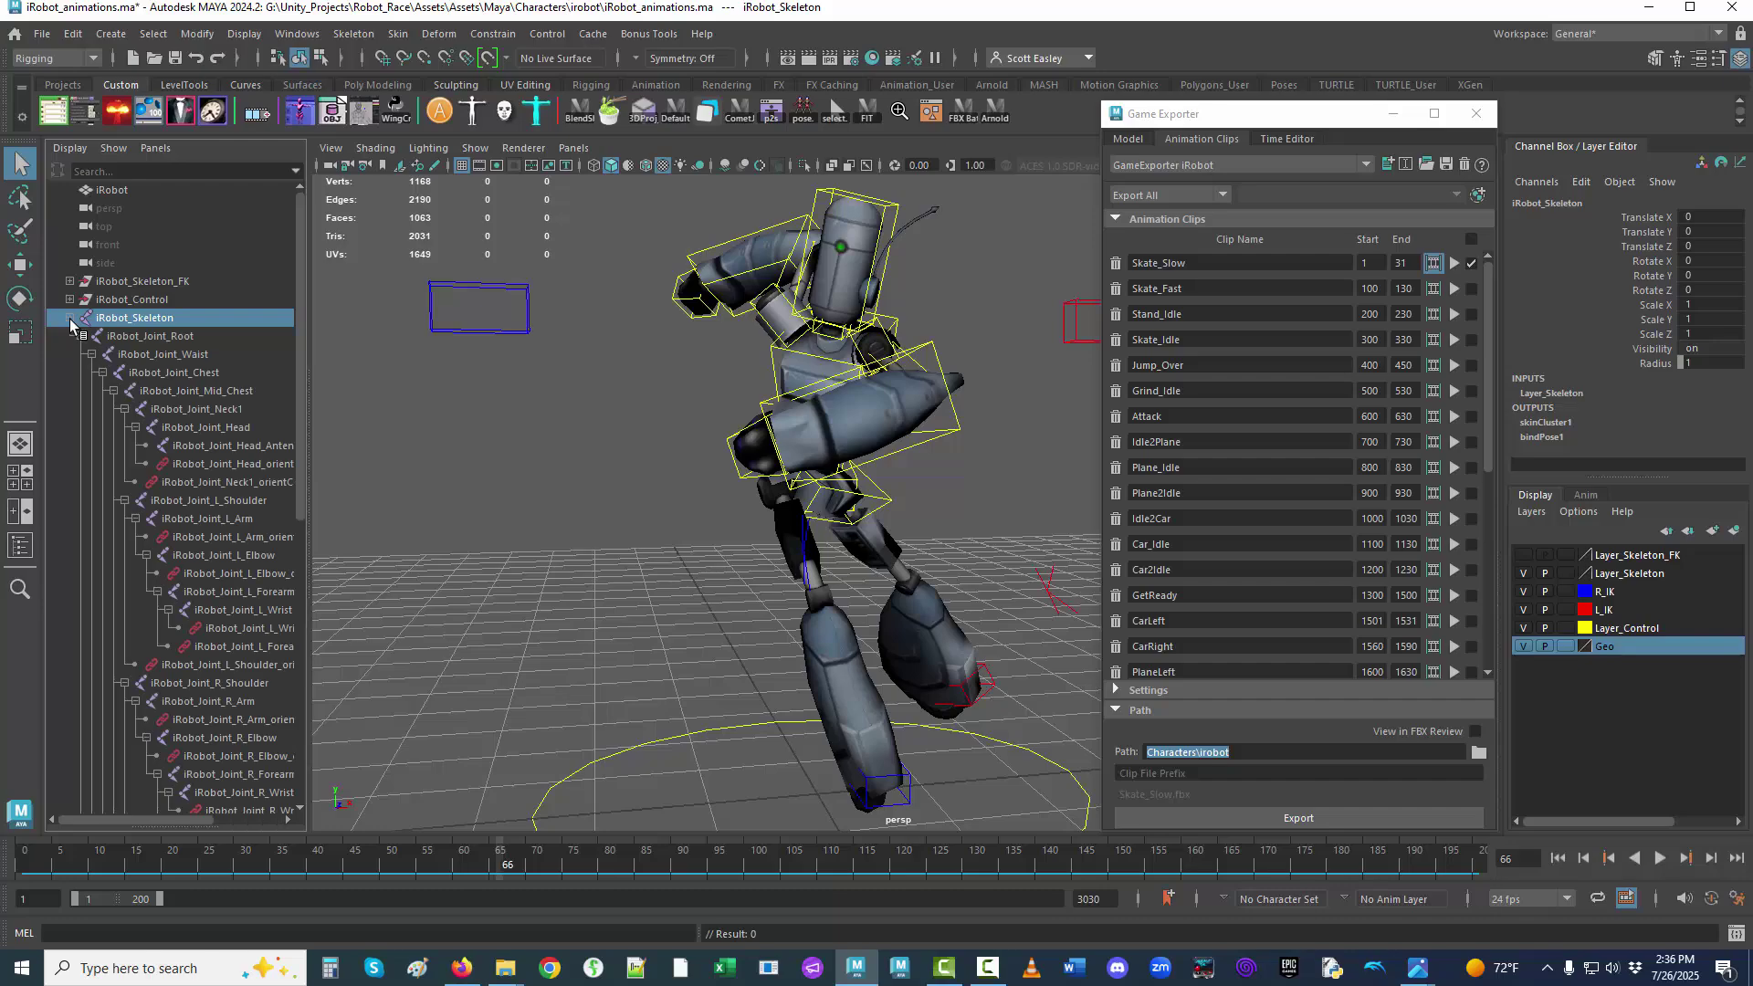
{"action": "left_click", "coordinate": [70, 319]}
{"action": "left_click", "coordinate": [146, 282]}
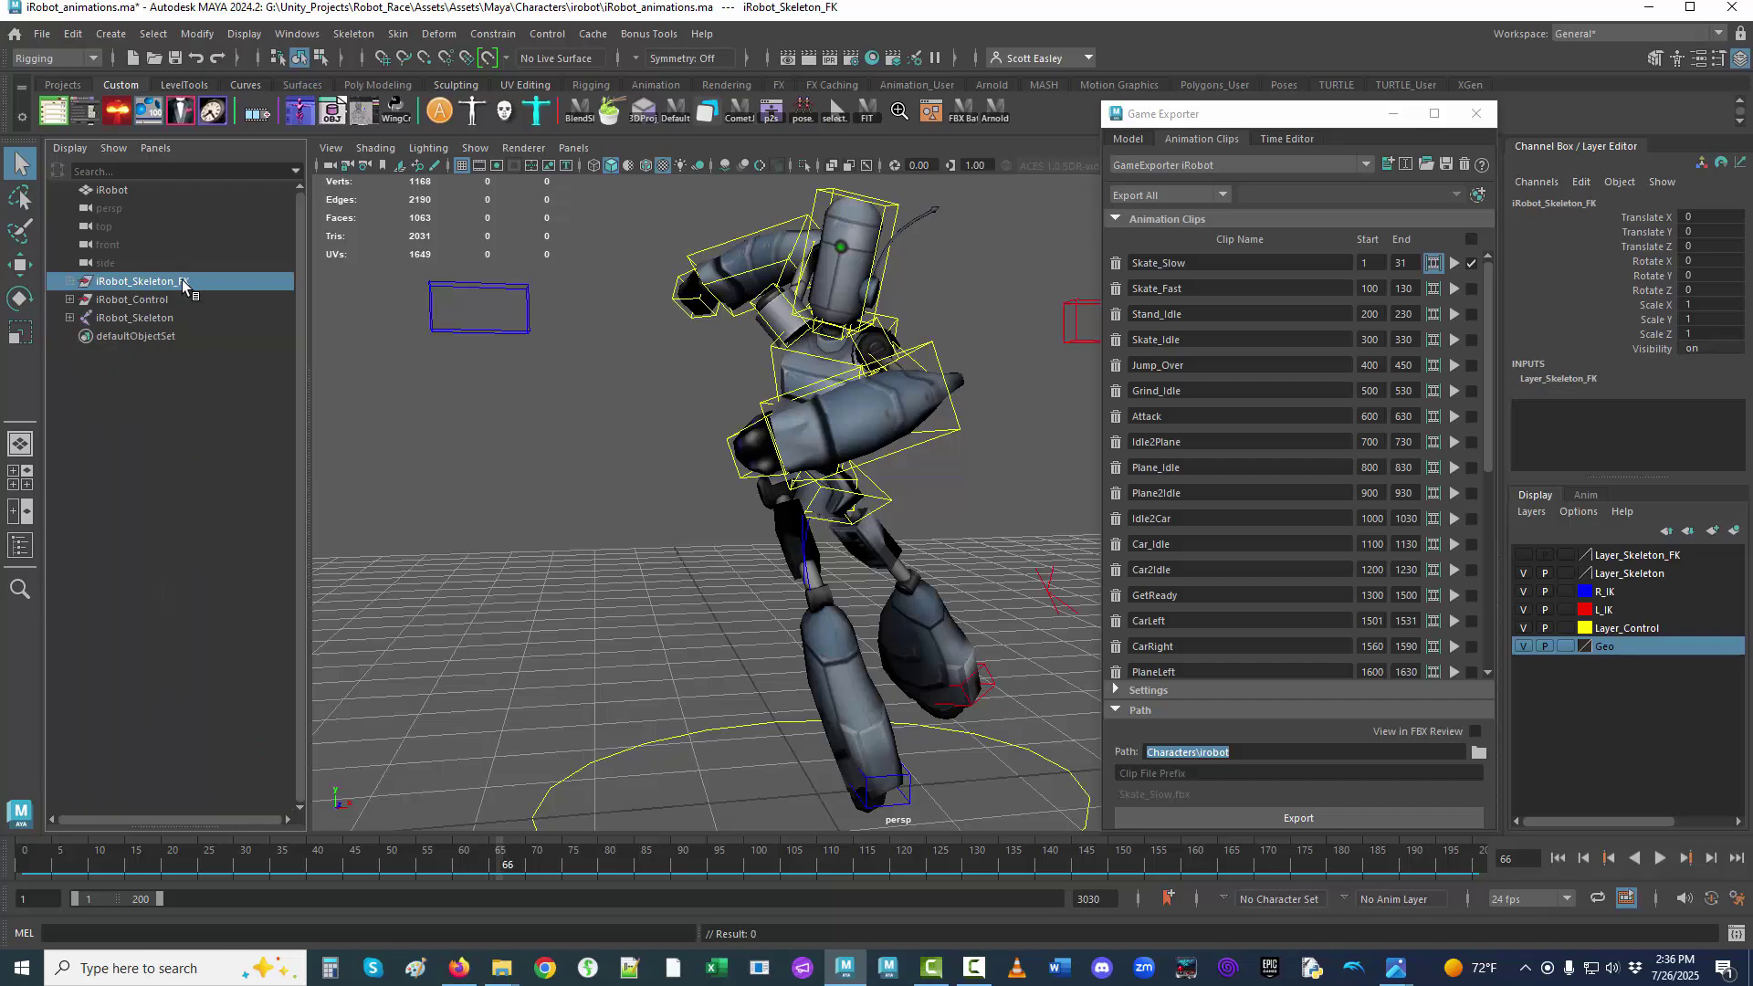
{"action": "left_click", "coordinate": [137, 314]}
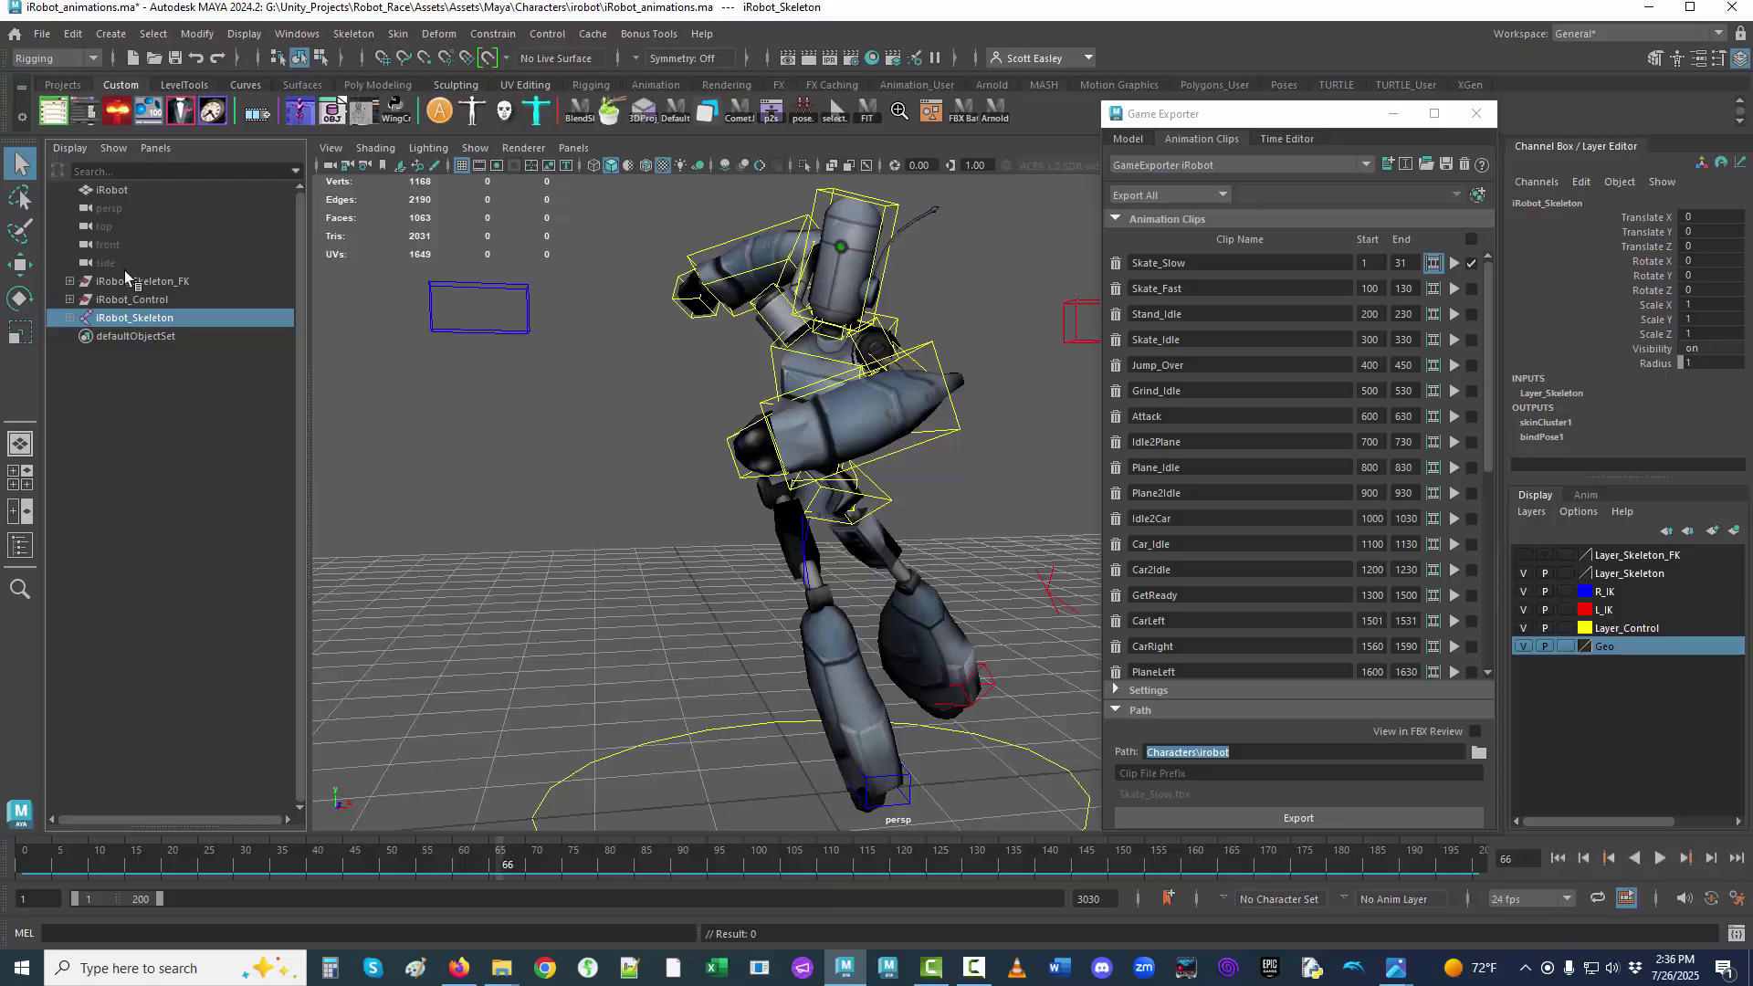
{"action": "left_click", "coordinate": [107, 189], "text": "ctrl"}
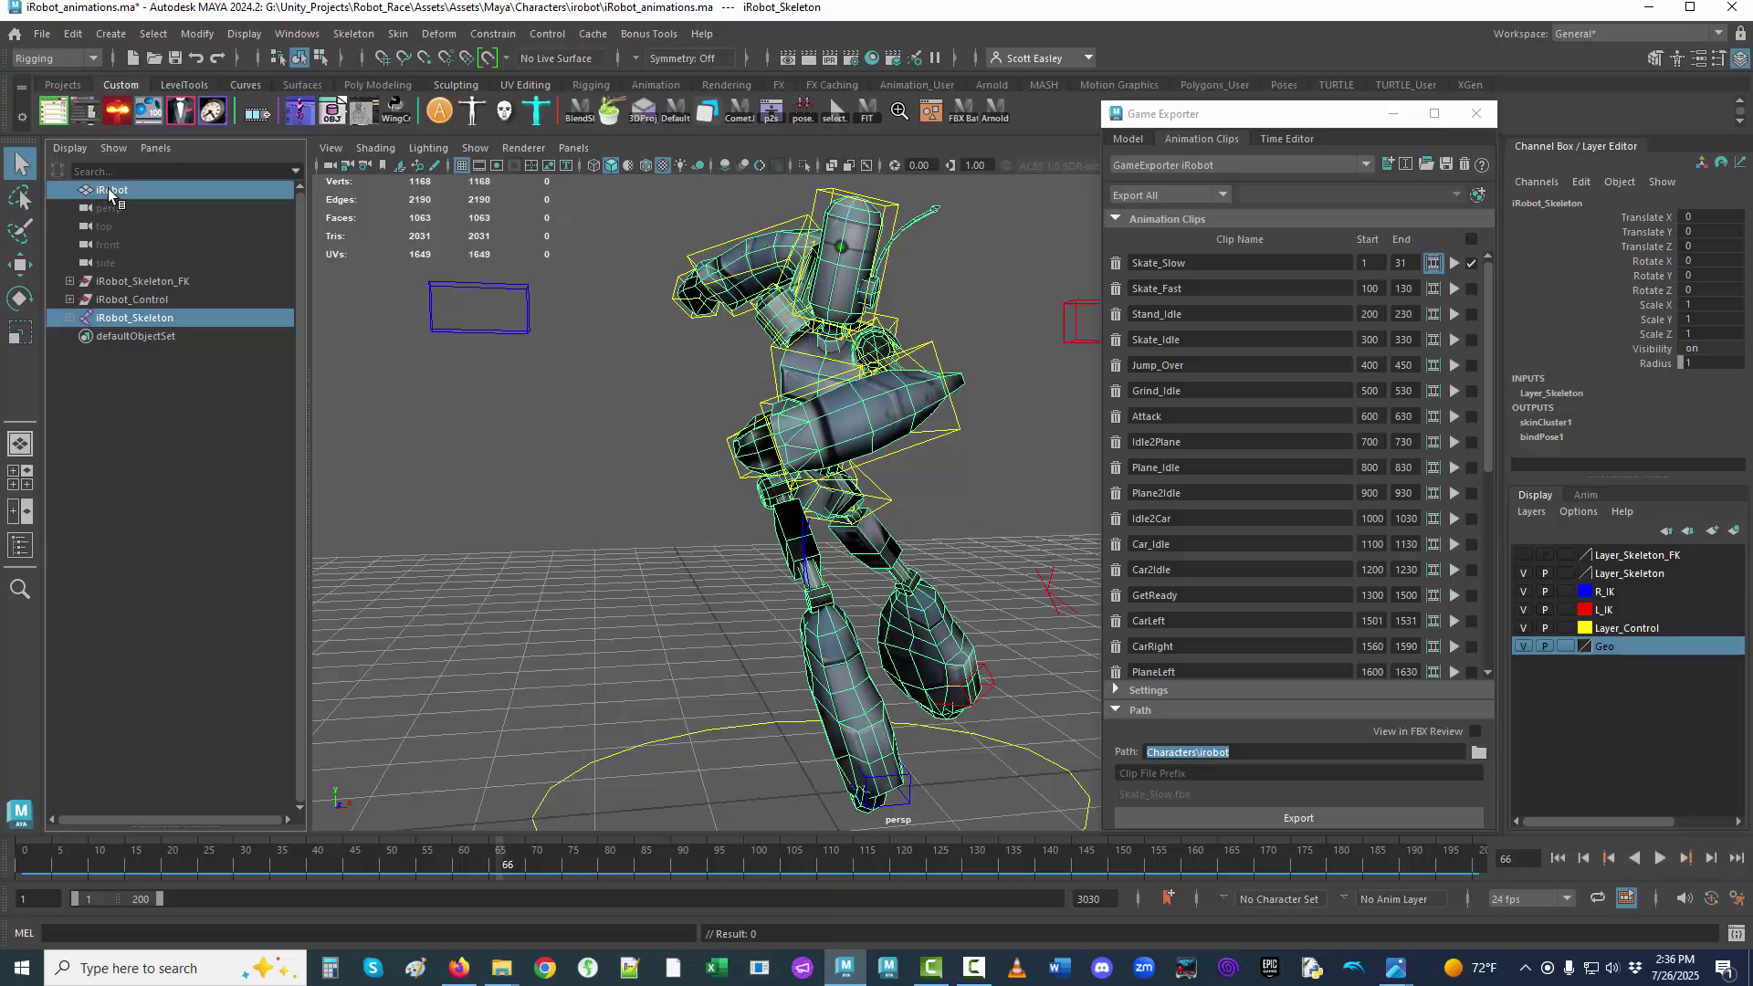
{"action": "left_click", "coordinate": [1171, 200]}
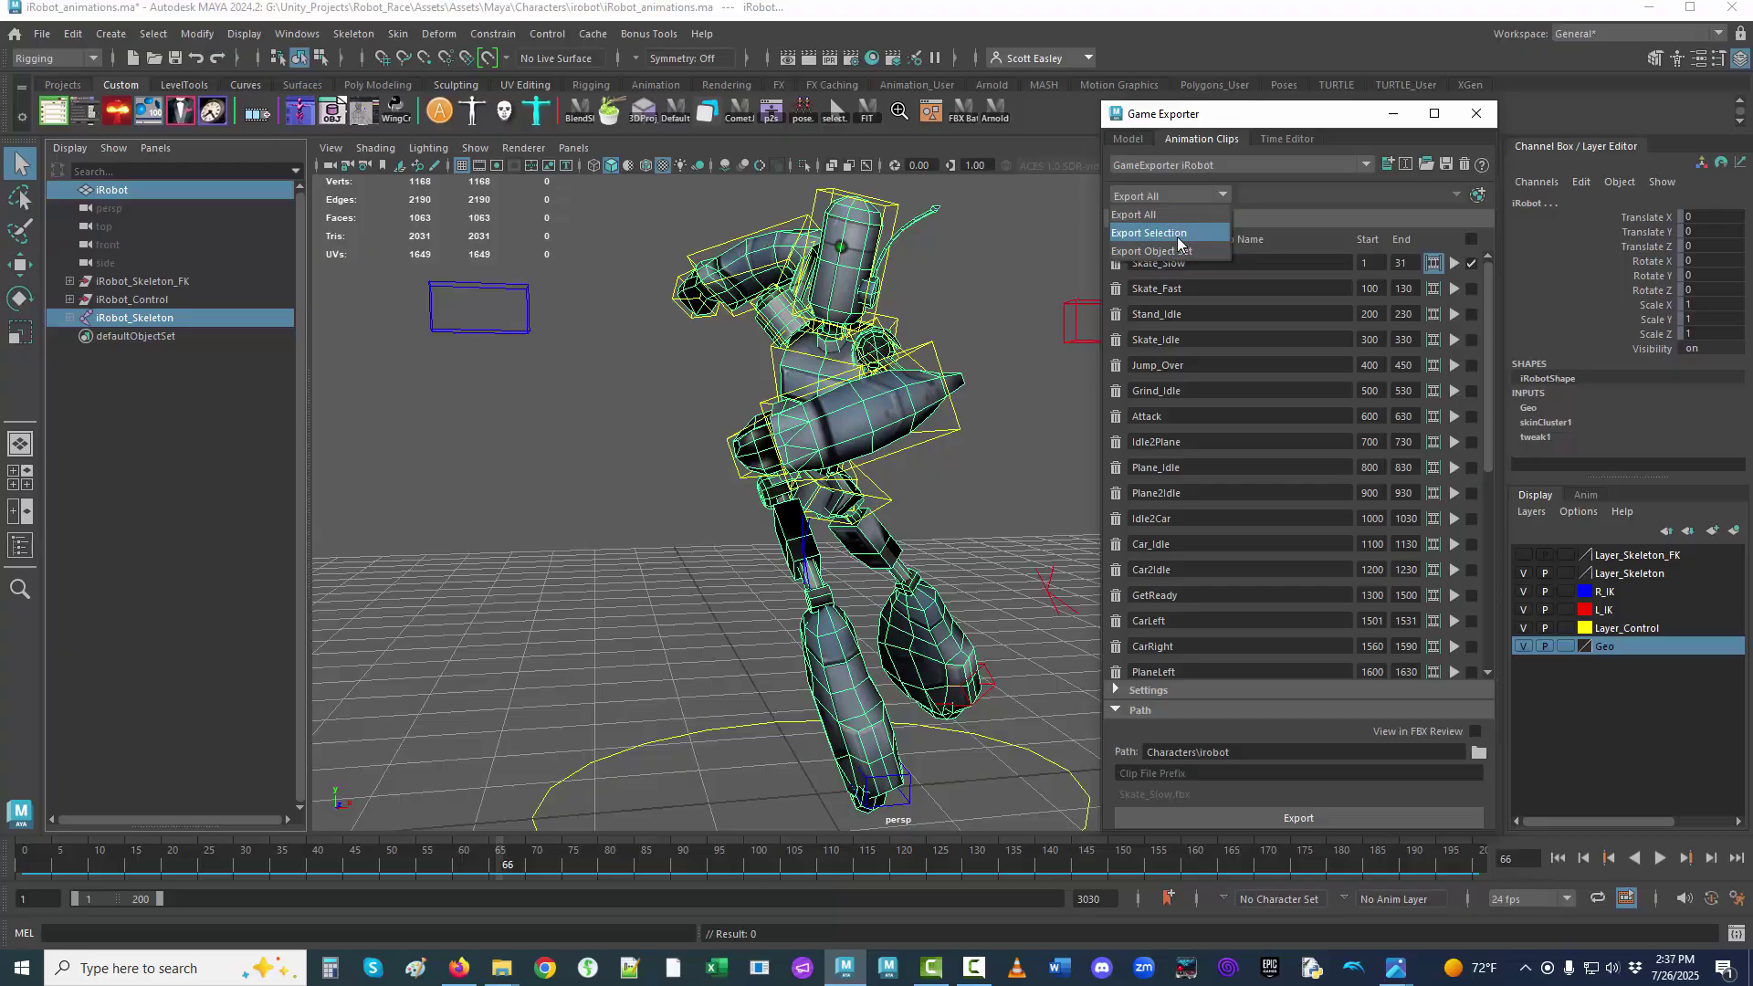
{"action": "left_click", "coordinate": [1178, 234]}
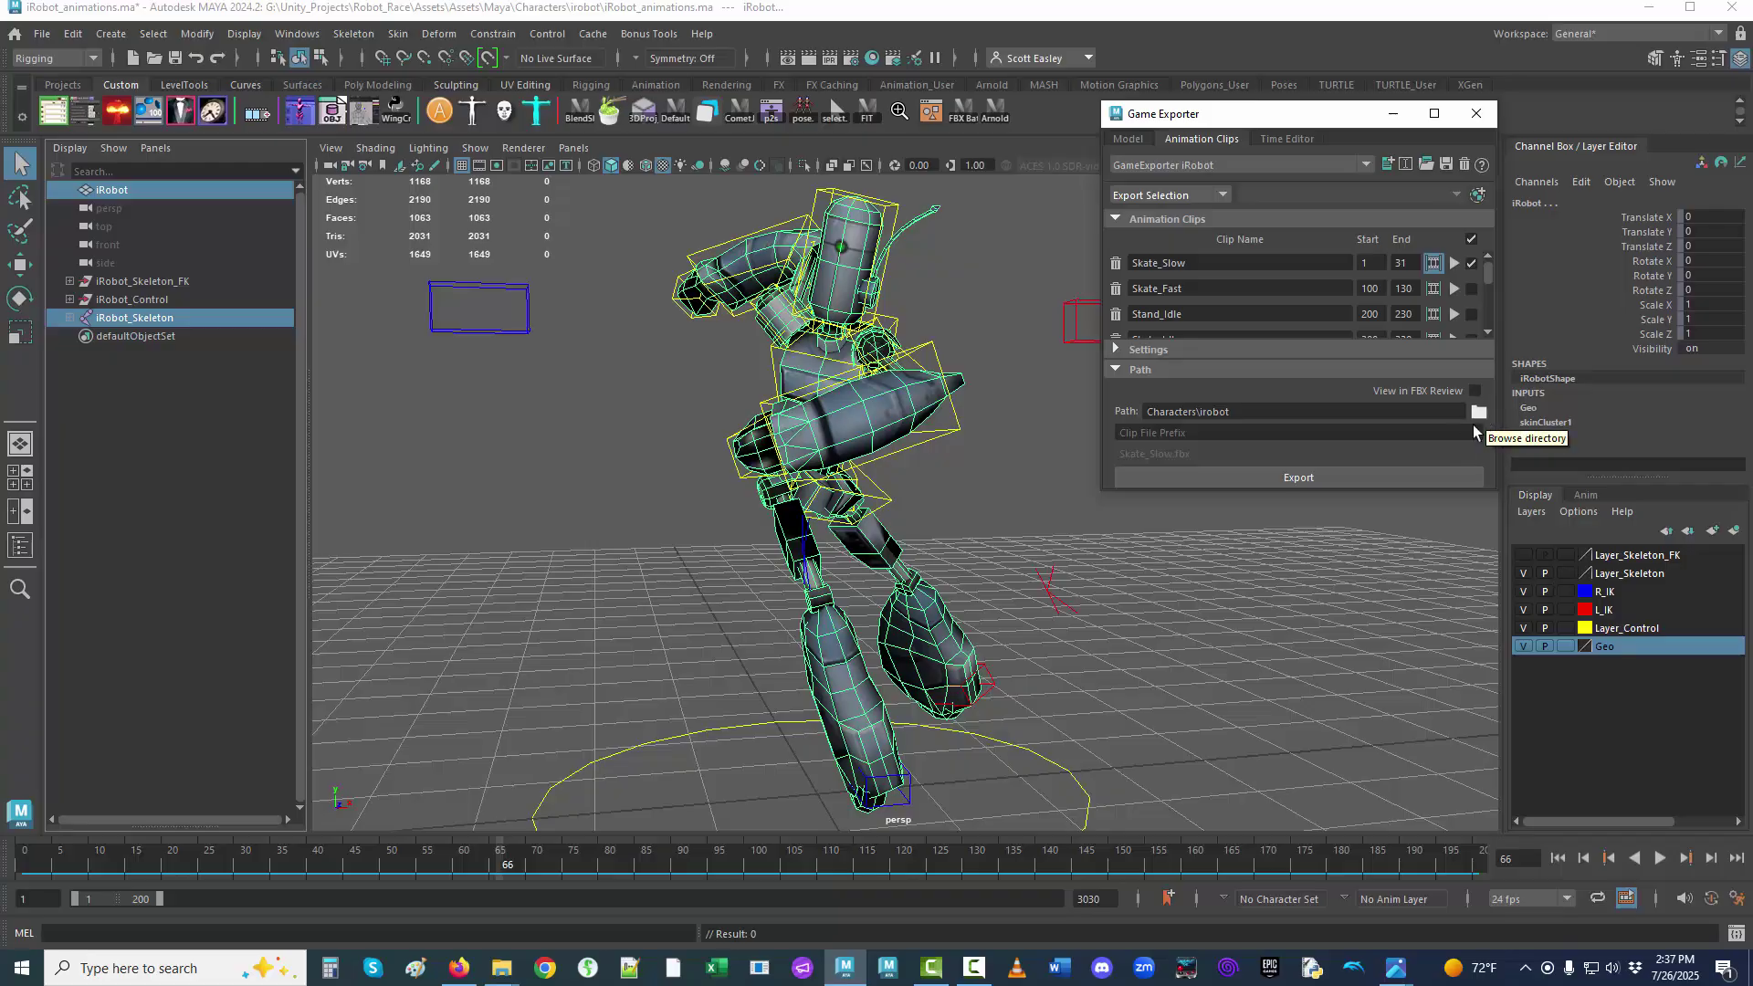
Export the Skate_Slow clip, replacing the existing Skate_Slow.fbx file.
{"action": "left_click", "coordinate": [1359, 481]}
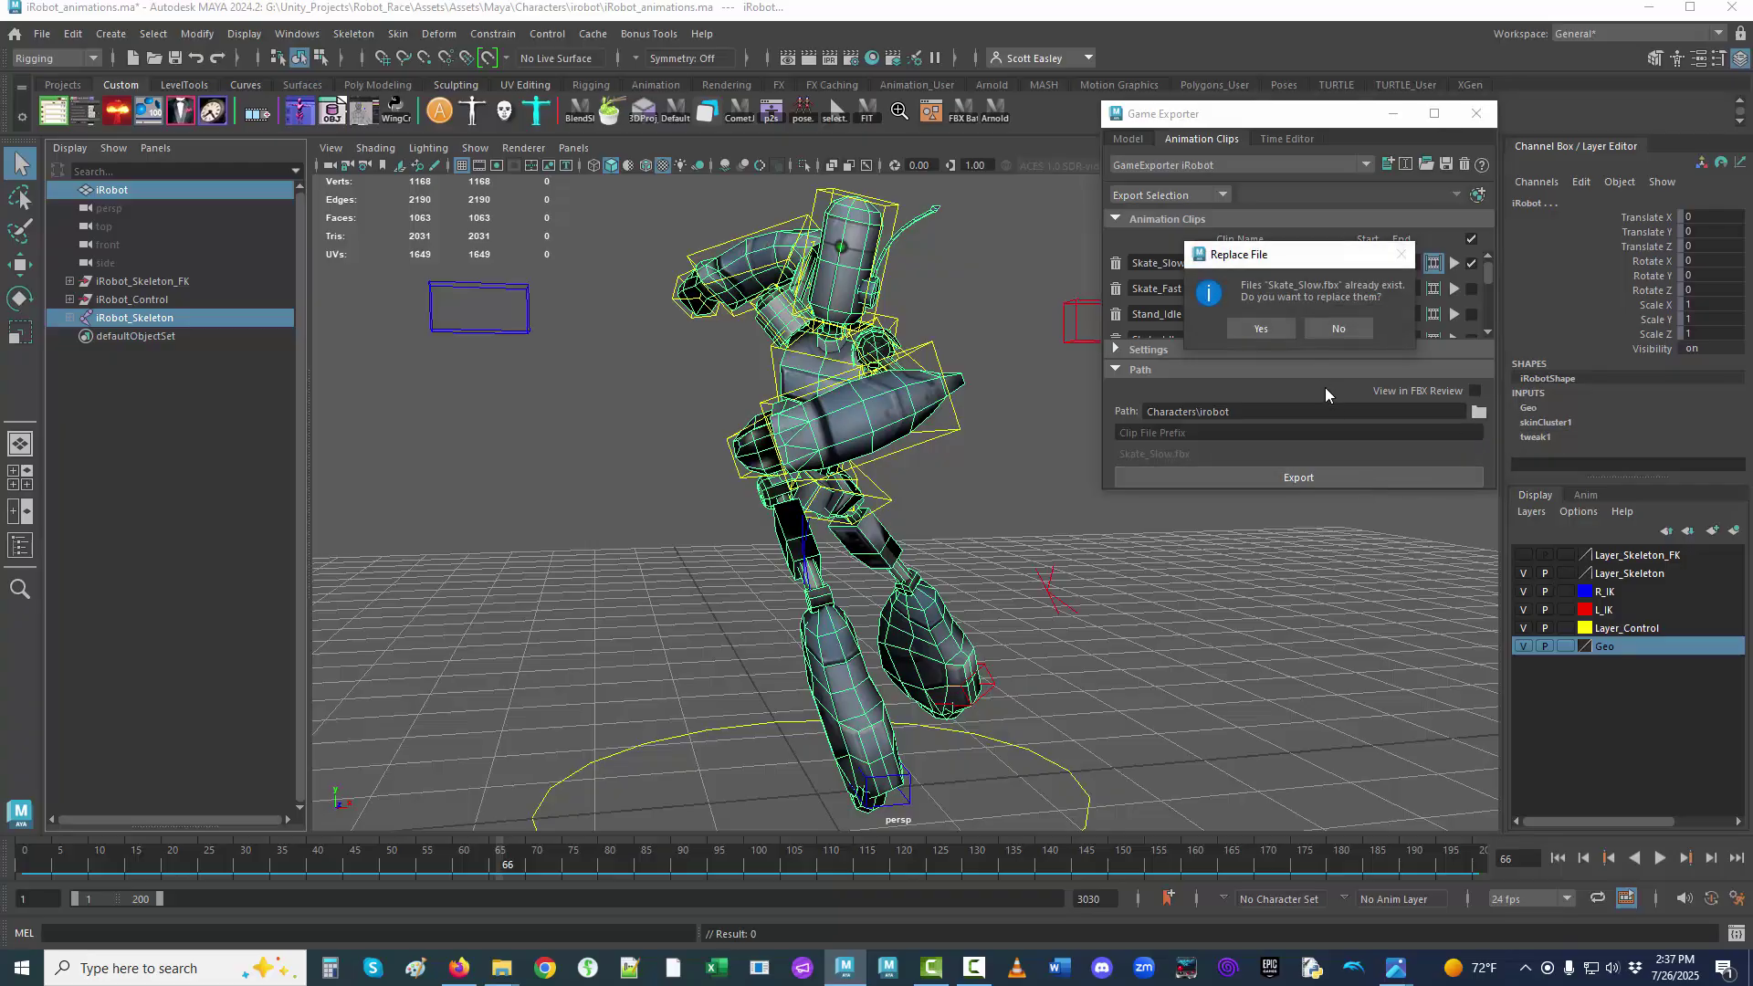
{"action": "left_click", "coordinate": [1277, 329]}
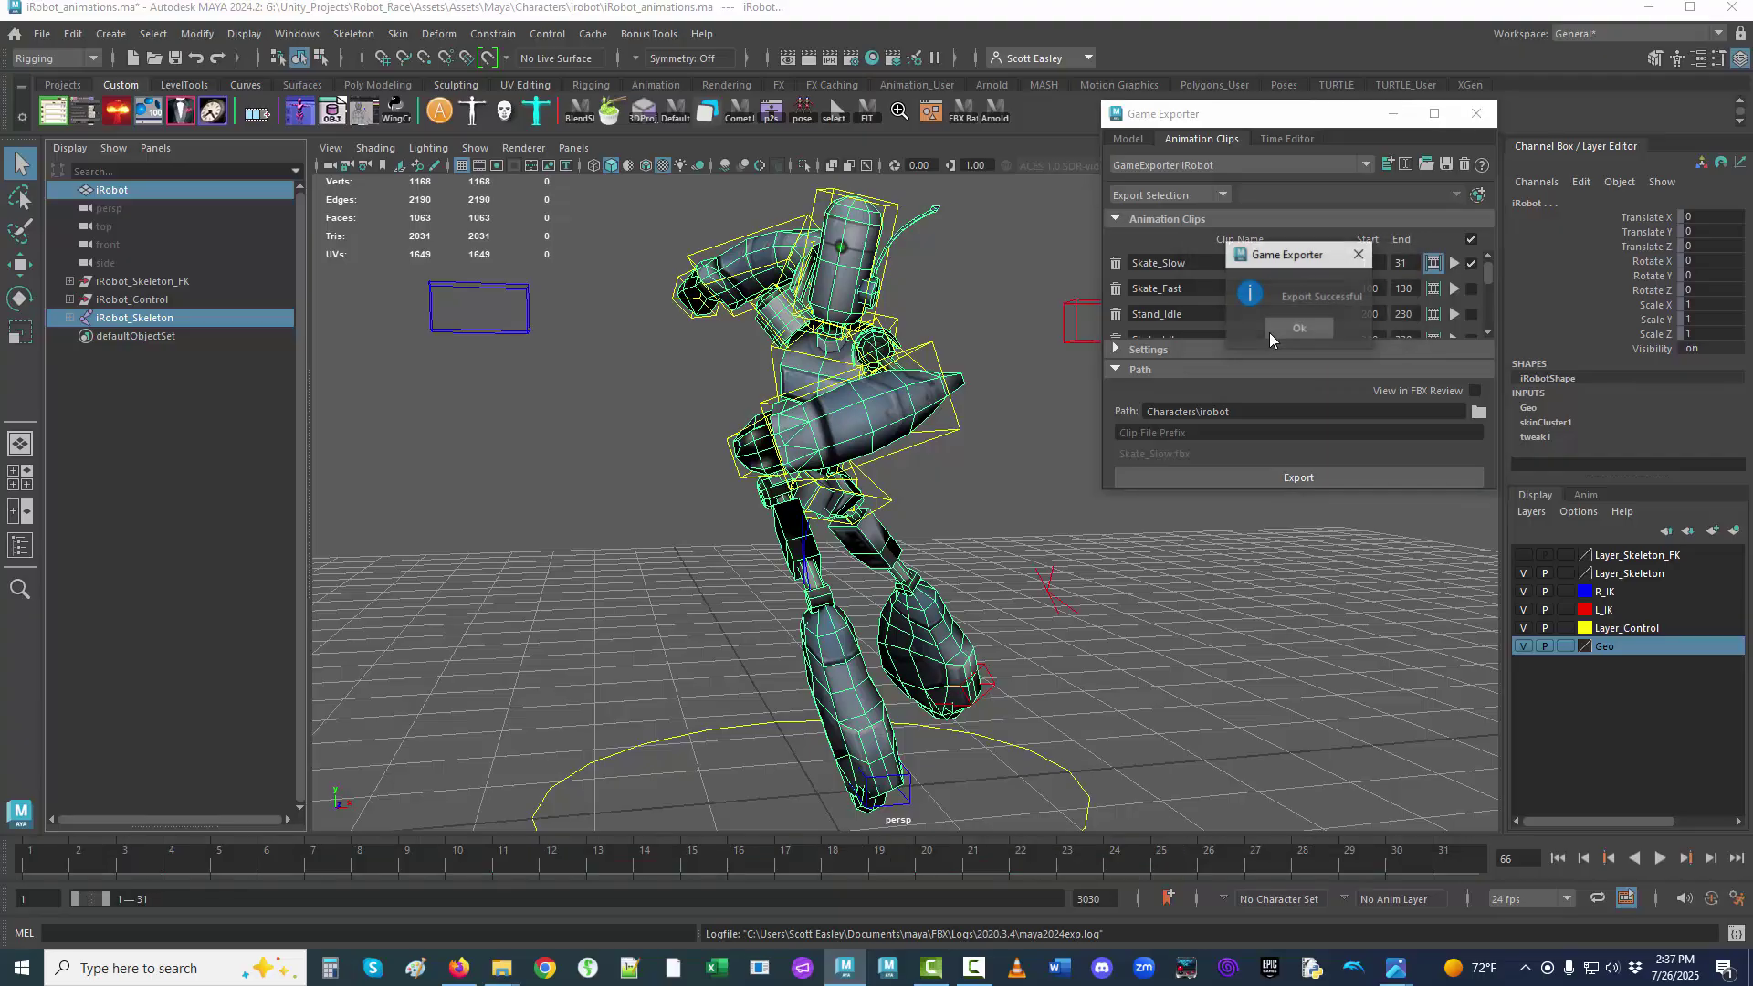
{"action": "left_click", "coordinate": [1296, 331]}
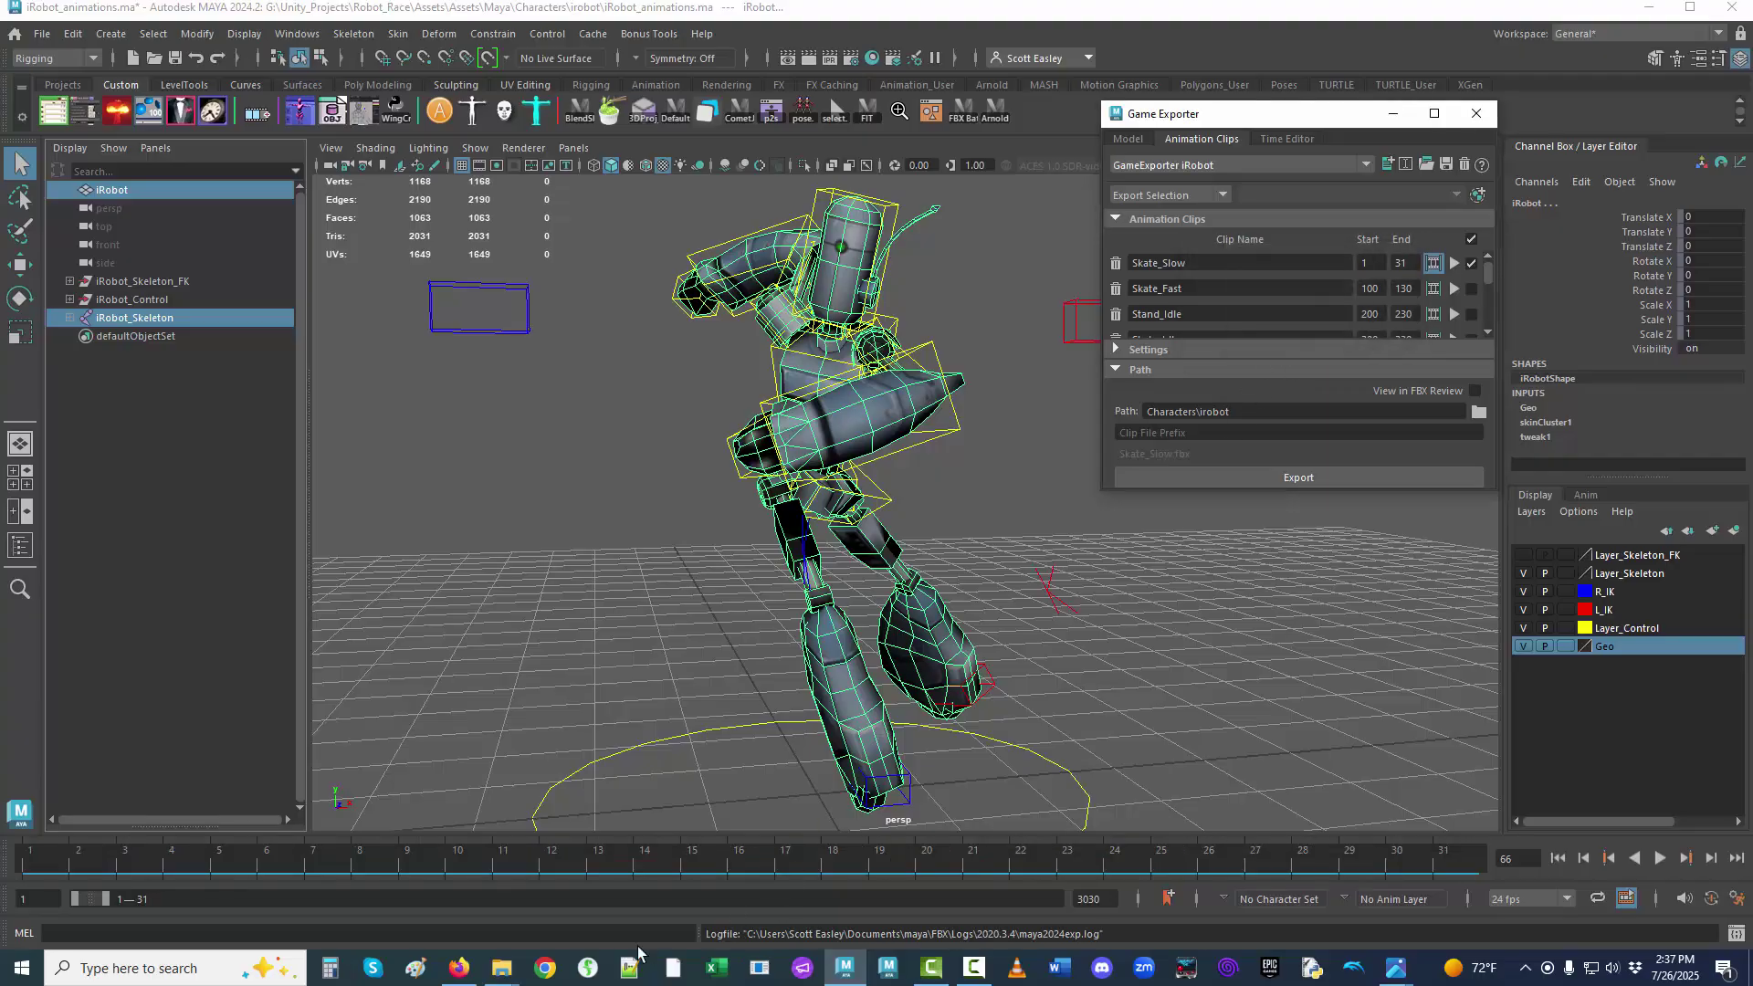
Switch to the irobot folder in File Explorer to check the exported FBX, moving its window clear of the Game Exporter.
{"action": "mouse_move", "coordinate": [508, 977]}
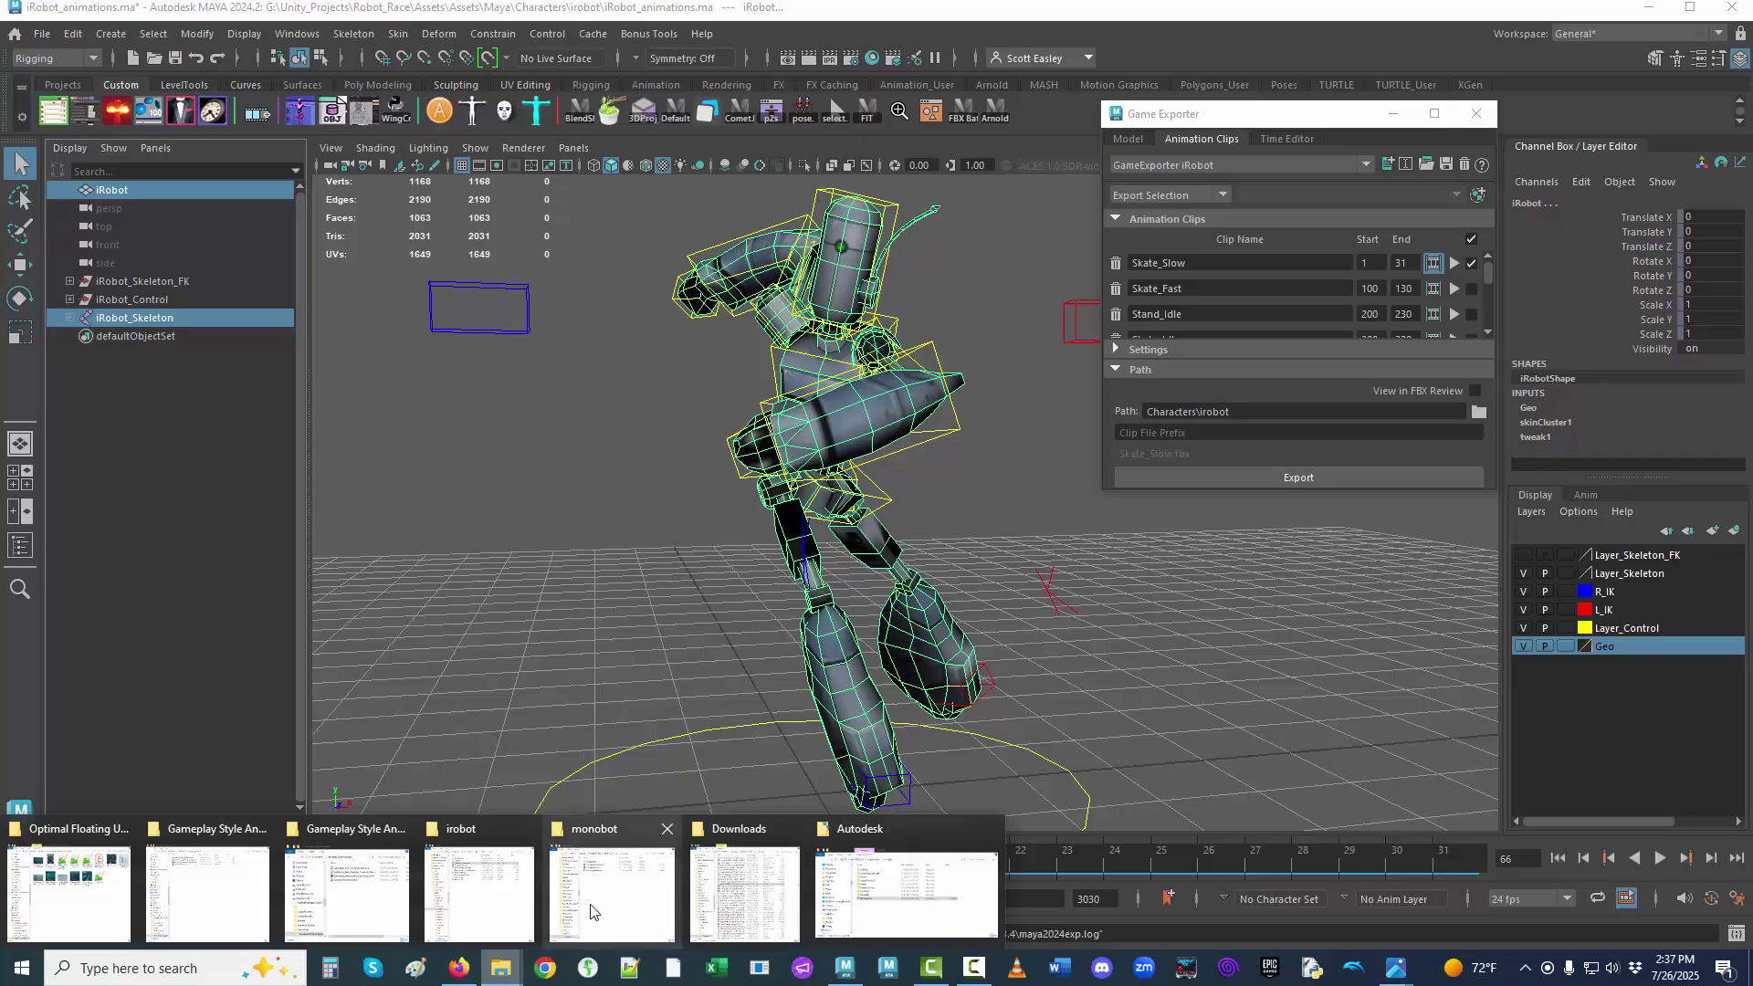
{"action": "left_click", "coordinate": [494, 919]}
{"action": "left_click", "coordinate": [1208, 543]}
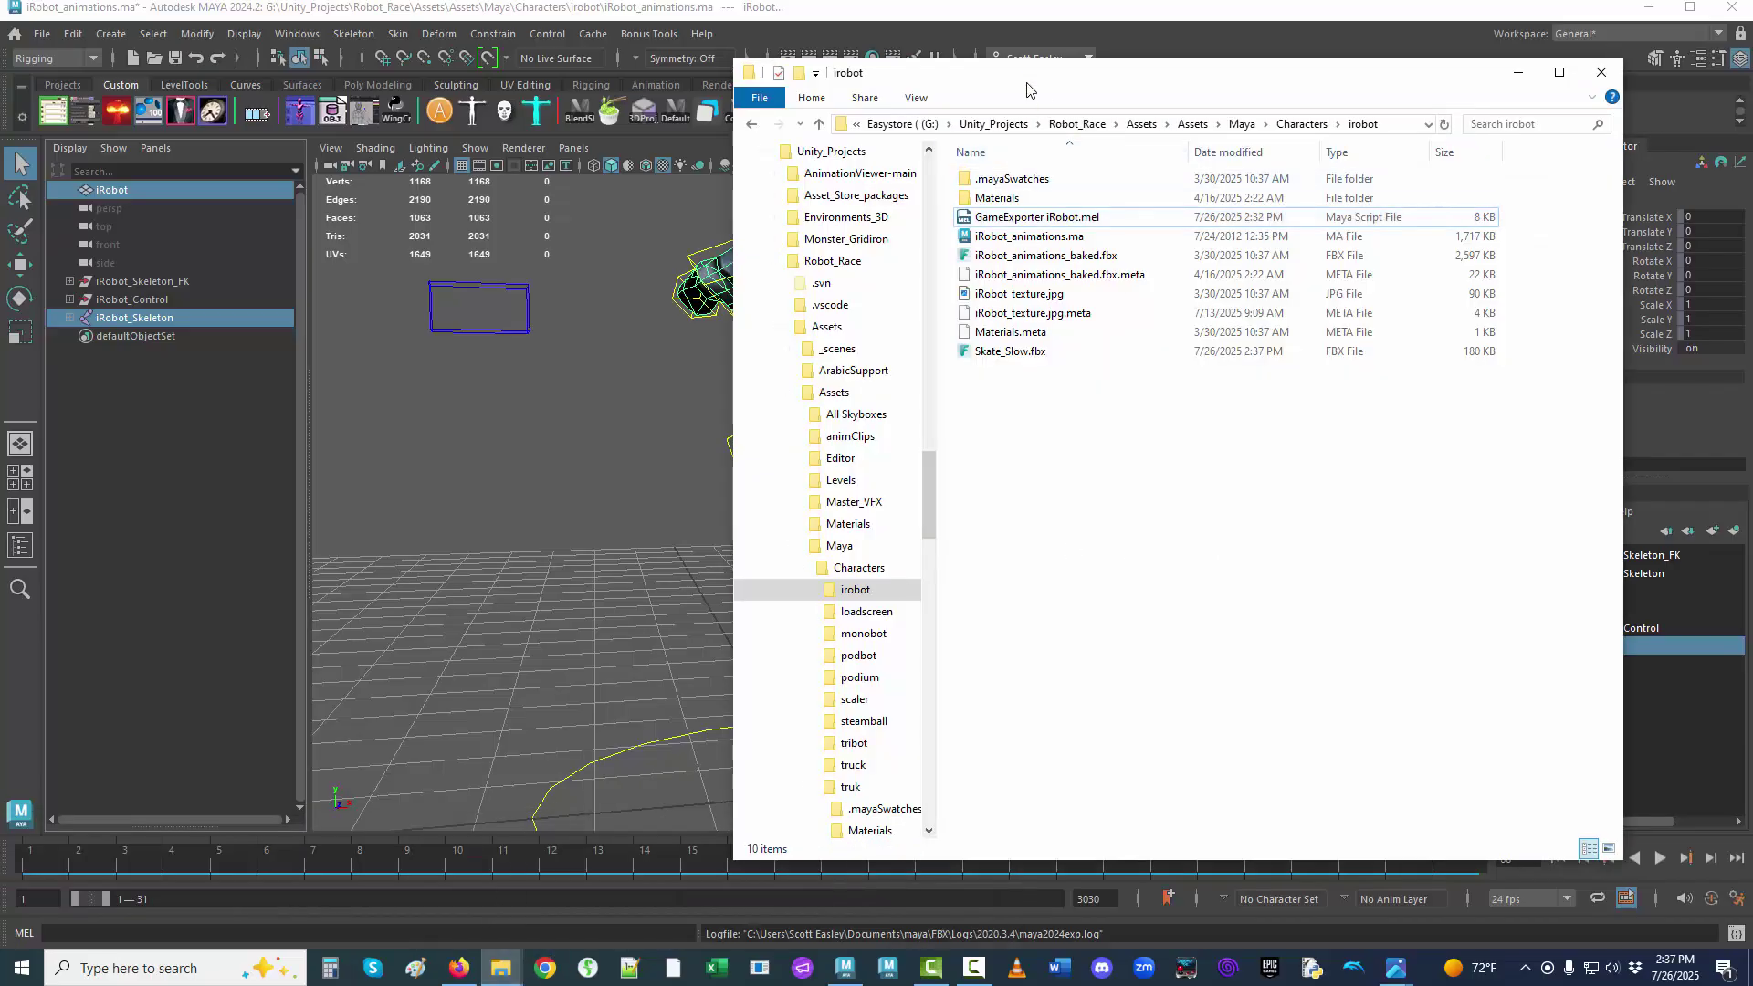
{"action": "left_click_drag", "start_coordinate": [1008, 77], "coordinate": [438, 66]}
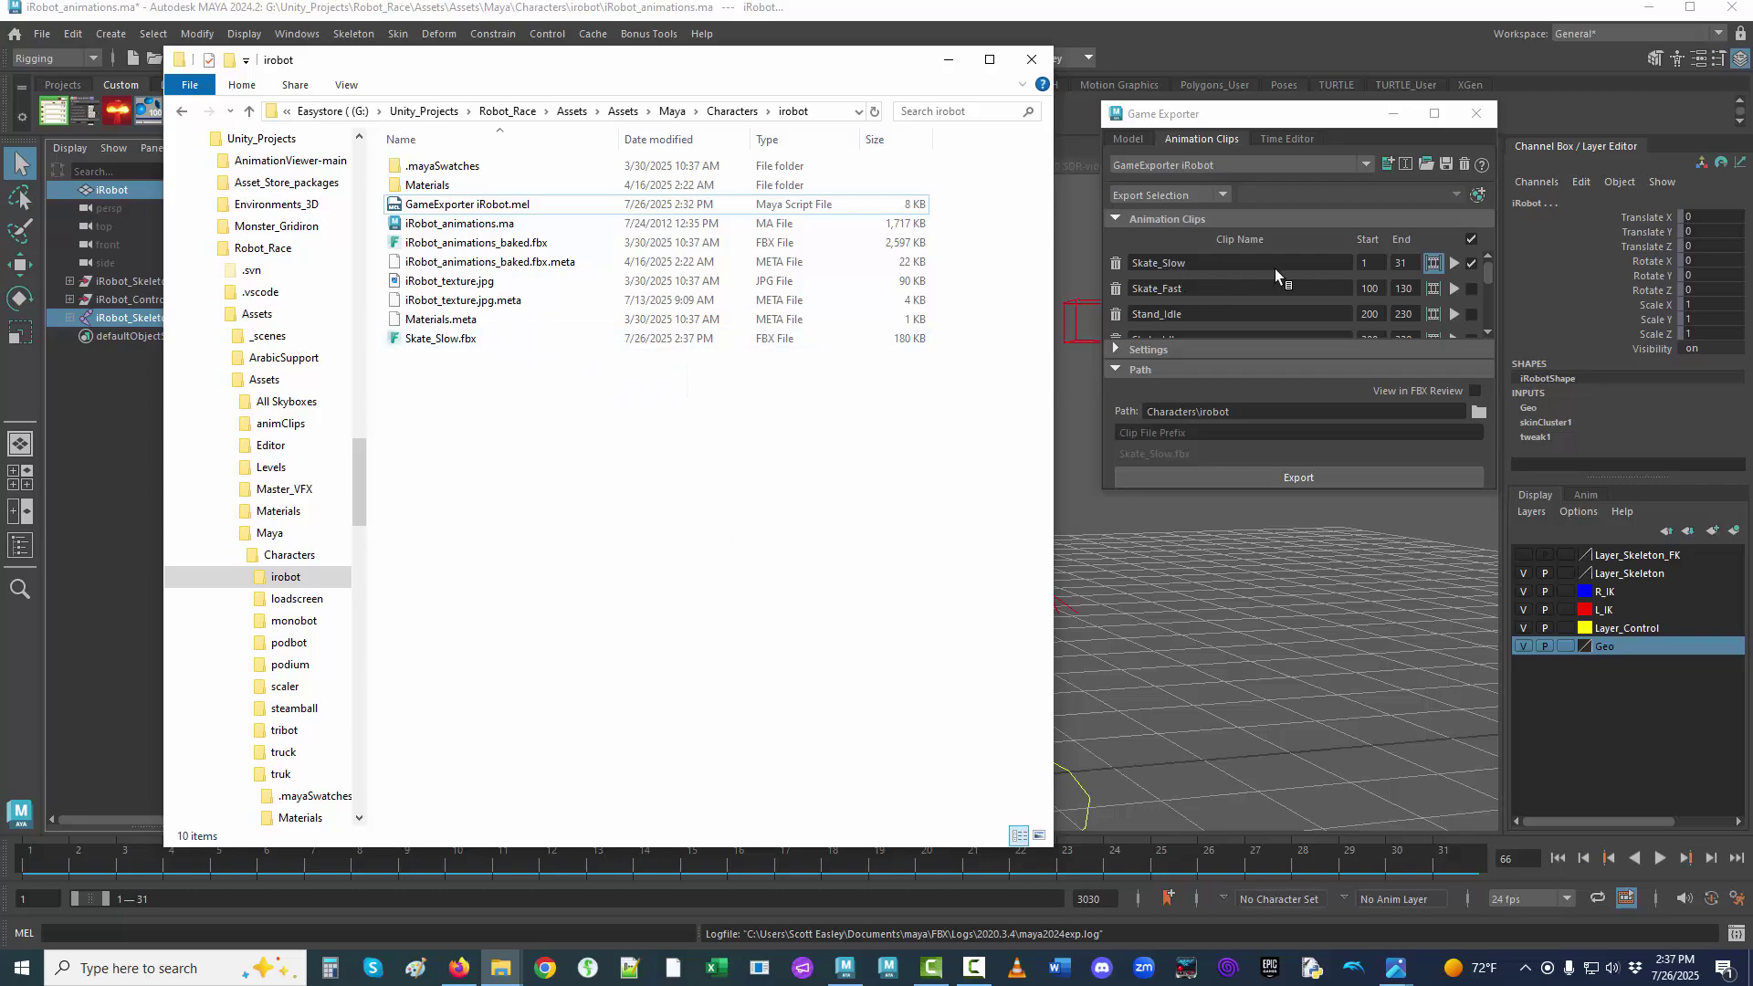
Open the exported Skate_Slow.fbx in FBX Review, orbit around the robot, play the animation and close the viewer.
{"action": "left_click", "coordinate": [906, 344]}
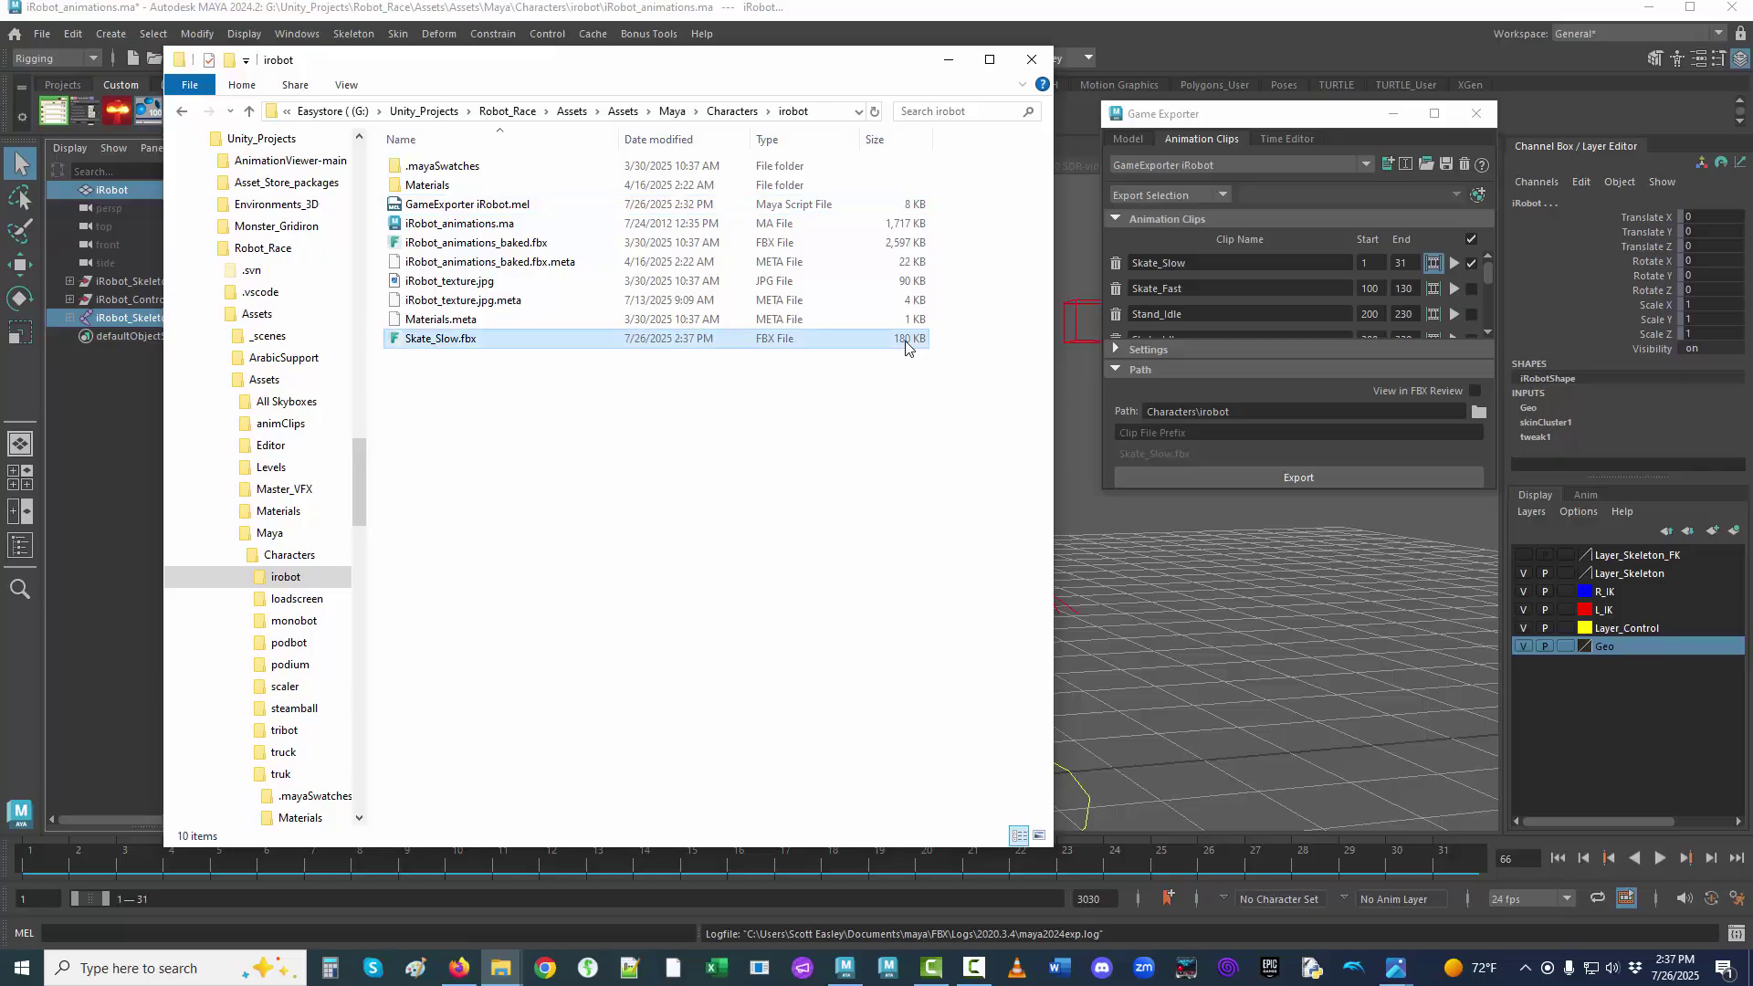
{"action": "double_click", "coordinate": [905, 345]}
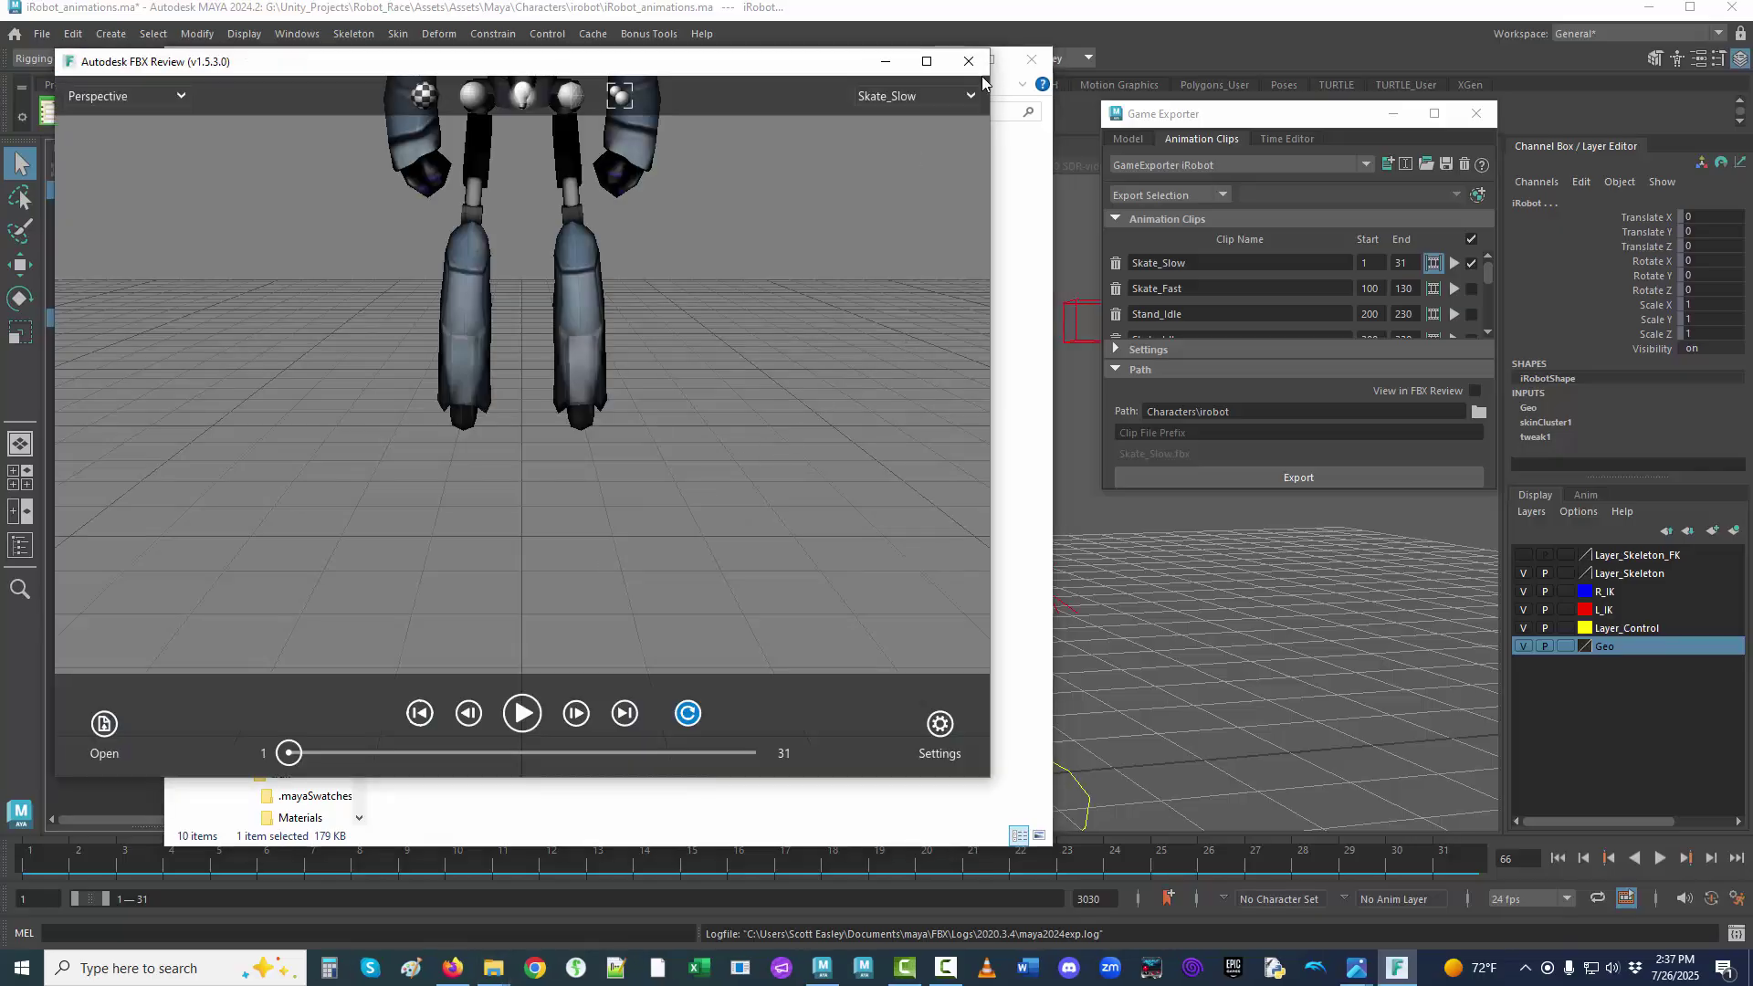
{"action": "left_click", "coordinate": [969, 62]}
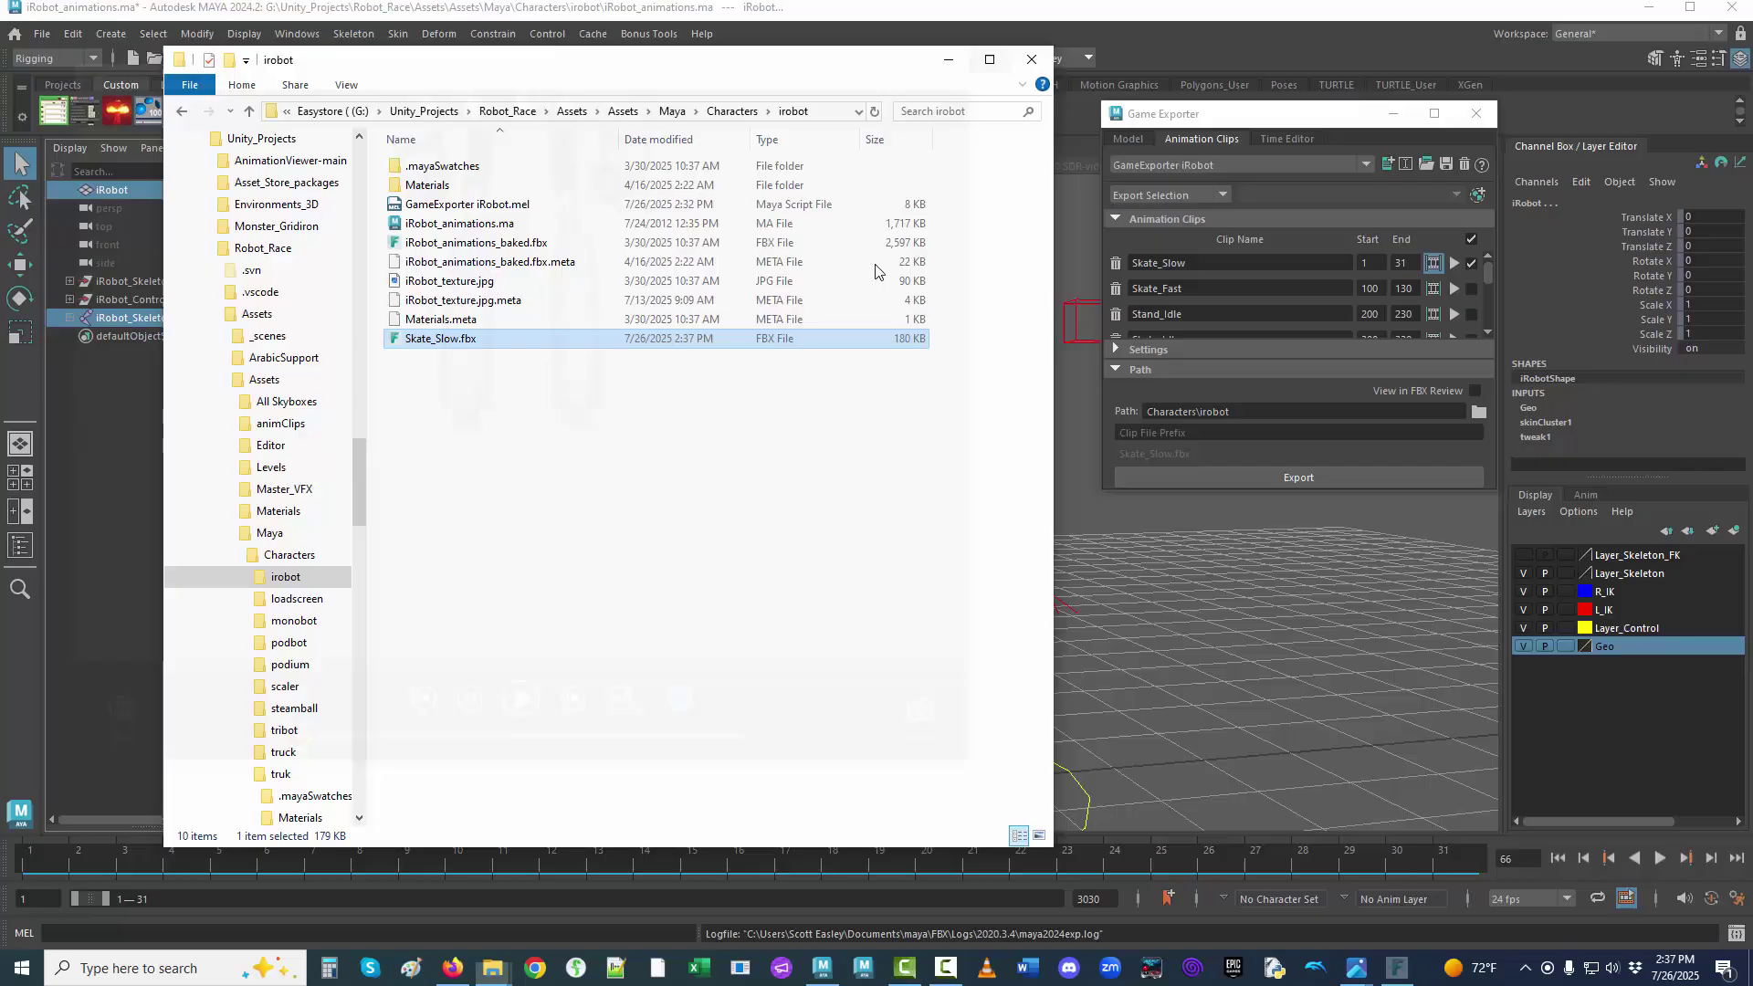
{"action": "left_click", "coordinate": [586, 599]}
{"action": "left_click", "coordinate": [541, 340]}
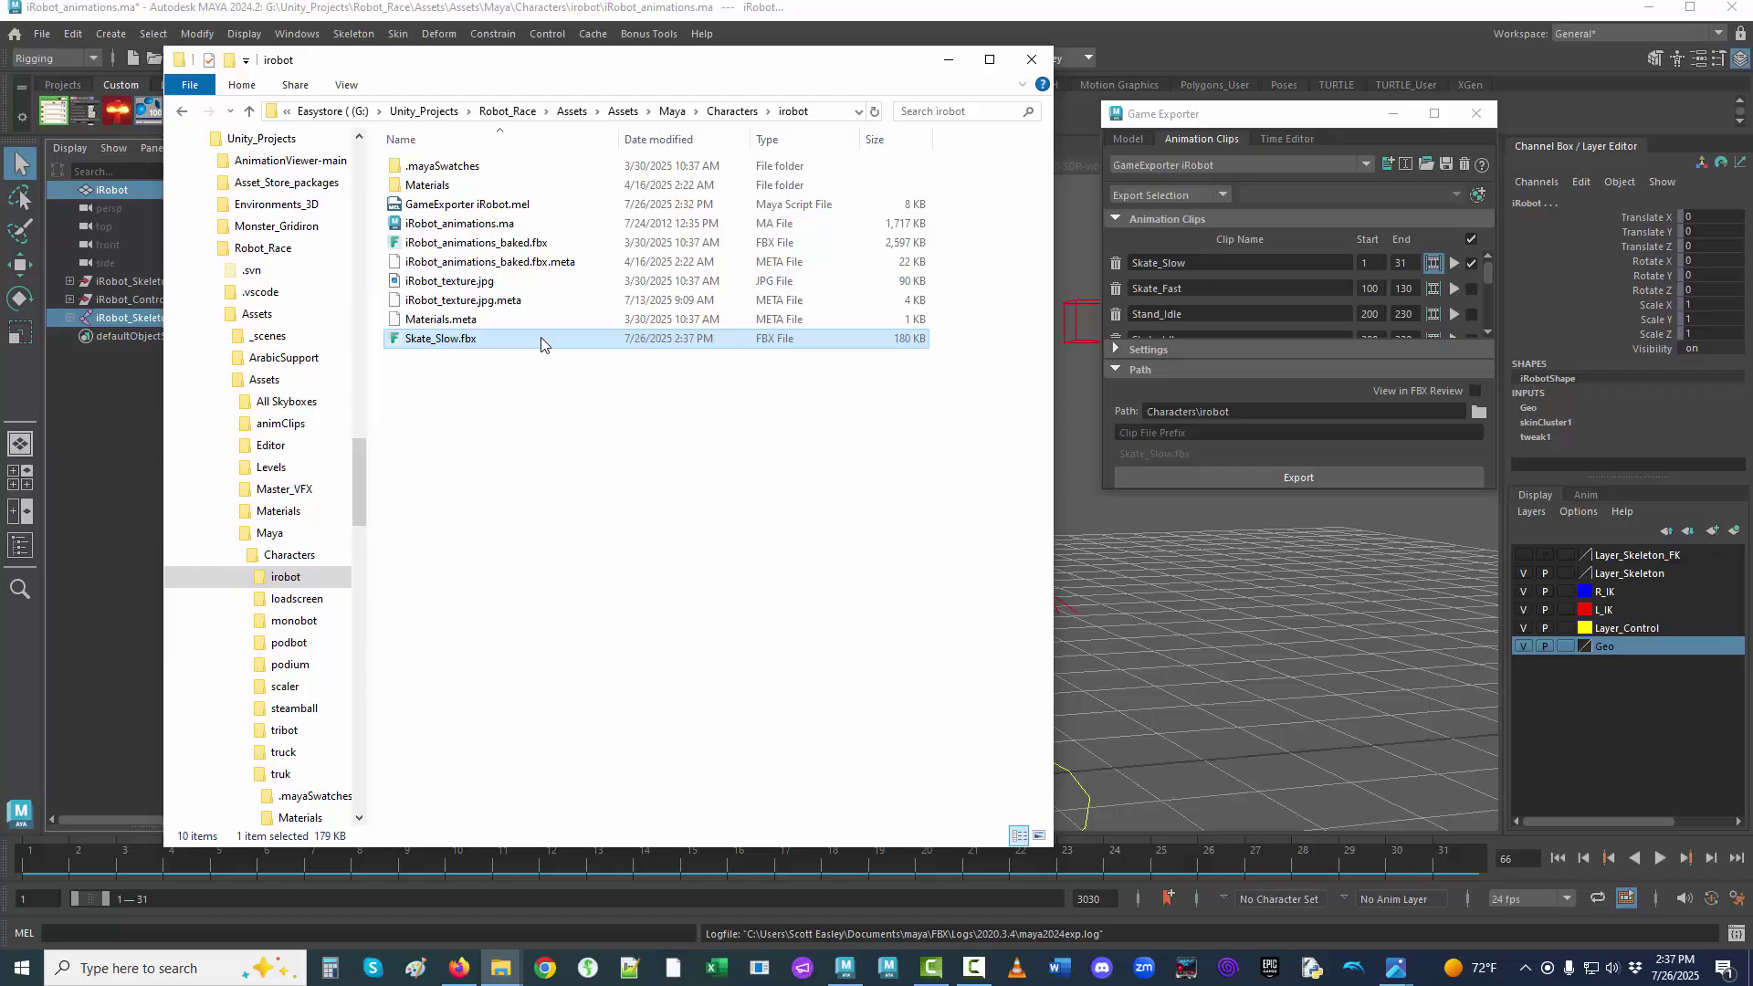
{"action": "right_click", "coordinate": [541, 339]}
{"action": "mouse_move", "coordinate": [658, 540]}
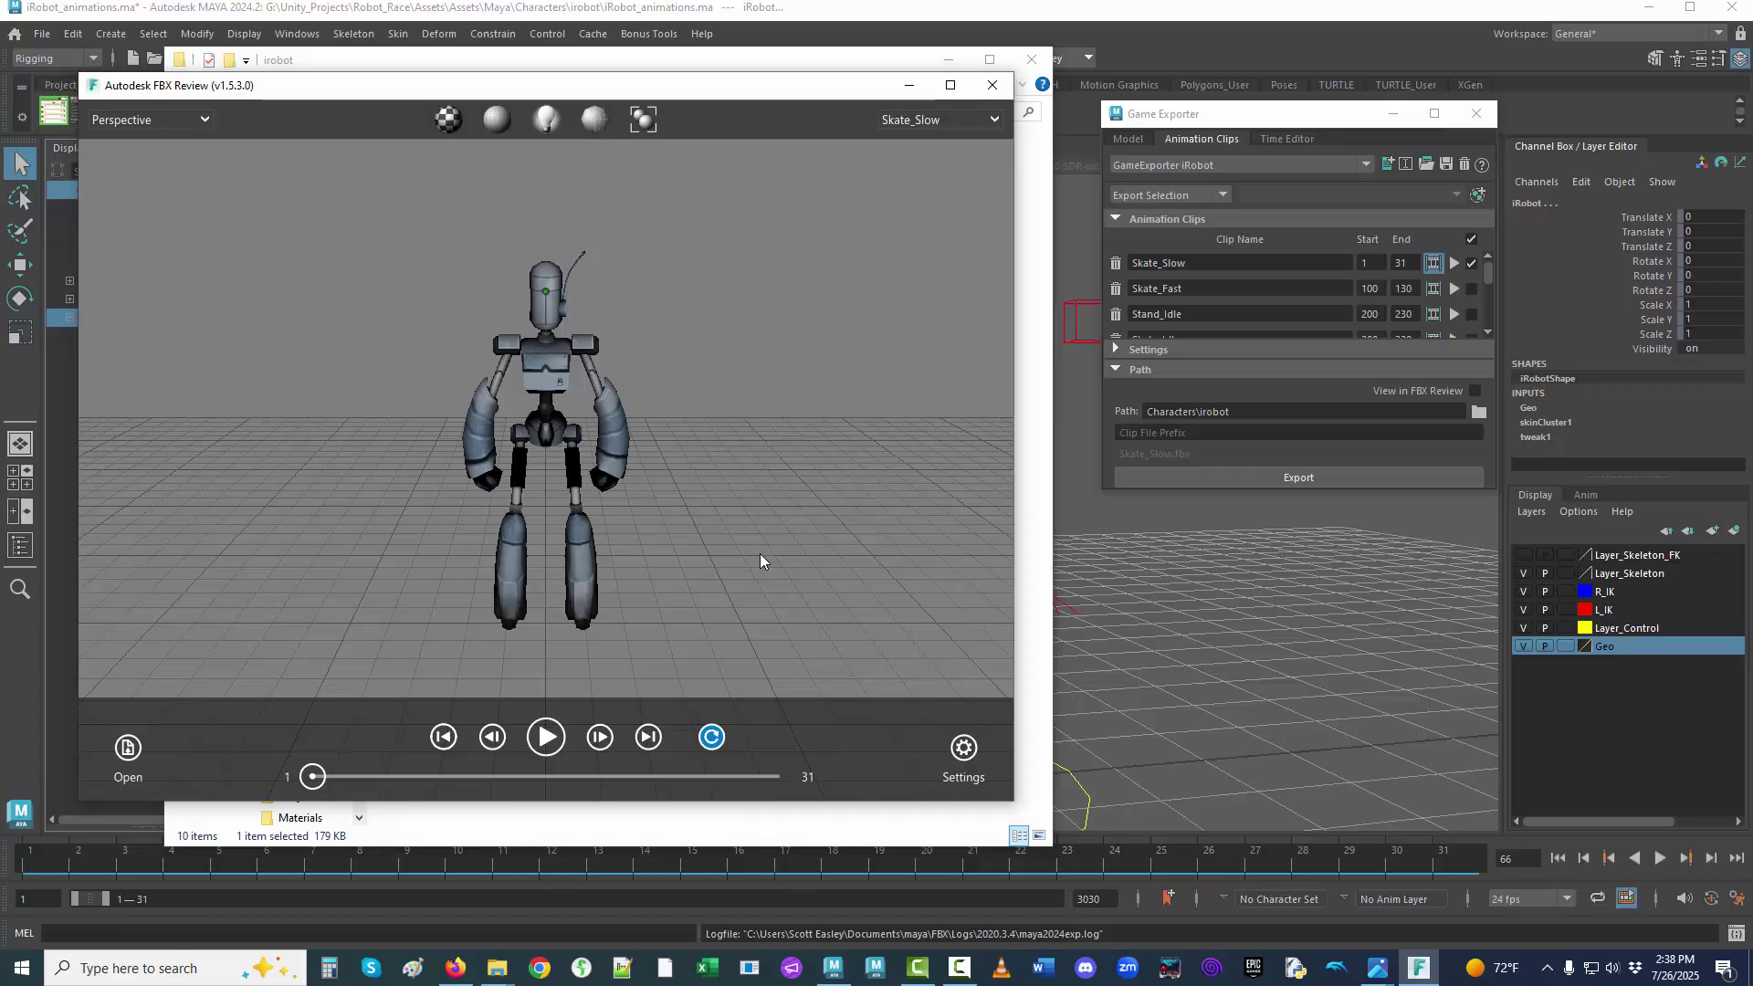
{"action": "left_click_drag", "start_coordinate": [745, 553], "coordinate": [664, 554]}
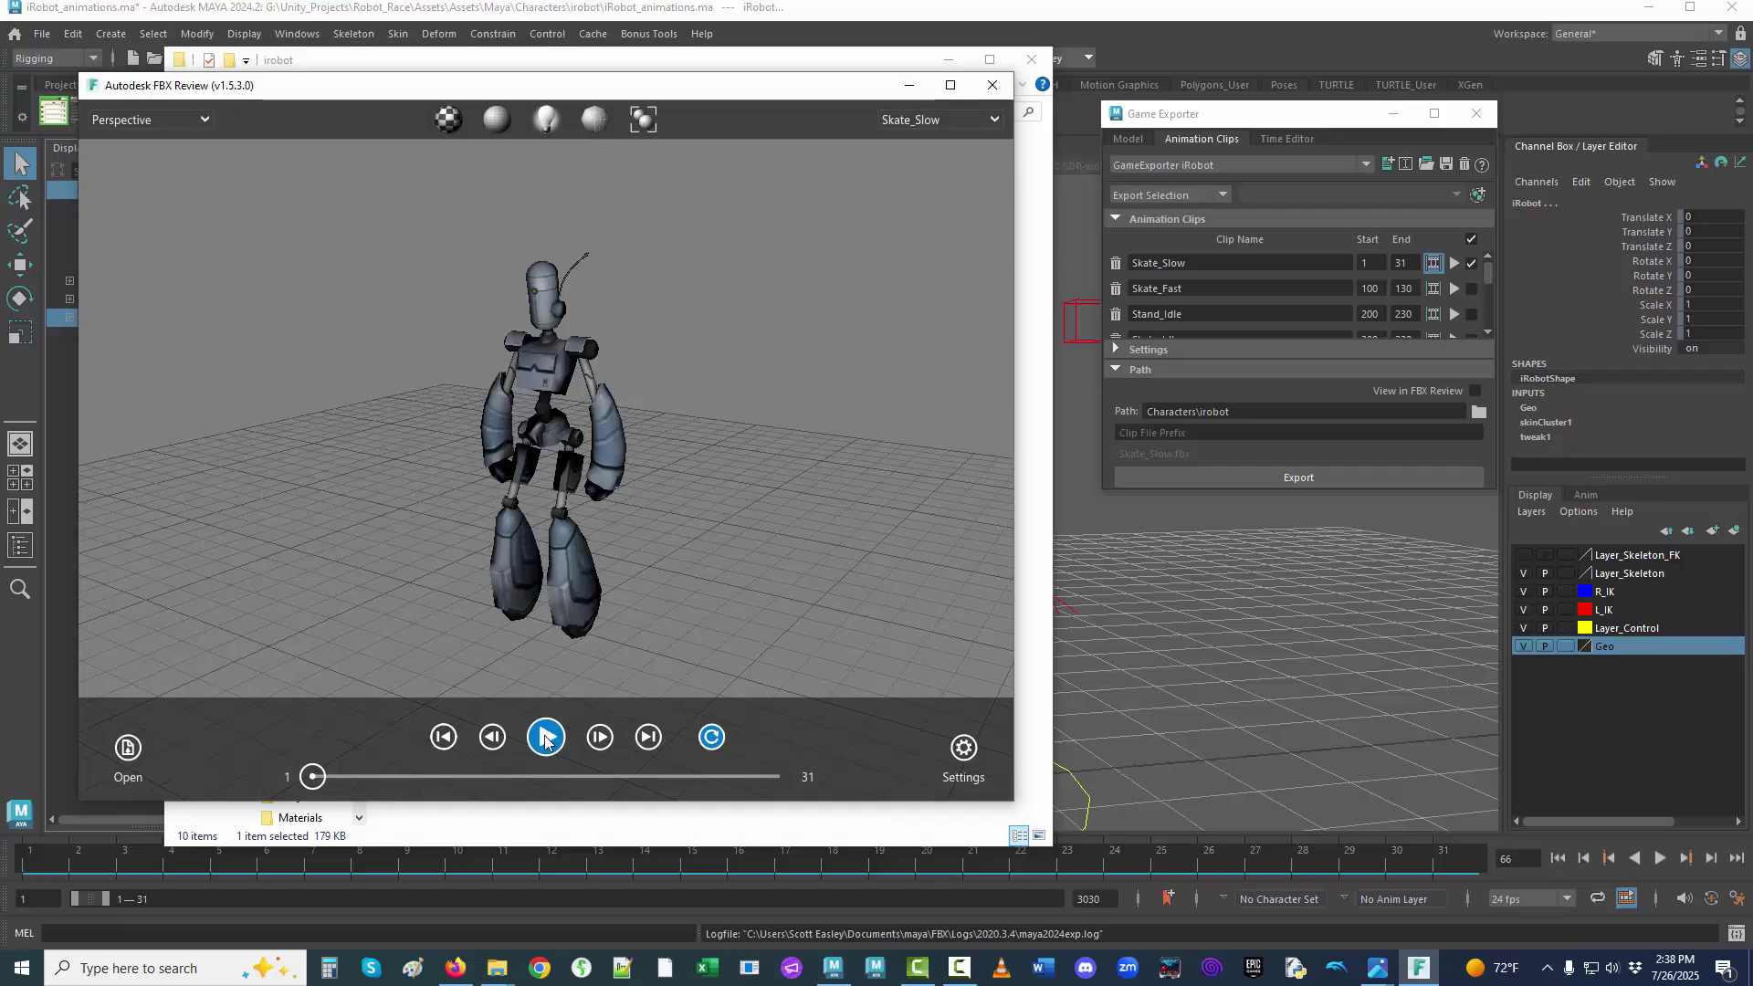
{"action": "left_click", "coordinate": [545, 738]}
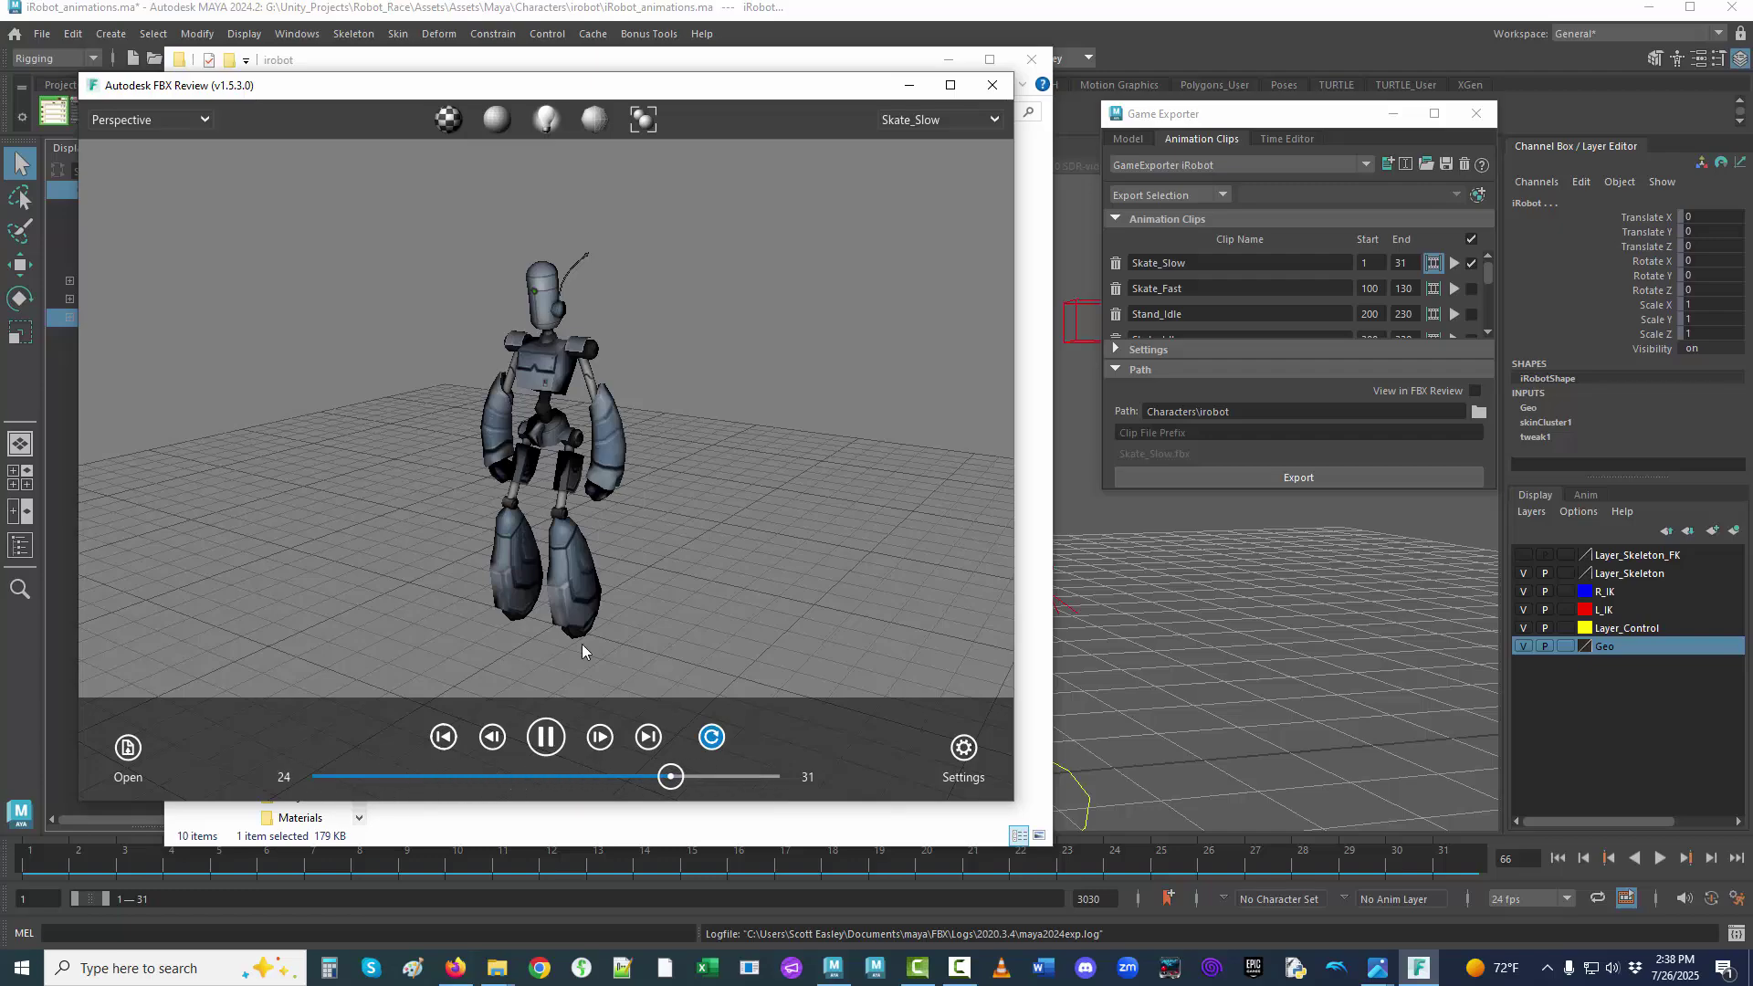
{"action": "left_click", "coordinate": [992, 85]}
{"action": "left_click", "coordinate": [744, 513]}
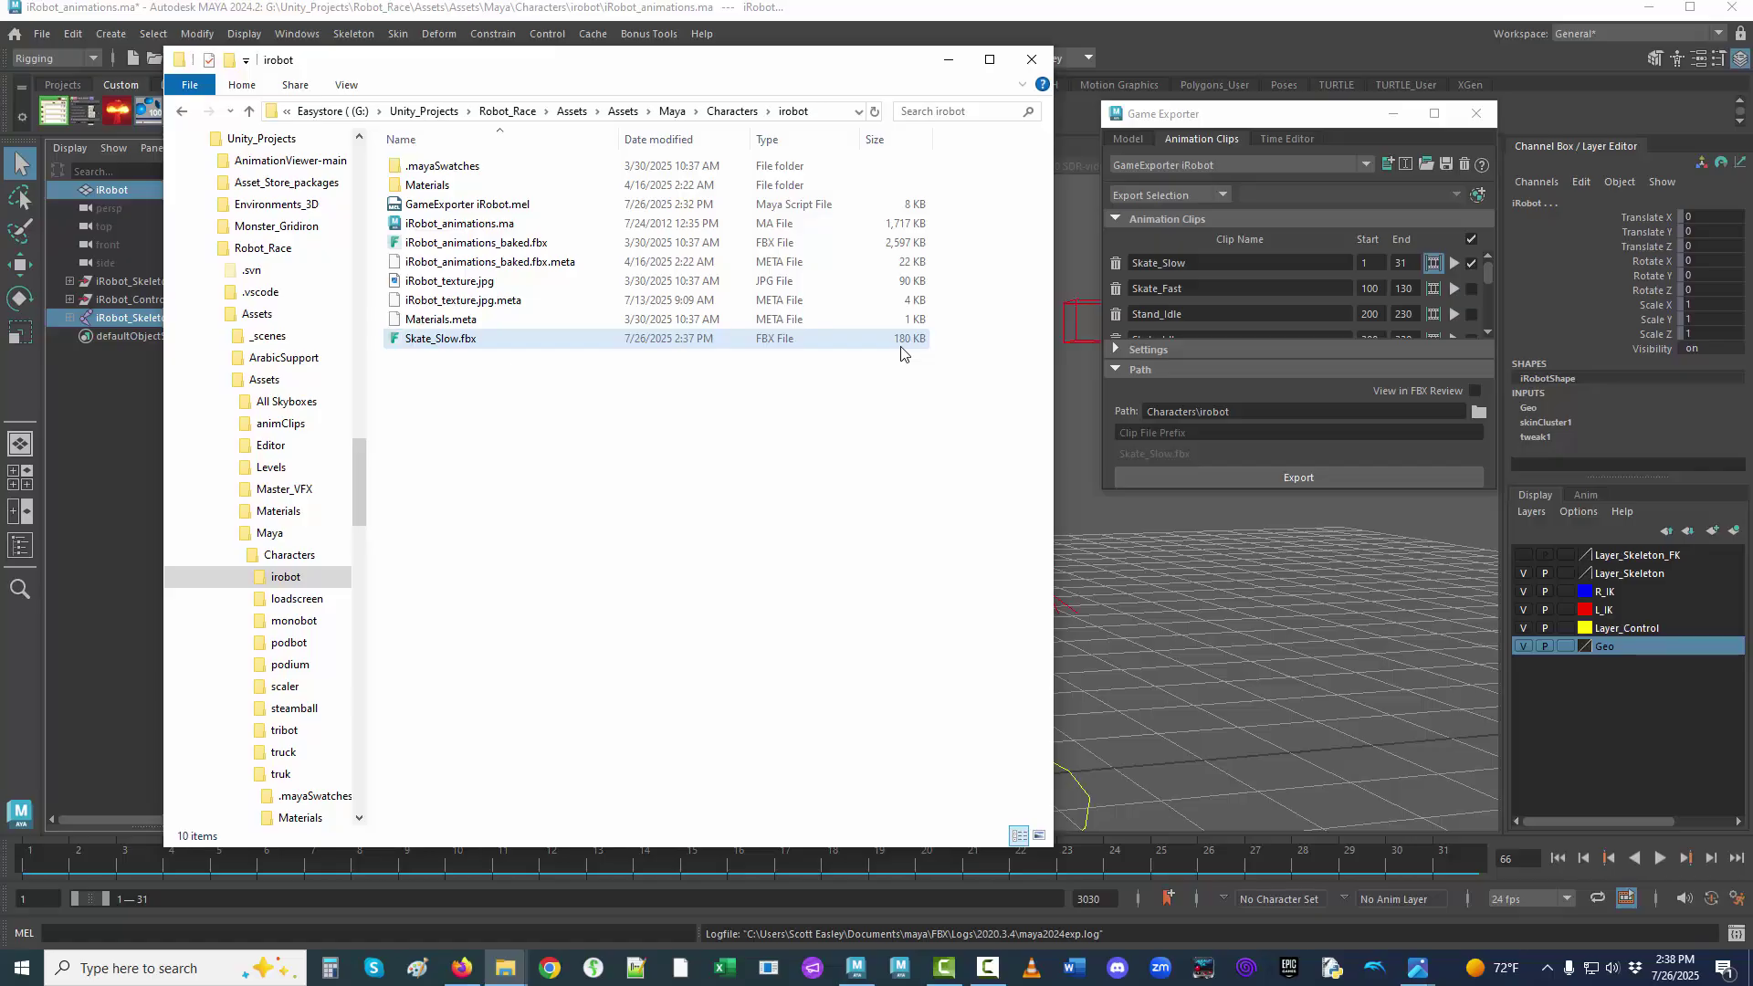
Return to Maya, expand iRobot_Skeleton in the Outliner and select its entire joint hierarchy.
{"action": "left_click", "coordinate": [1156, 626]}
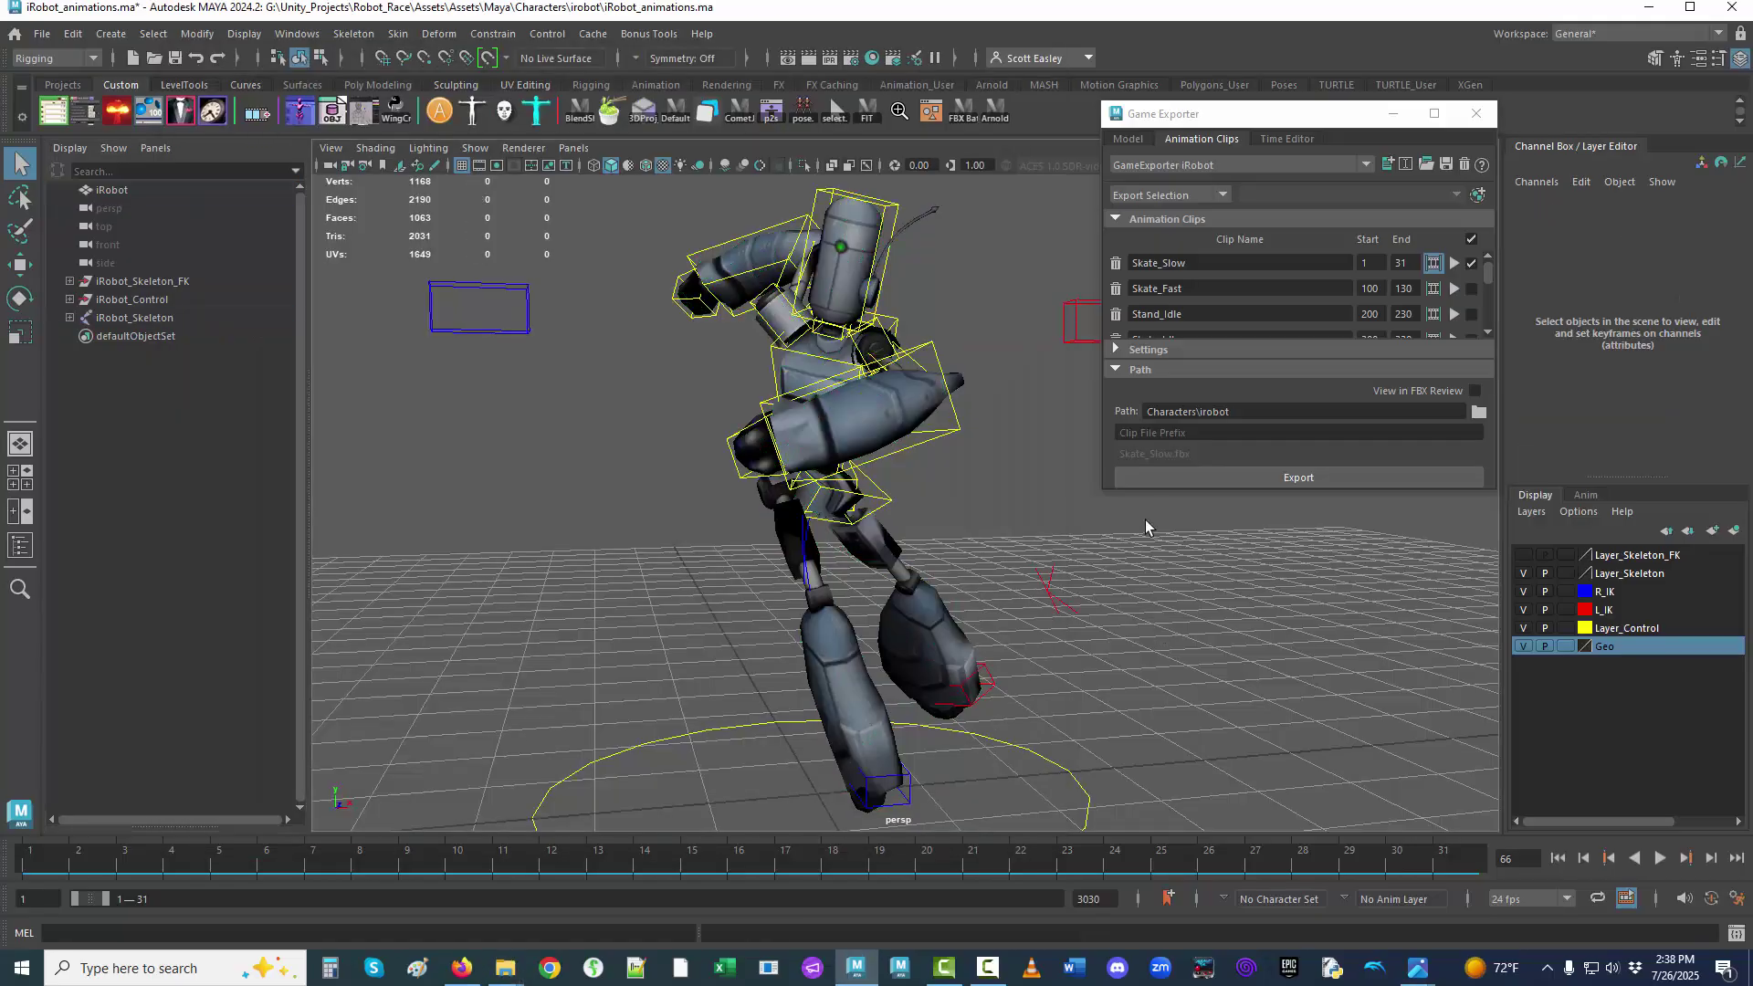
{"action": "left_click", "coordinate": [130, 318]}
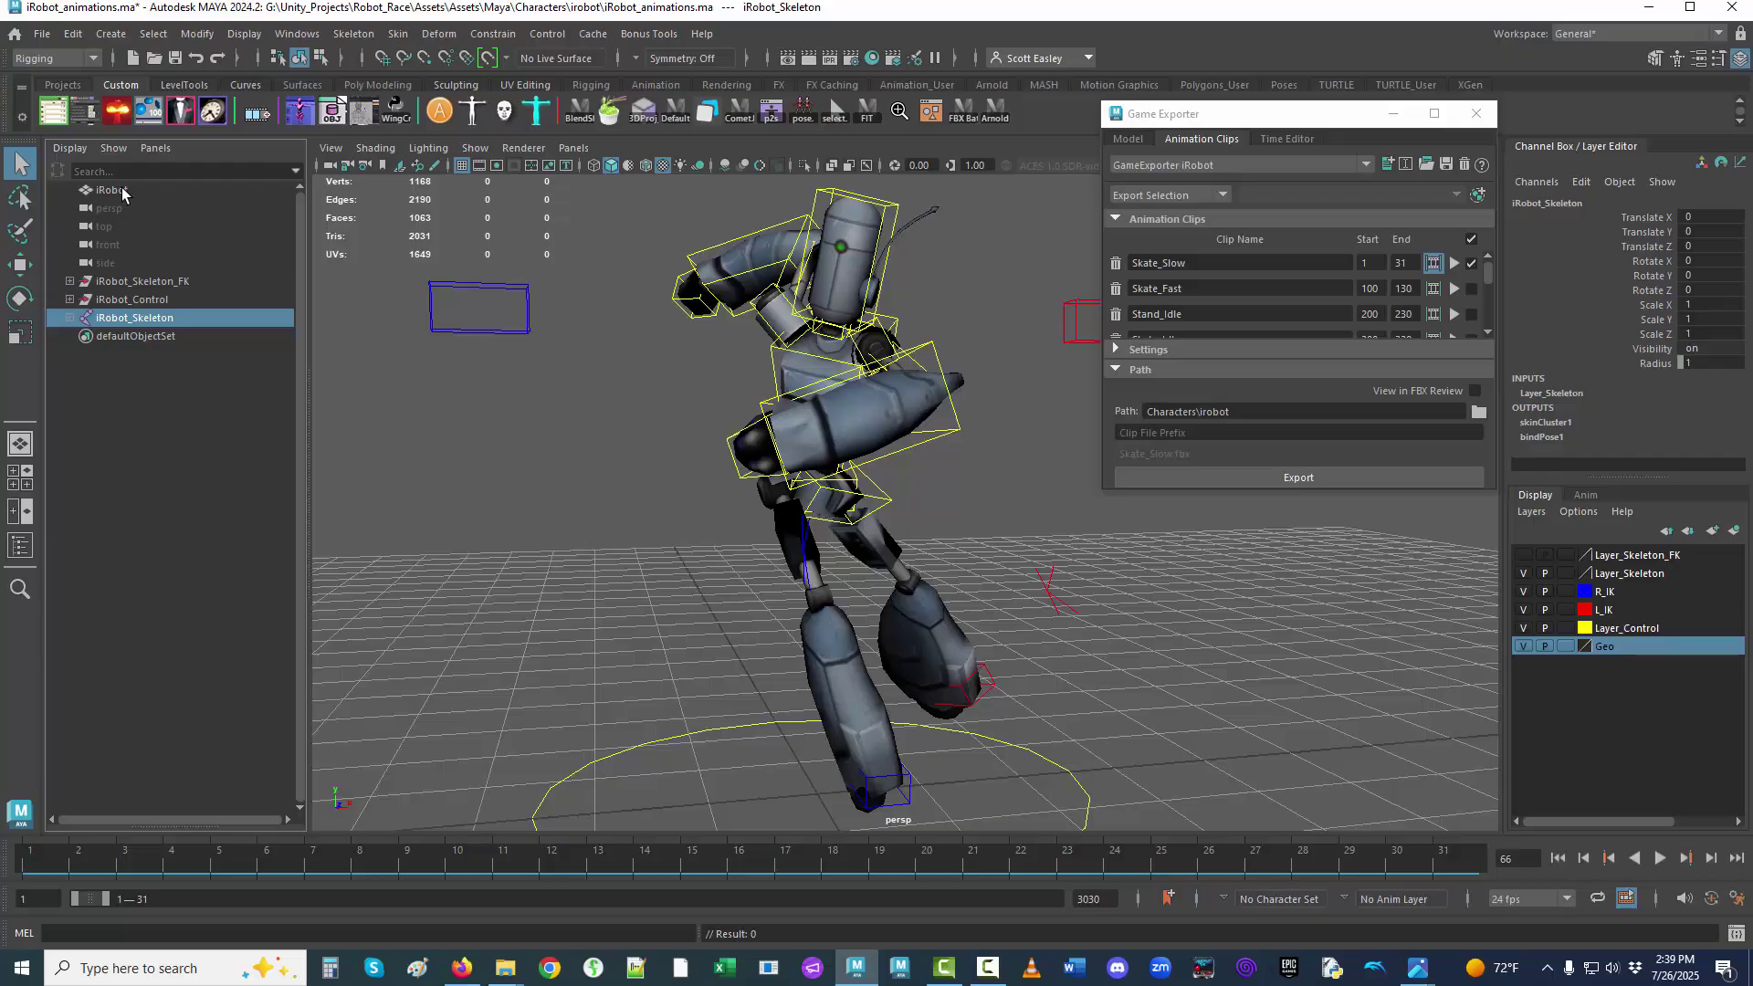
{"action": "left_click", "coordinate": [68, 317]}
{"action": "left_click", "coordinate": [70, 319]}
{"action": "left_click", "coordinate": [68, 318], "text": "shift"}
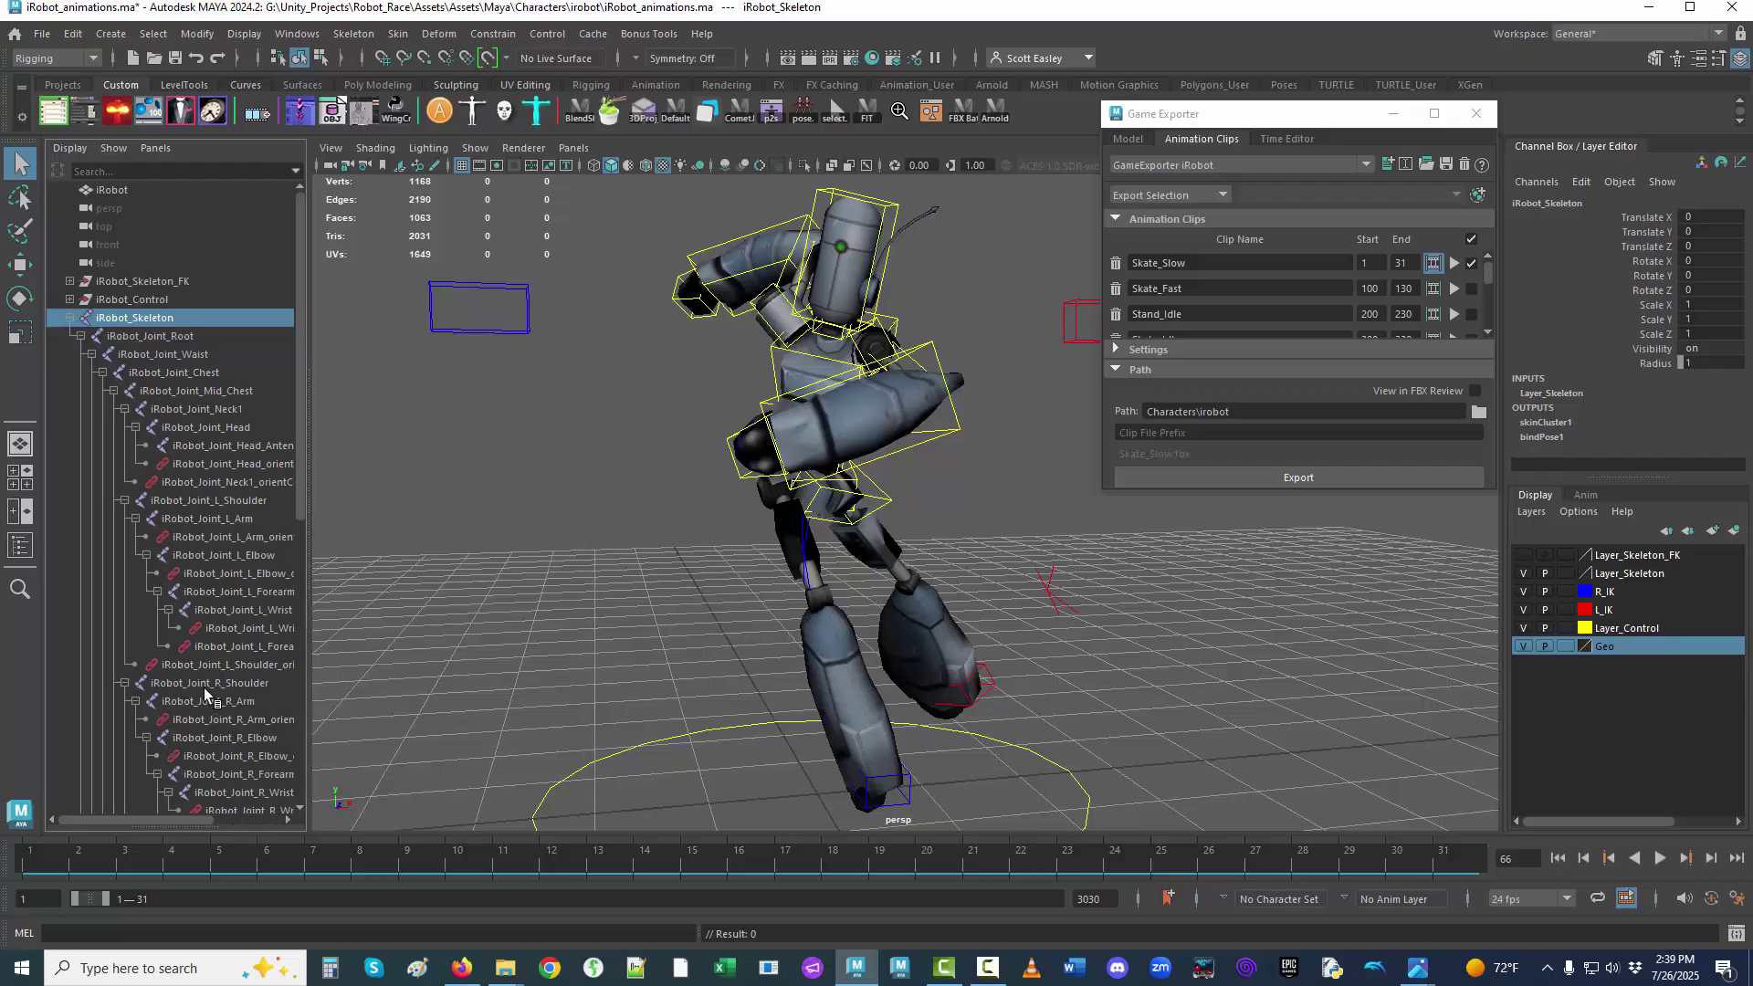
{"action": "left_click", "coordinate": [351, 480]}
{"action": "left_click", "coordinate": [179, 317]}
{"action": "left_click", "coordinate": [155, 34]}
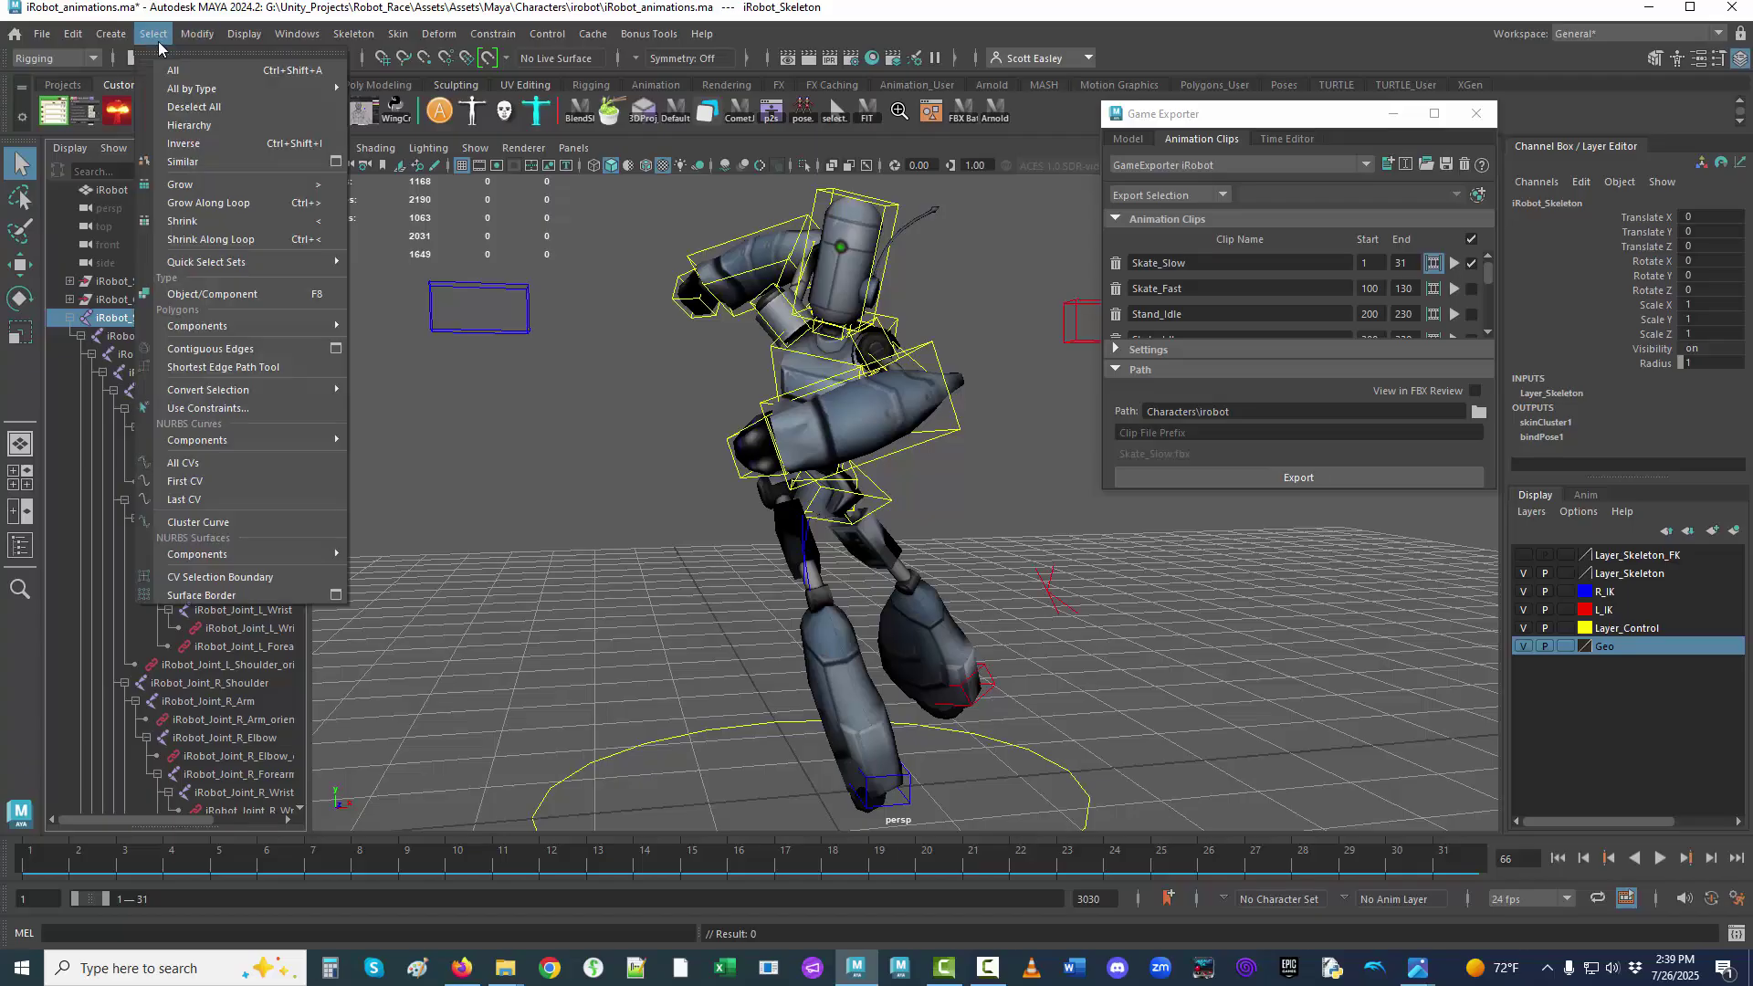
{"action": "left_click", "coordinate": [191, 125]}
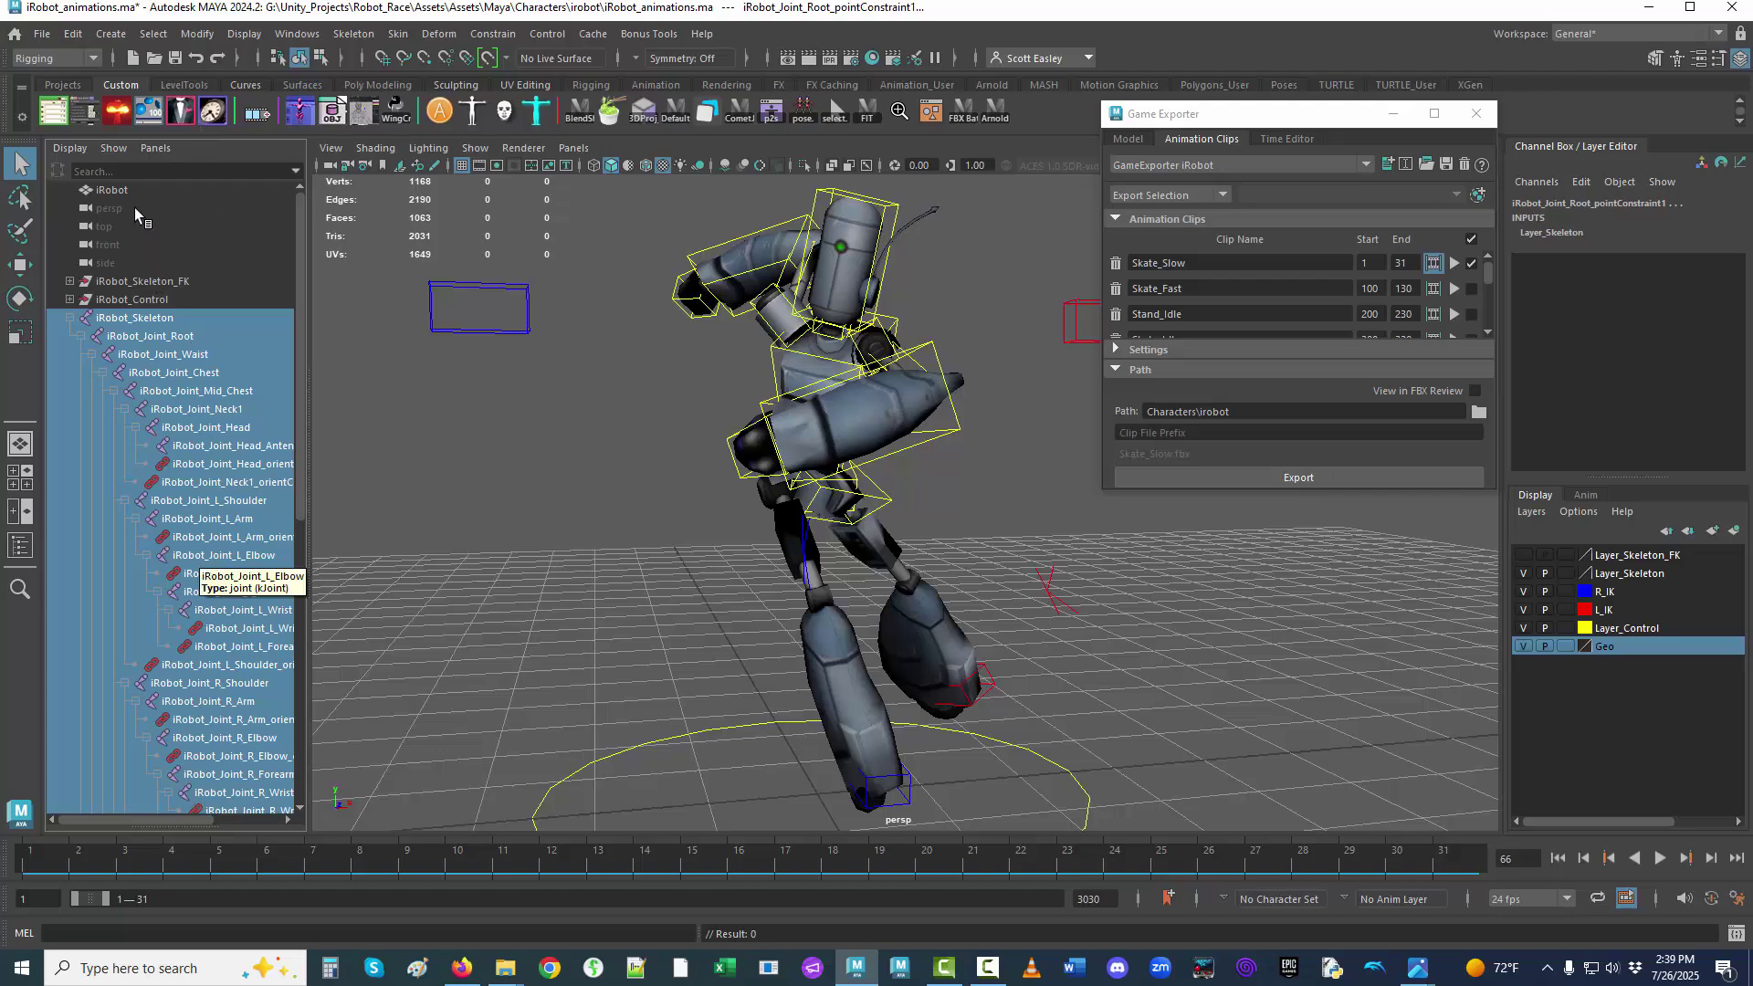
Add the iRobot mesh to the selection and export the Skate_Slow clip again, replacing the existing Skate_Slow.fbx.
{"action": "left_click", "coordinate": [117, 189], "text": "ctrl"}
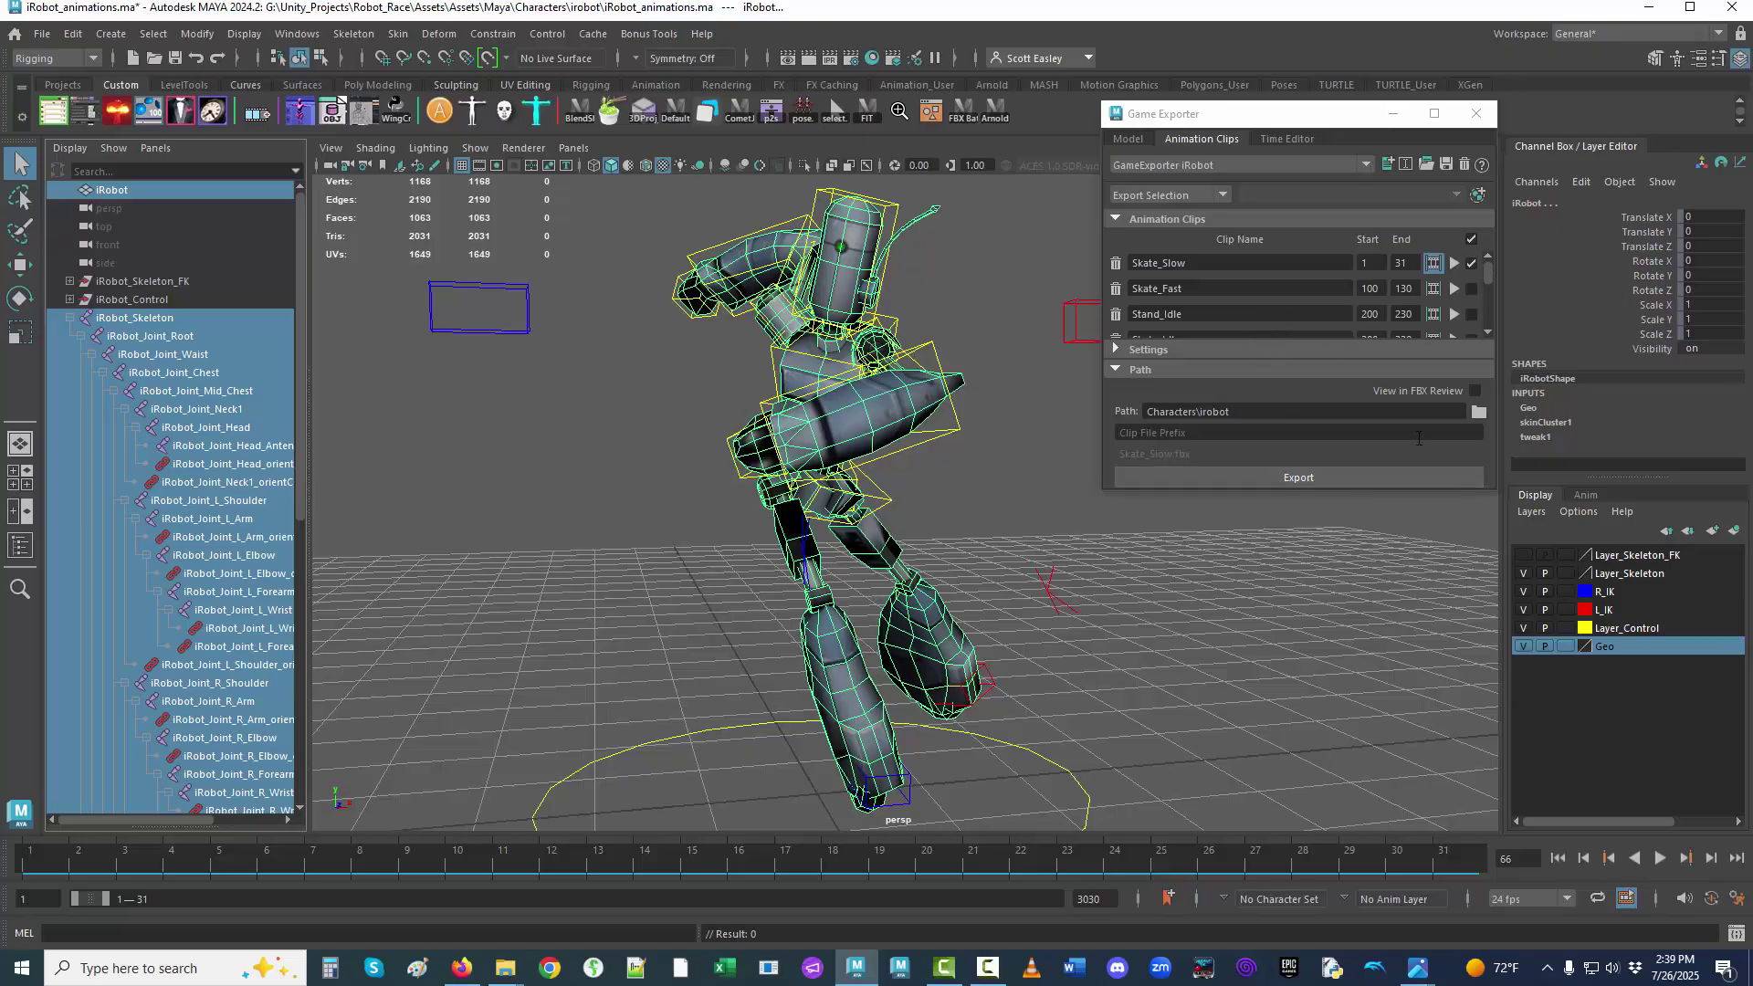
{"action": "left_click", "coordinate": [1356, 479]}
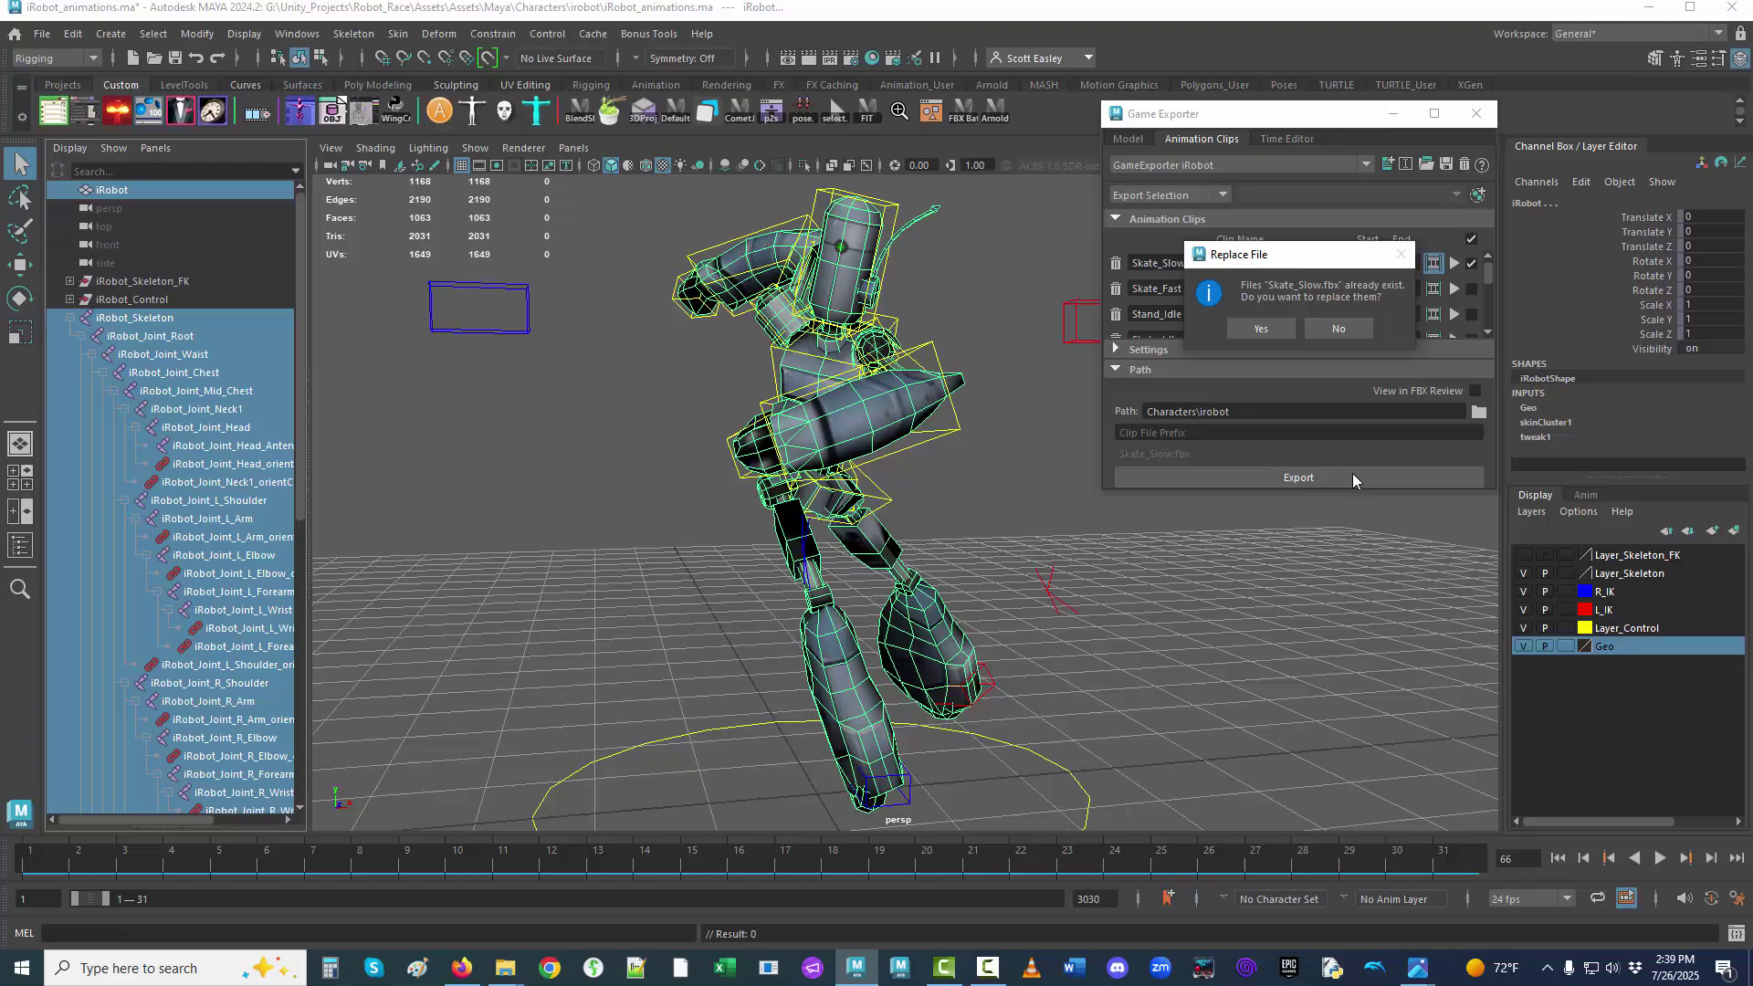
{"action": "left_click", "coordinate": [1261, 329]}
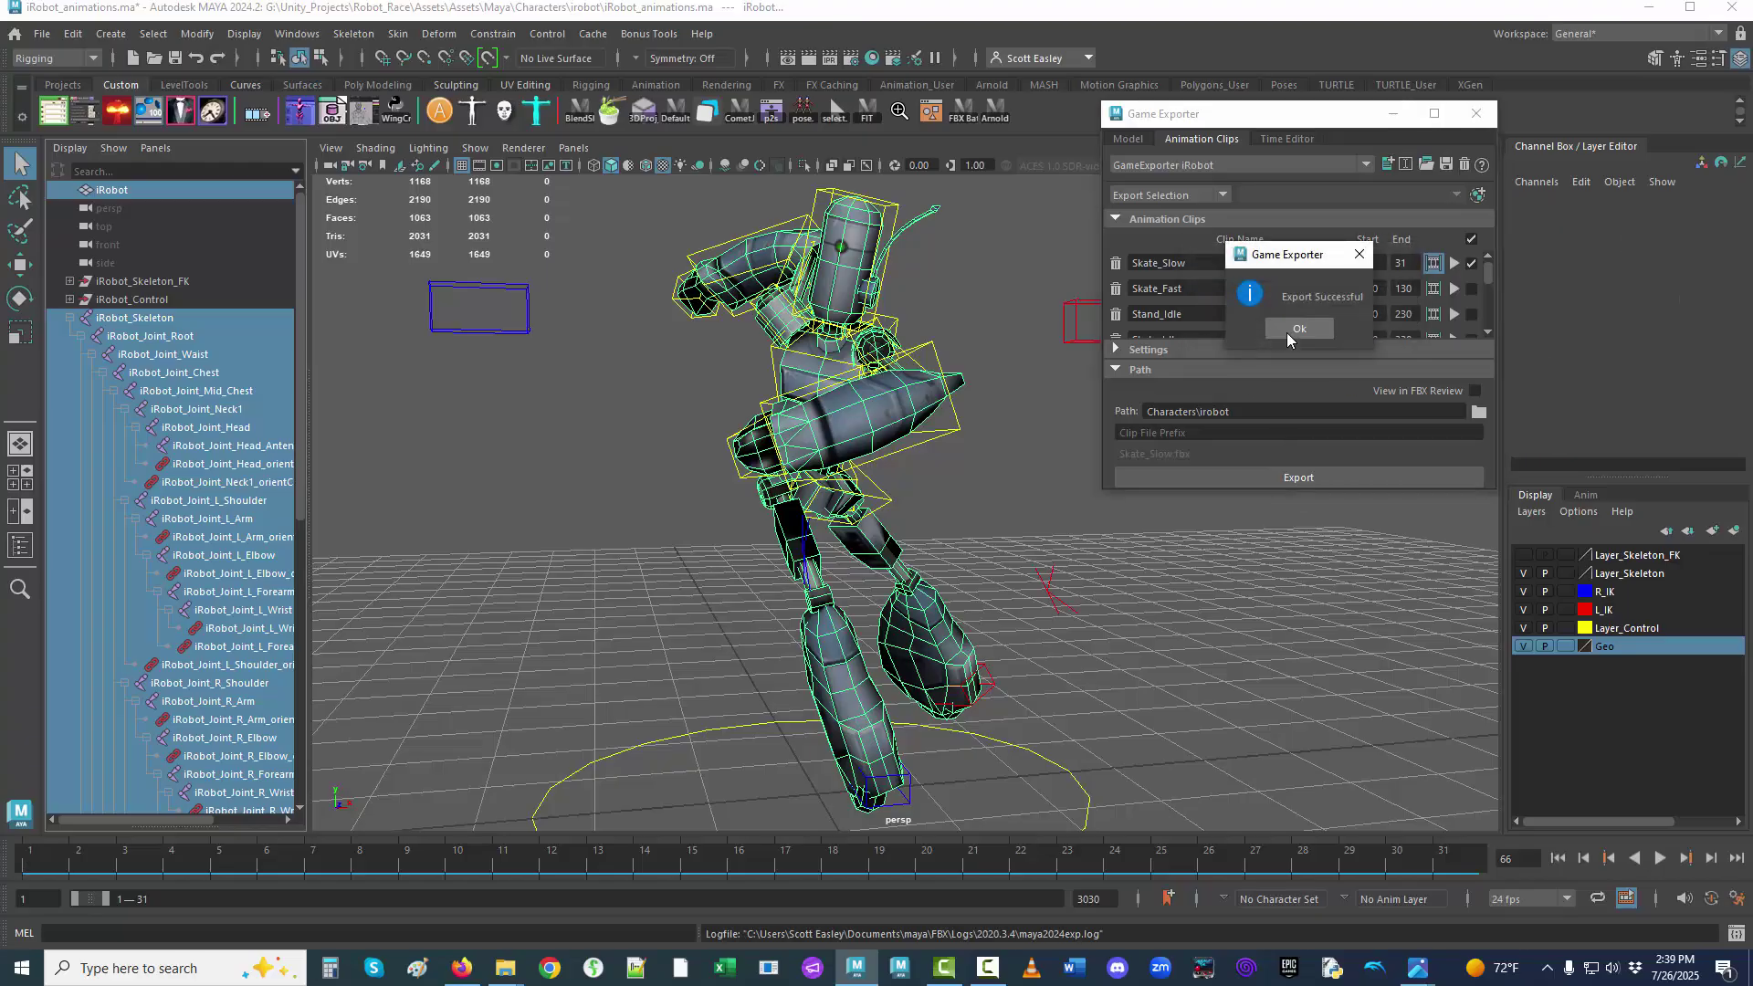
Open the re-exported Skate_Slow.fbx from the irobot folder in FBX Review, play its animation and close the viewer.
{"action": "mouse_move", "coordinate": [506, 968]}
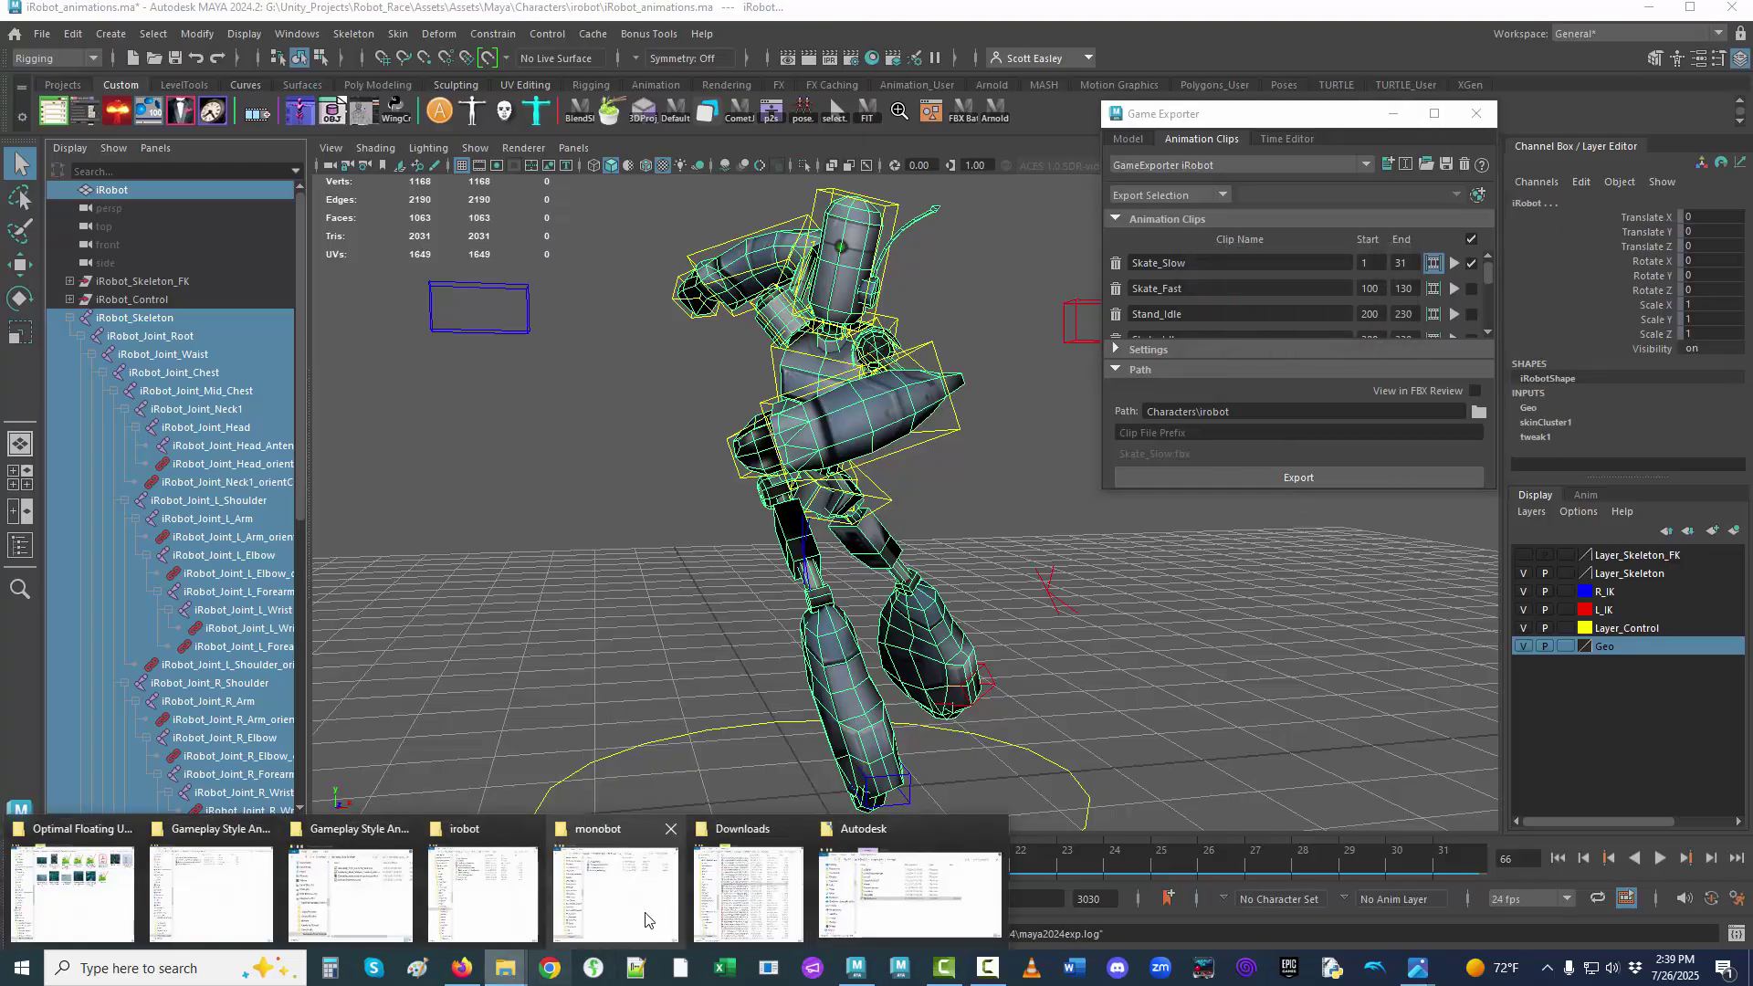
{"action": "left_click", "coordinate": [463, 896]}
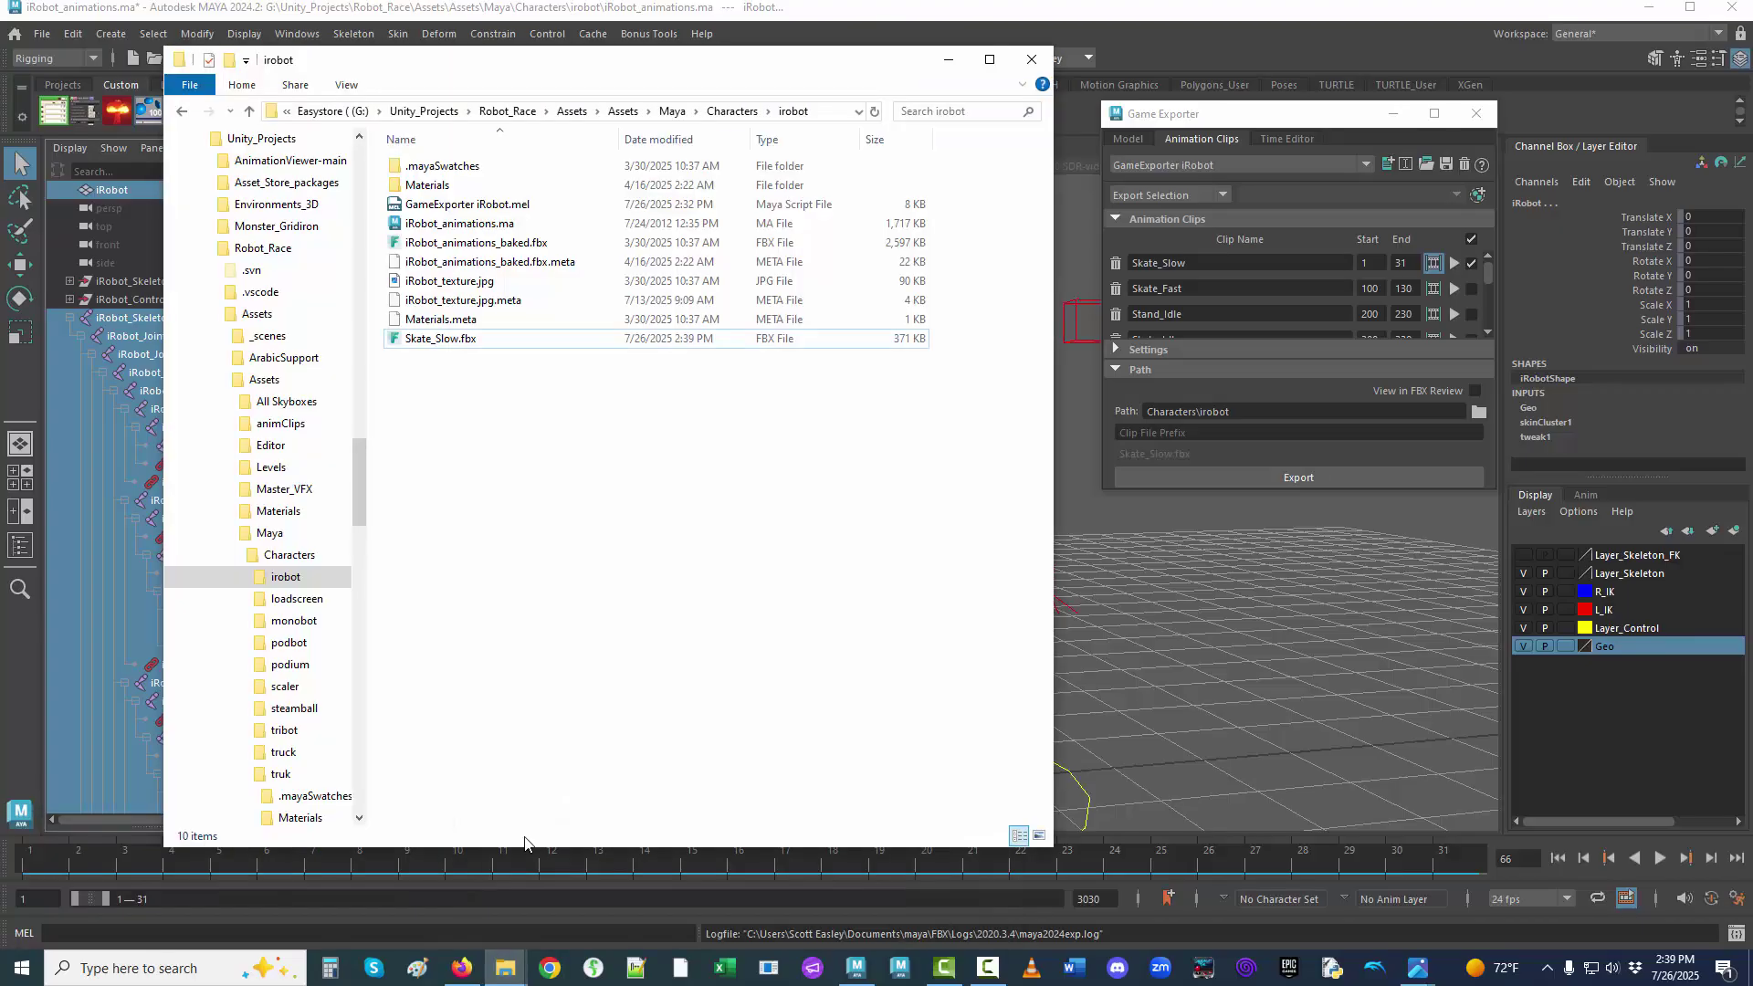
{"action": "left_click", "coordinate": [895, 345]}
{"action": "double_click", "coordinate": [897, 344]}
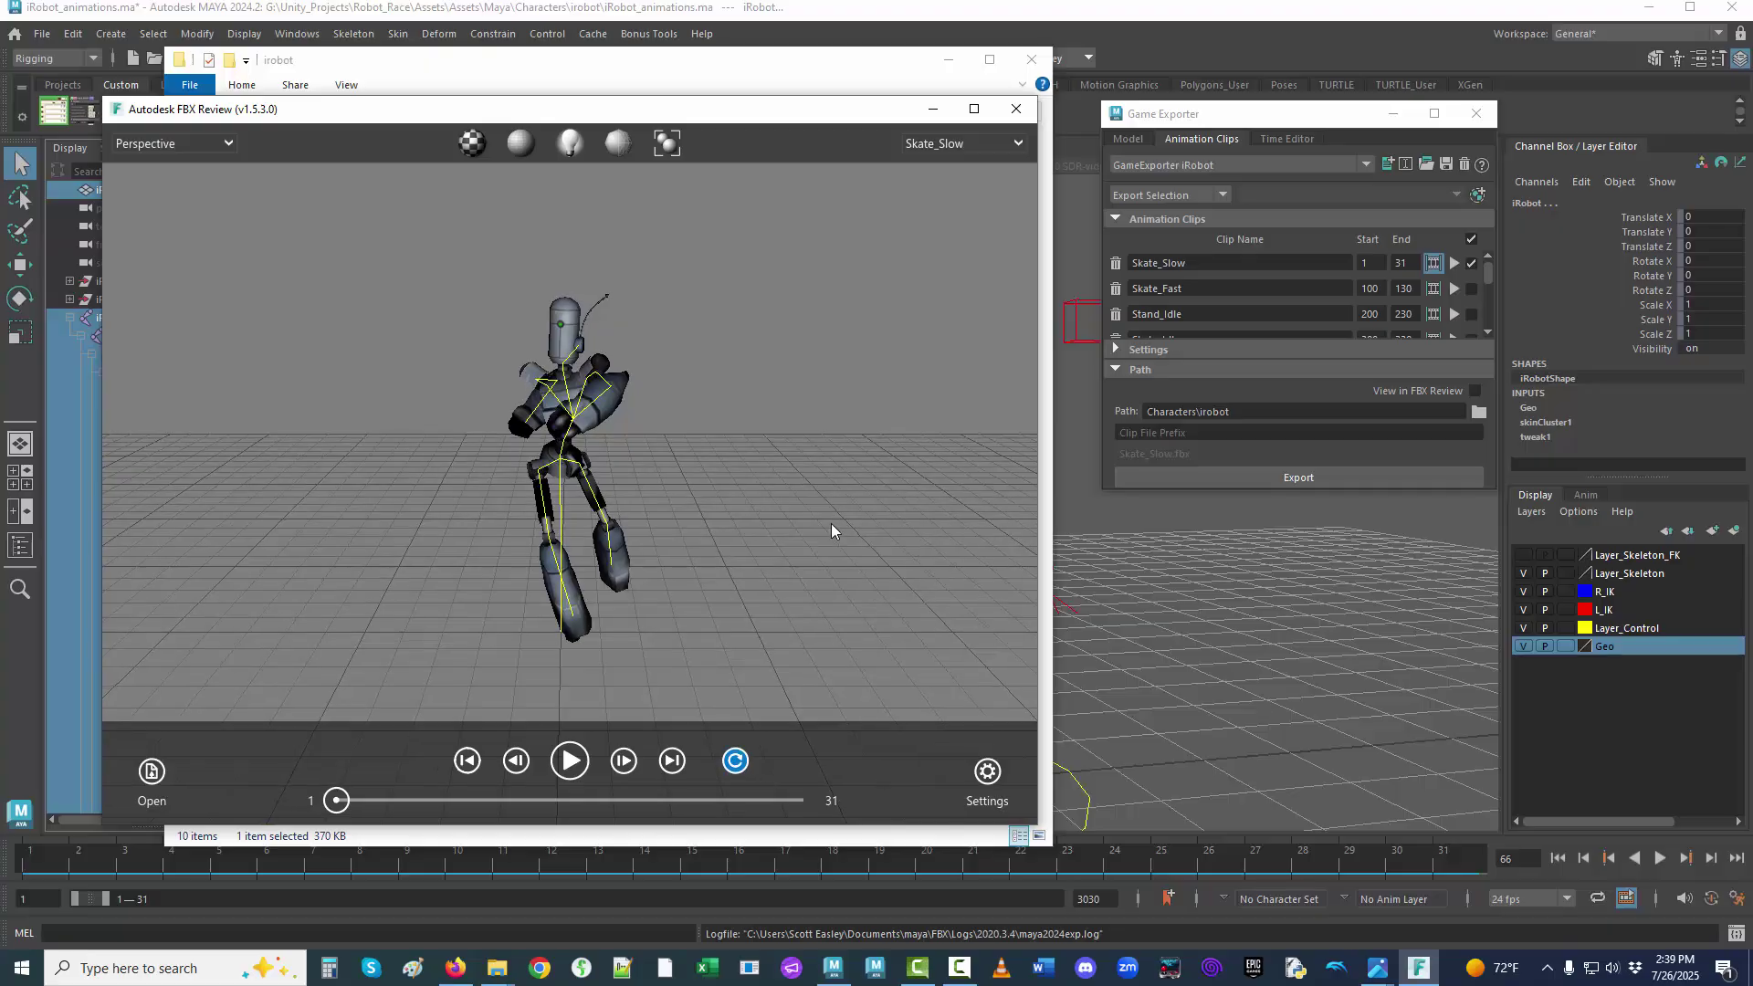
{"action": "left_click_drag", "start_coordinate": [783, 524], "coordinate": [699, 556]}
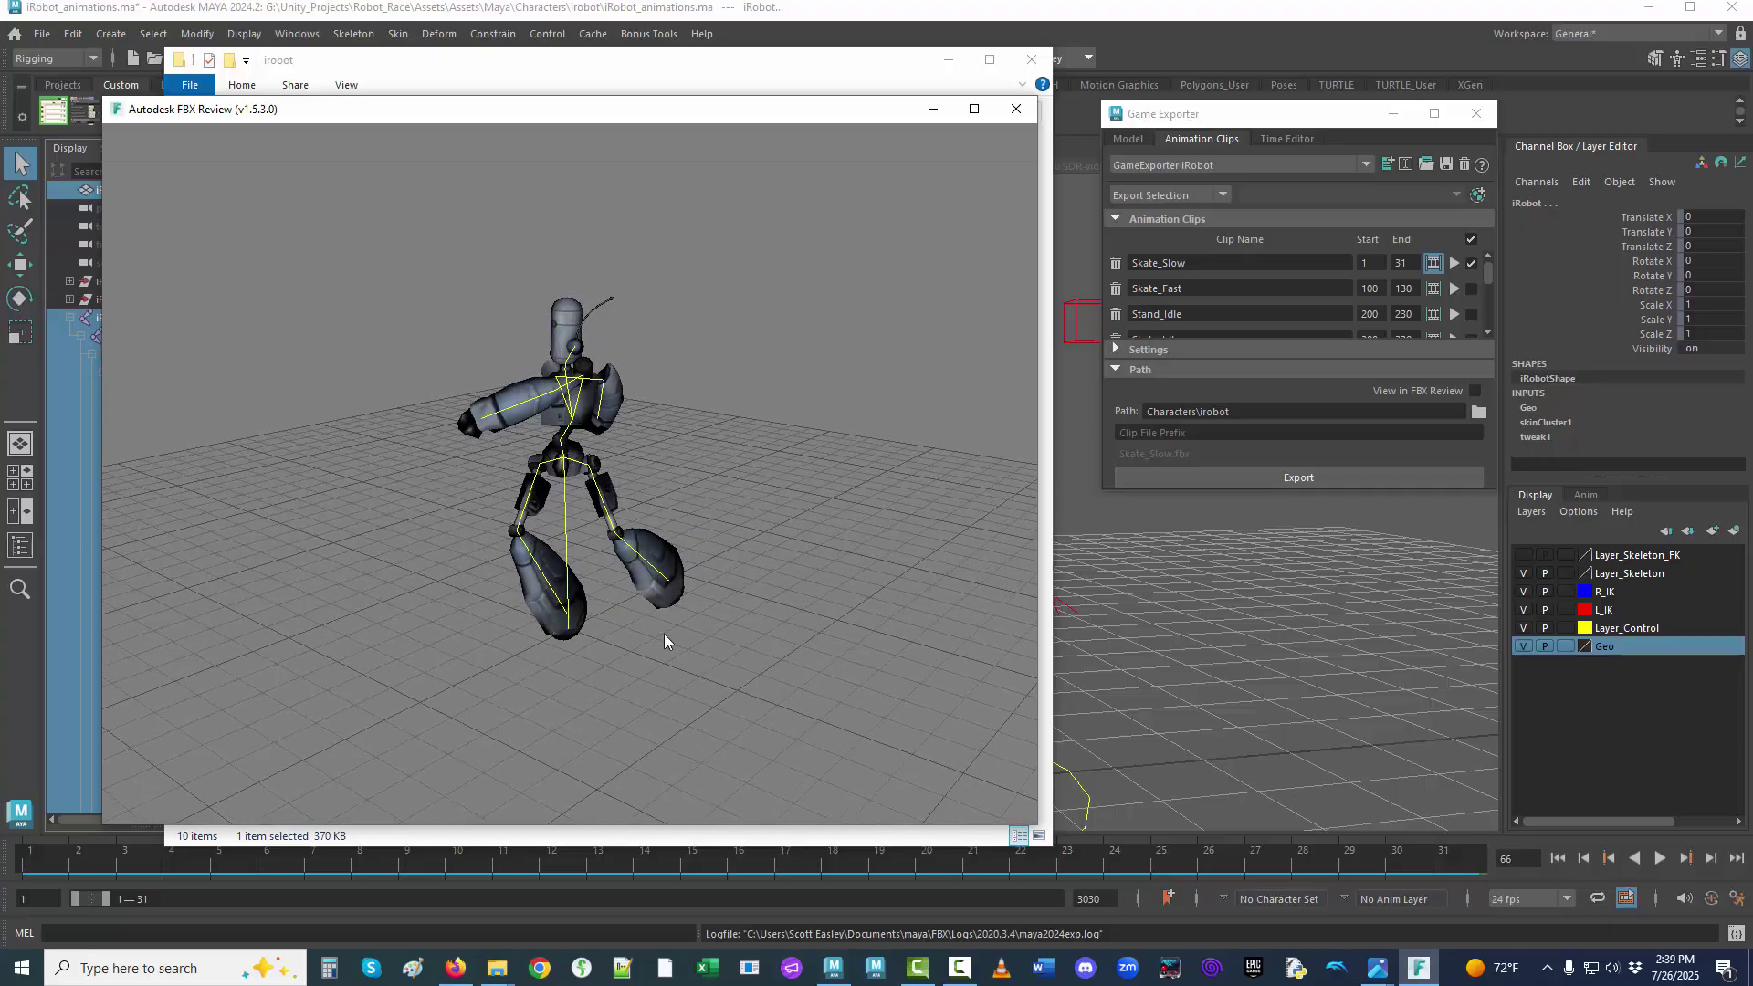
{"action": "key", "text": "space"}
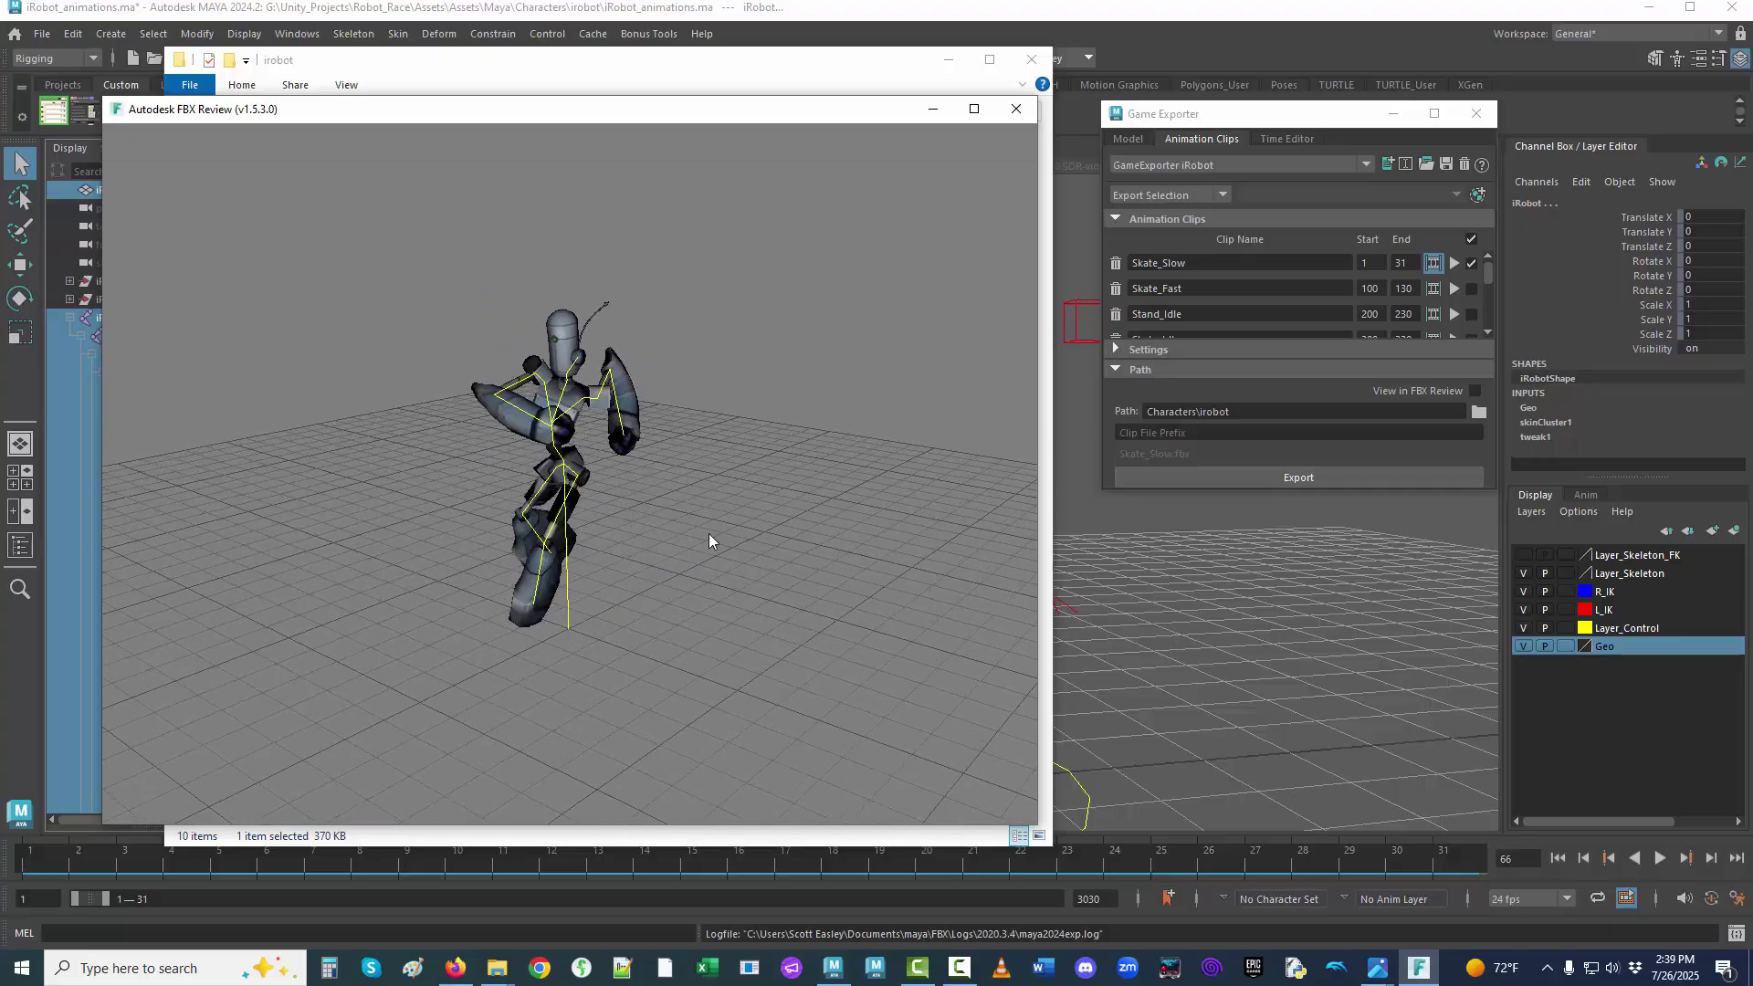
{"action": "left_click", "coordinate": [1015, 109]}
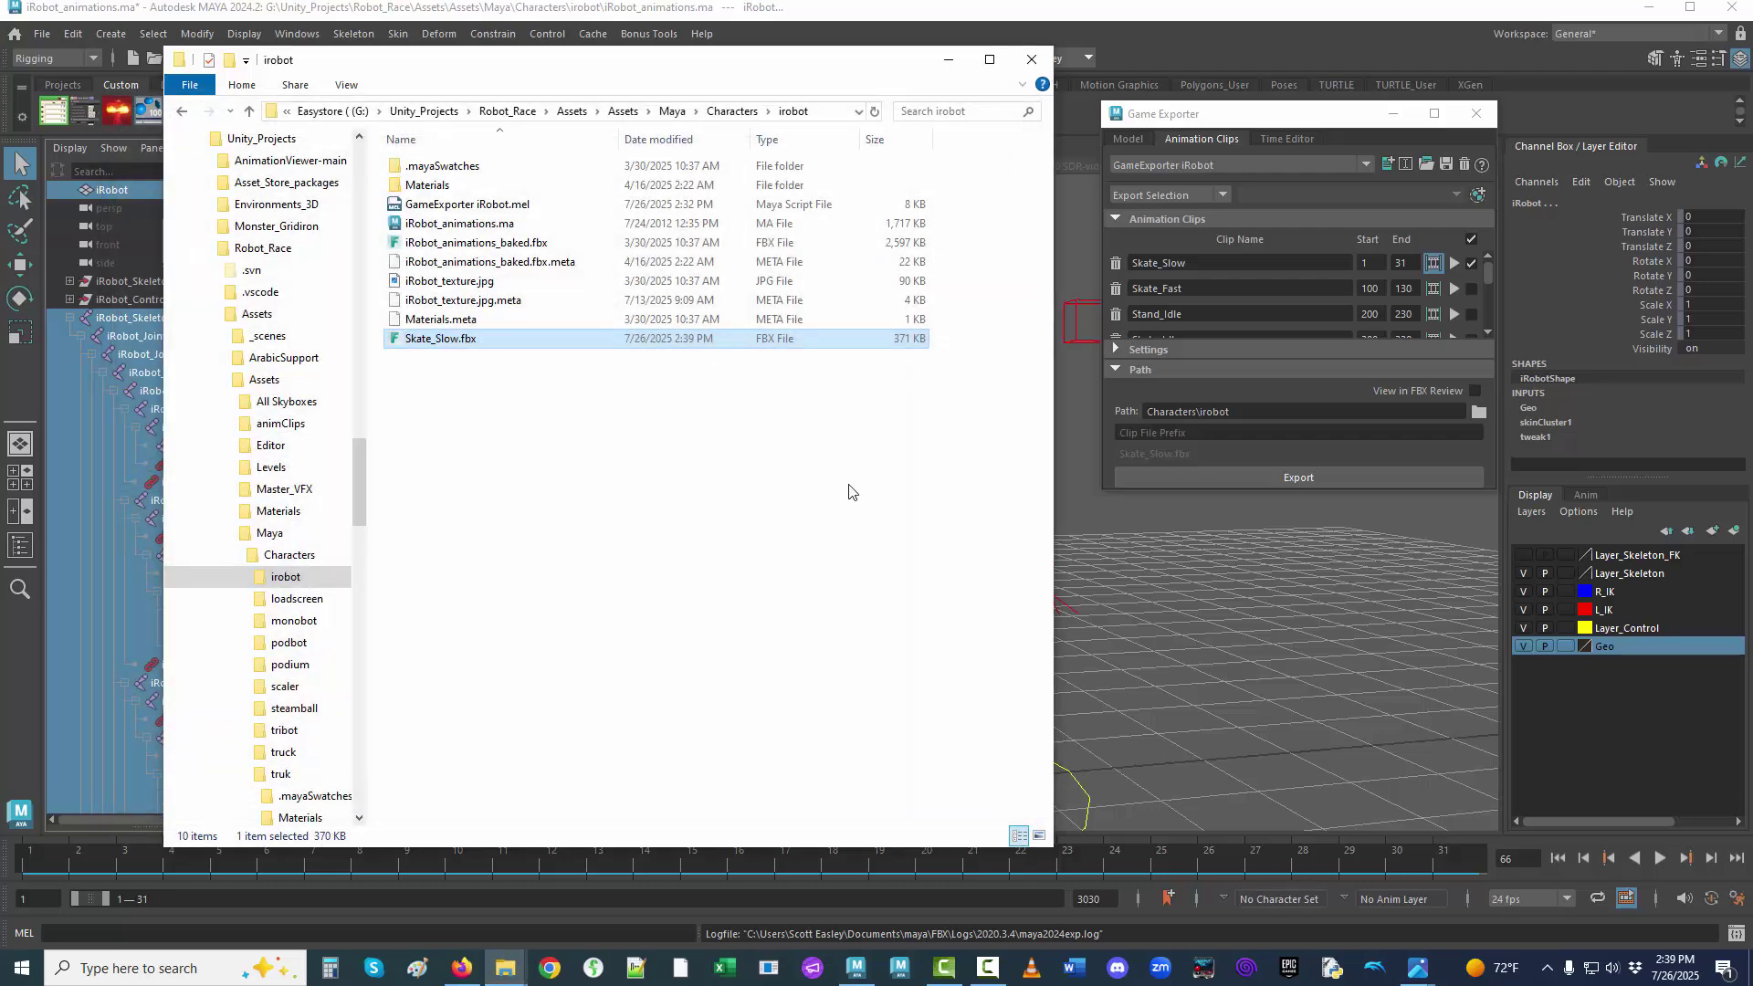
Back in Maya's Game Exporter, create an object set named GE_irobot_set from the selected skeleton hierarchy and mesh.
{"action": "left_click", "coordinate": [1296, 70]}
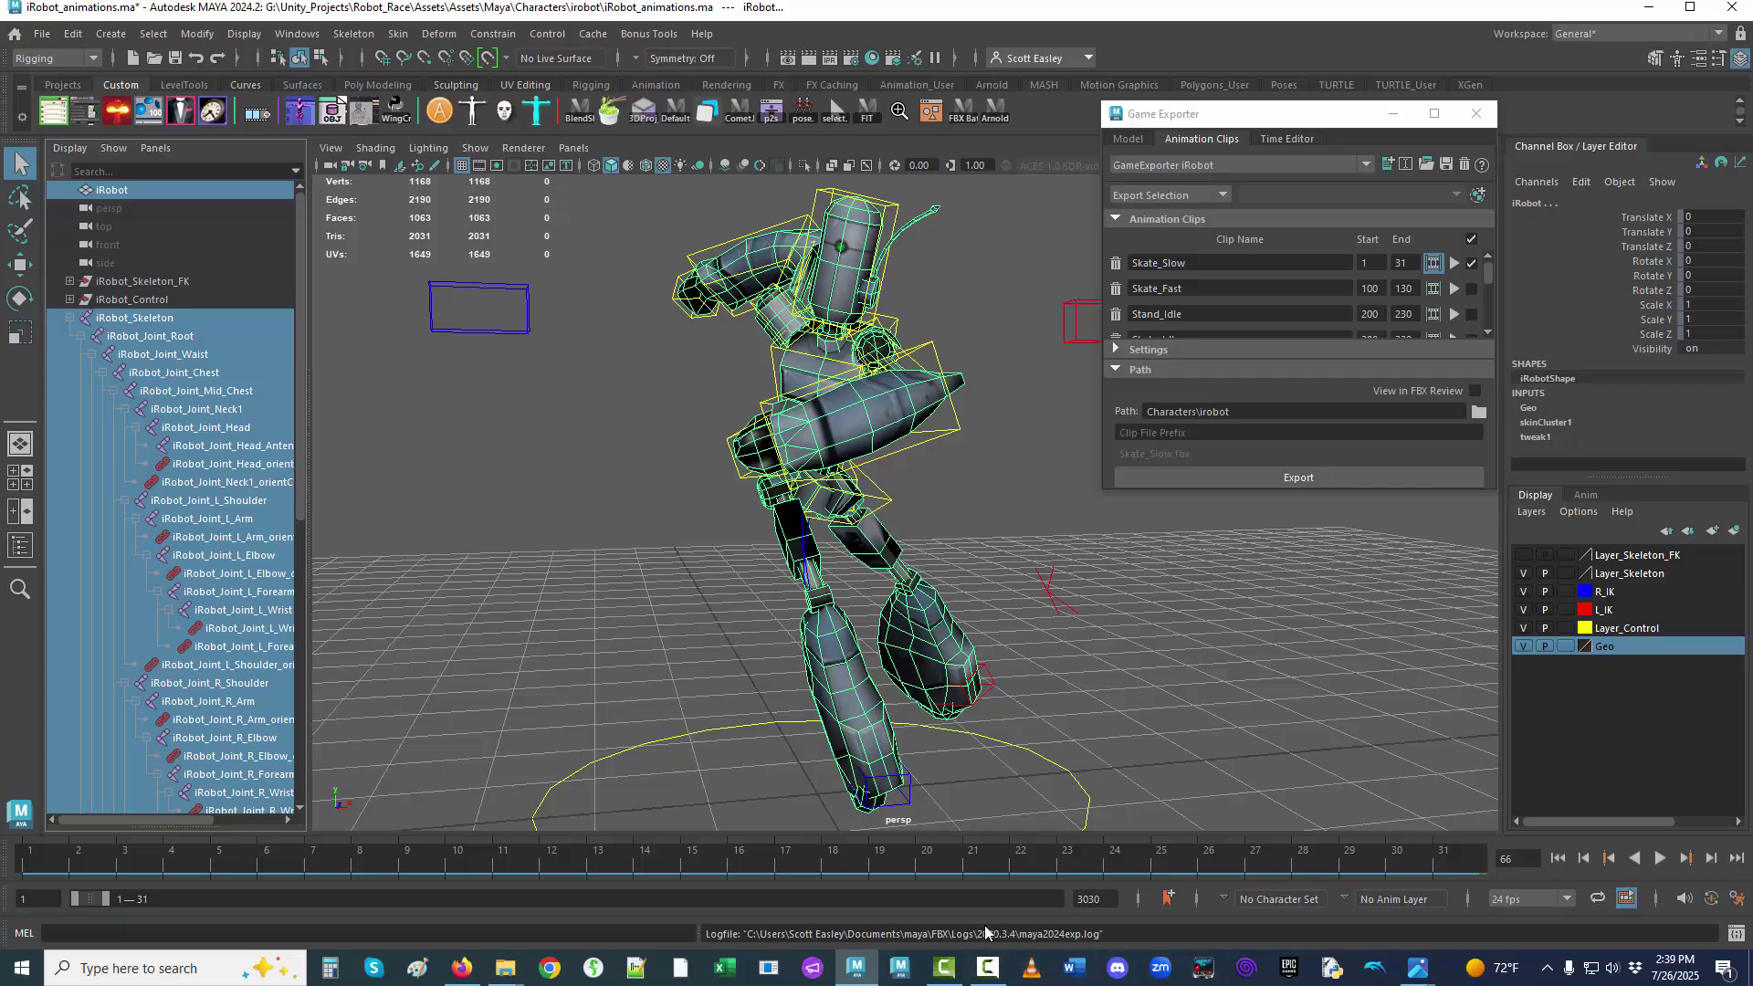
{"action": "left_click_drag", "start_coordinate": [1231, 125], "coordinate": [1149, 226]}
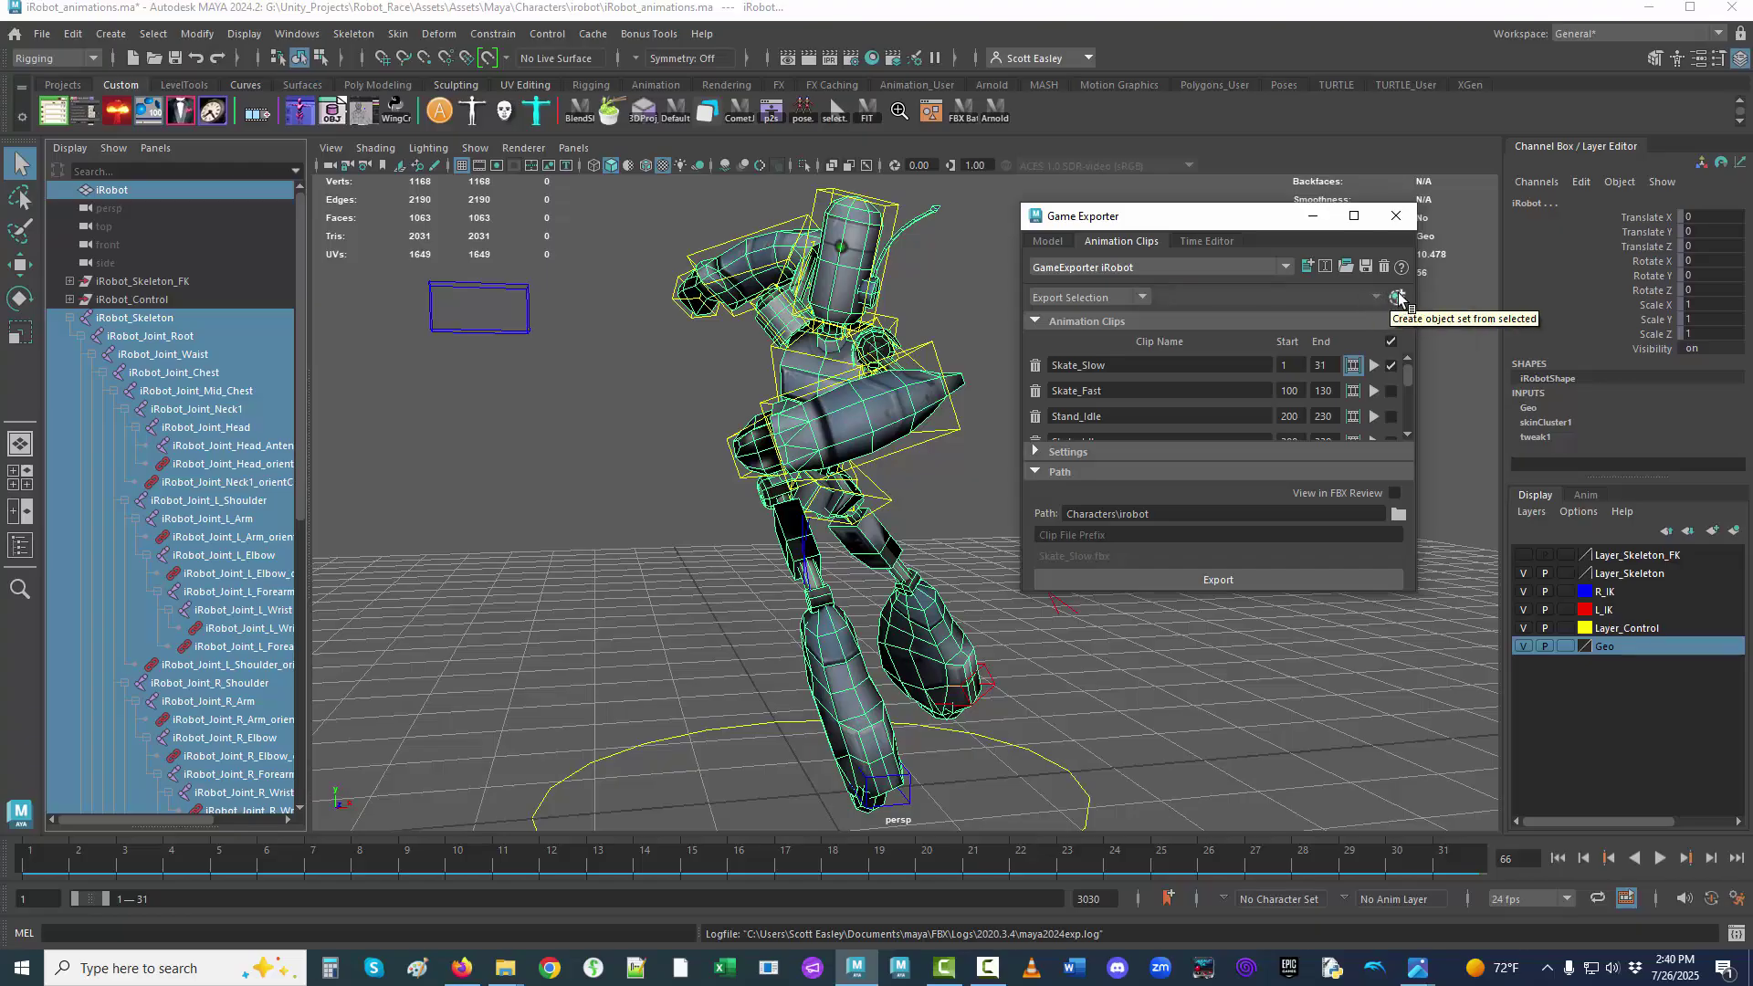
{"action": "left_click", "coordinate": [1141, 298]}
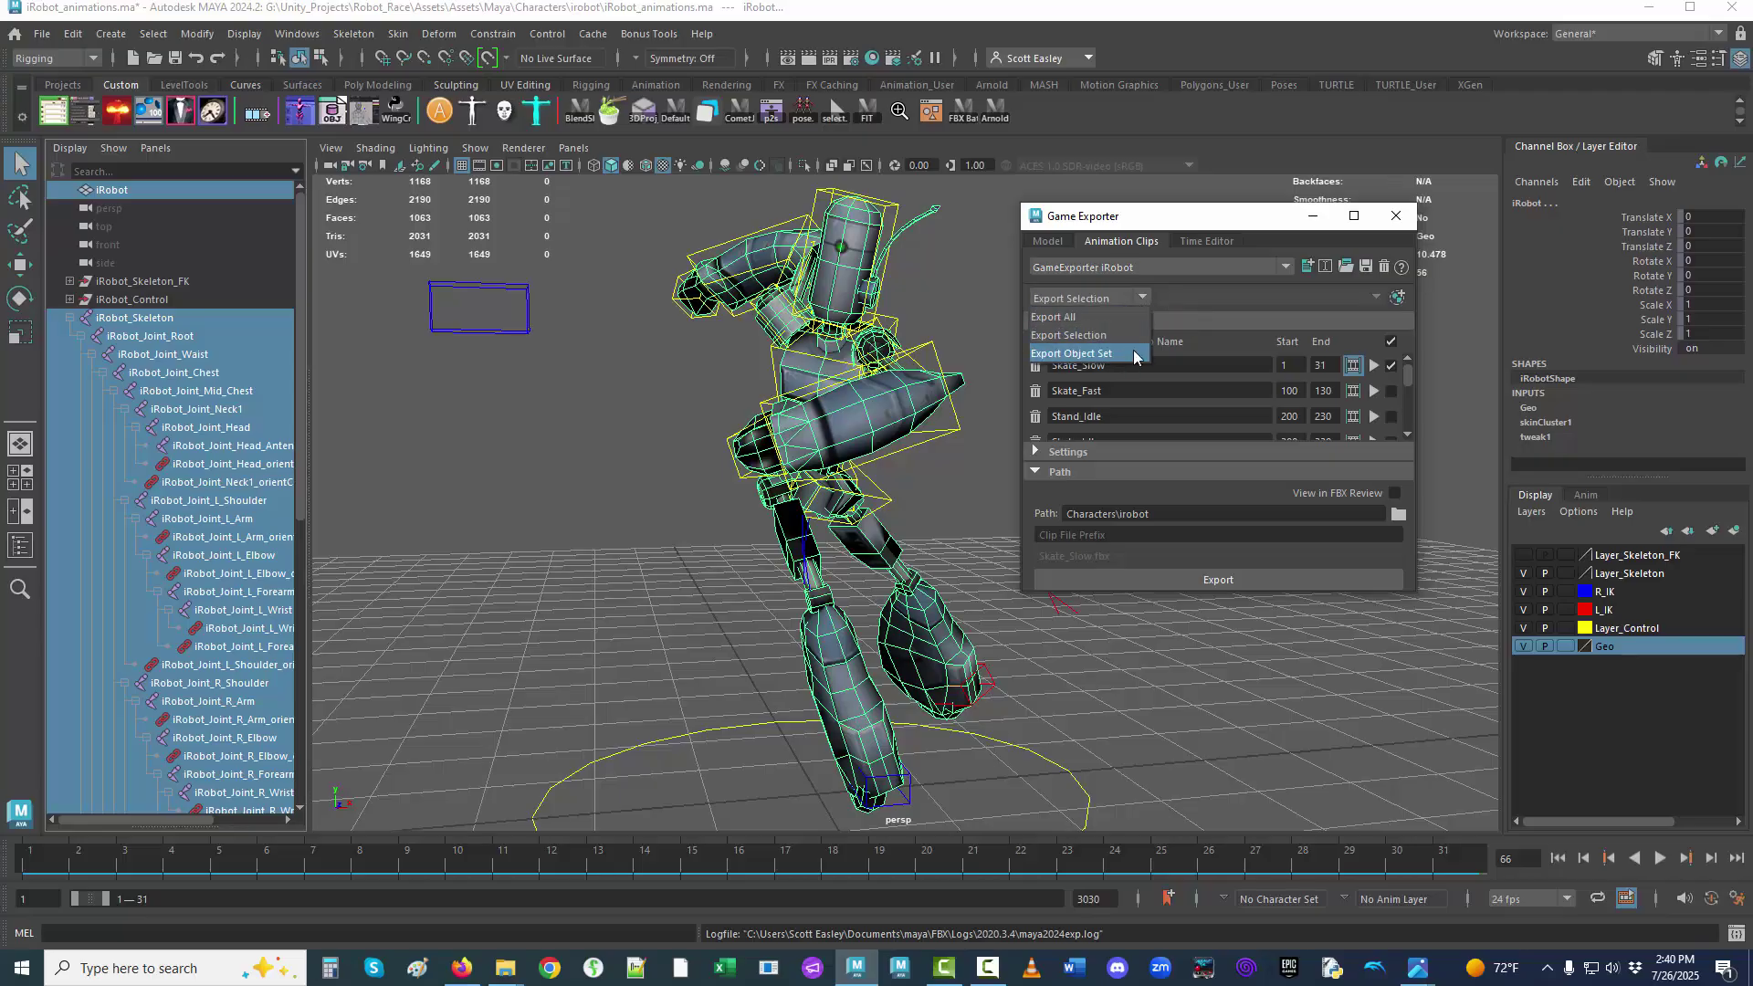
{"action": "left_click", "coordinate": [1207, 226]}
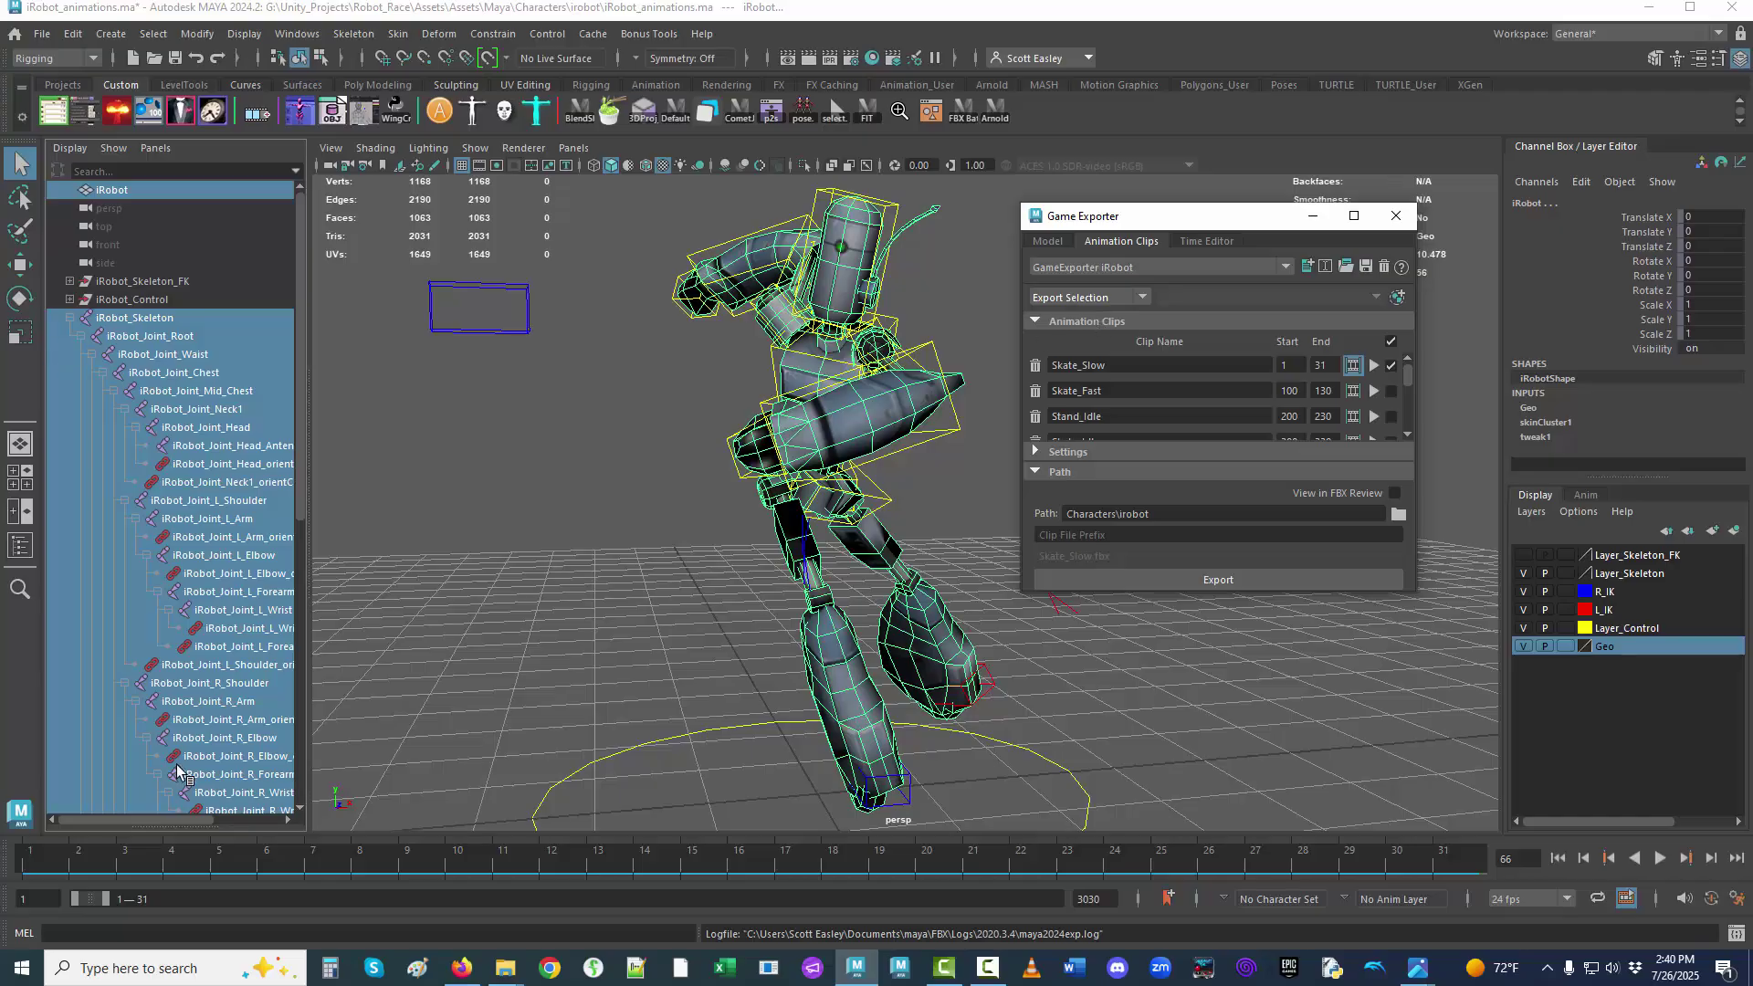
{"action": "left_click", "coordinate": [1398, 301]}
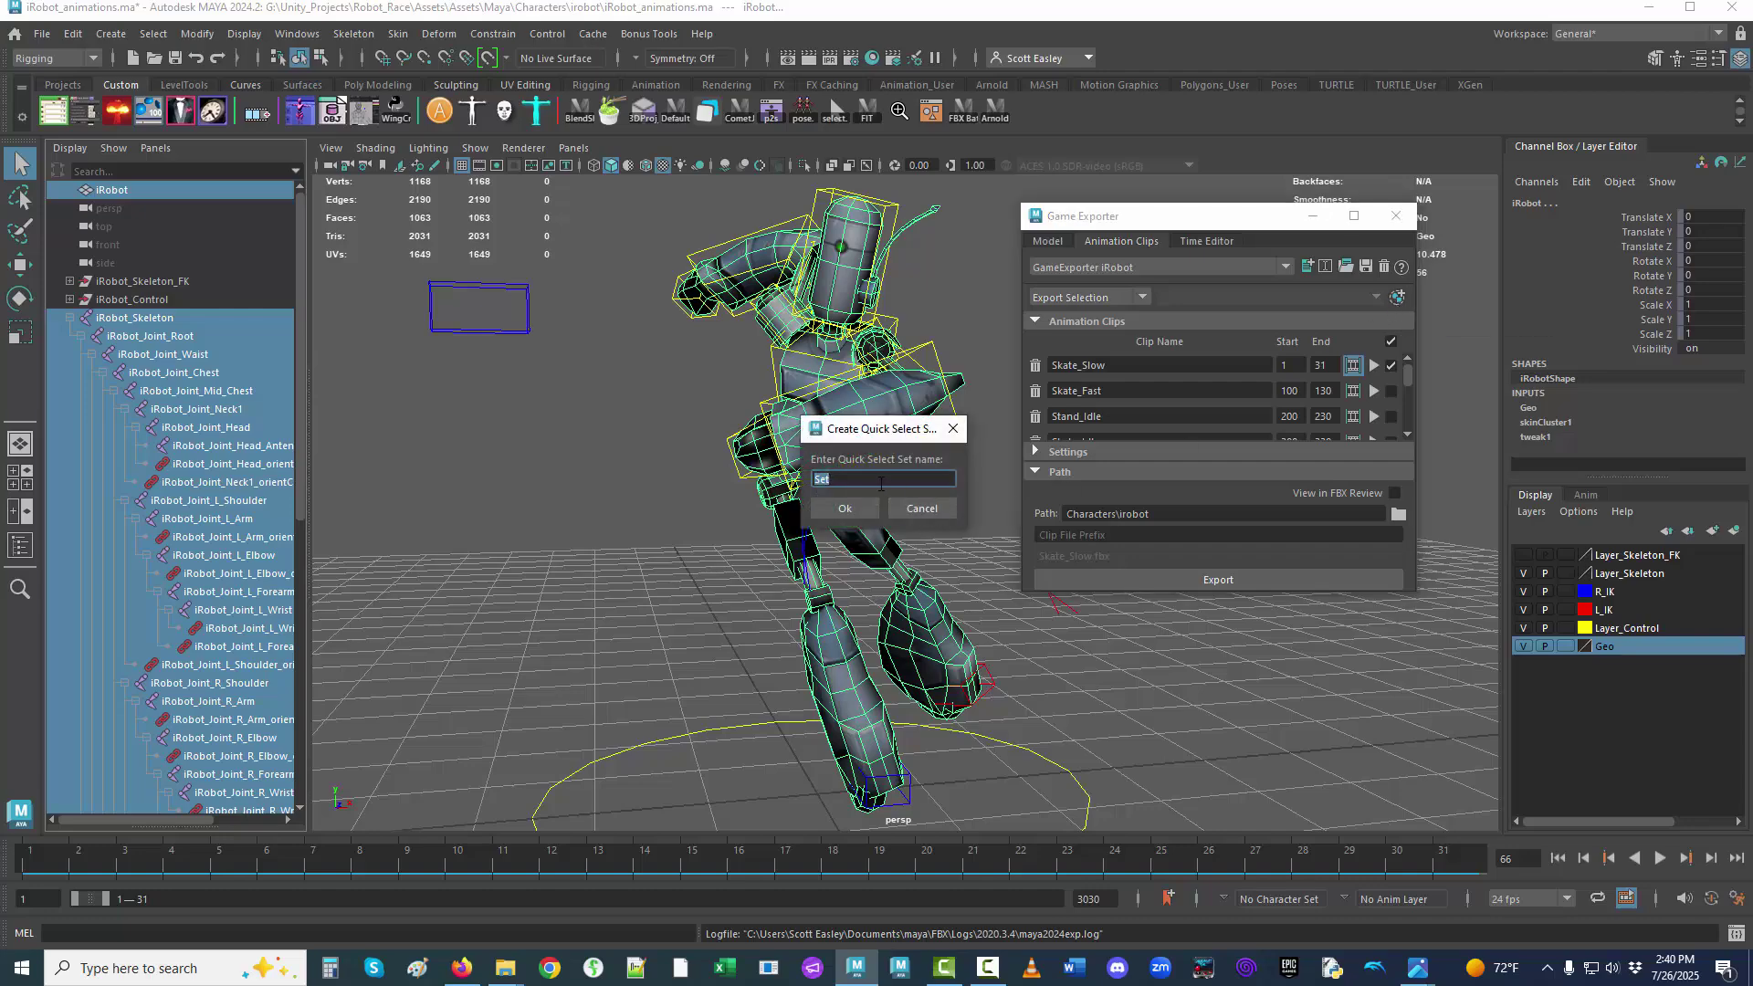
{"action": "type", "text": "i"}
{"action": "type", "text": "GE"}
{"action": "type", "text": "_irobot"}
{"action": "type", "text": "_set"}
{"action": "left_click", "coordinate": [845, 508]}
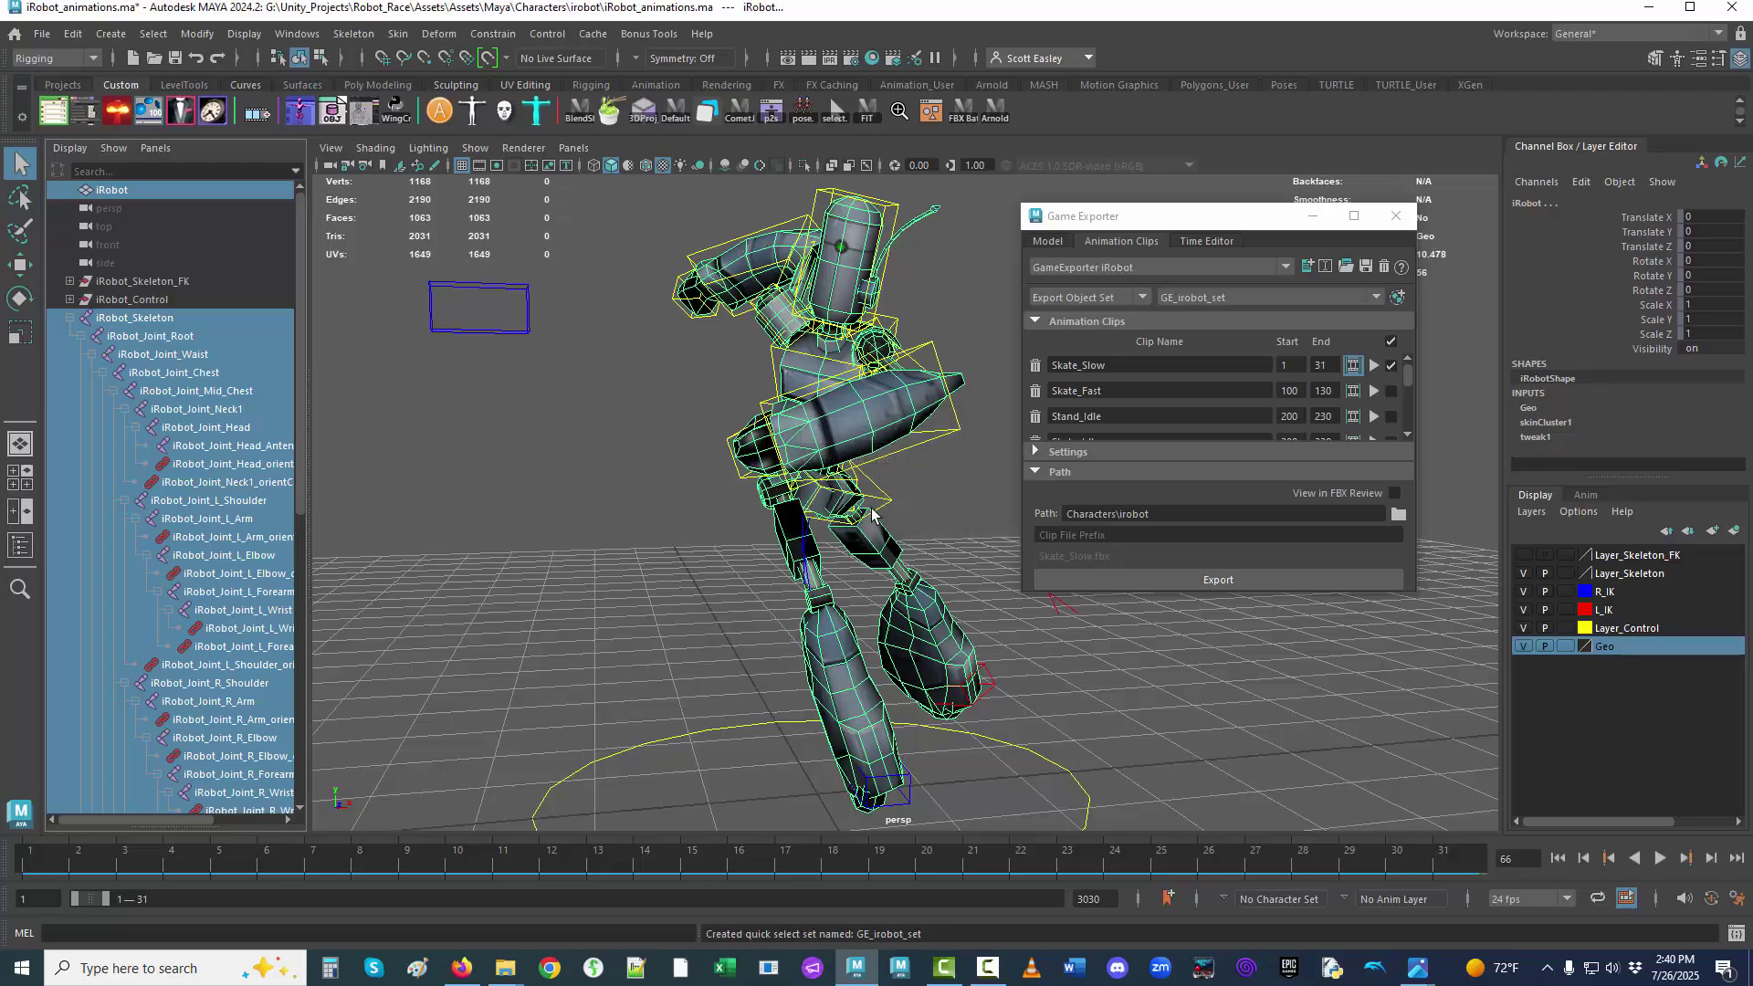
Deselect everything in the scene and choose Export Object Set as the Game Exporter's export mode.
{"action": "left_click", "coordinate": [625, 458]}
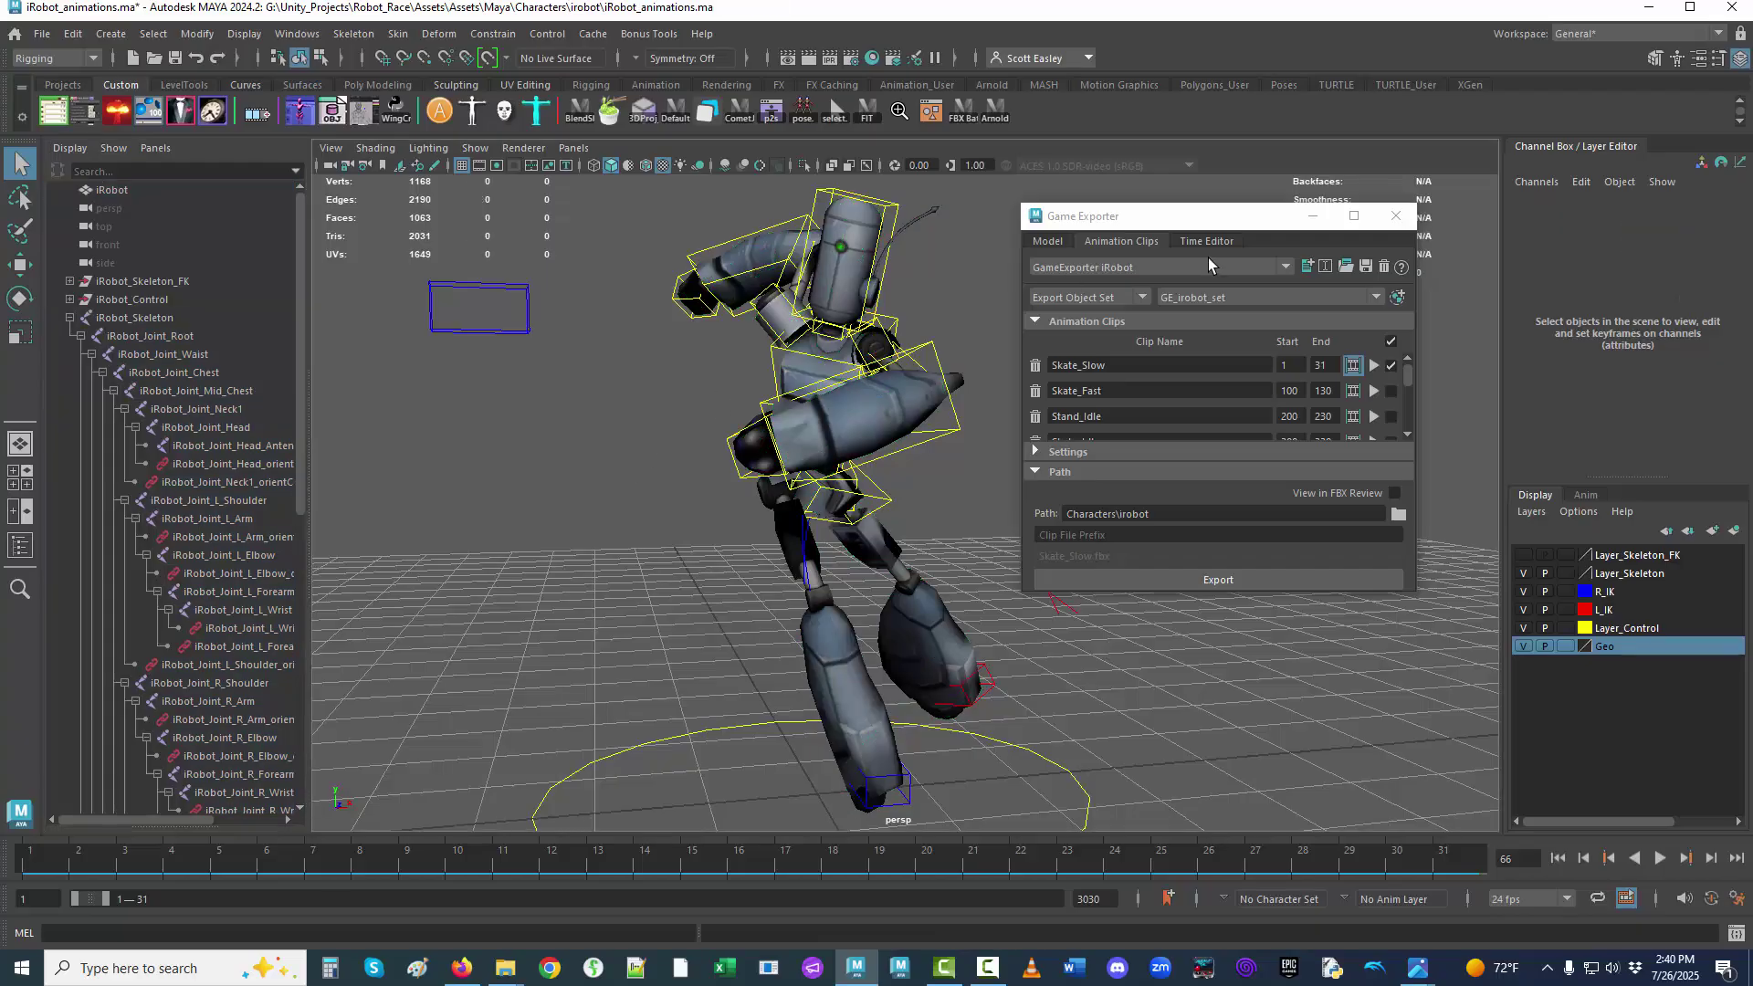
{"action": "left_click", "coordinate": [1141, 298]}
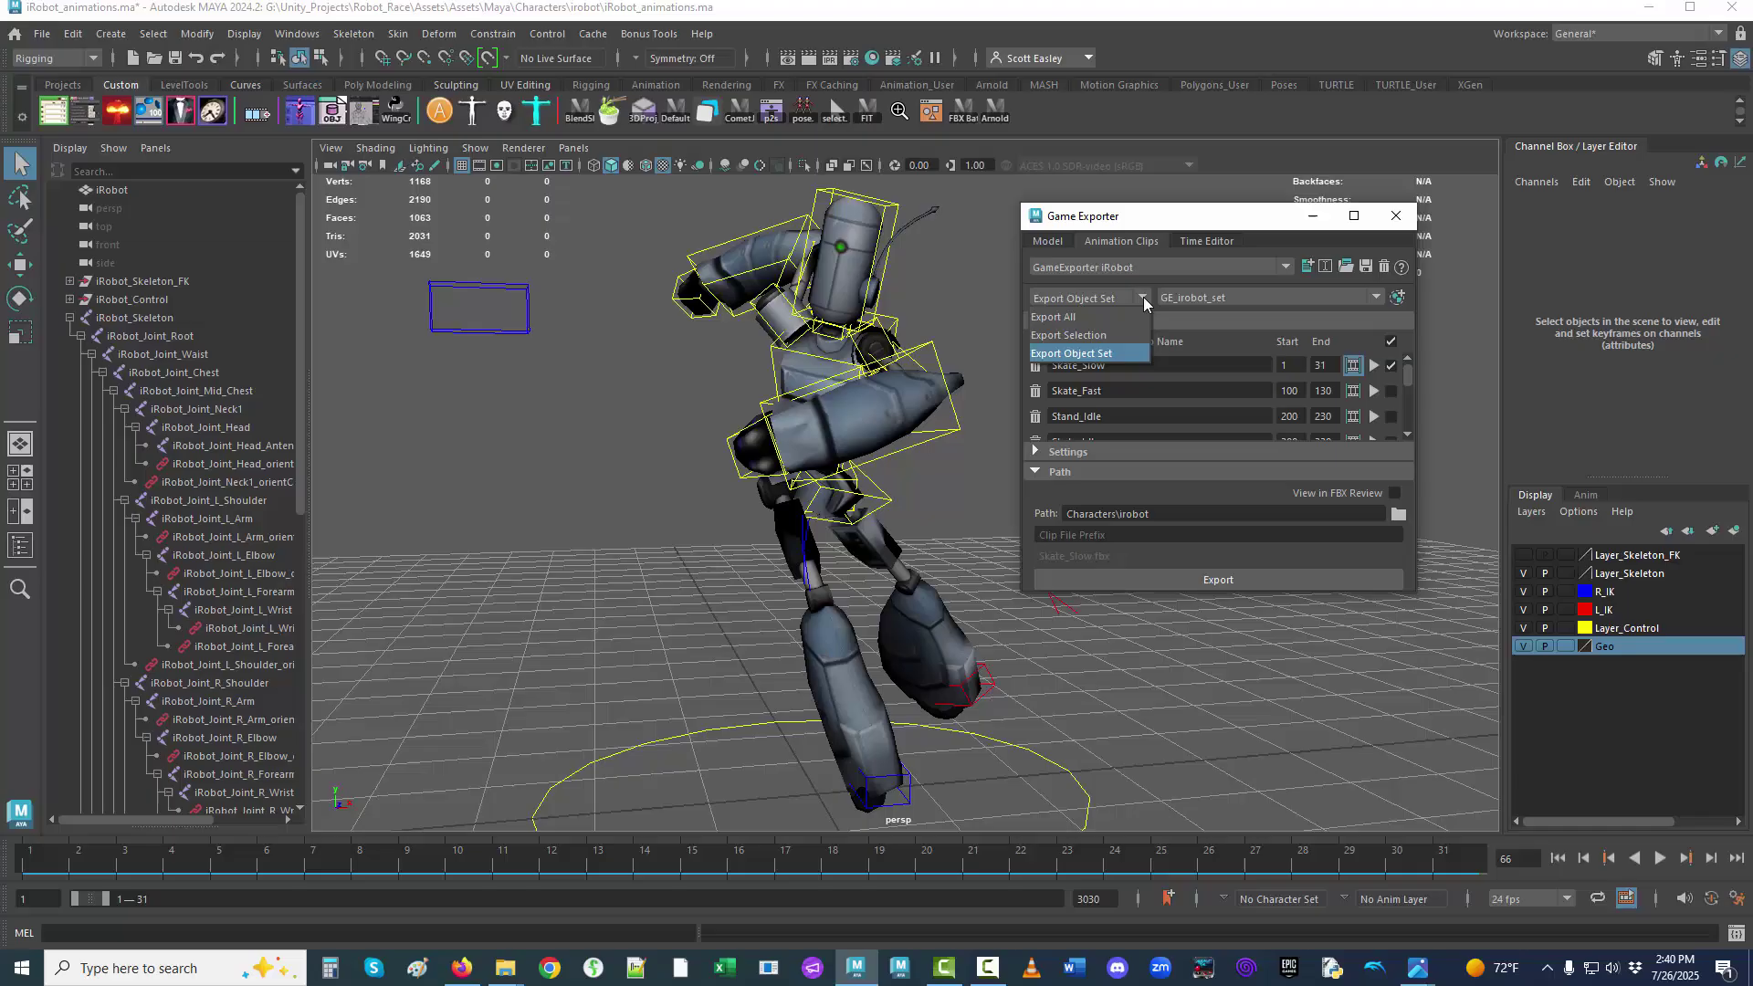
{"action": "left_click", "coordinate": [1086, 358]}
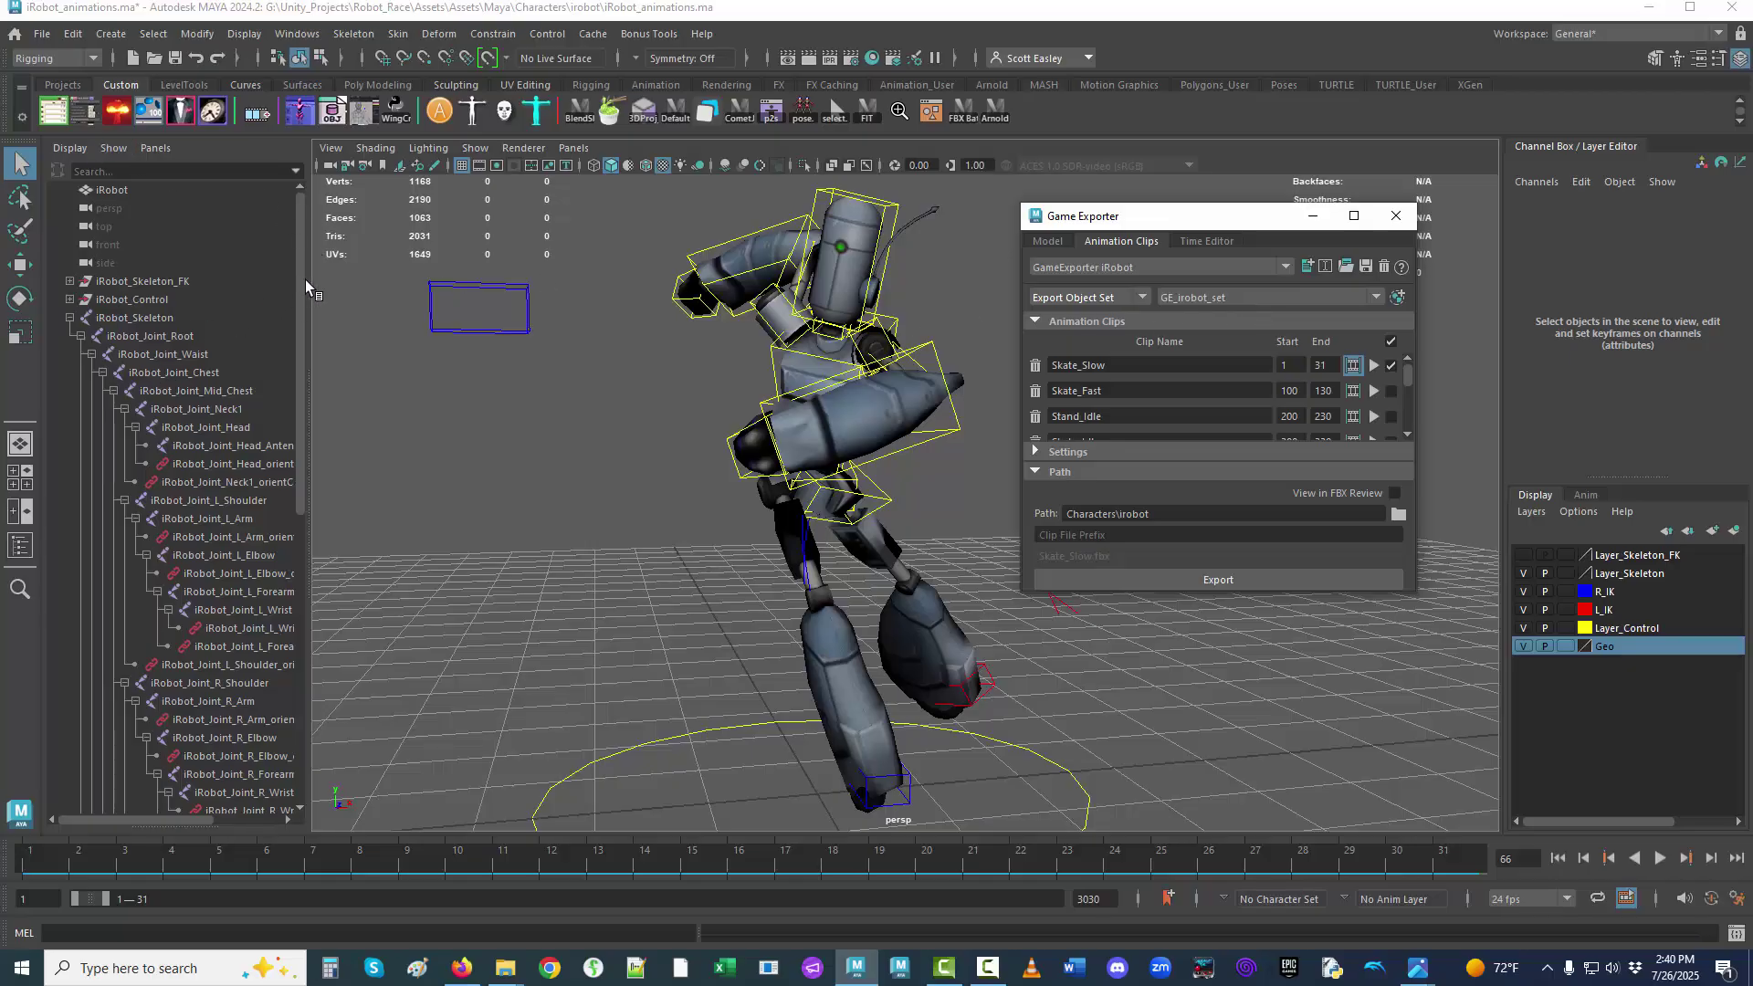
Exclude the Skate_Slow clip, include Skate_Fast and export it as an FBX file.
{"action": "left_click", "coordinate": [1390, 365]}
{"action": "left_click", "coordinate": [1390, 392]}
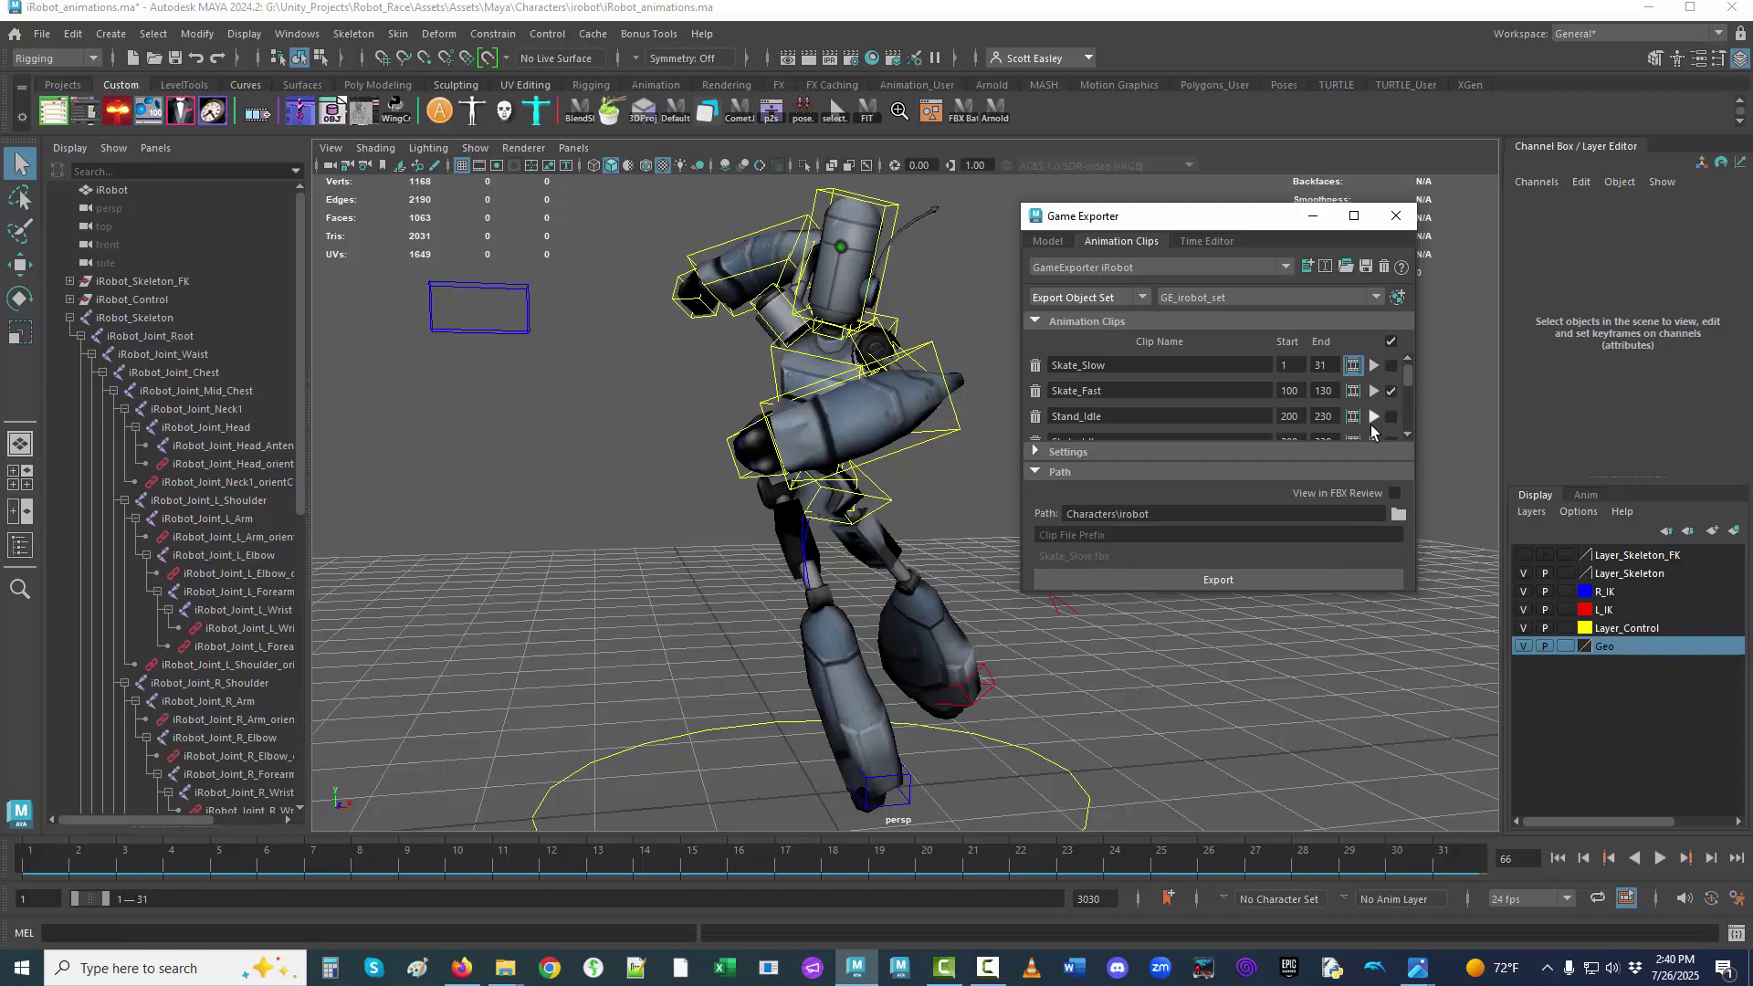
{"action": "left_click", "coordinate": [1297, 578]}
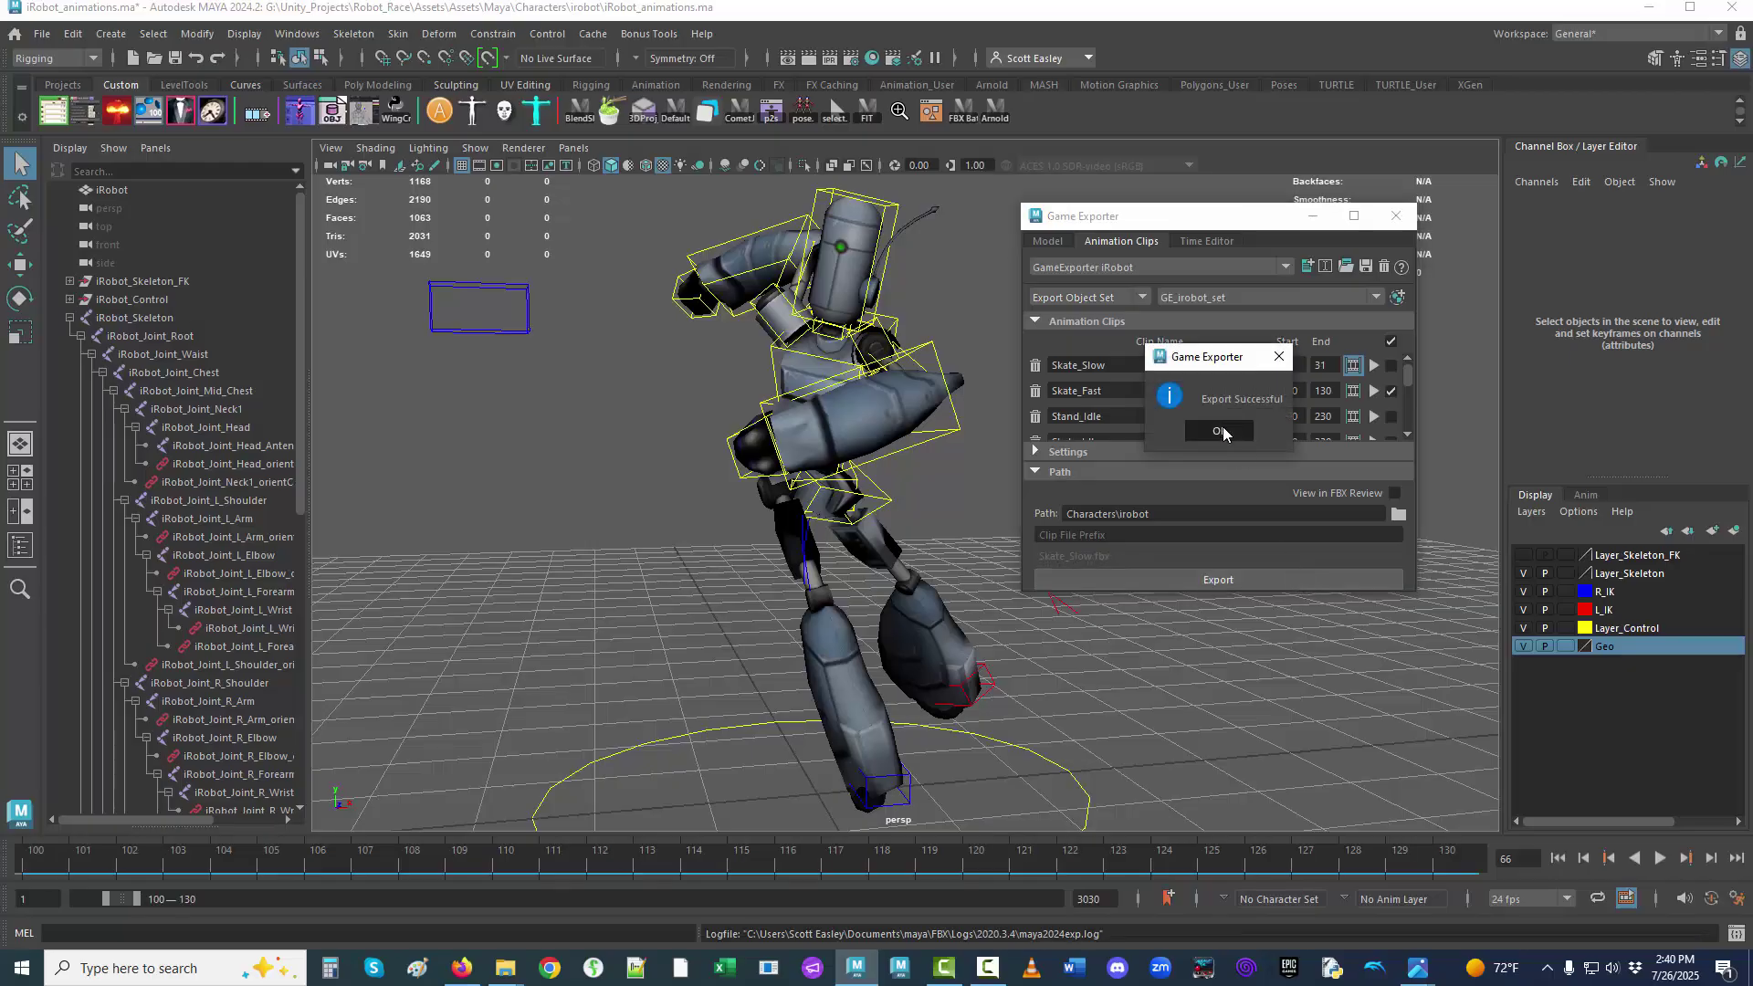
{"action": "left_click", "coordinate": [1223, 432]}
Open the exported Skate_Fast.fbx from the irobot folder in FBX Review, inspect its animation from another angle and close the viewer.
{"action": "mouse_move", "coordinate": [505, 966]}
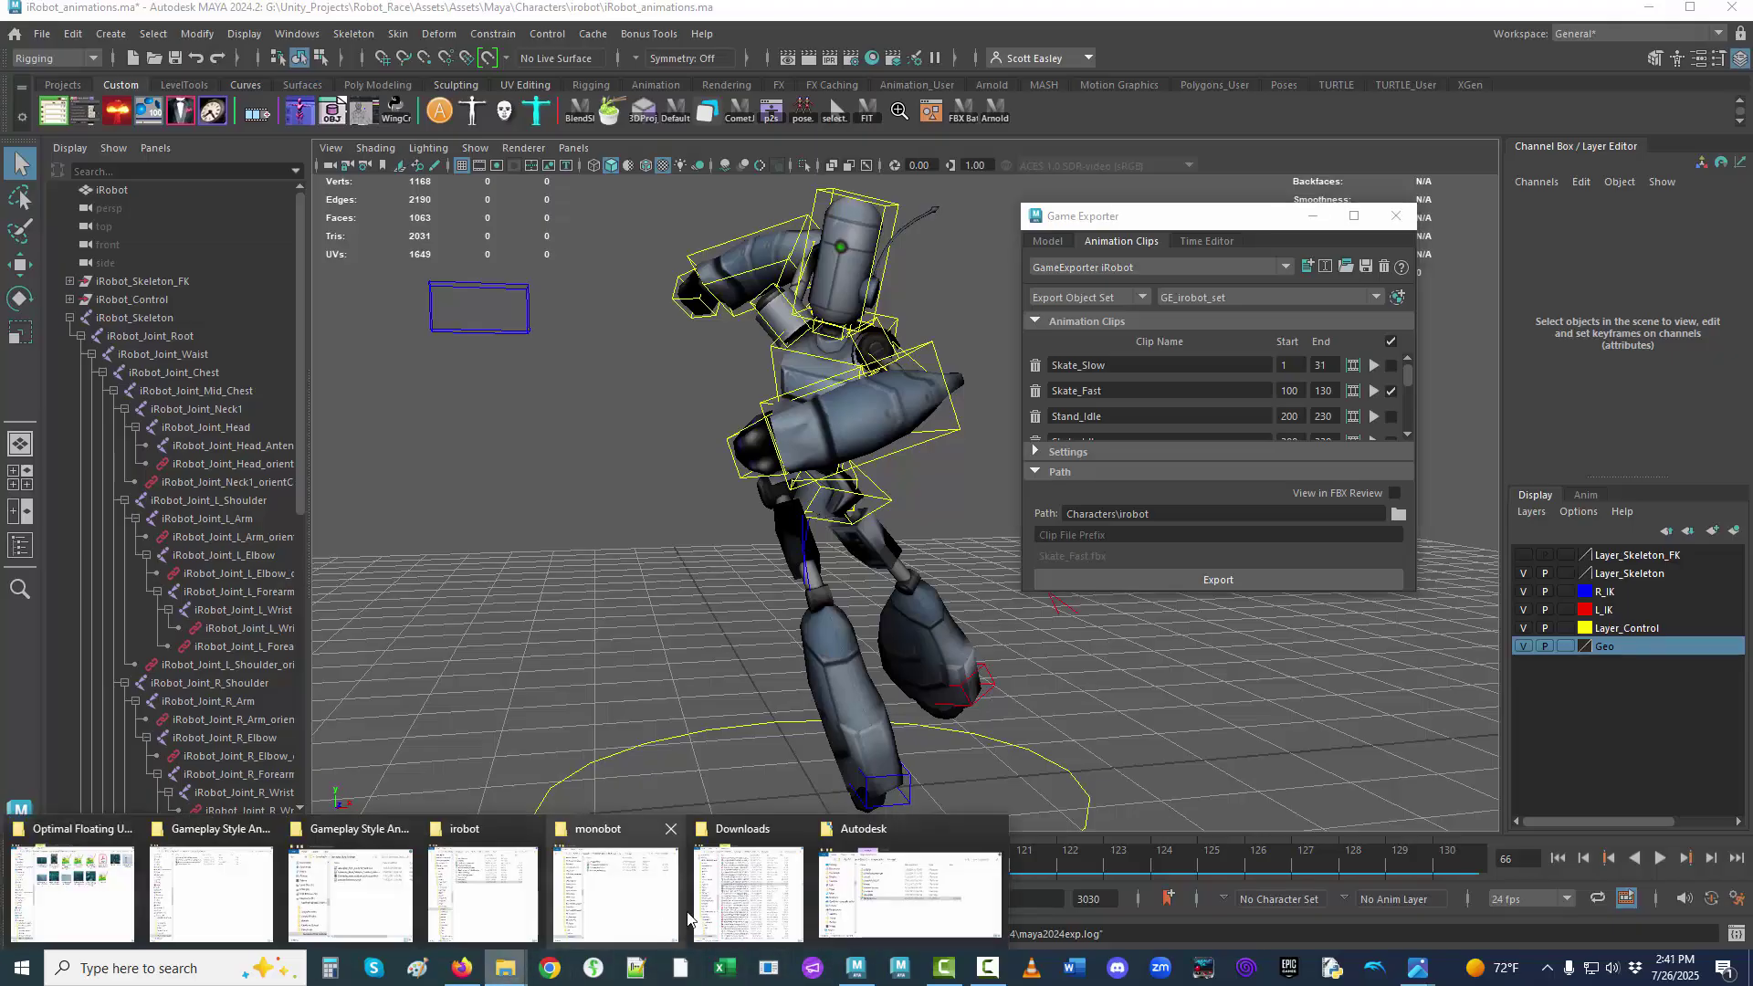
{"action": "left_click", "coordinate": [505, 913]}
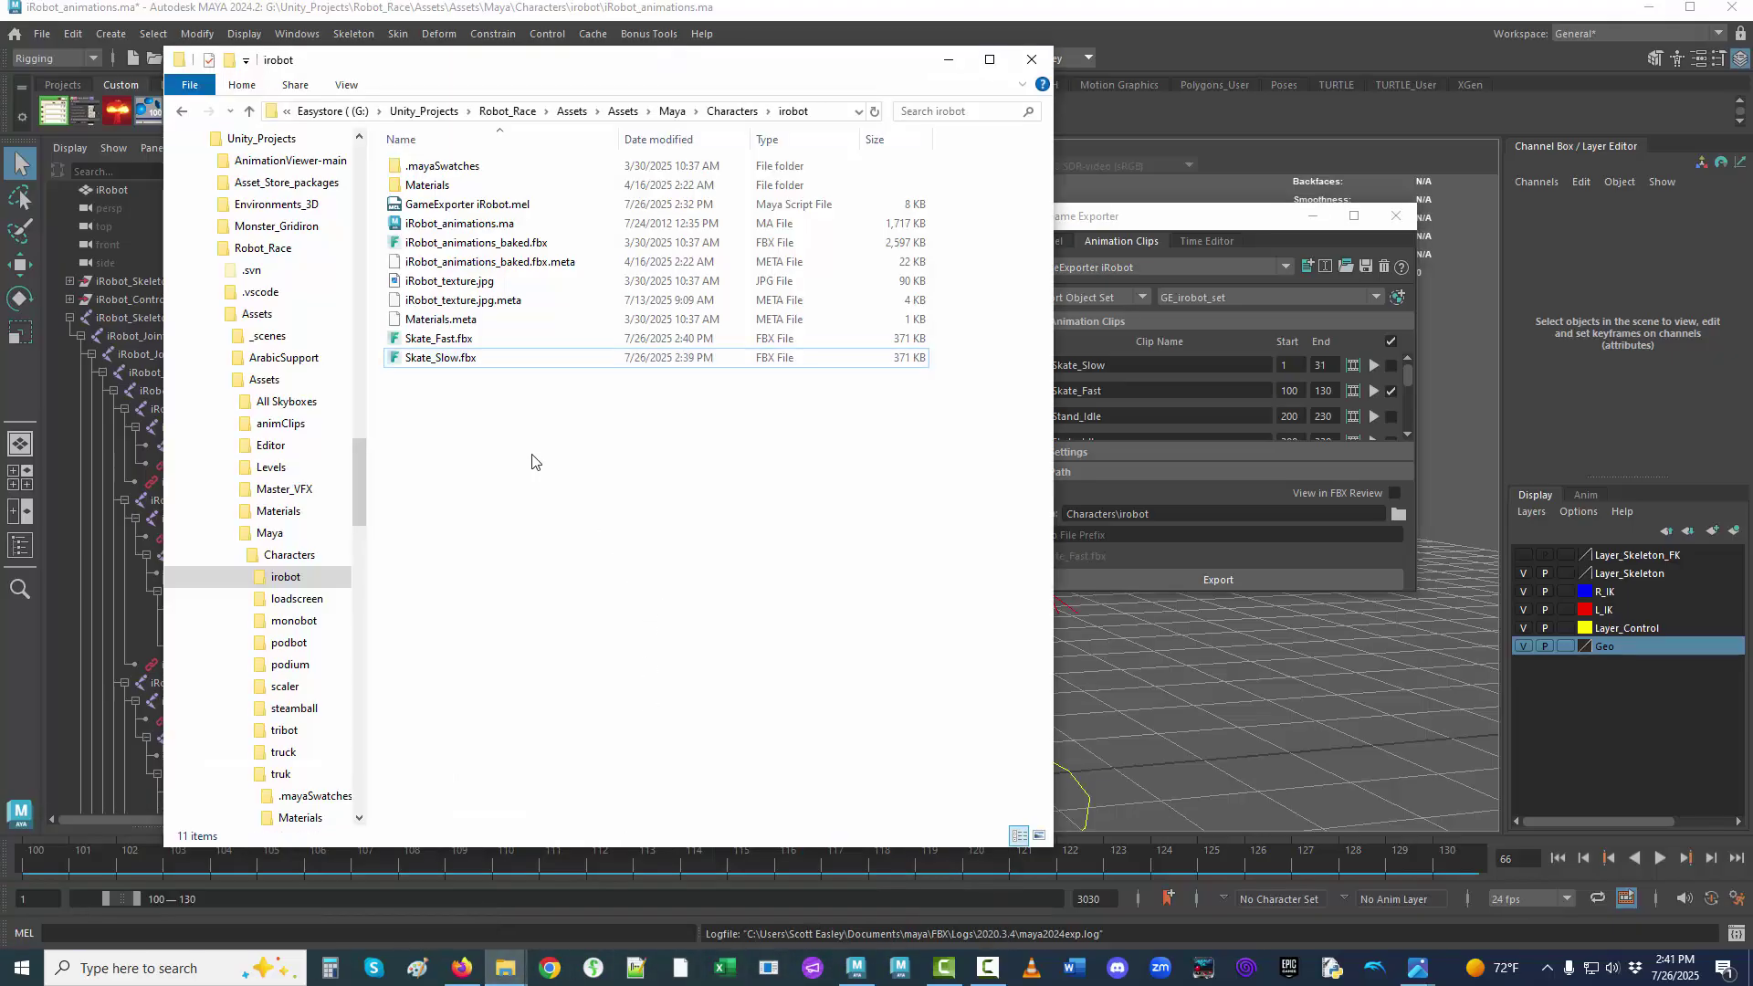
{"action": "double_click", "coordinate": [456, 340]}
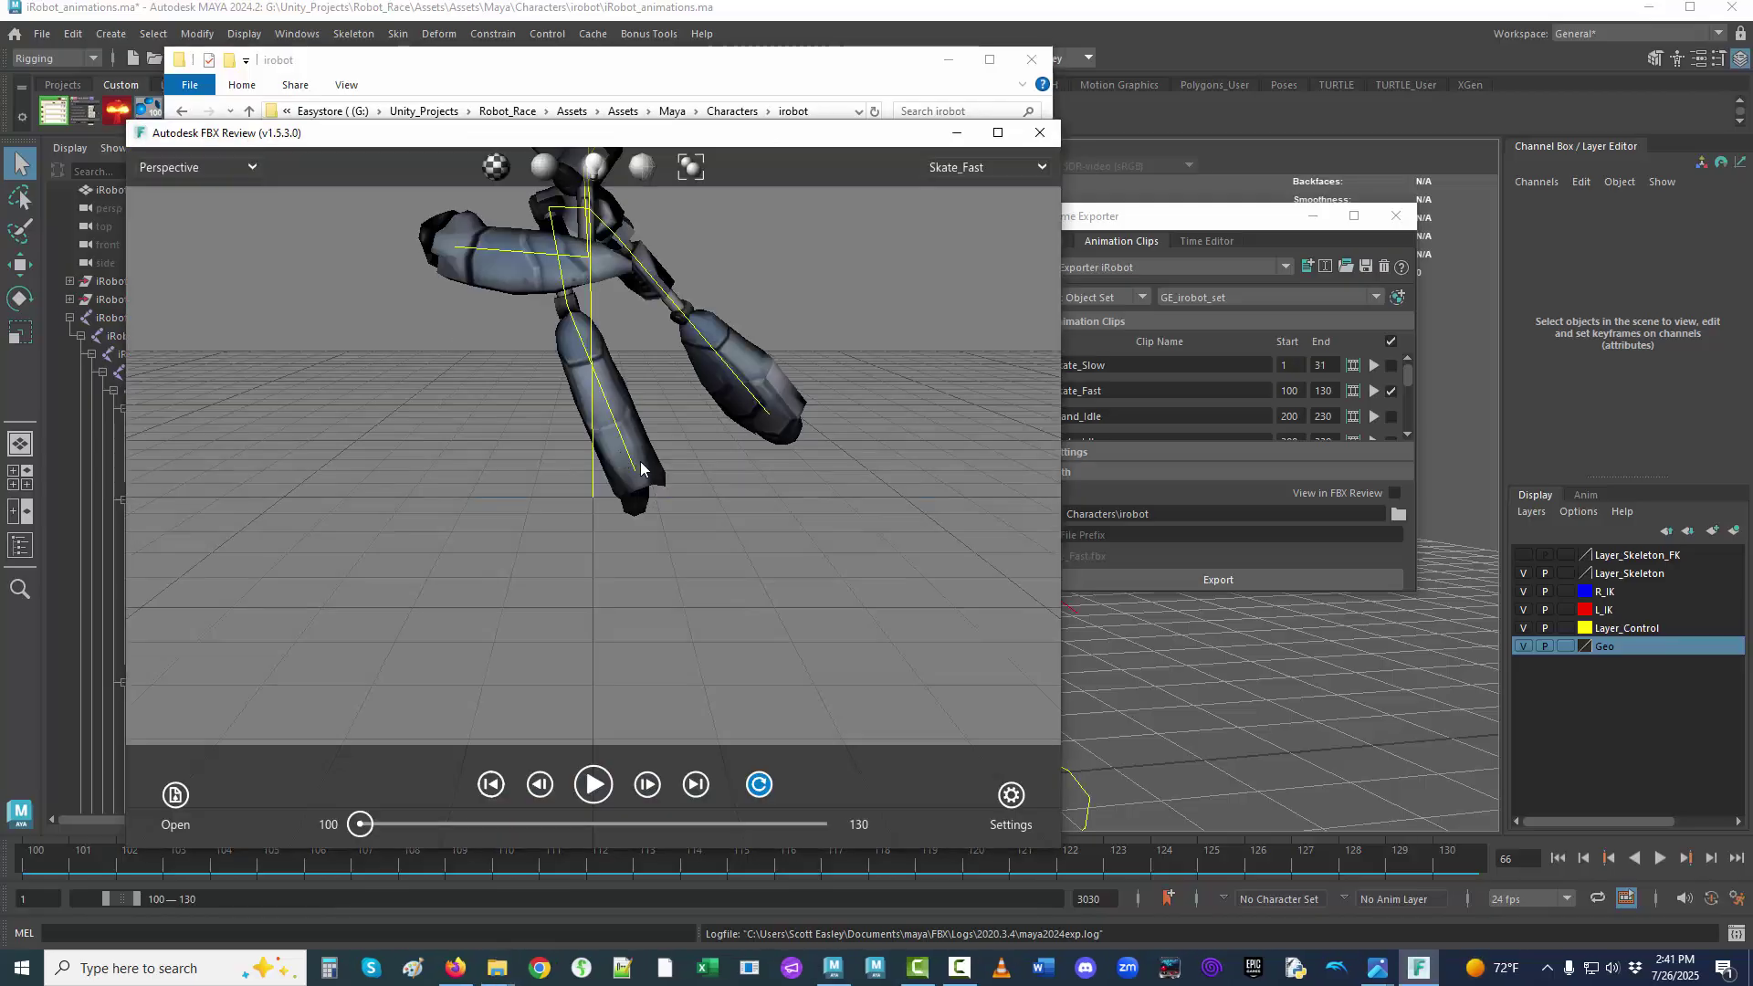
{"action": "left_click_drag", "start_coordinate": [763, 517], "coordinate": [656, 501]}
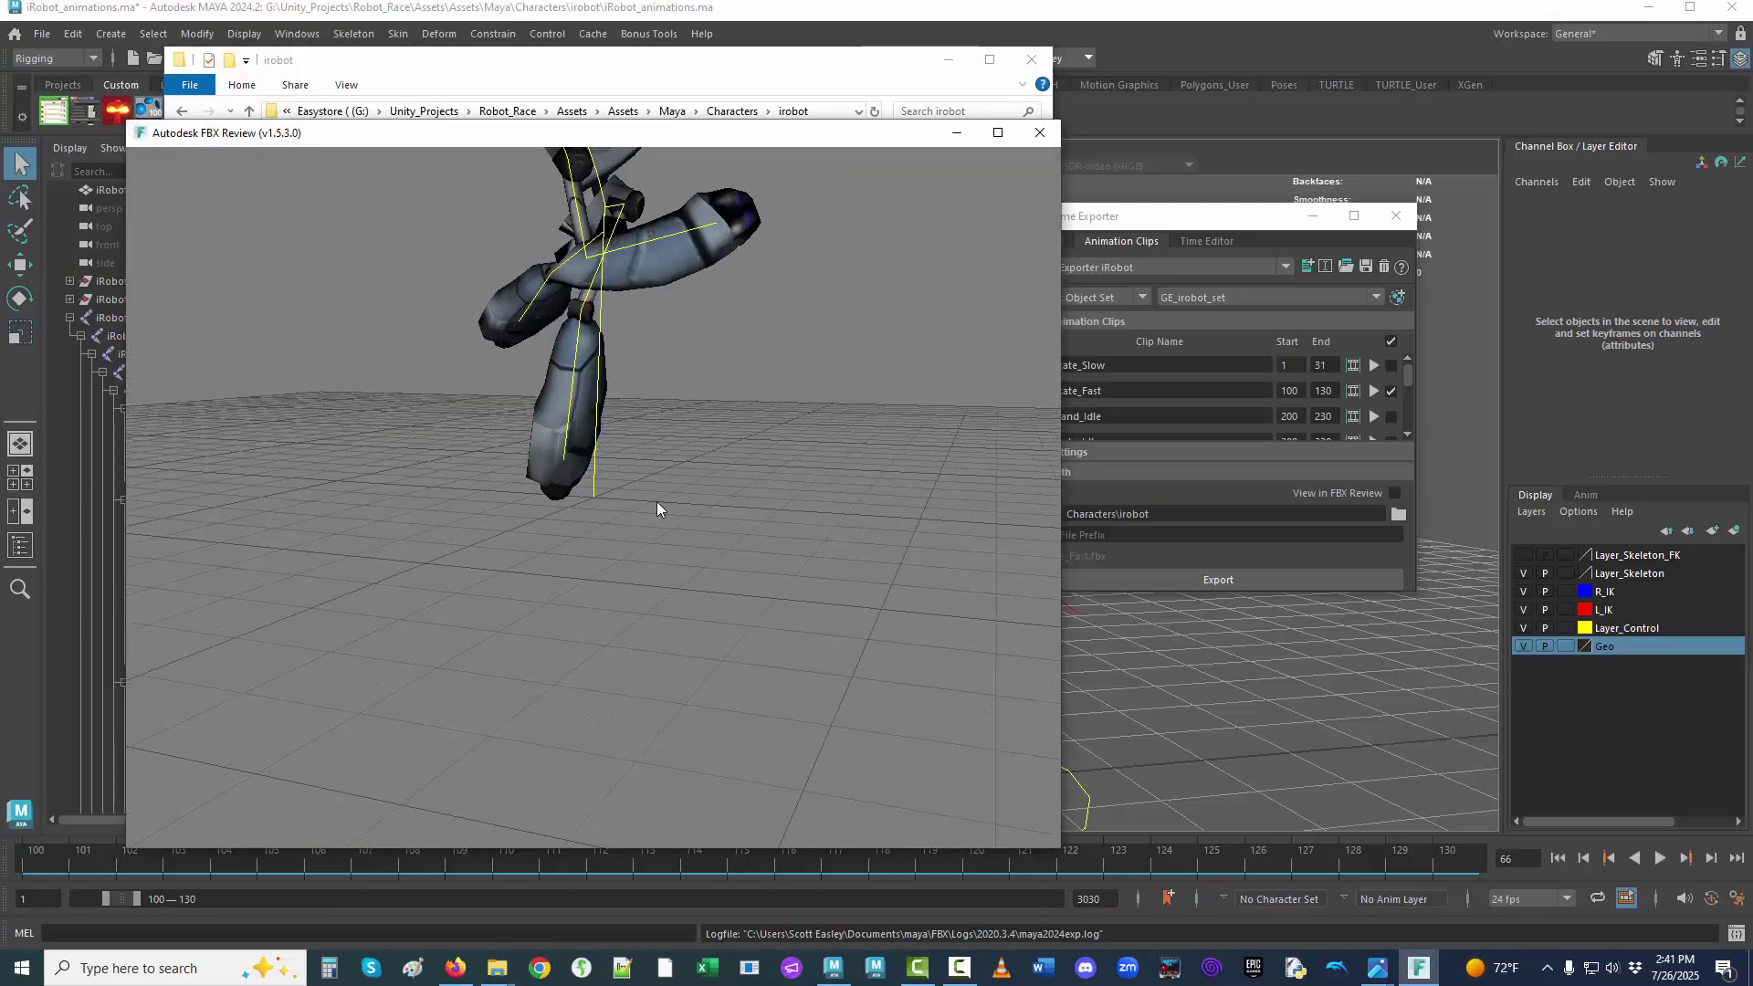
{"action": "scroll", "coordinate": [644, 507], "scroll_direction": "down", "scroll_amount": 3}
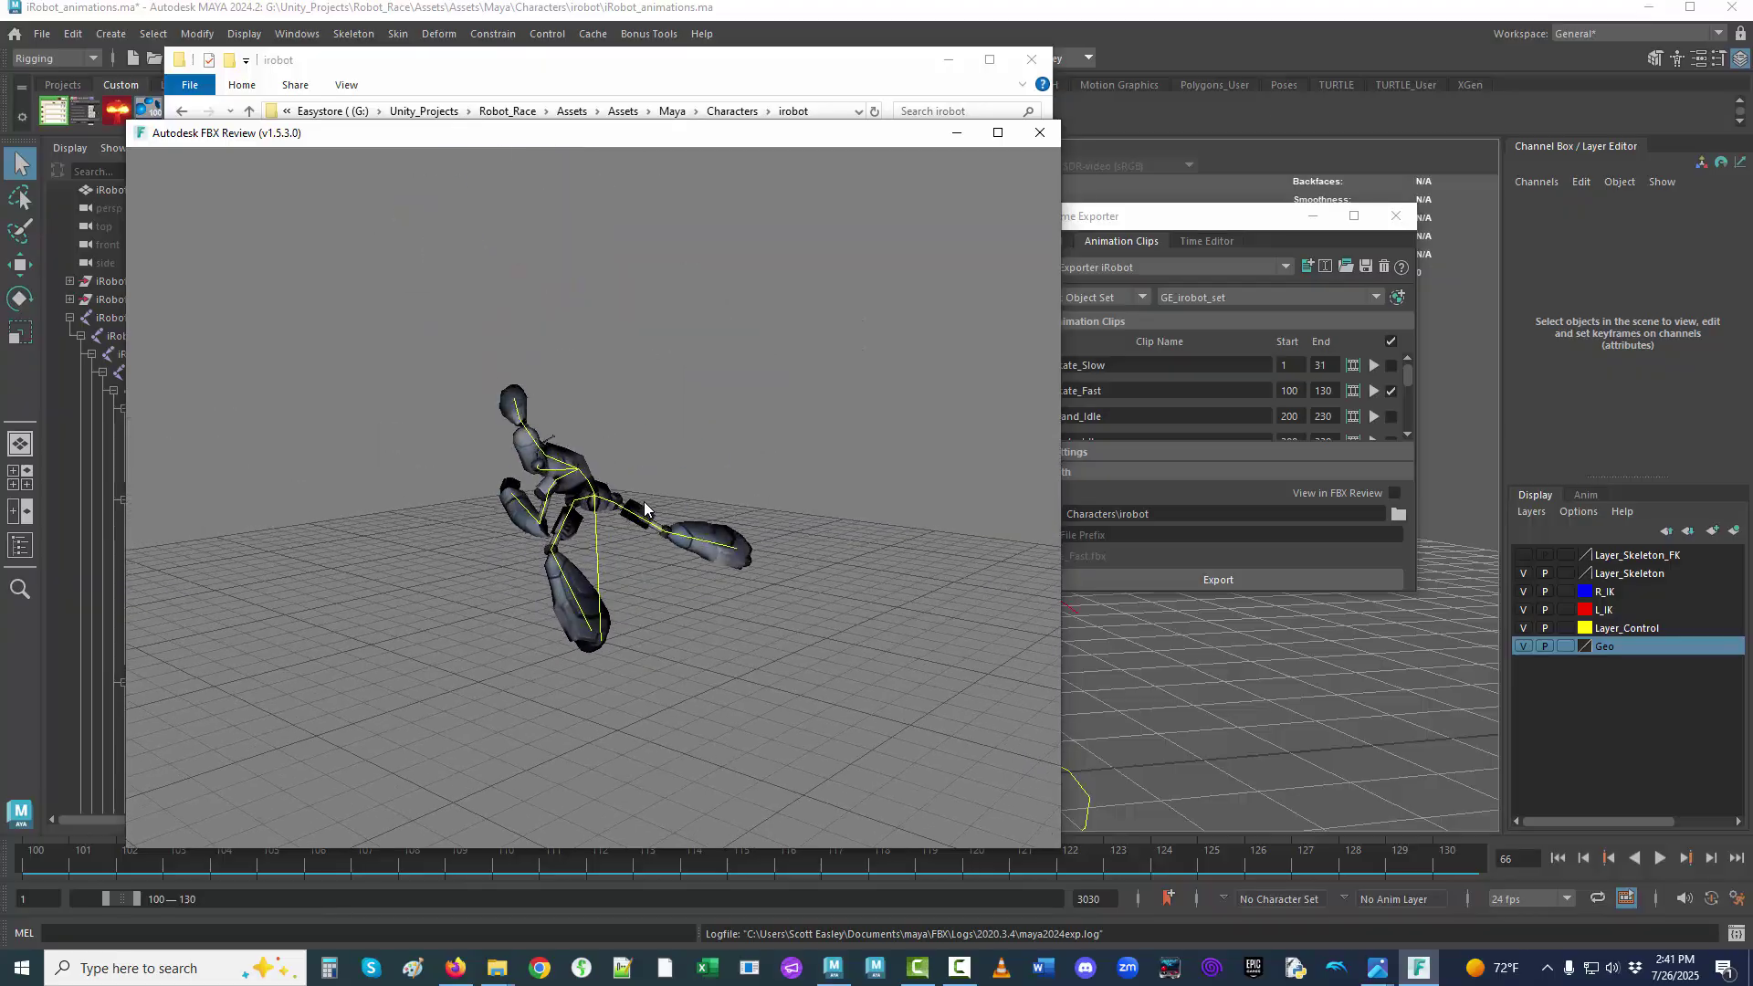
{"action": "left_click", "coordinate": [1042, 131]}
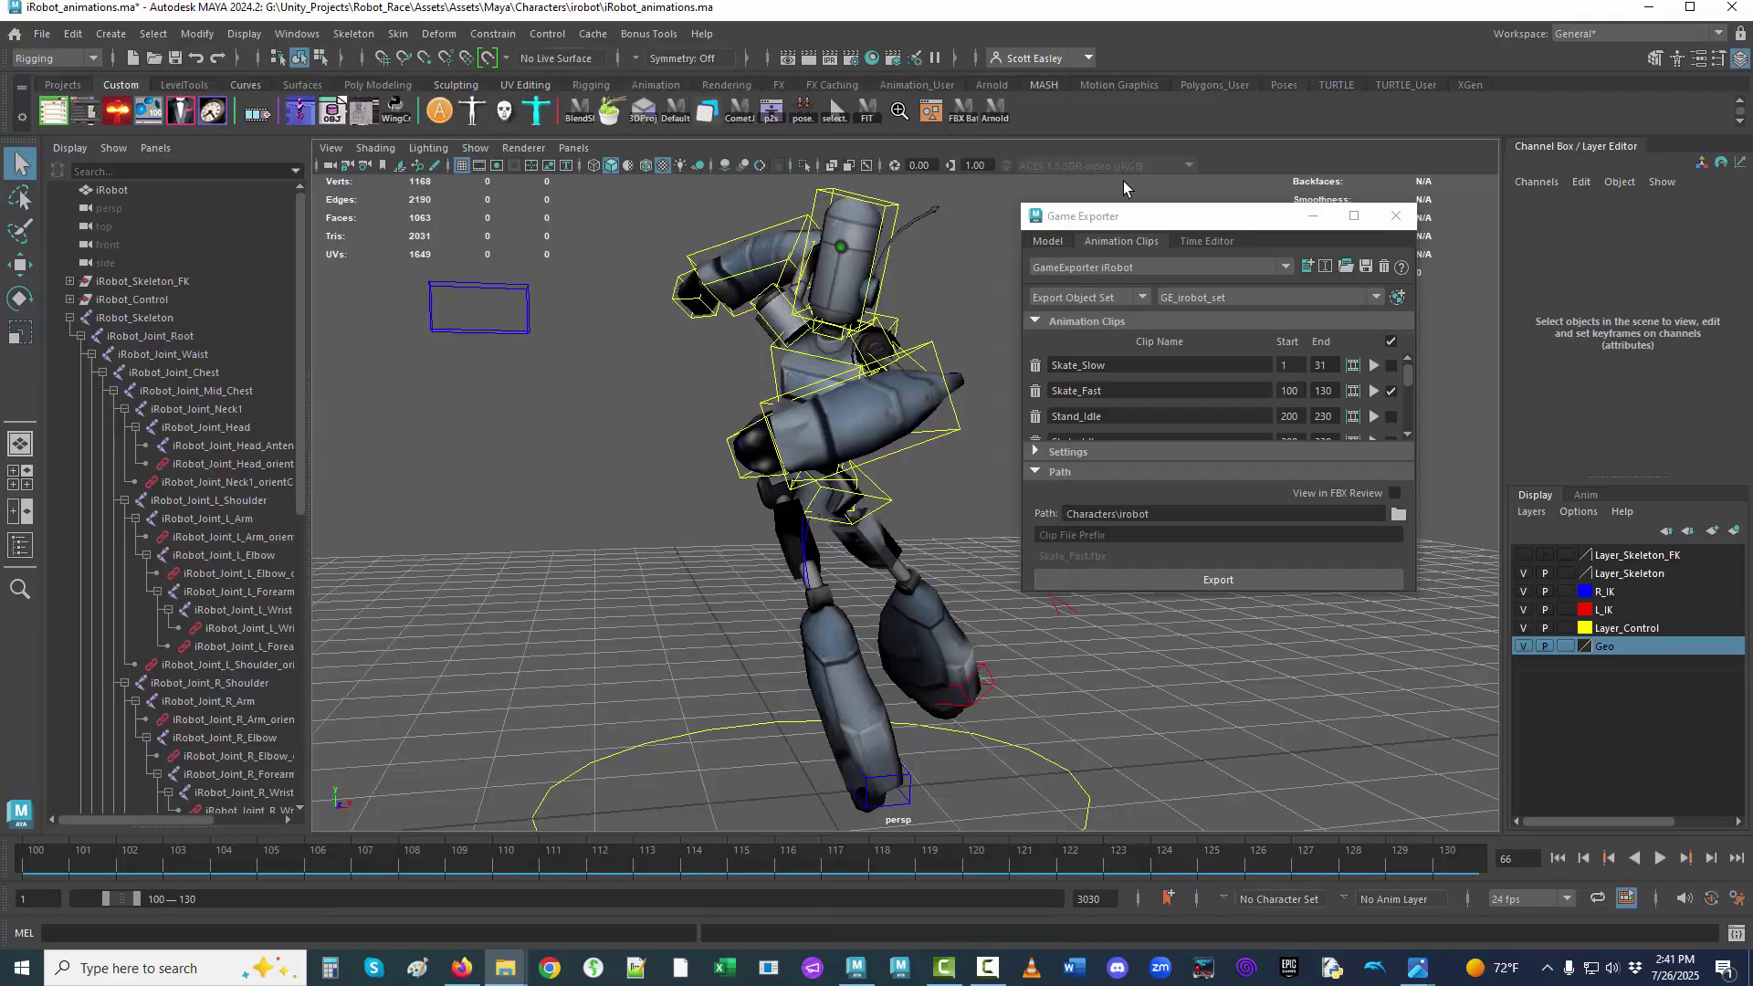
Save the current Maya scene under its existing name.
{"action": "left_click", "coordinate": [1123, 178]}
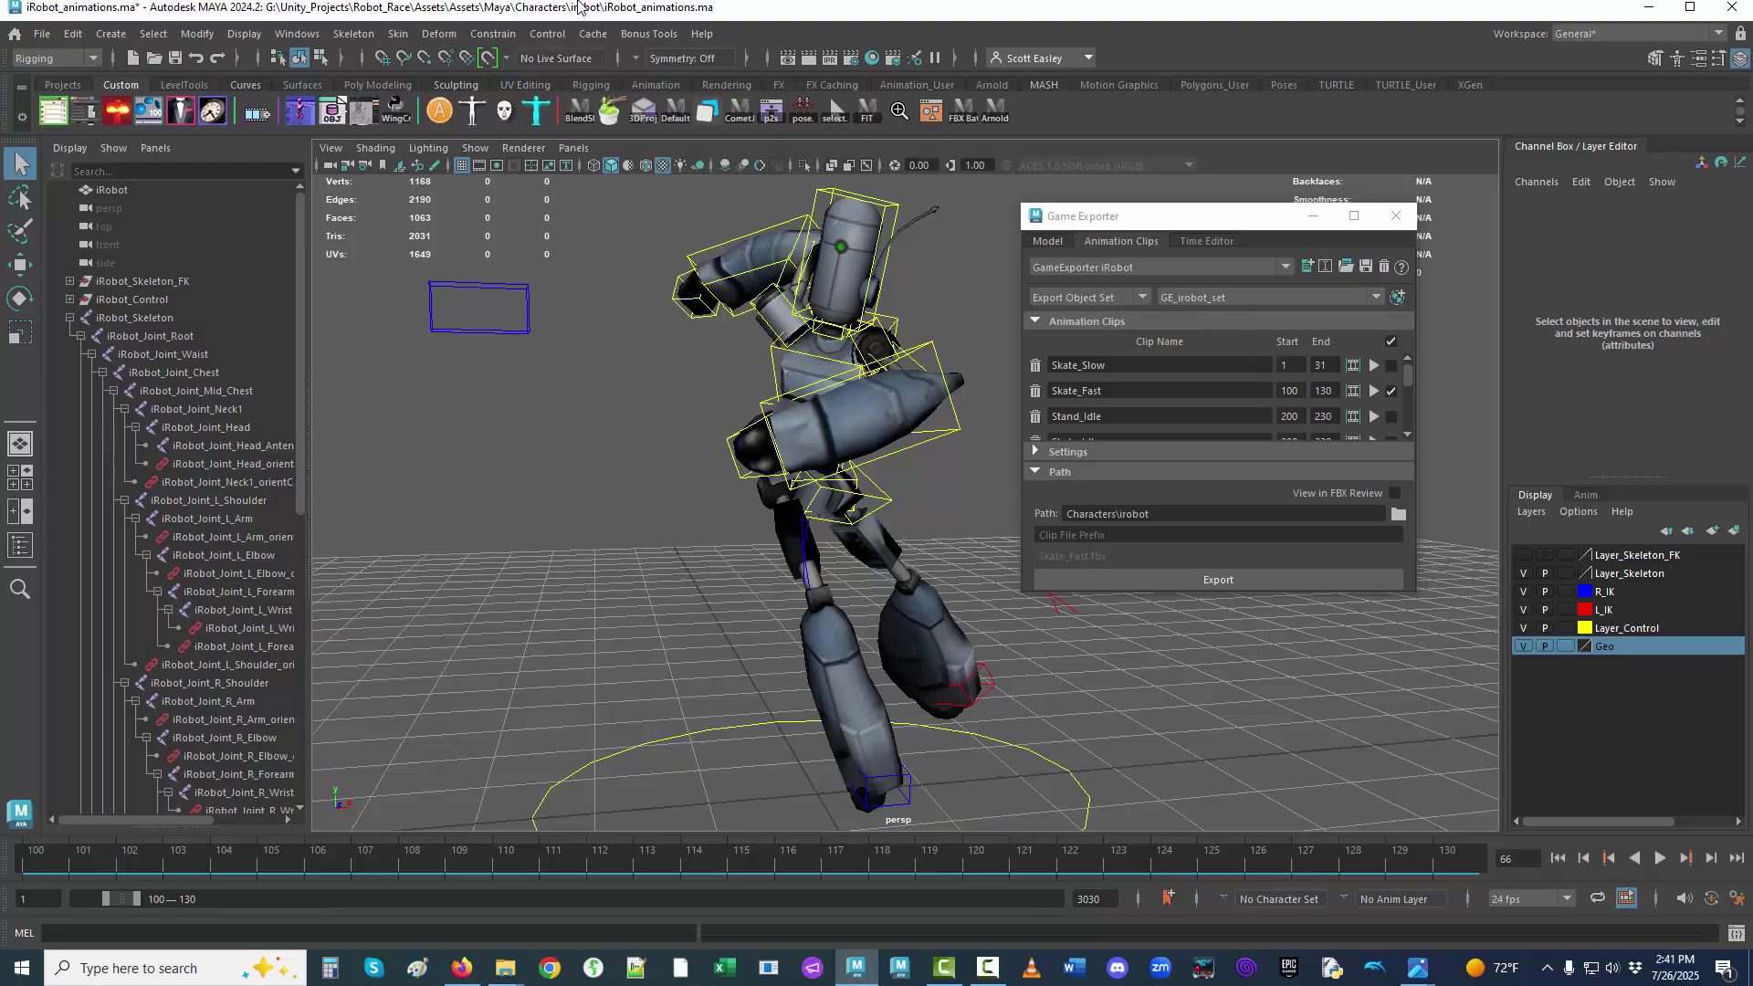
{"action": "left_click", "coordinate": [42, 33]}
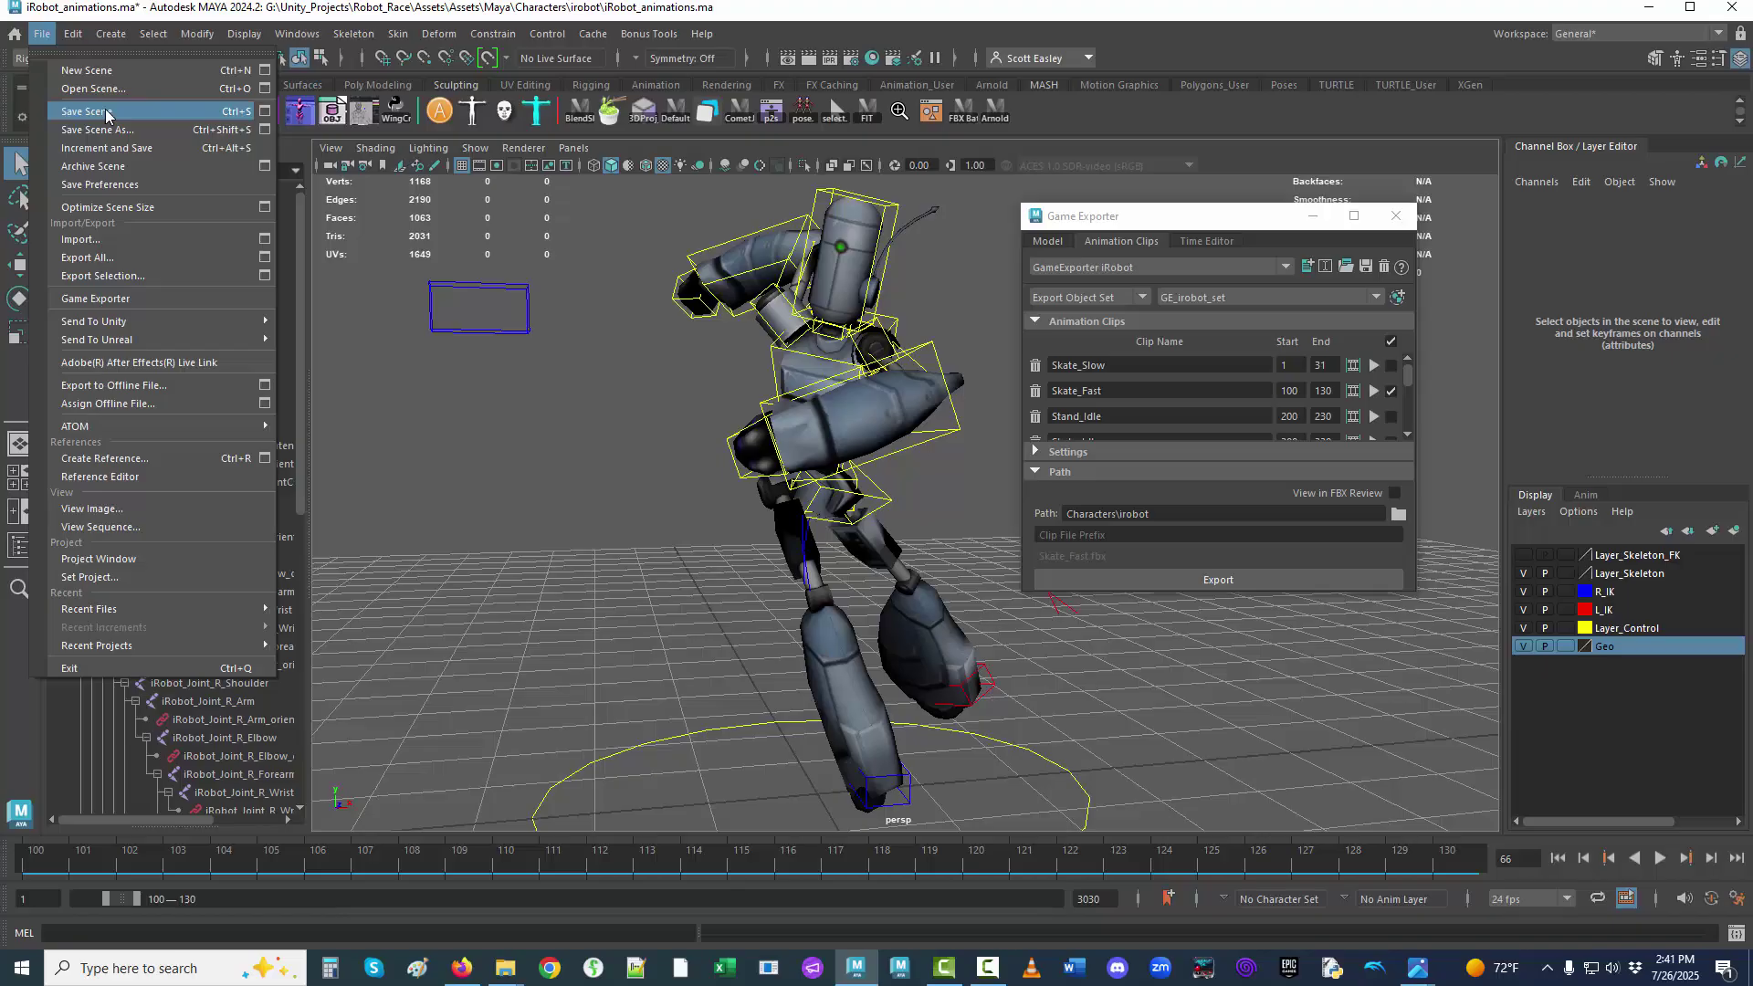
{"action": "left_click", "coordinate": [107, 114]}
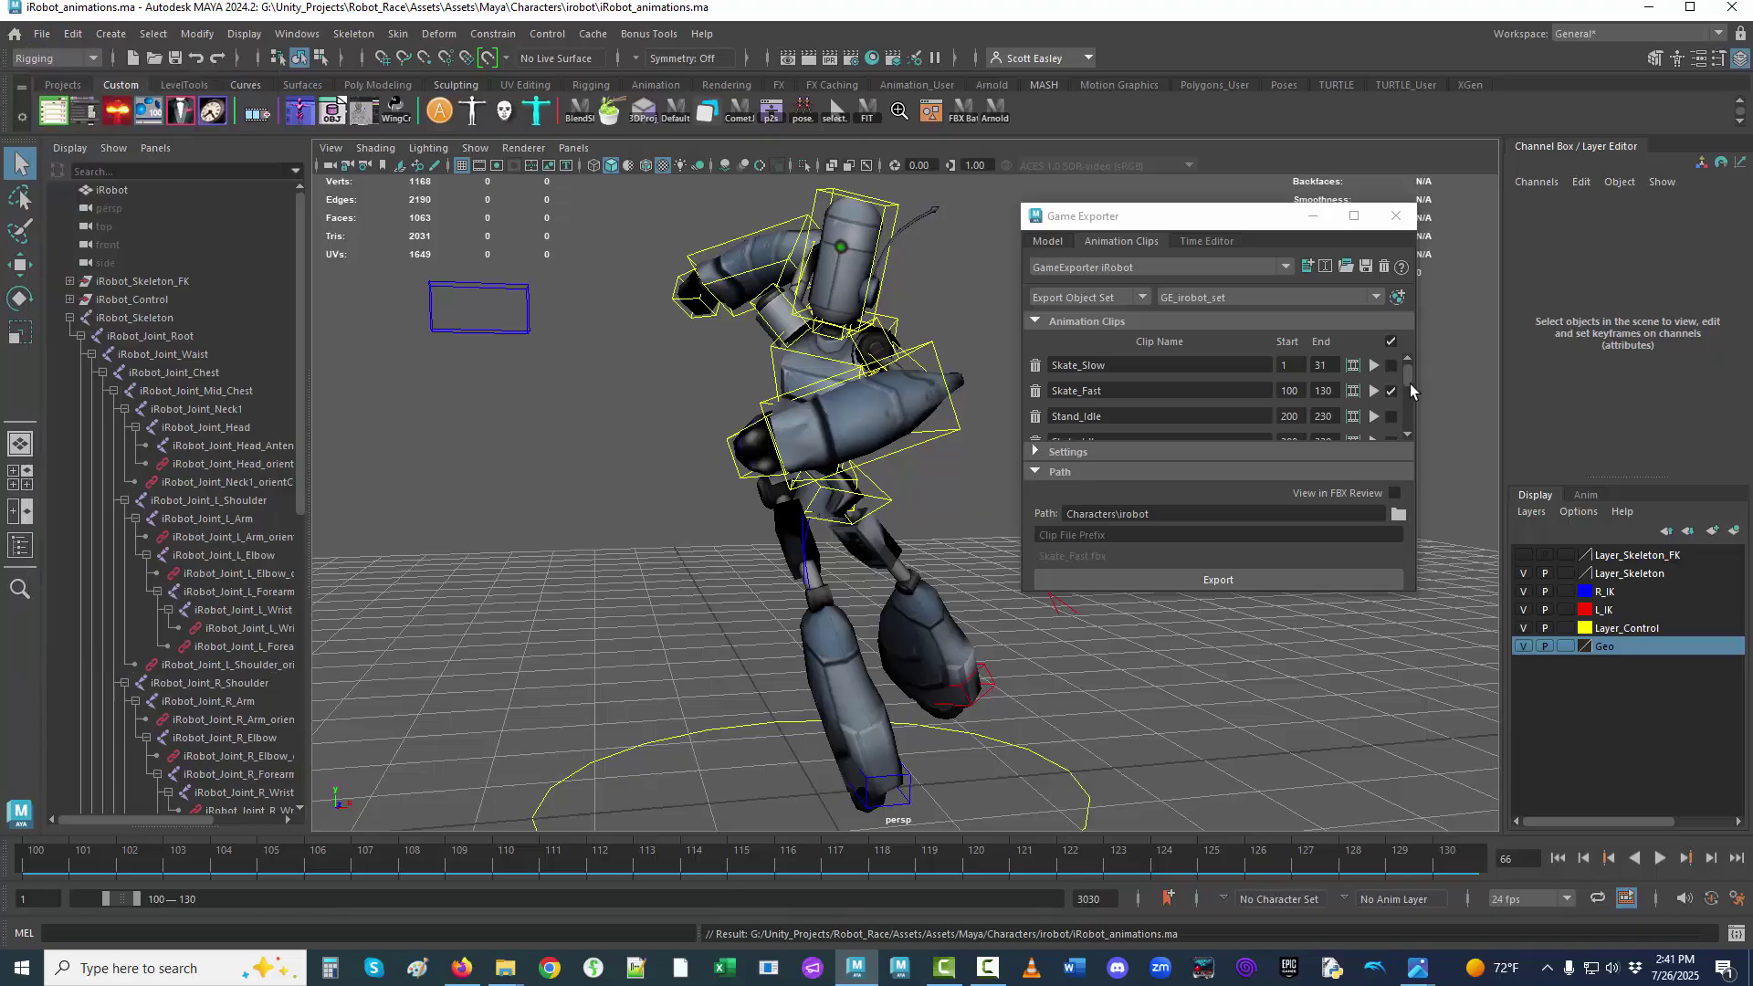
Include all animation clips for export in the Game Exporter and turn on View in FBX Review.
{"action": "left_click", "coordinate": [1393, 342]}
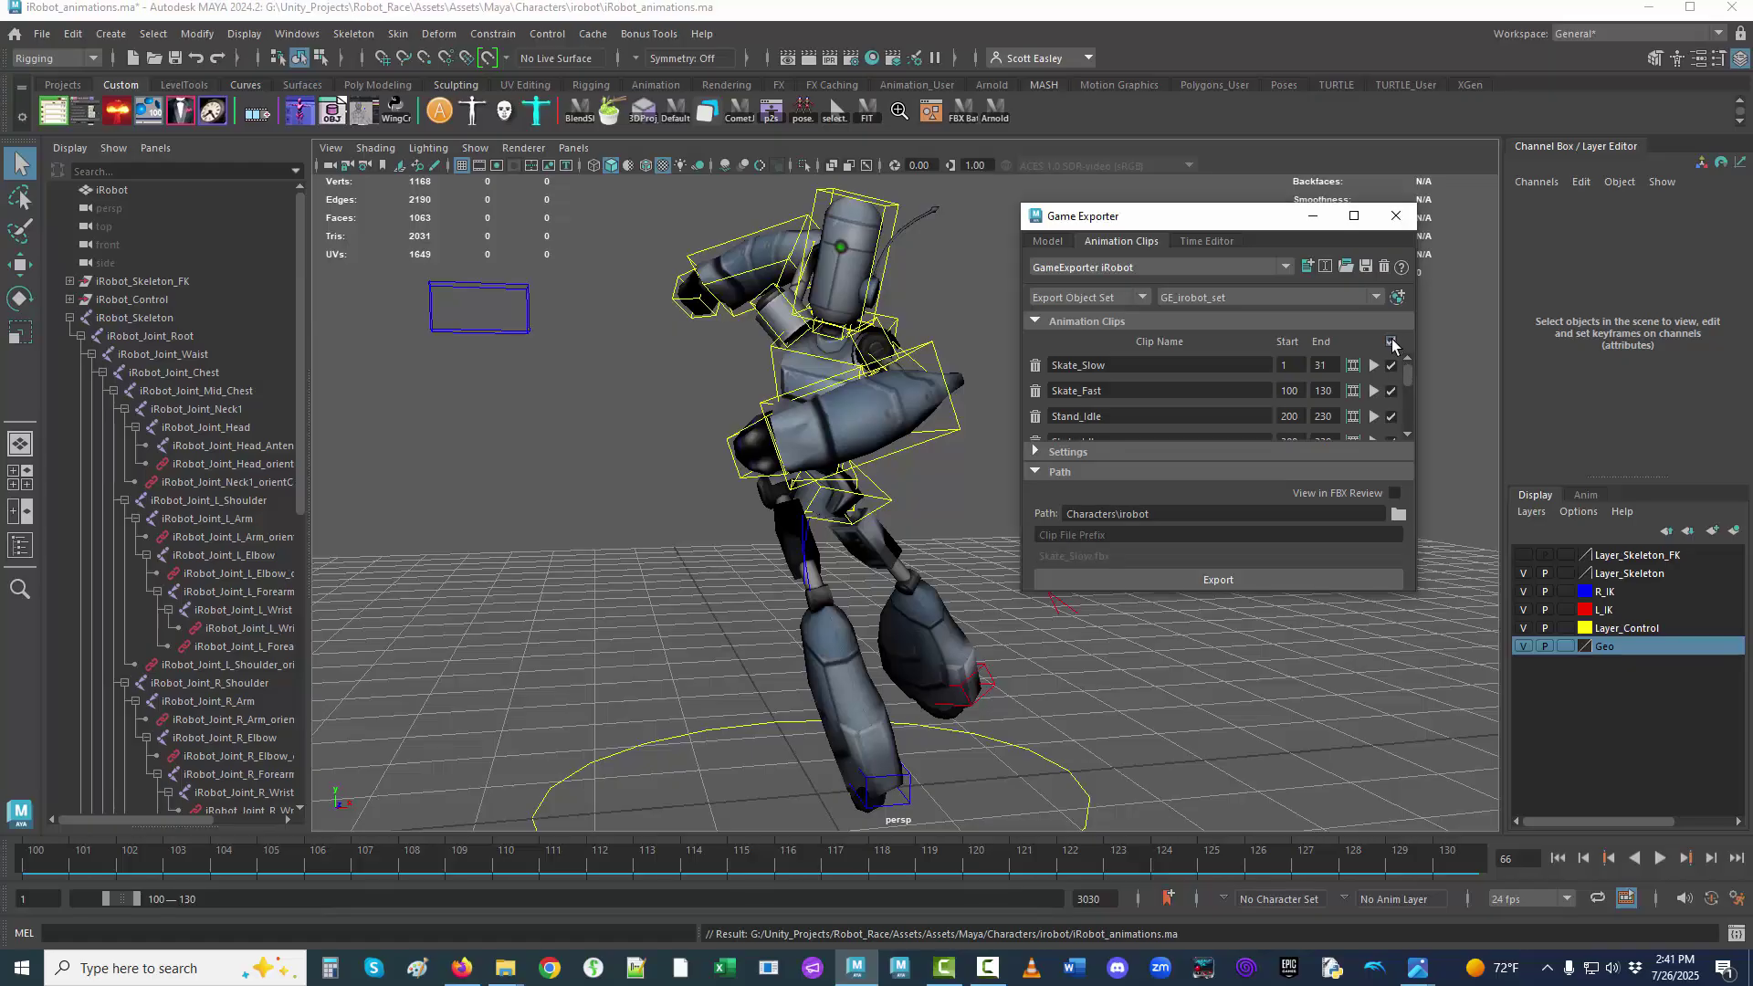
{"action": "left_click_drag", "start_coordinate": [1409, 390], "coordinate": [1409, 423]}
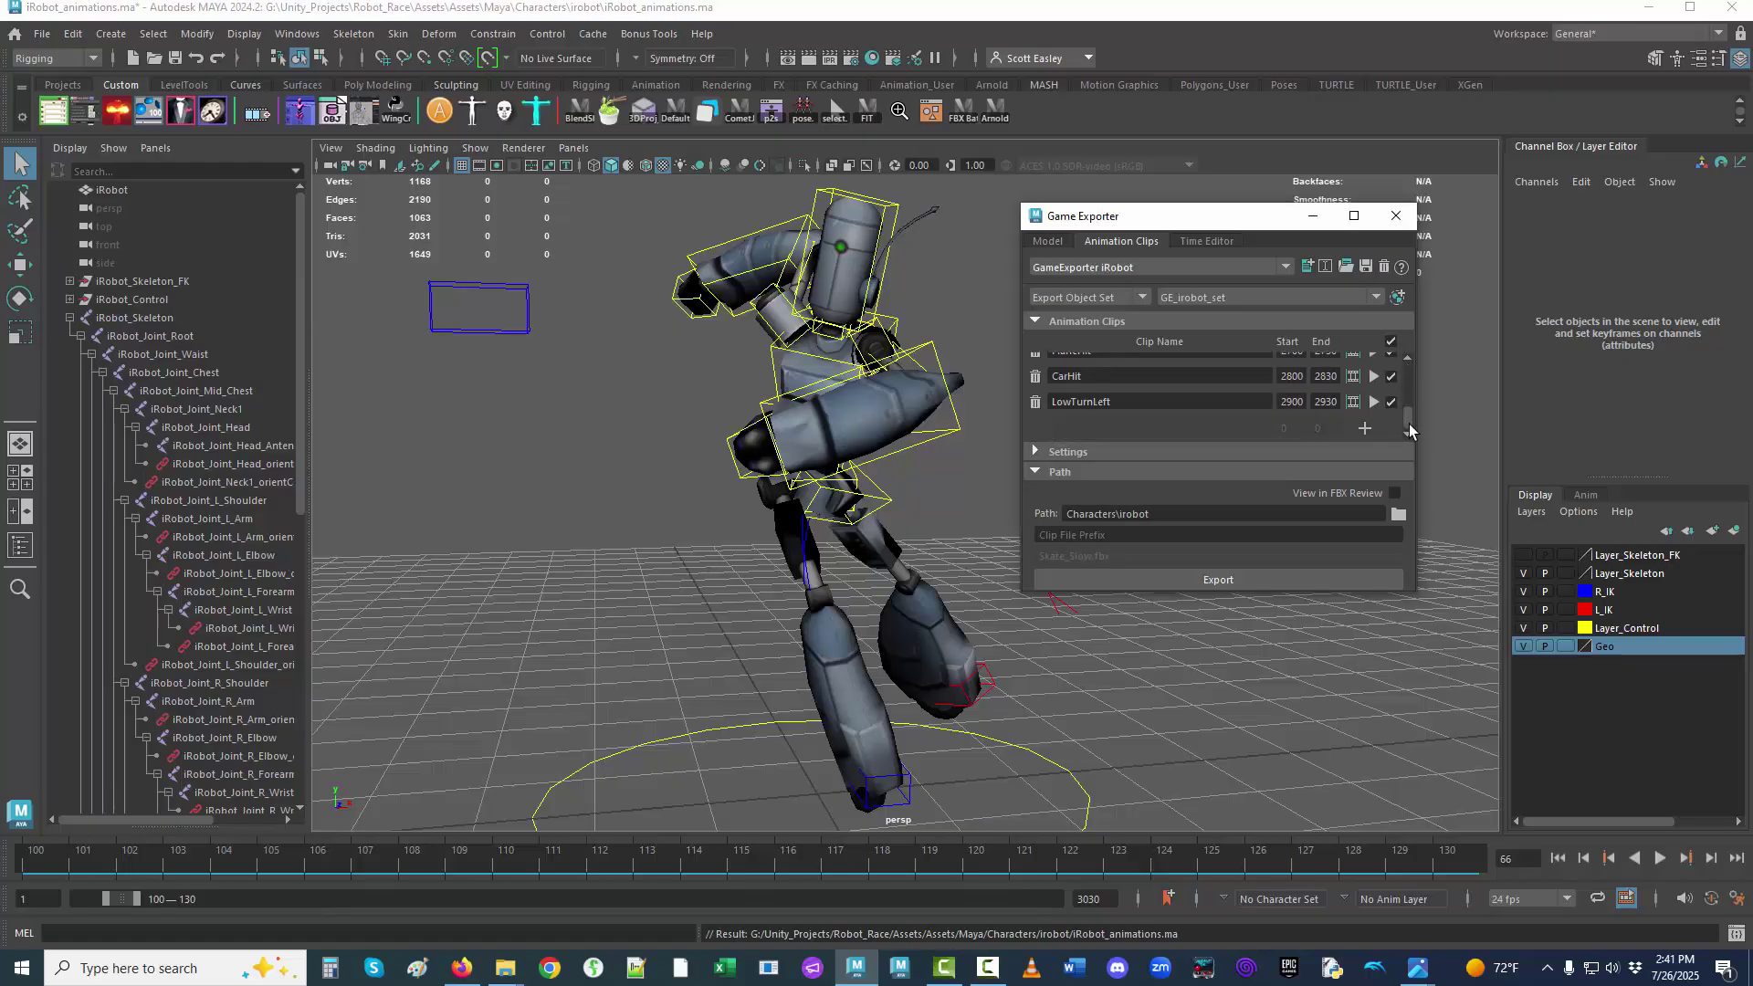
{"action": "left_click", "coordinate": [1397, 494]}
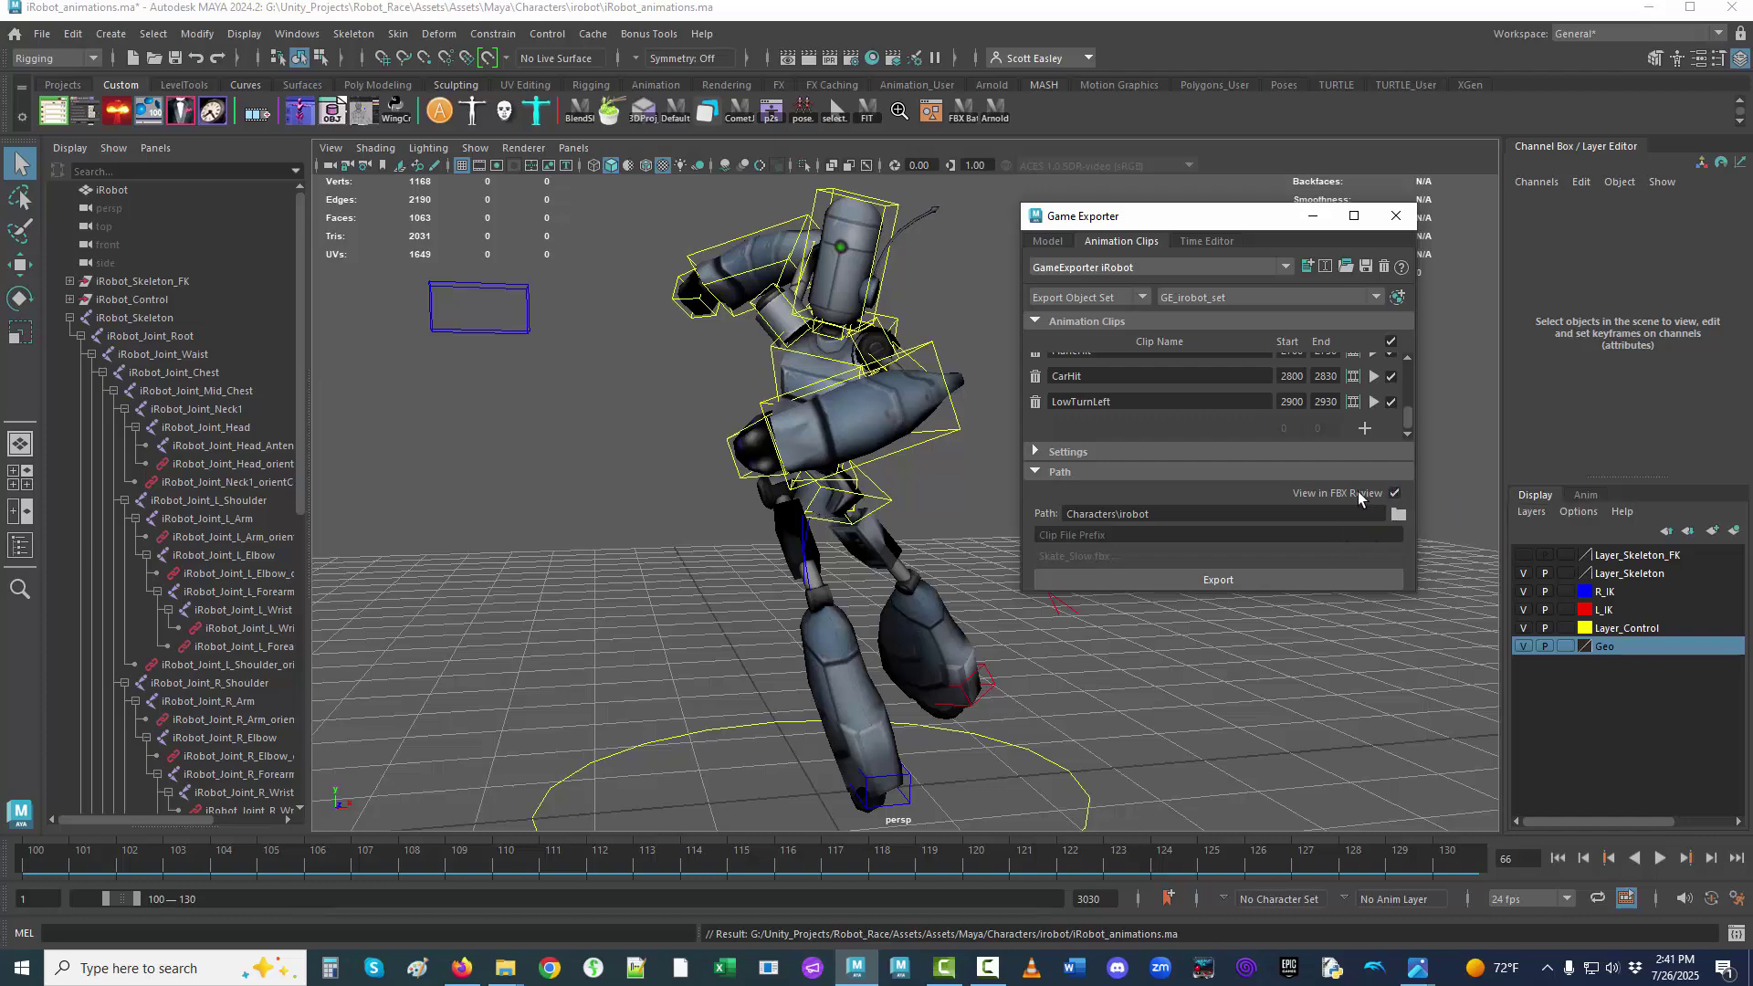
Exclude every clip except Skate_Slow, export it over the existing Skate_Slow.fbx and inspect it in FBX Review.
{"action": "left_click", "coordinate": [1390, 341]}
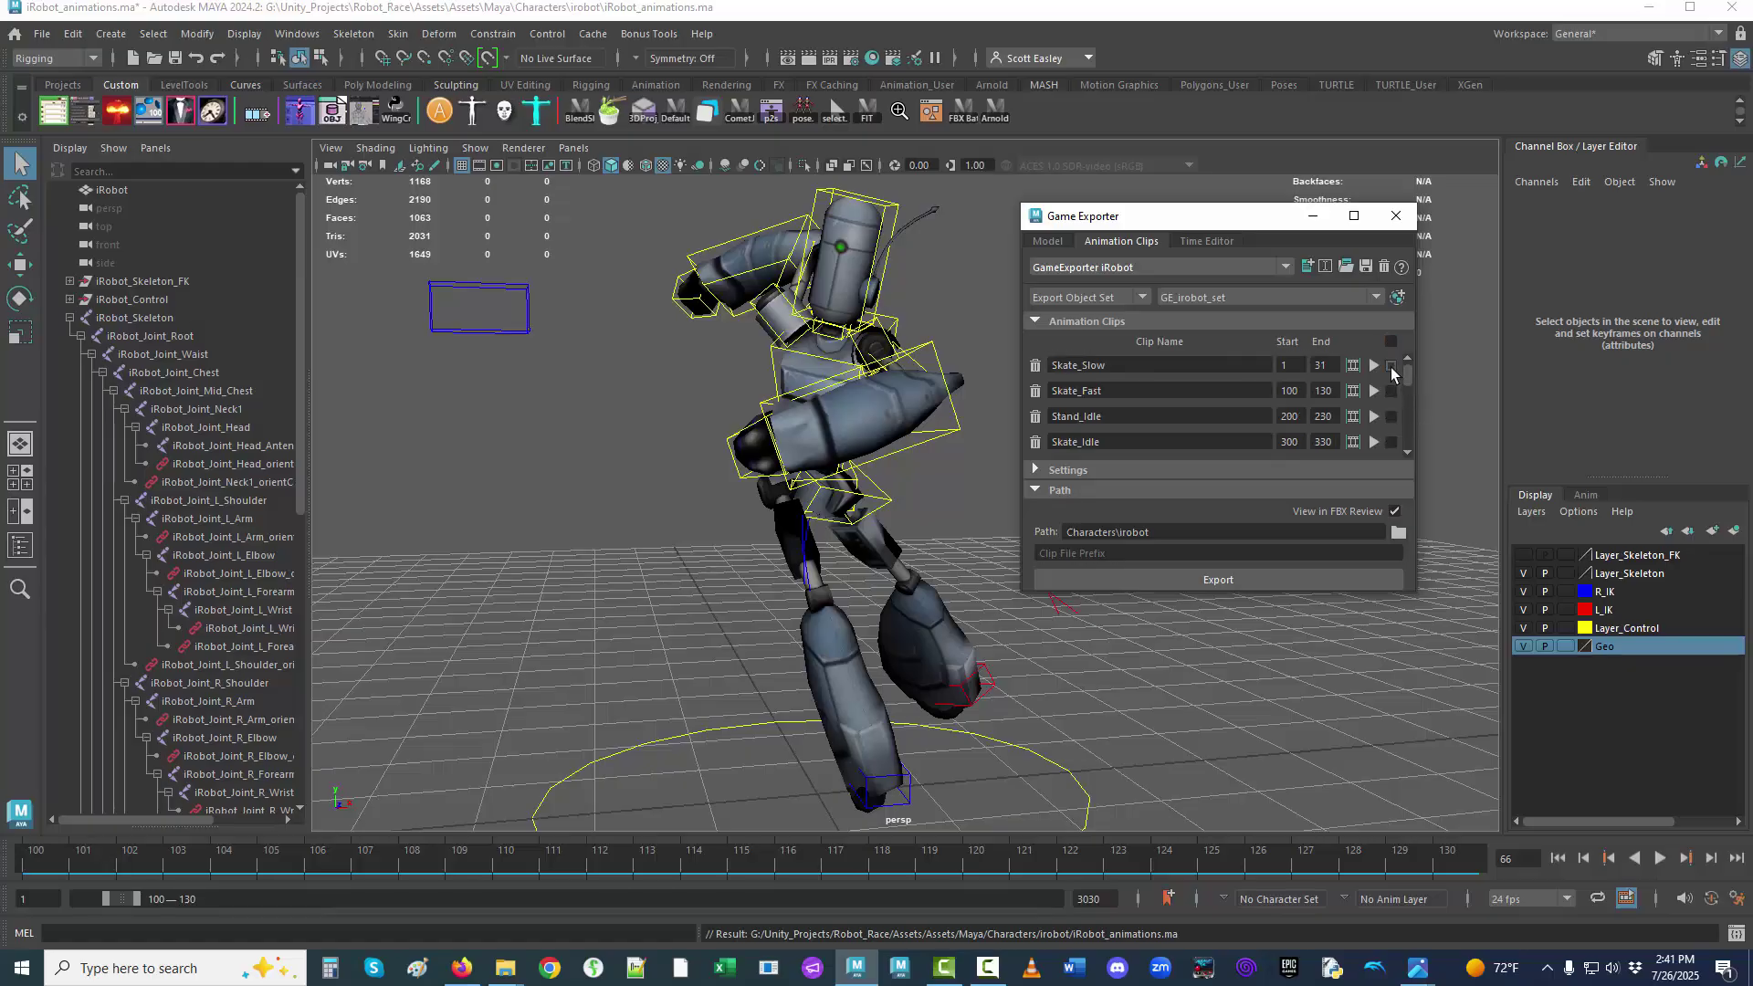
{"action": "left_click", "coordinate": [1391, 366]}
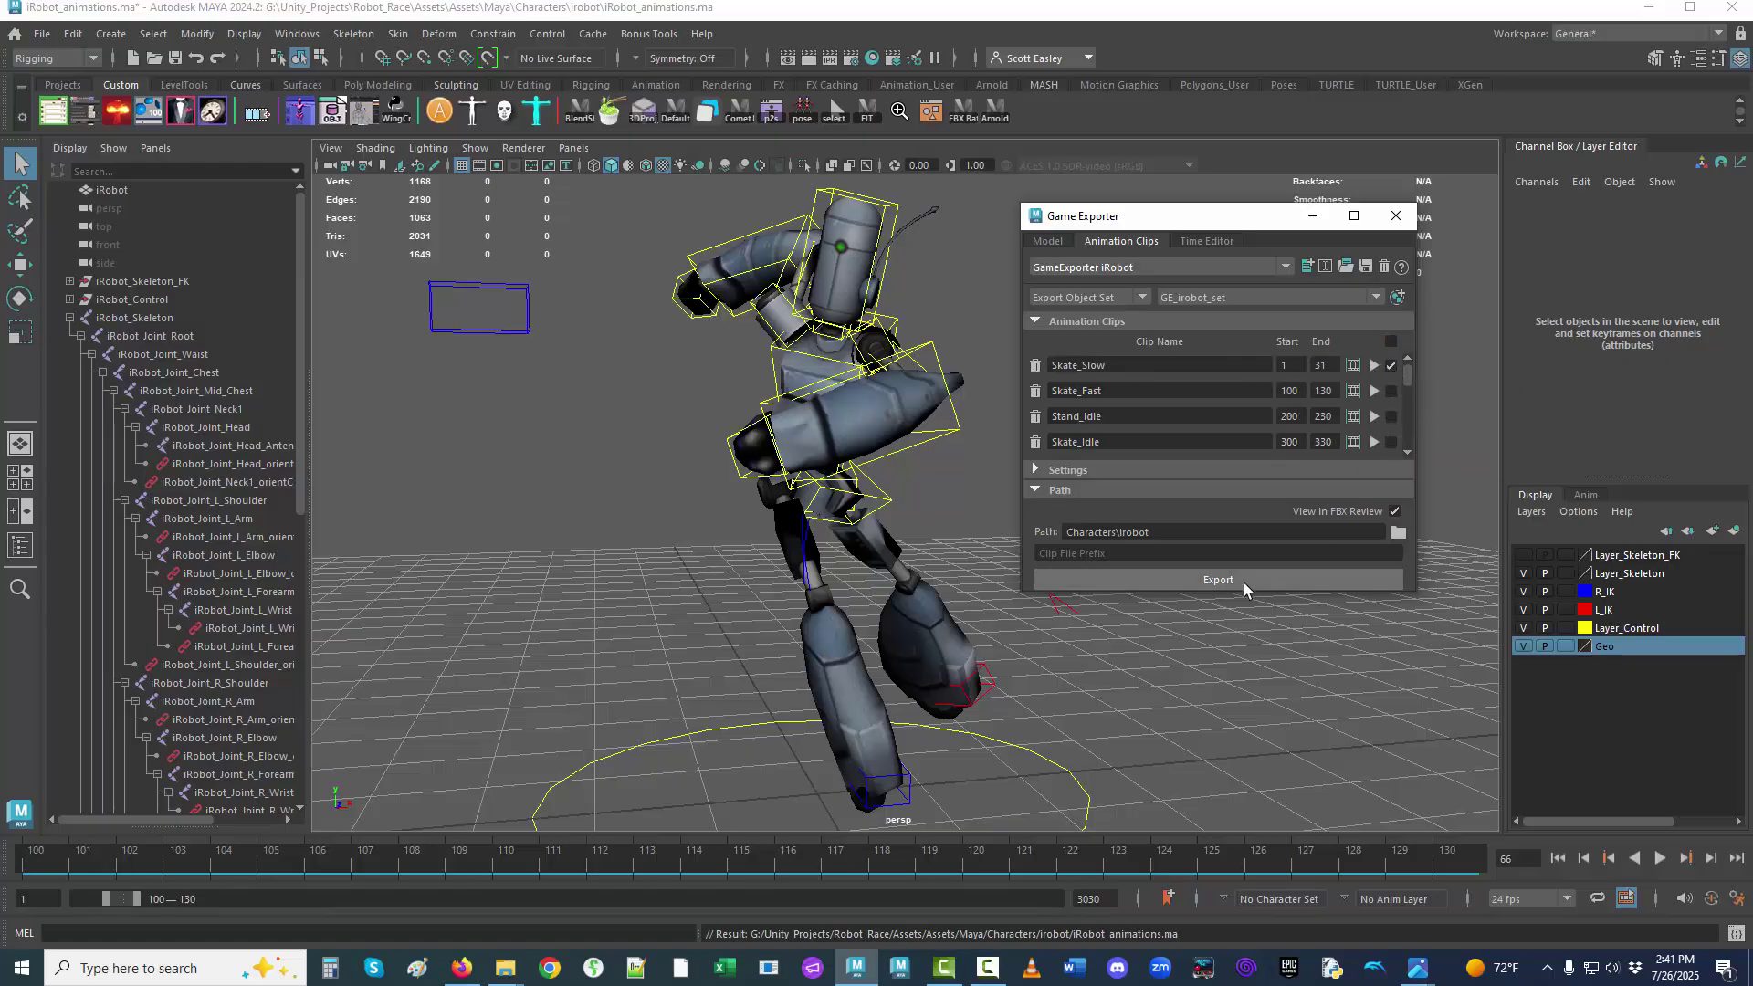
{"action": "left_click", "coordinate": [1220, 580]}
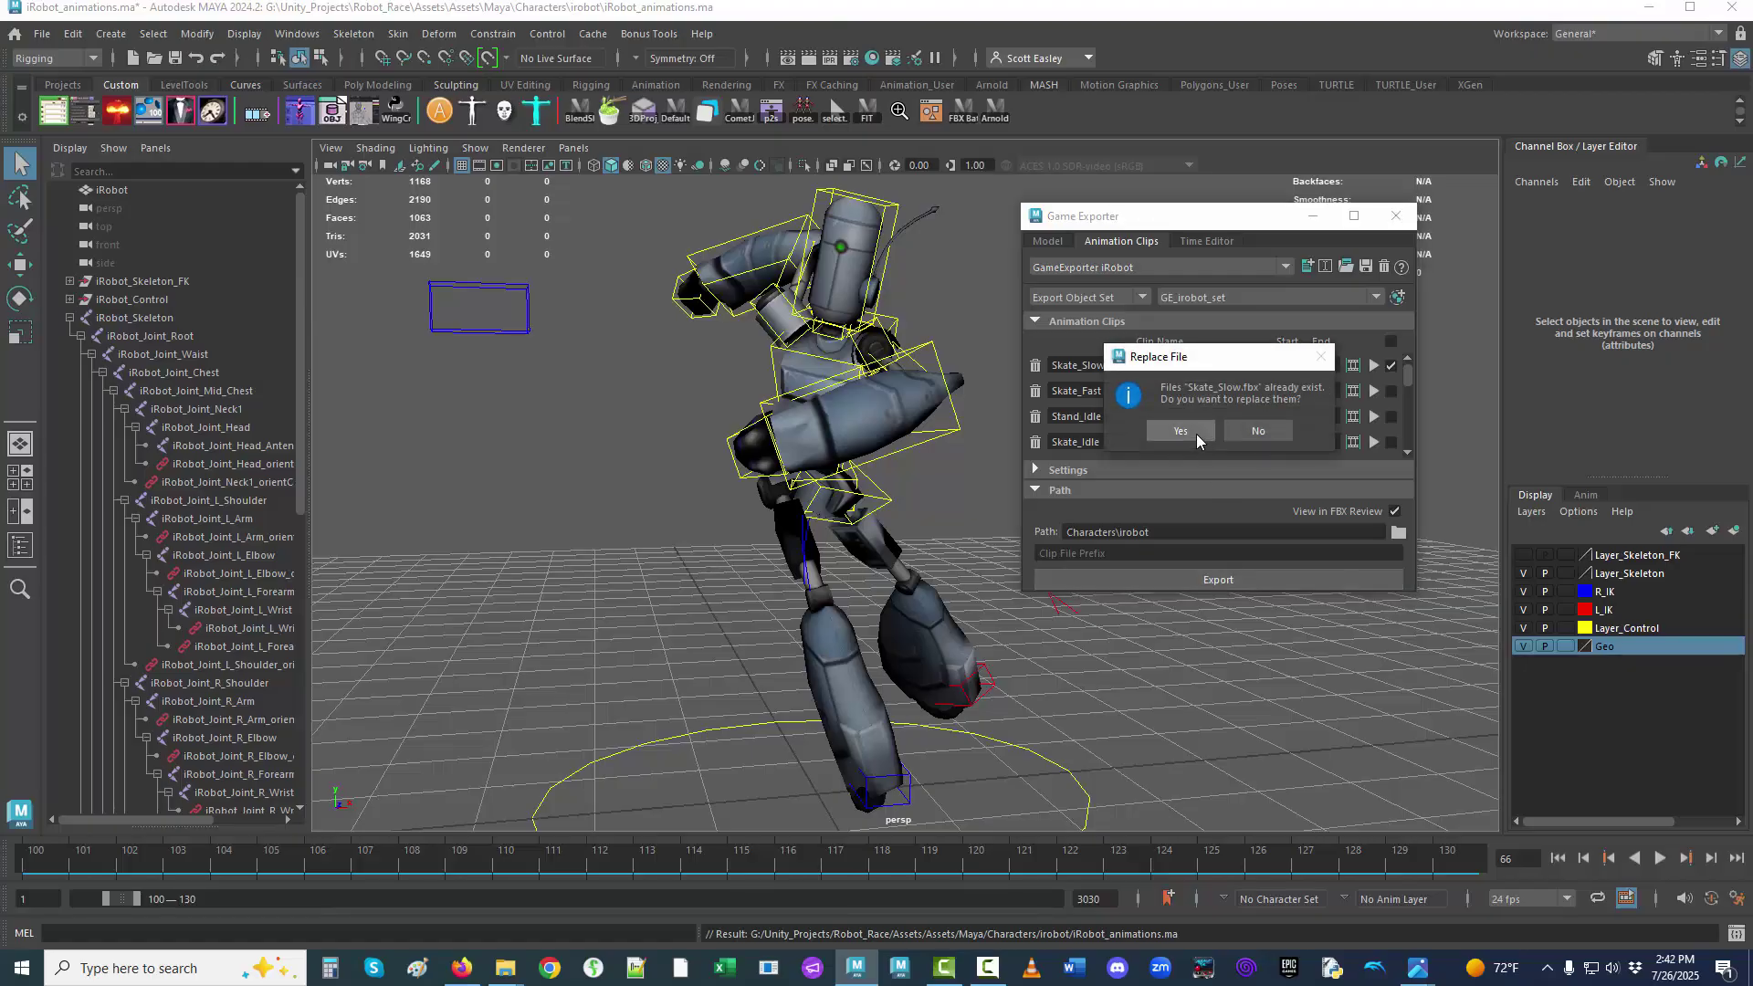
{"action": "left_click", "coordinate": [1180, 431]}
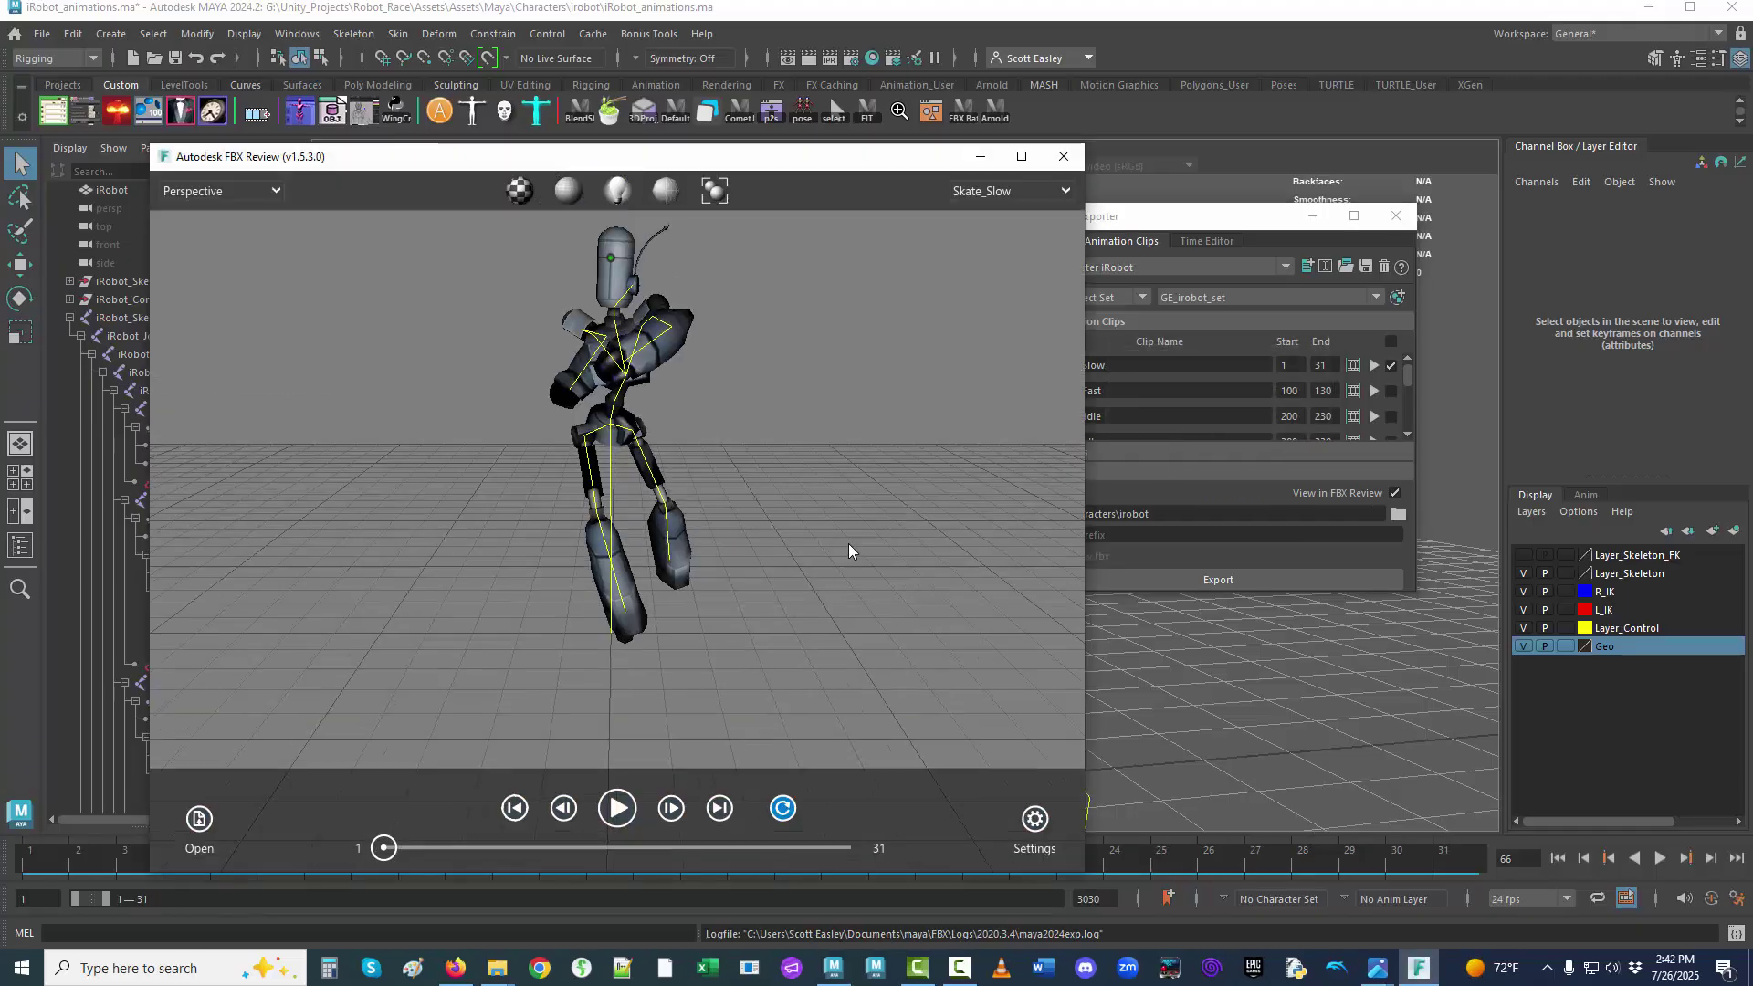
{"action": "left_click_drag", "start_coordinate": [923, 639], "coordinate": [732, 636]}
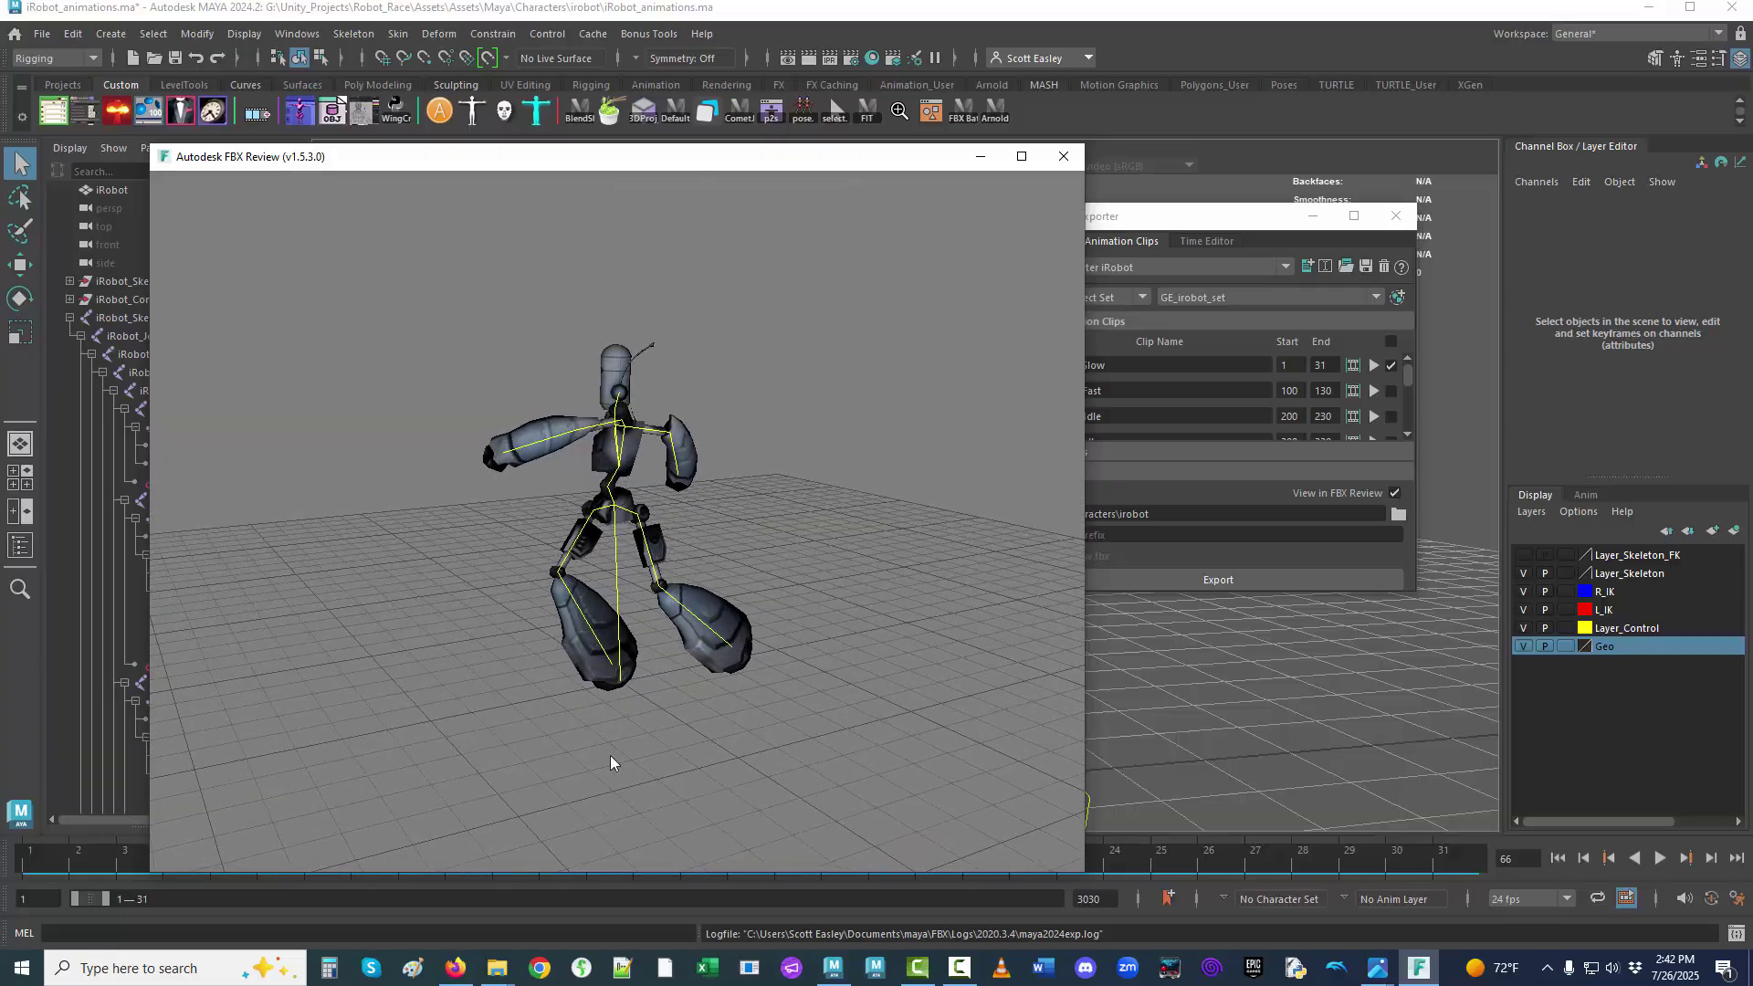
Check in File Explorer where fbxreview.exe is stored in the Autodesk folder, showing the folder's full path, and return to FBX Review.
{"action": "mouse_move", "coordinate": [498, 966]}
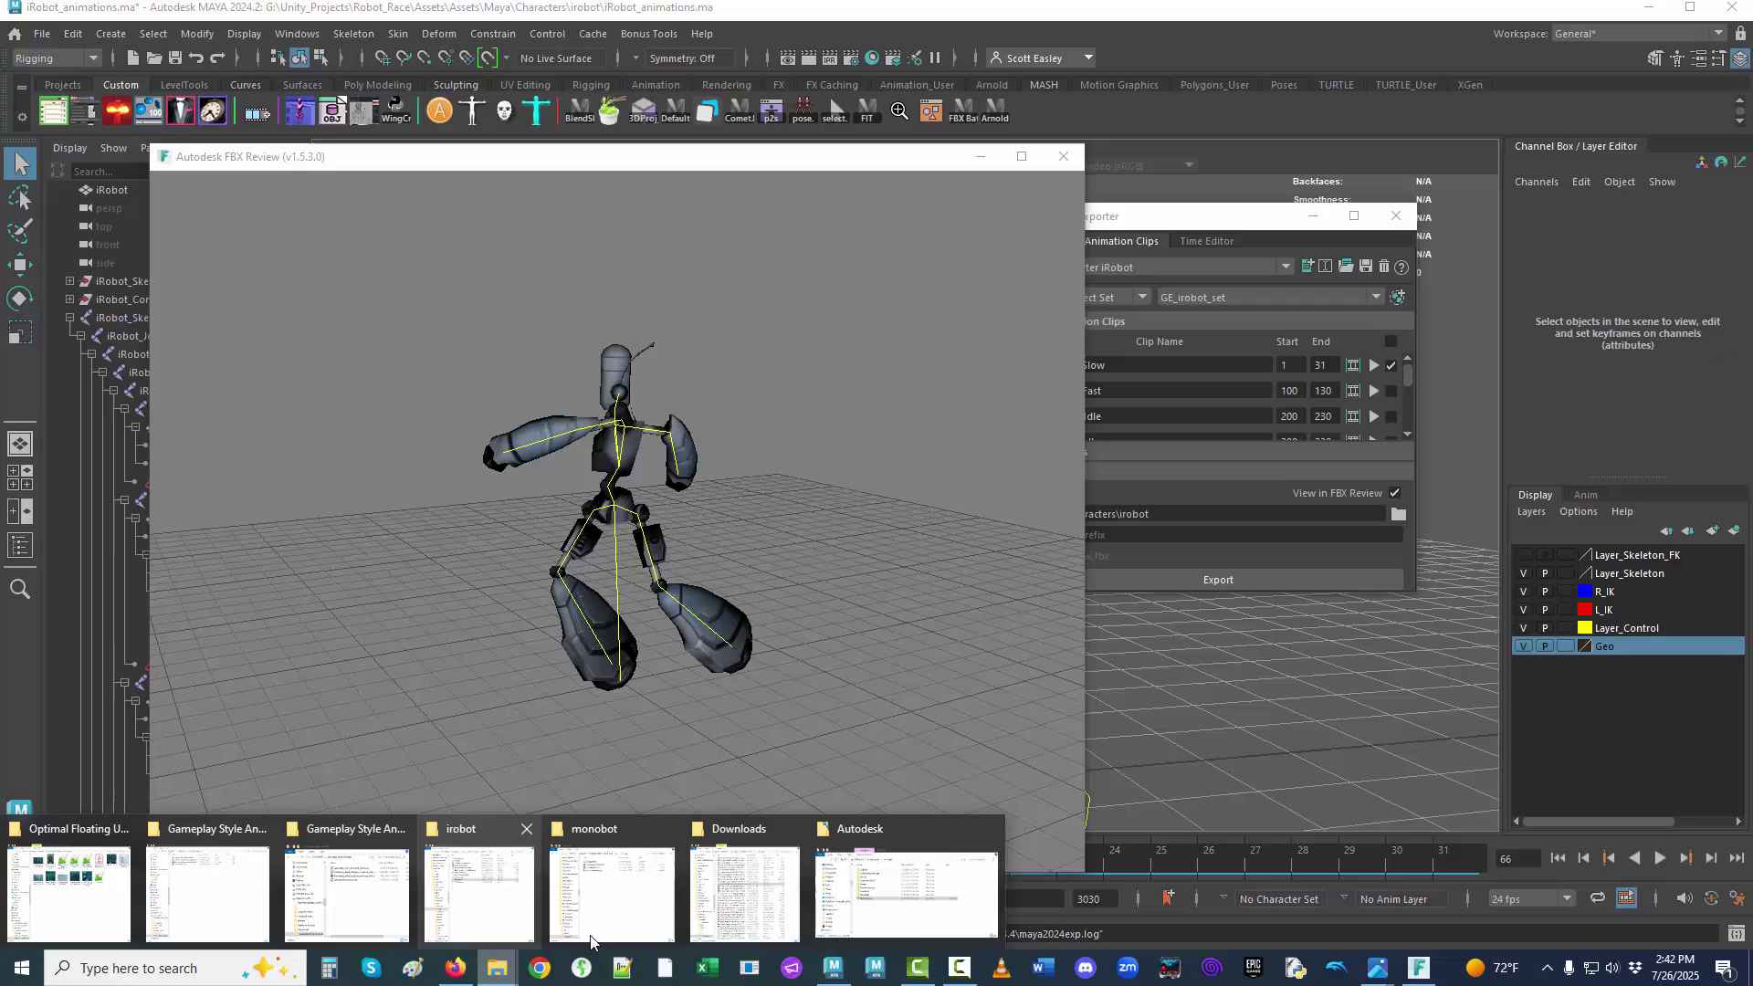
{"action": "left_click", "coordinate": [895, 924]}
{"action": "left_click", "coordinate": [758, 654]}
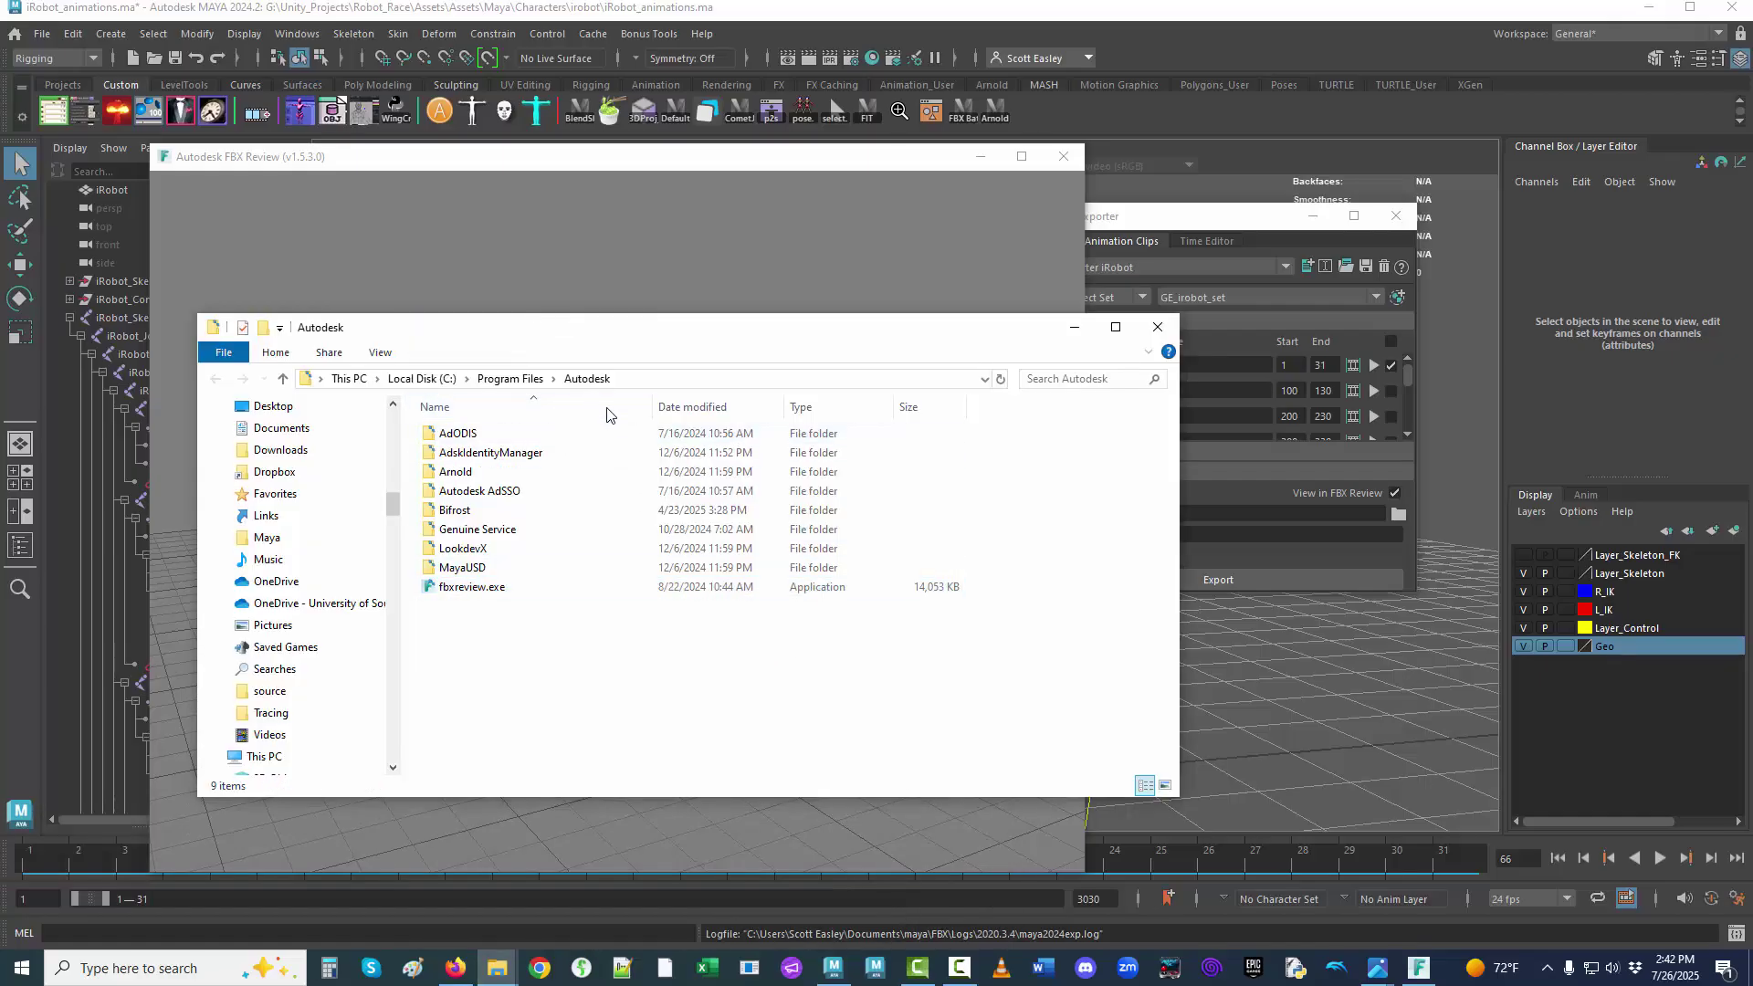
{"action": "left_click", "coordinate": [493, 591]}
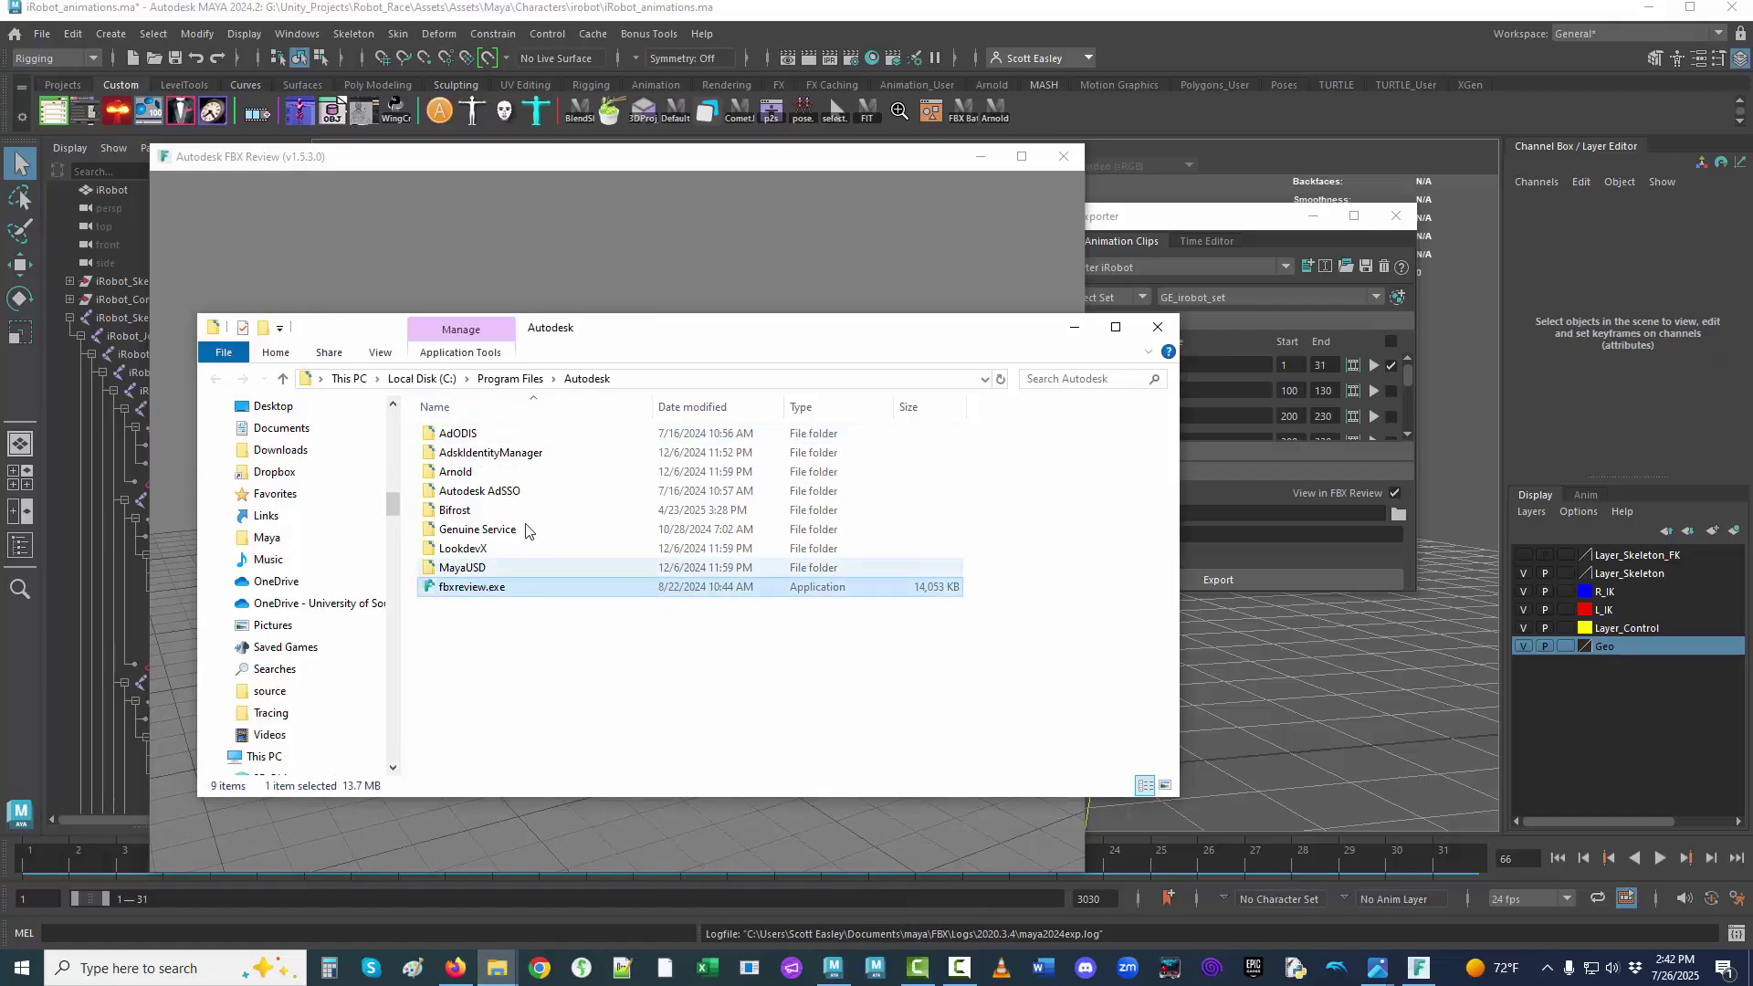
{"action": "left_click", "coordinate": [629, 382]}
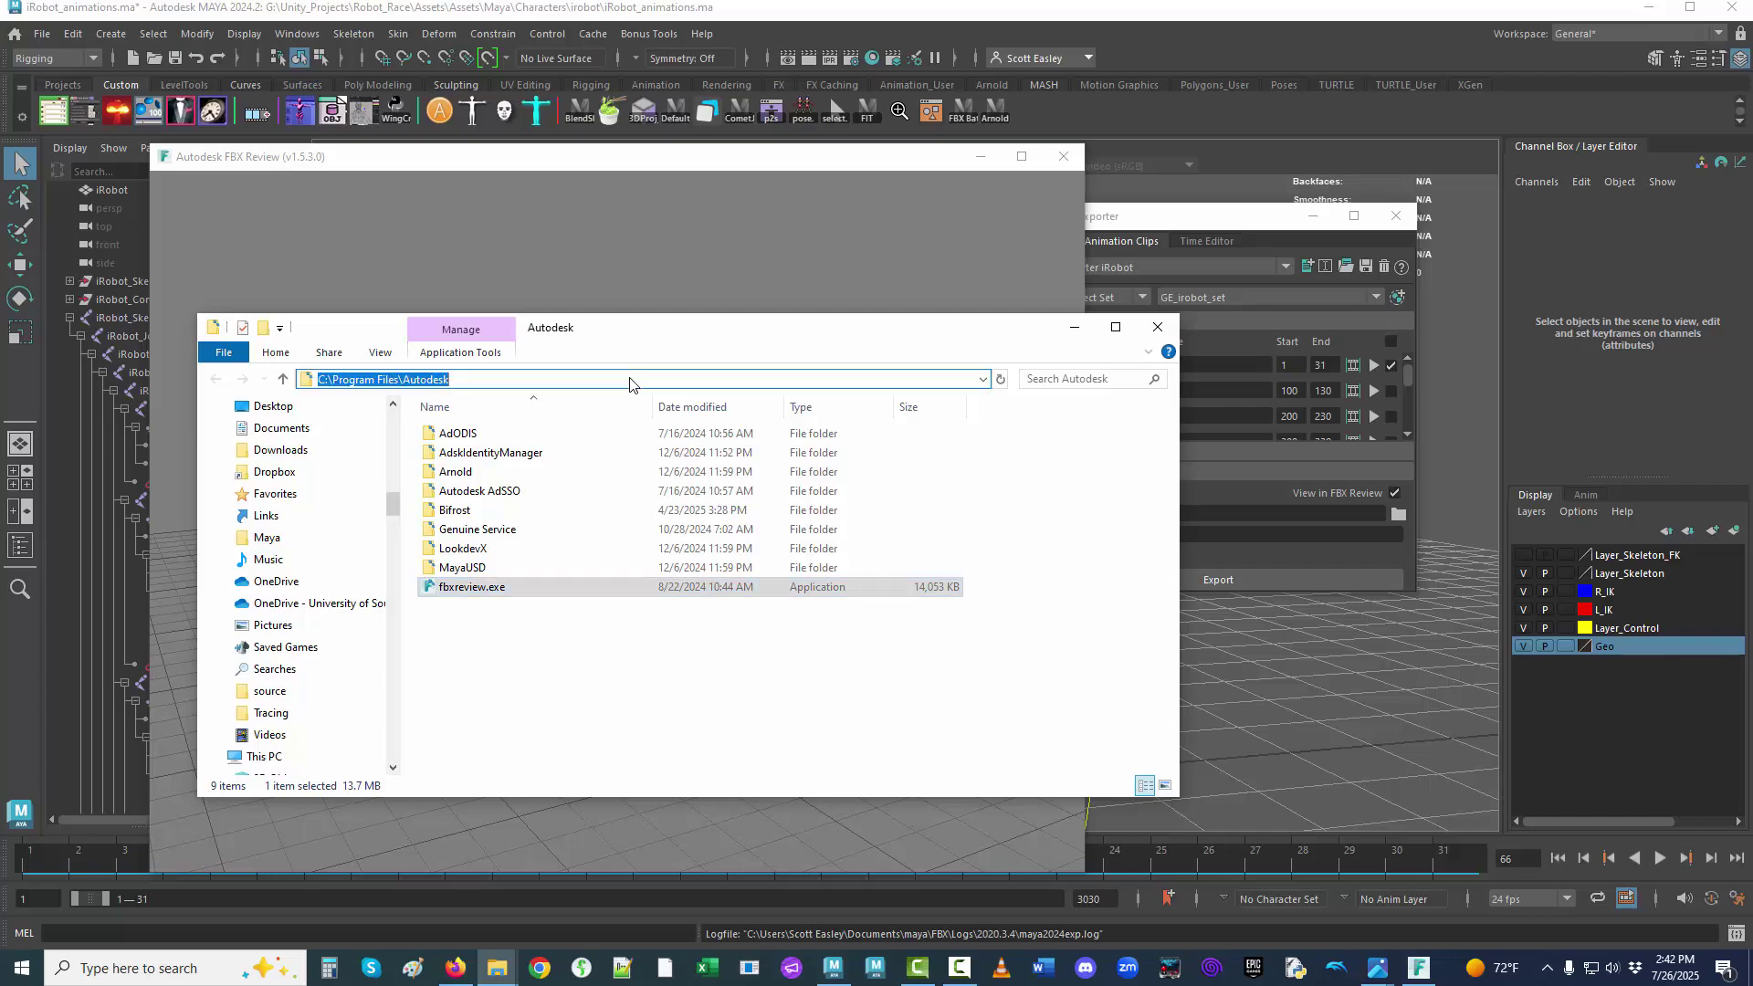
{"action": "double_click", "coordinate": [498, 594]}
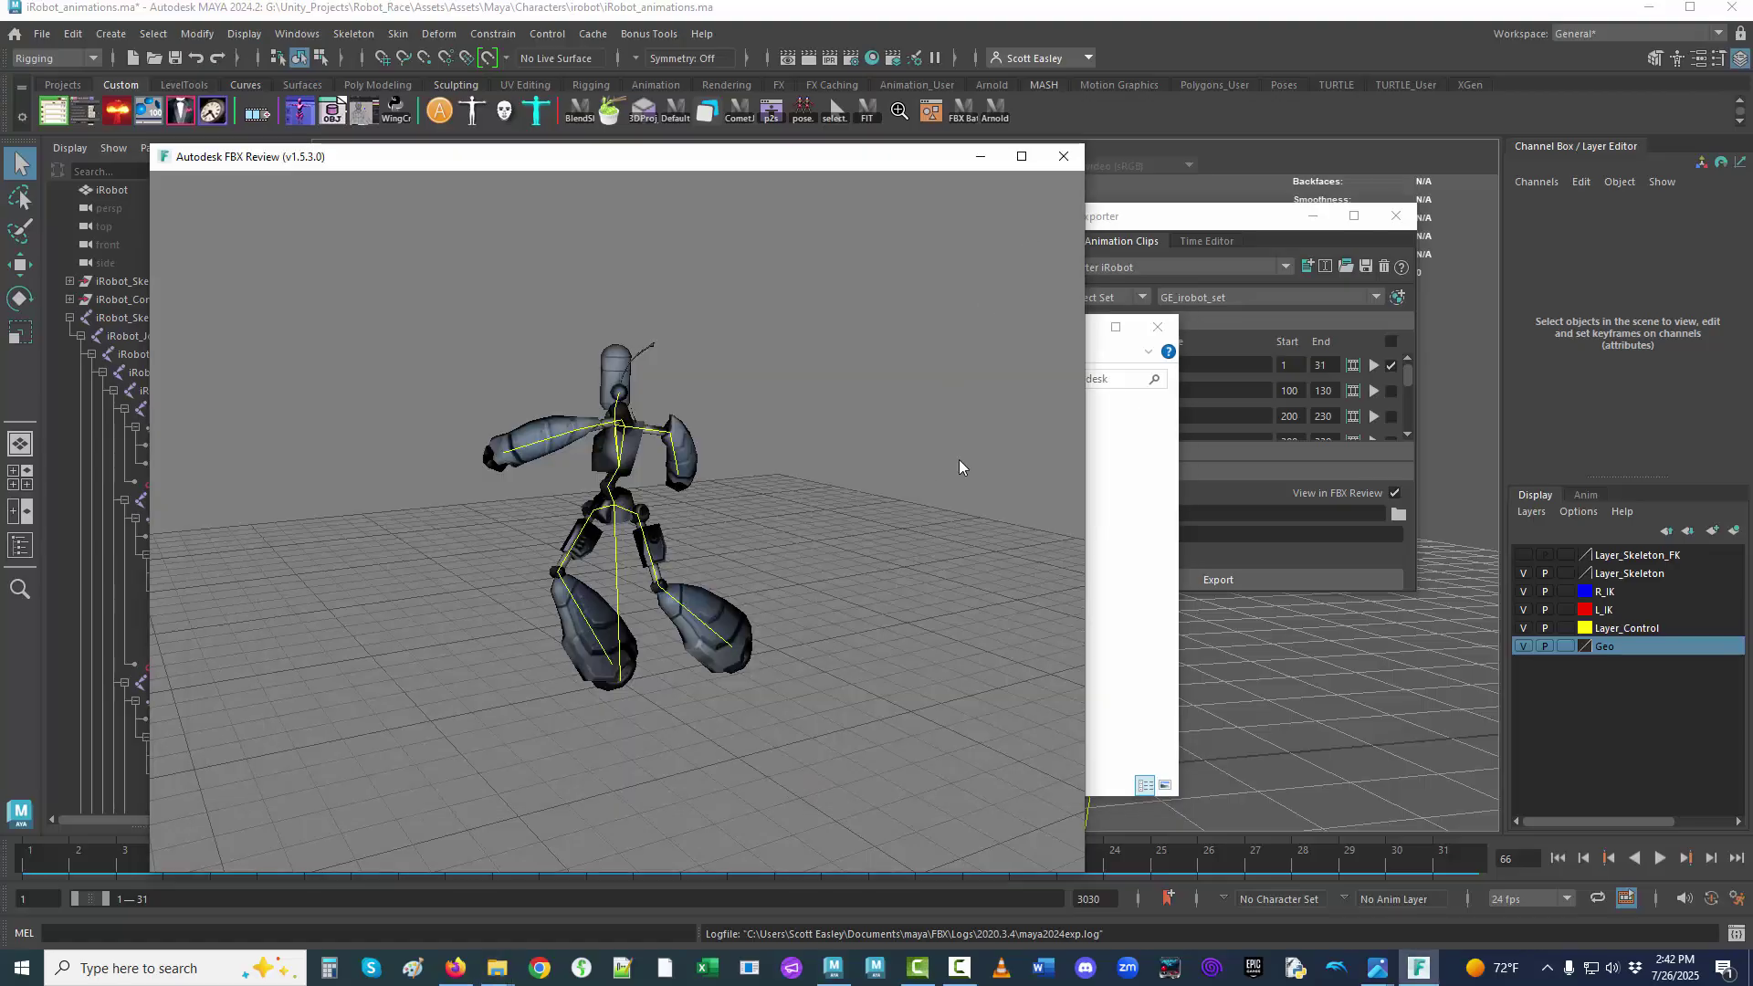
Back in Maya's Game Exporter, turn off View in FBX Review, include all animation clips and enlarge the window to review the clip list.
{"action": "left_click", "coordinate": [1320, 561]}
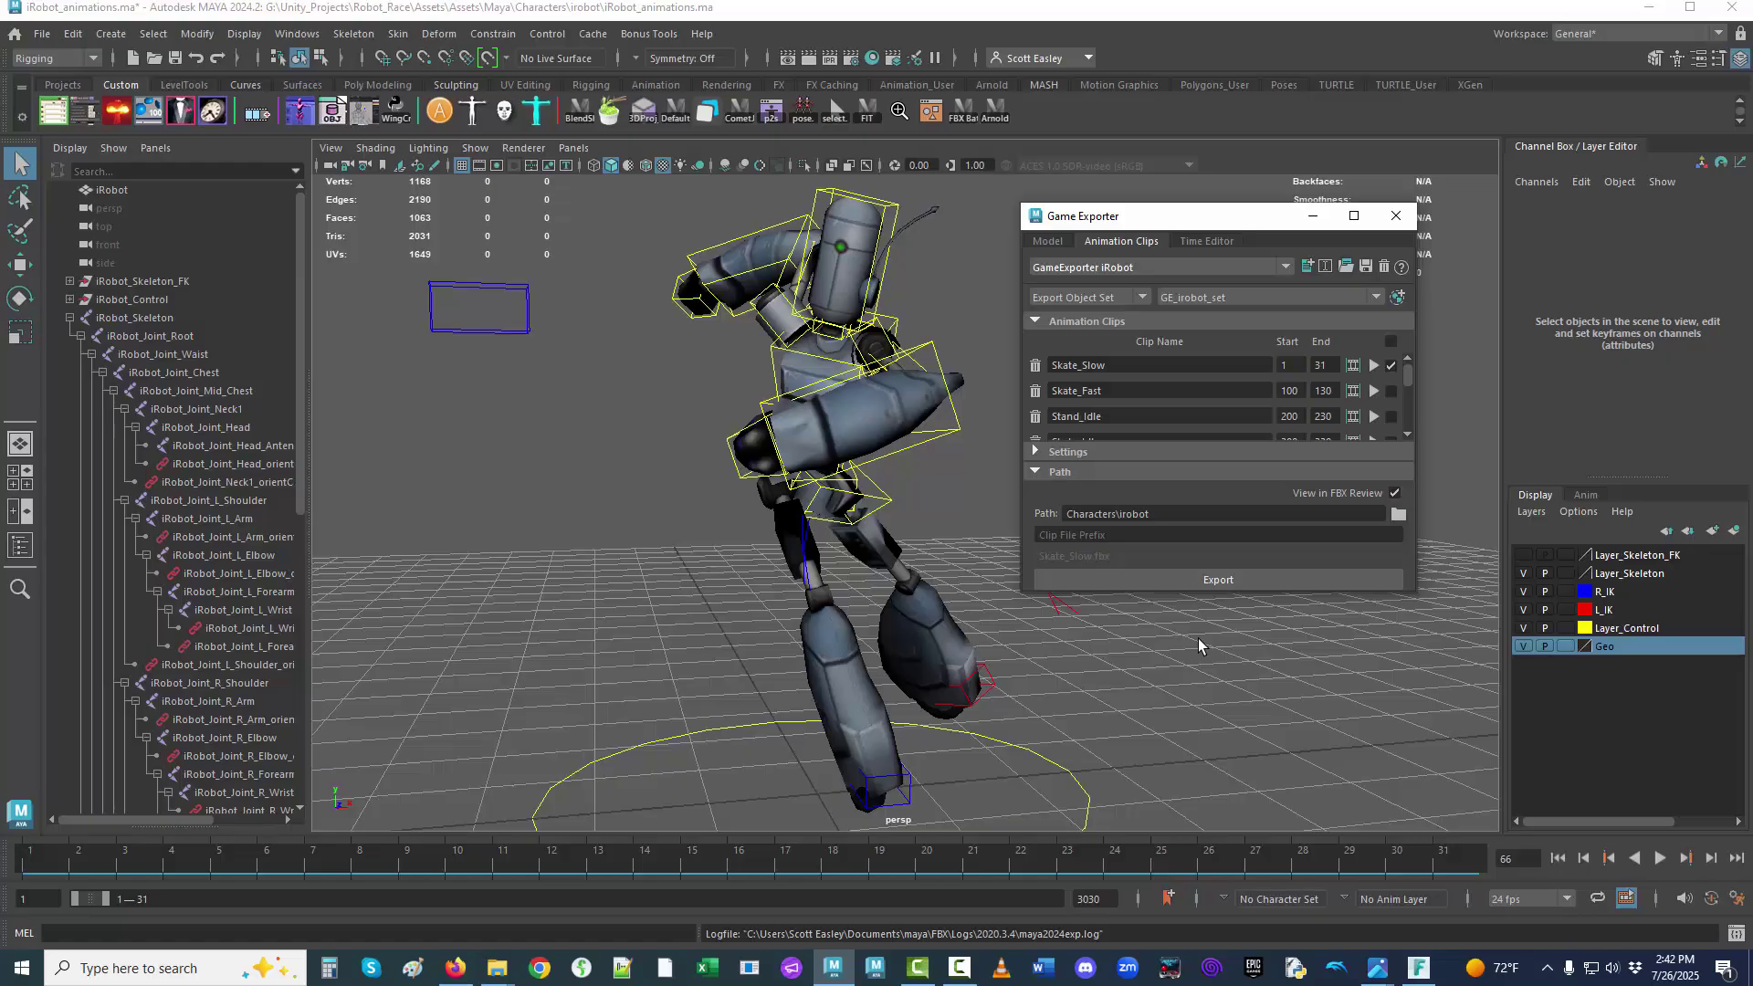
{"action": "left_click", "coordinate": [1394, 493]}
{"action": "left_click", "coordinate": [1390, 341]}
{"action": "left_click_drag", "start_coordinate": [1304, 592], "coordinate": [1315, 875]}
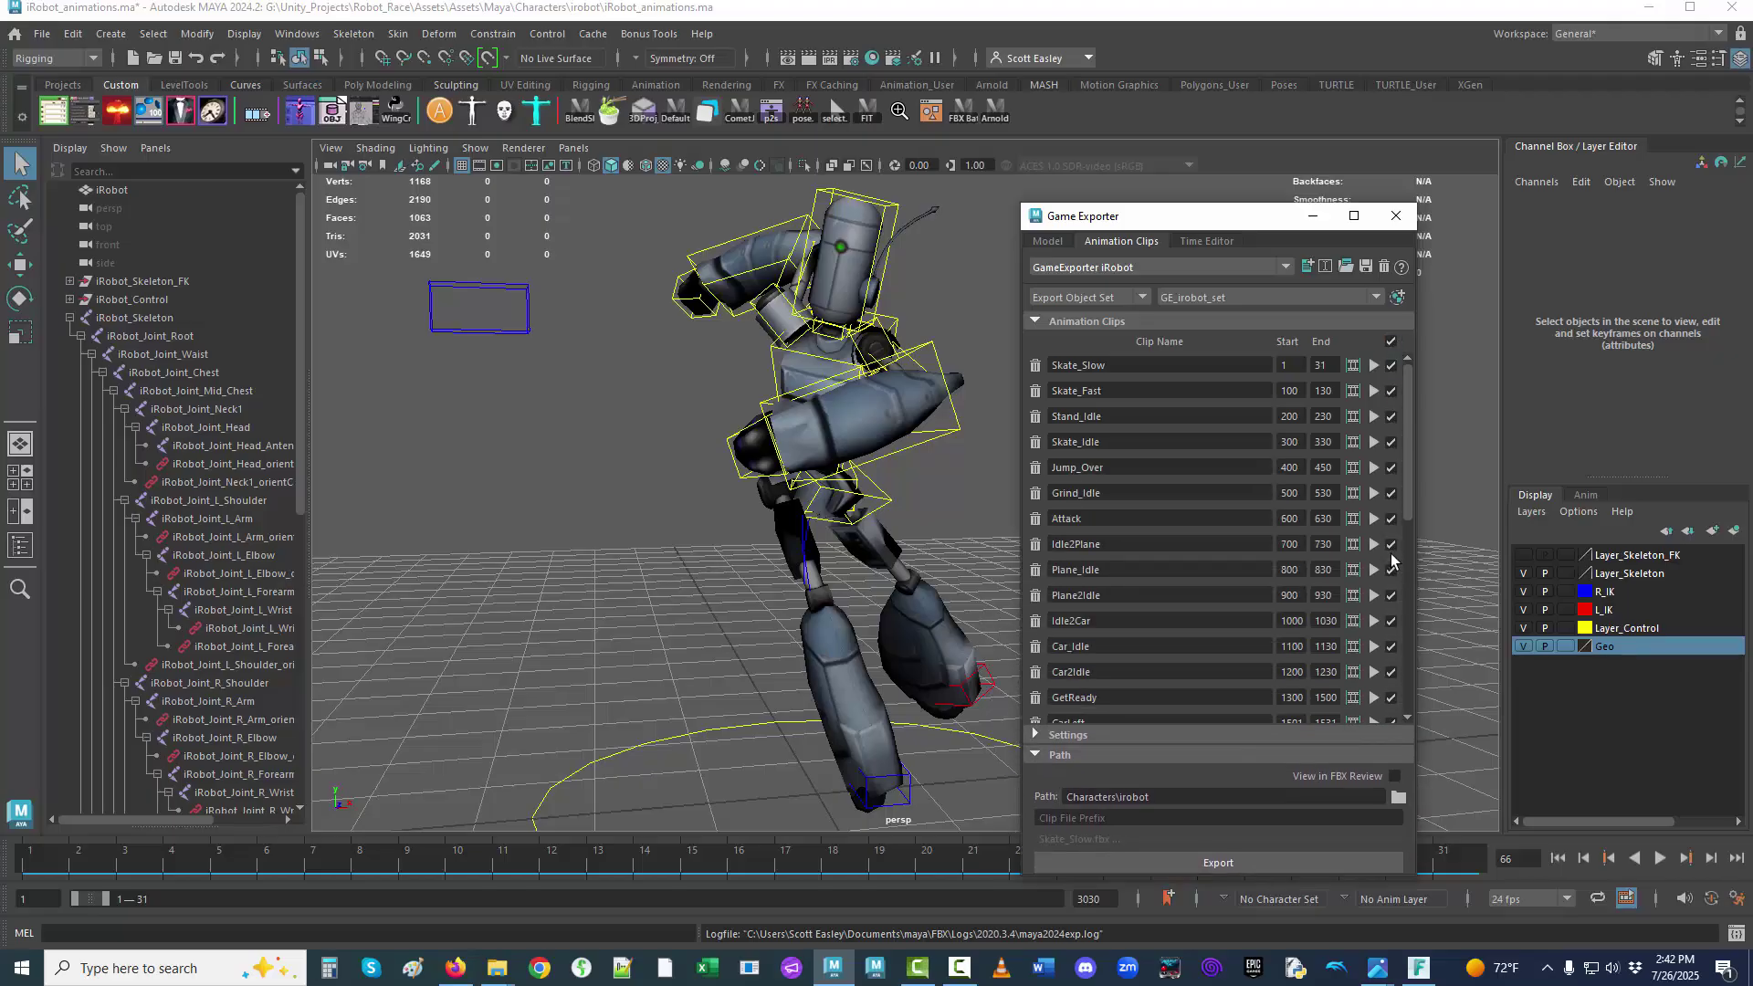
{"action": "left_click", "coordinate": [1406, 548]}
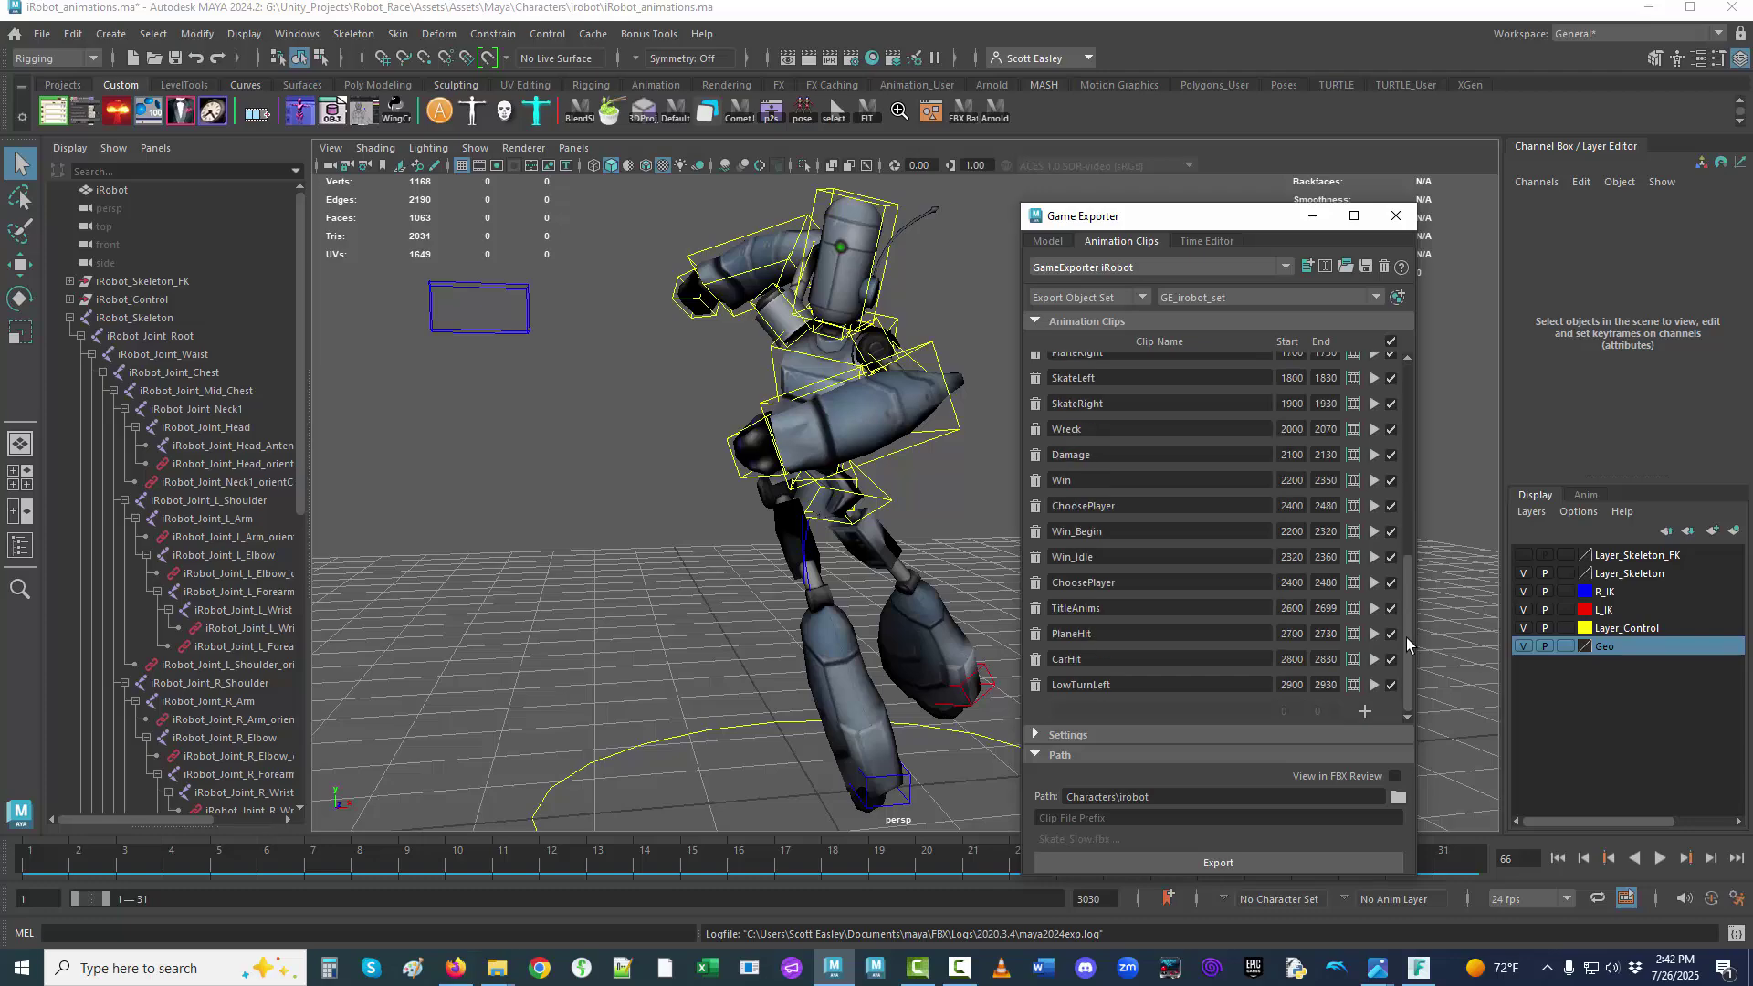
{"action": "left_click_drag", "start_coordinate": [1186, 222], "coordinate": [1169, 178]}
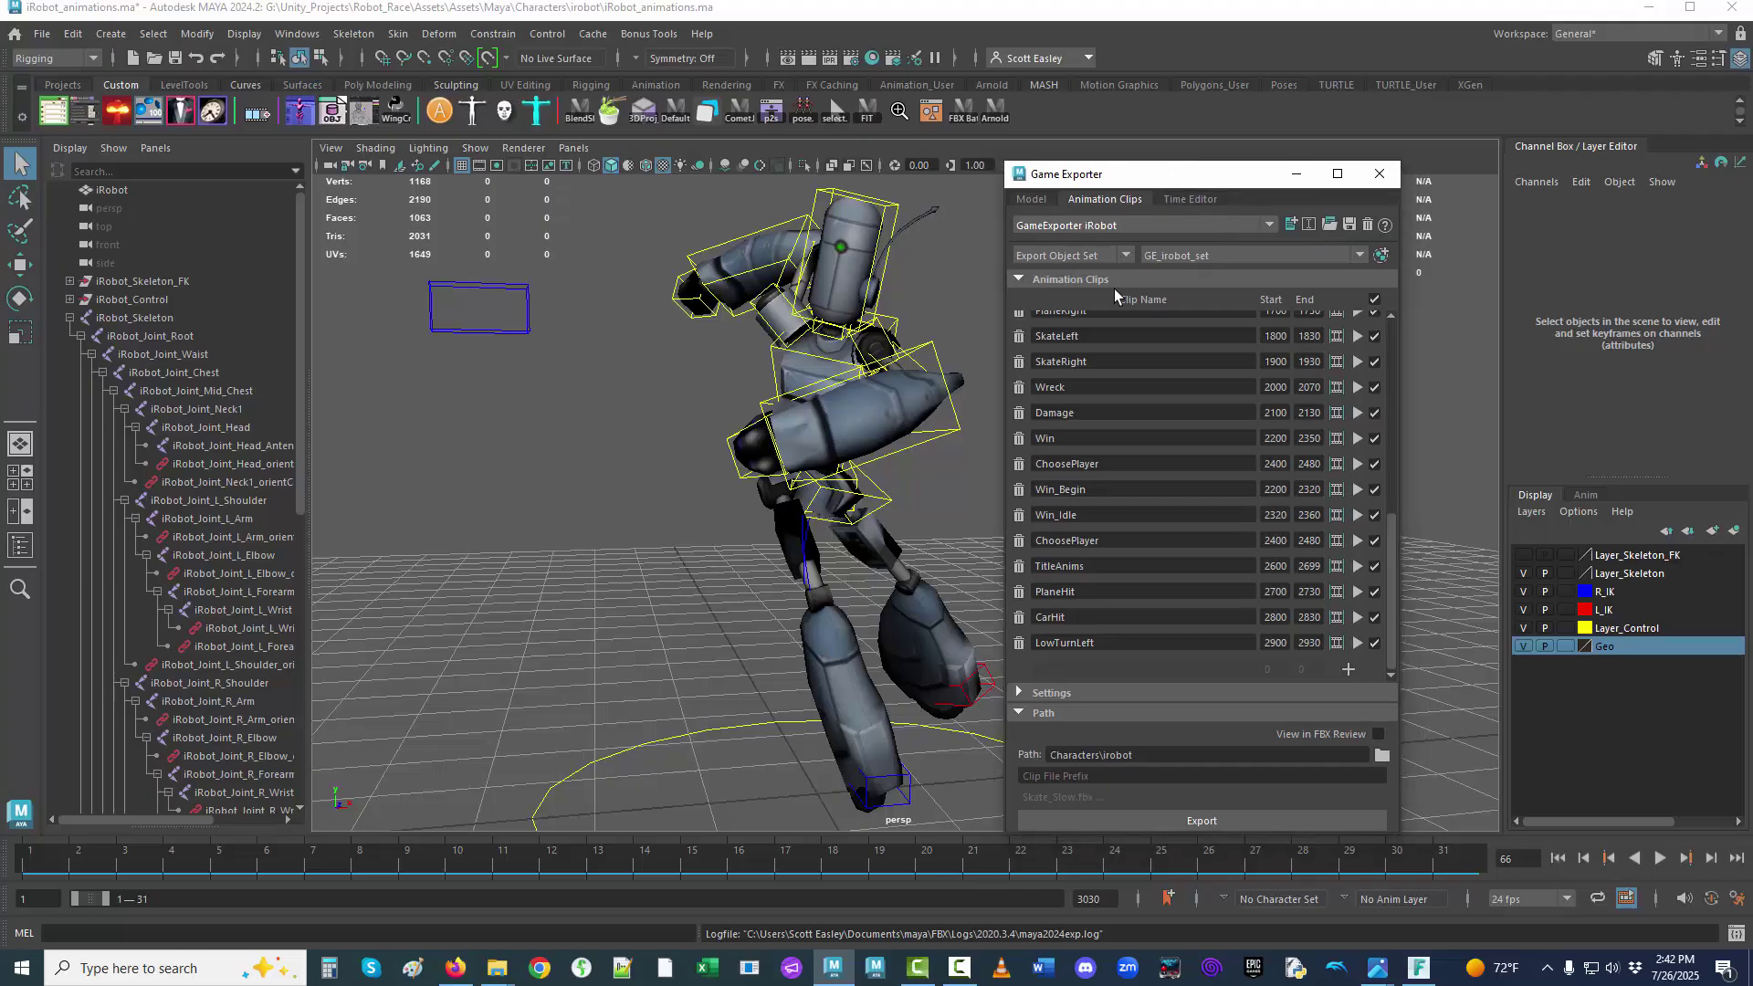
{"action": "left_click", "coordinate": [1376, 302]}
{"action": "left_click", "coordinate": [1374, 425]}
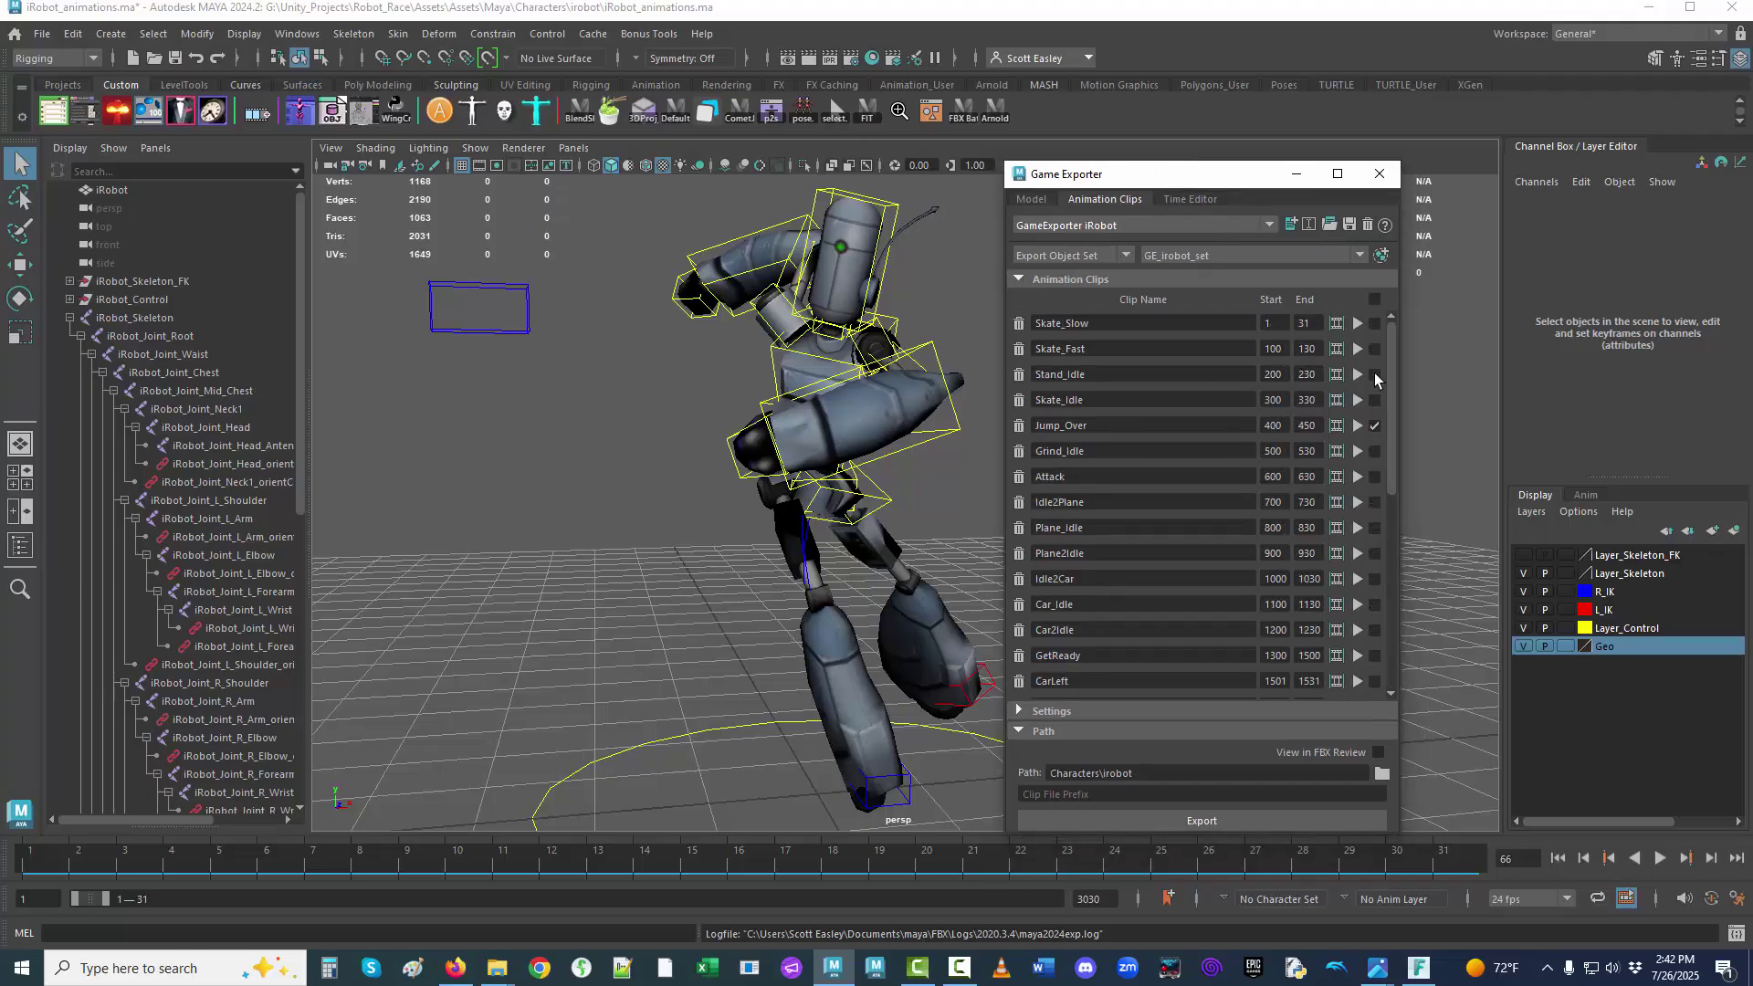
{"action": "left_click", "coordinate": [1376, 301]}
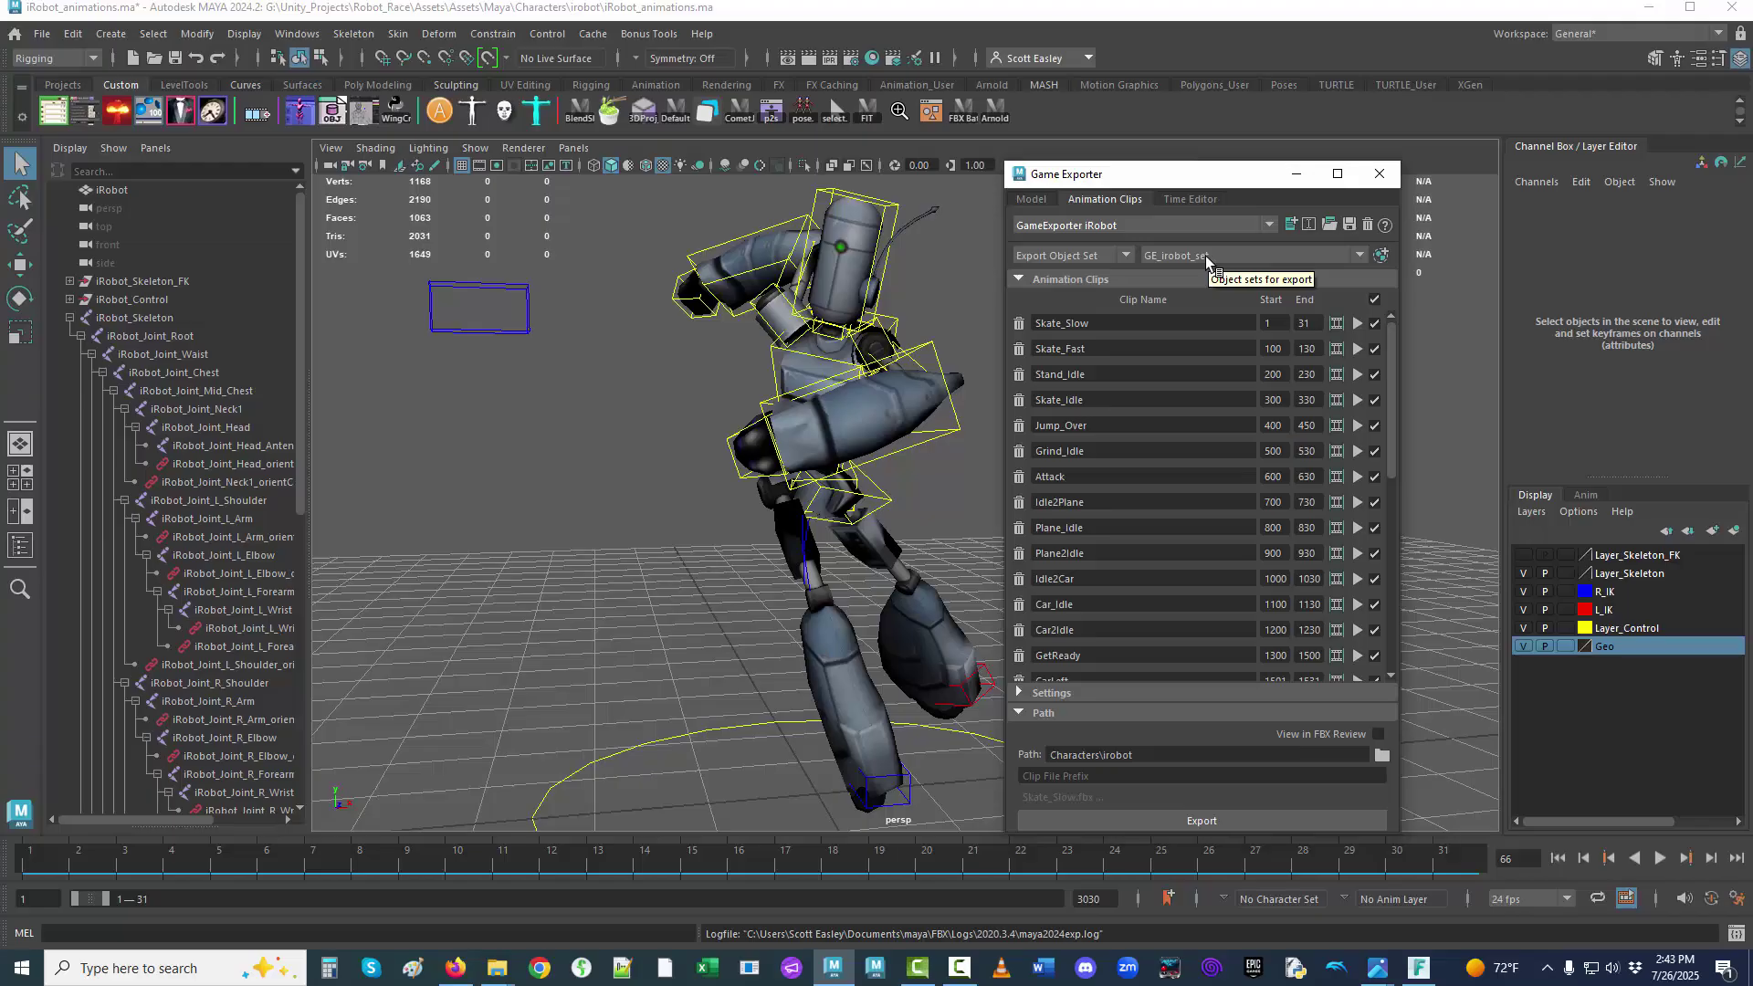
Collapse the iRobot_Skeleton hierarchy in the Outliner and select the GE_irobot_set object set.
{"action": "left_click", "coordinate": [70, 318]}
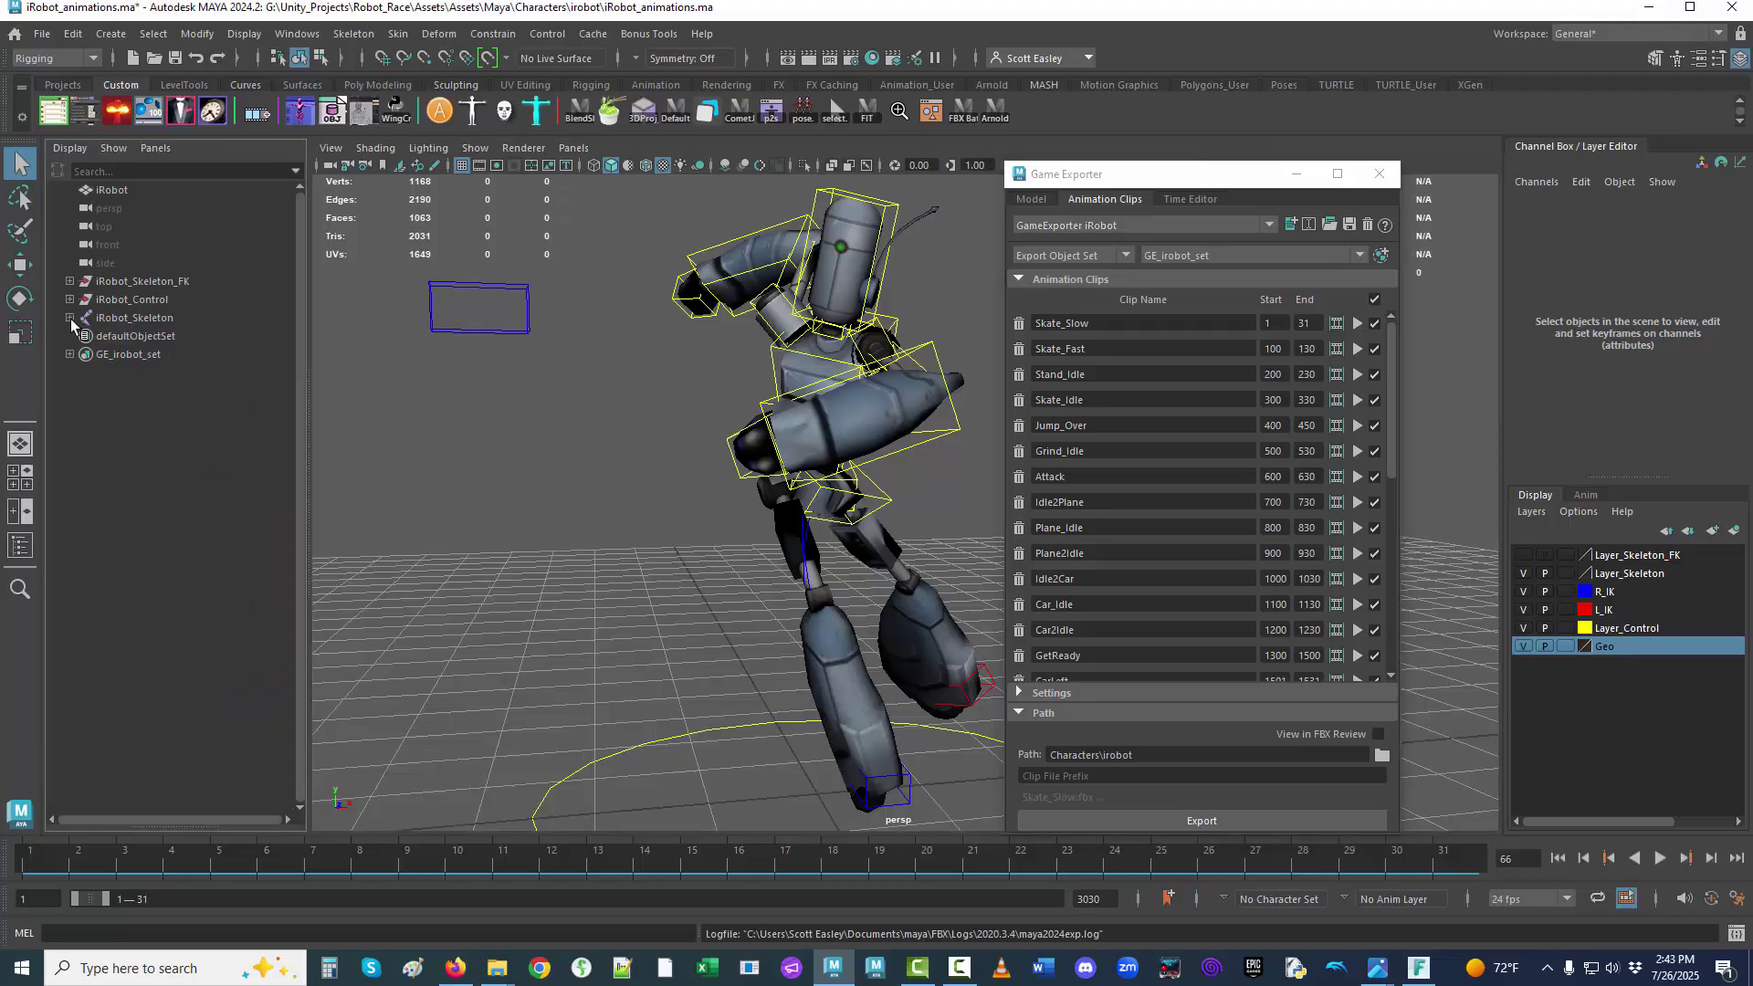
{"action": "left_click", "coordinate": [127, 356]}
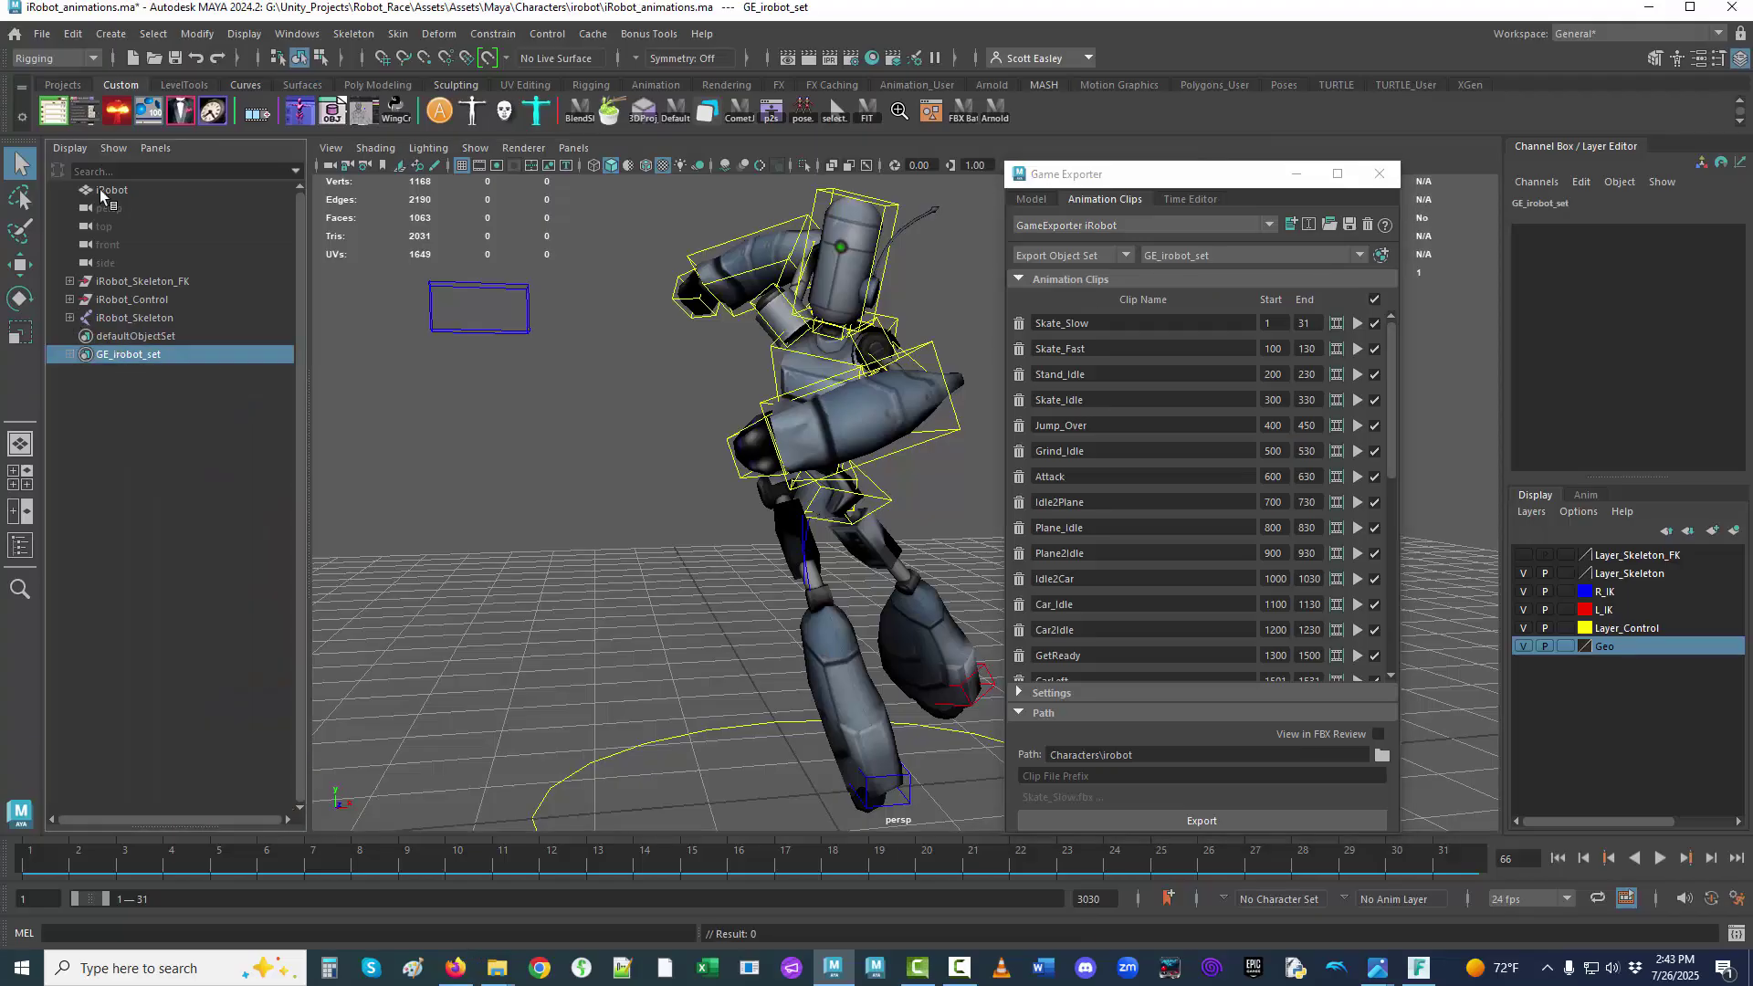